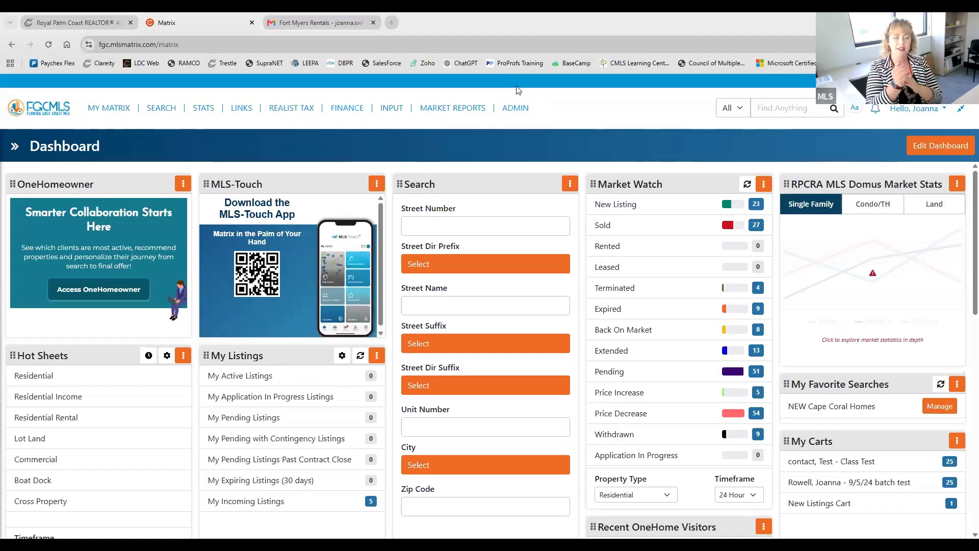
# Step: Switch to the MLS portal's home page and review the apps listed under Core Tools
pyautogui.click(392, 108)
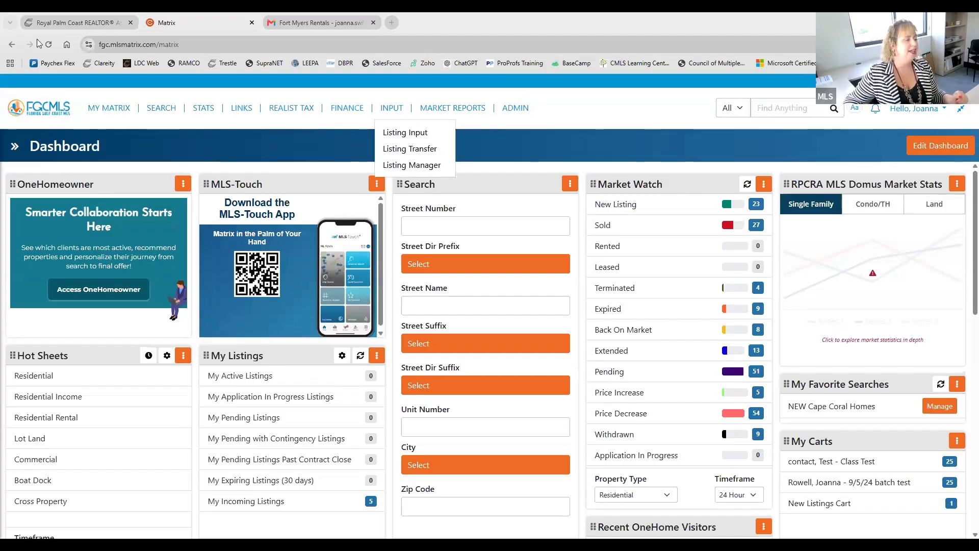
pyautogui.click(70, 23)
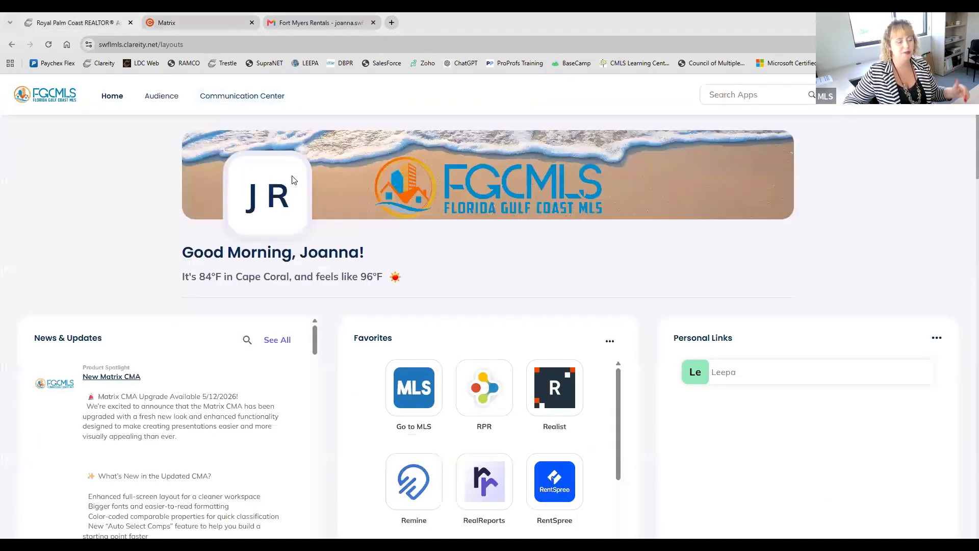
pyautogui.scroll(-3, 307, 228)
pyautogui.scroll(-3, 182, 351)
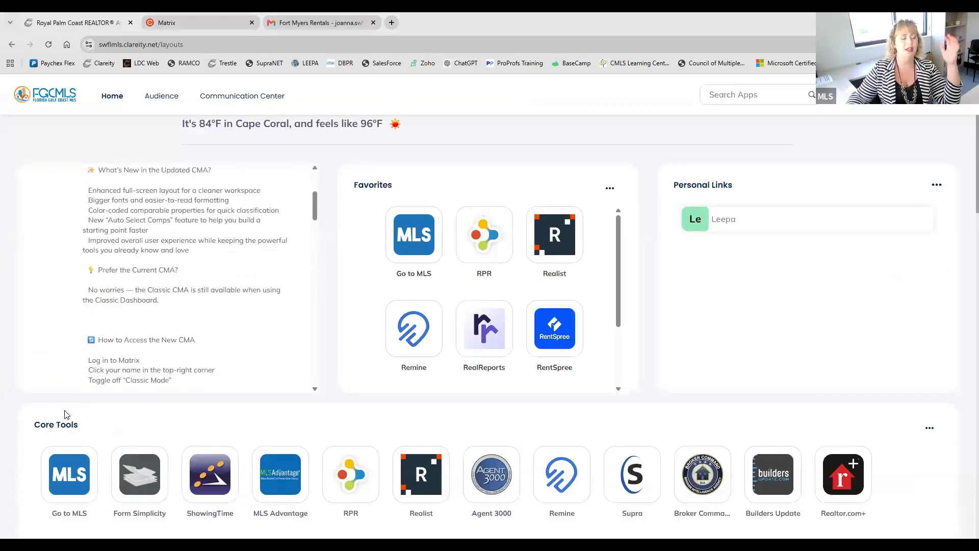
pyautogui.scroll(-2, 65, 414)
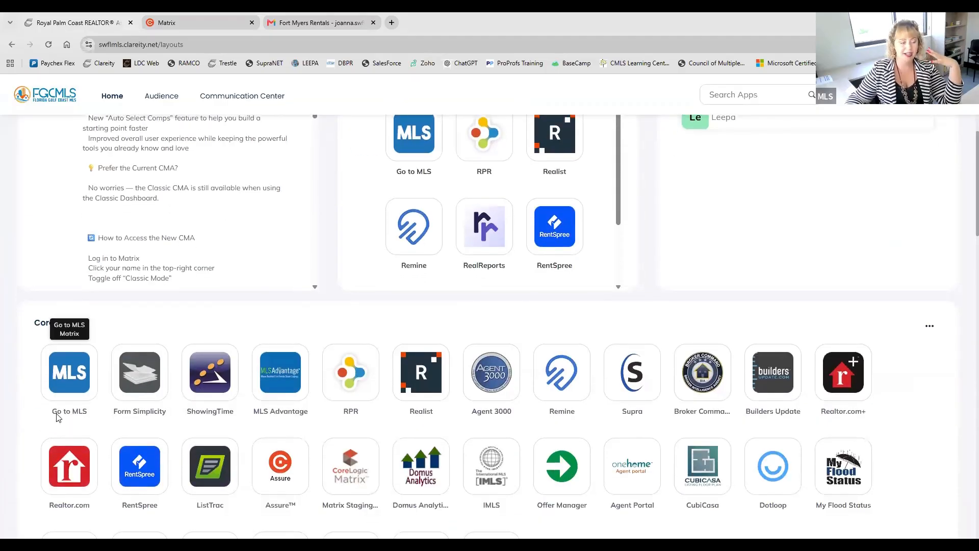
pyautogui.scroll(-2, 57, 413)
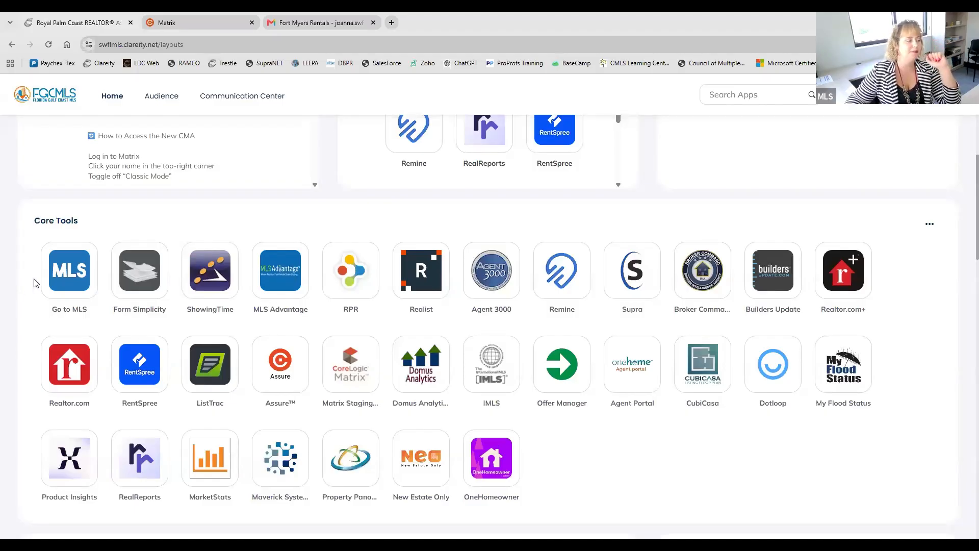
pyautogui.scroll(1, 140, 153)
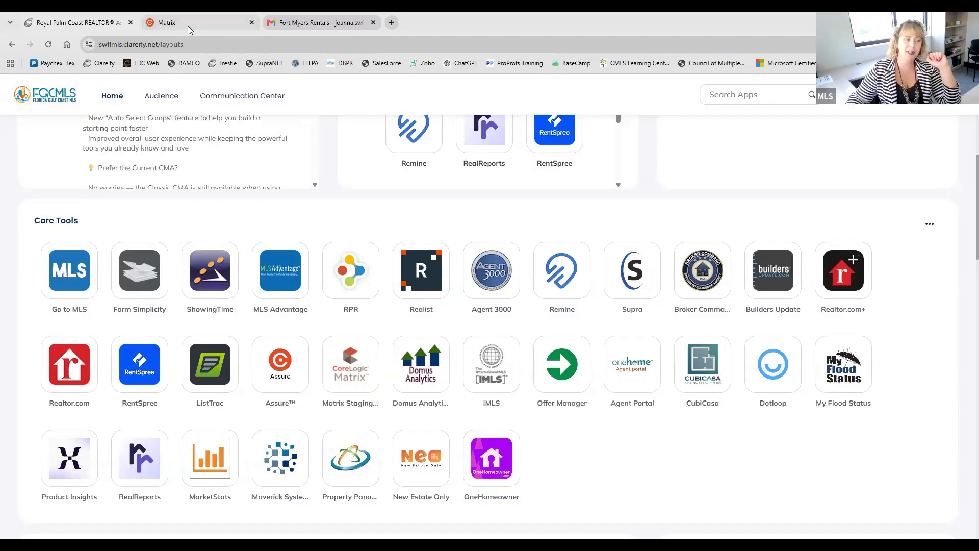
# Step: Return to Matrix and open the full Residential search form
pyautogui.click(188, 26)
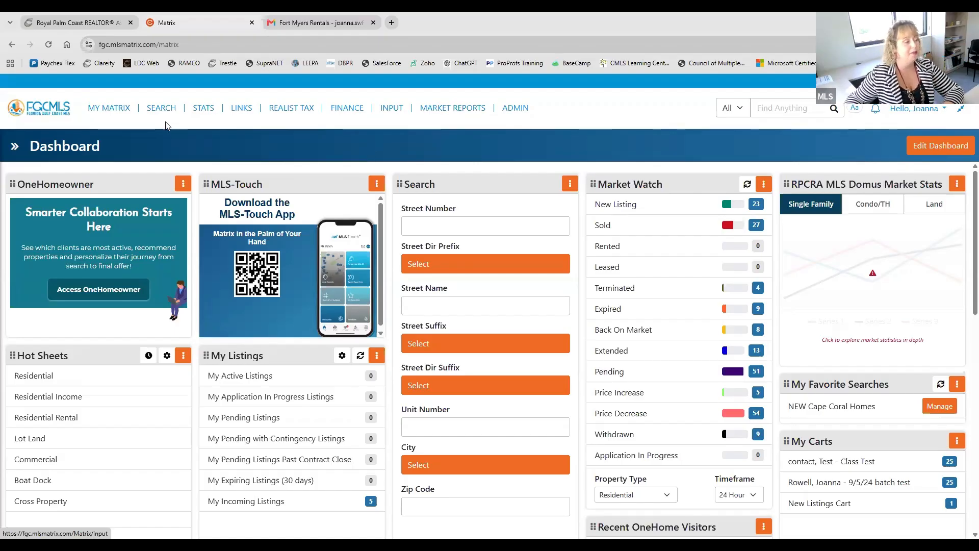
pyautogui.moveTo(161, 108)
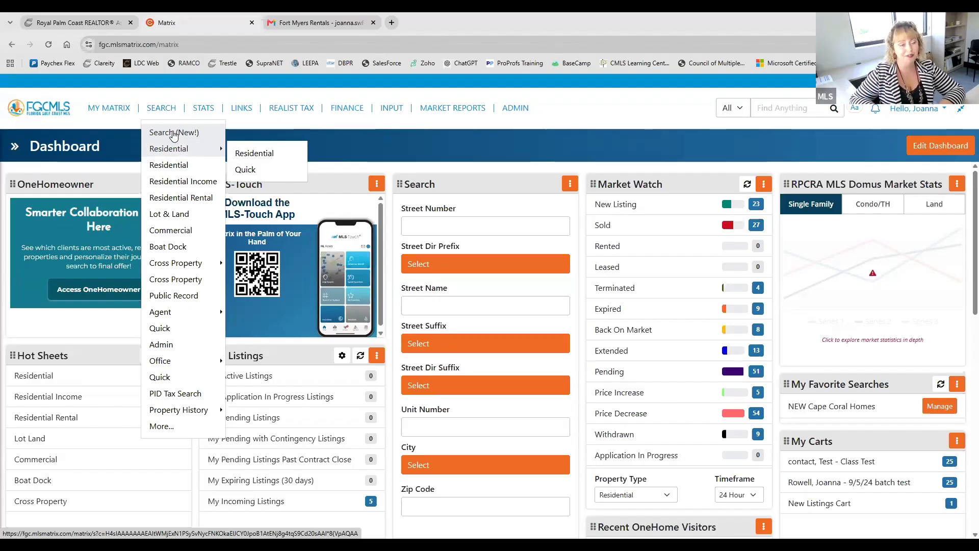
pyautogui.click(176, 166)
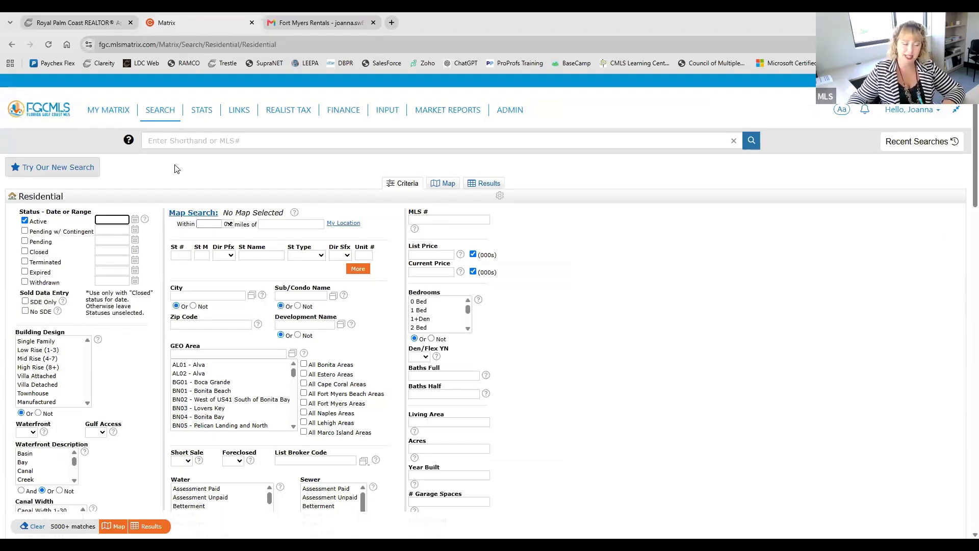
pyautogui.click(205, 107)
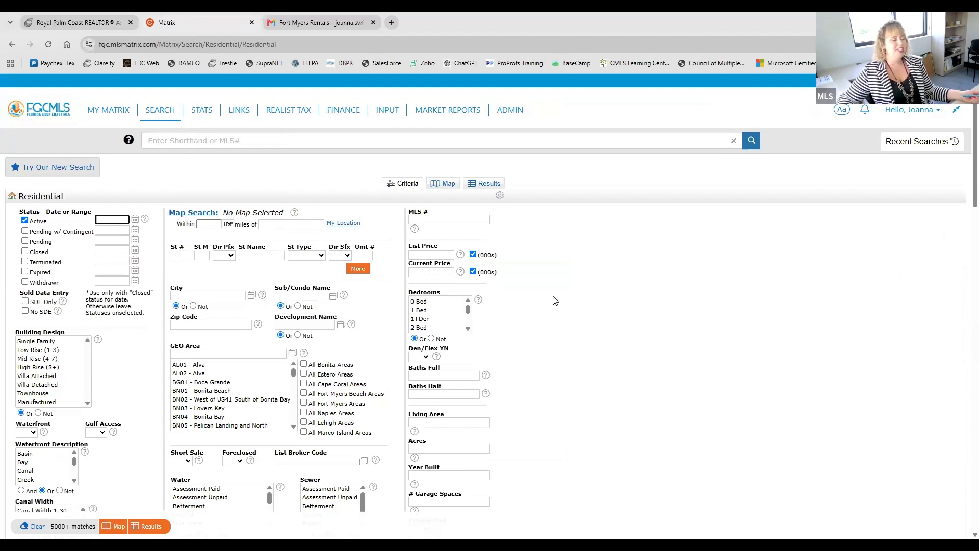
# Step: Examine the Residential search criteria and the Additional Fields section below them
pyautogui.scroll(-1, 554, 301)
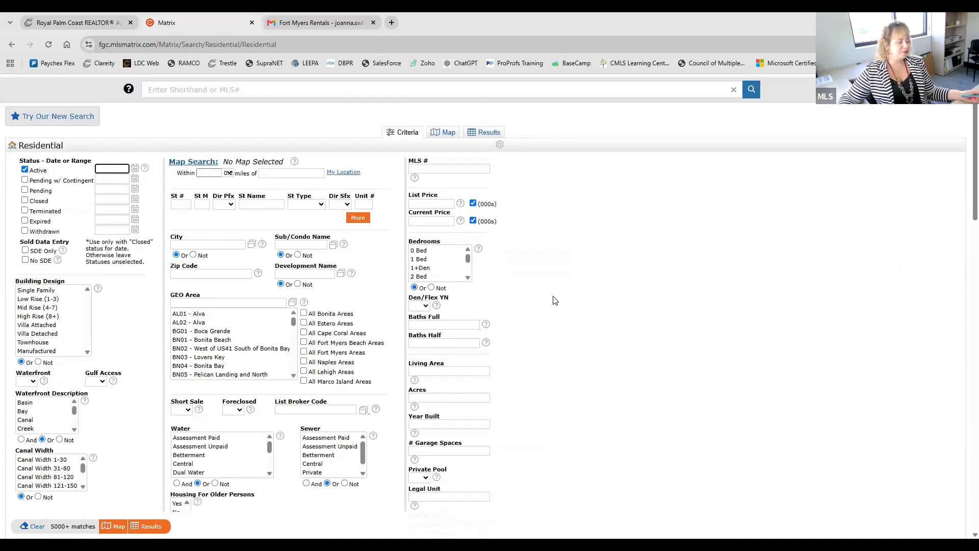
pyautogui.scroll(-1, 555, 300)
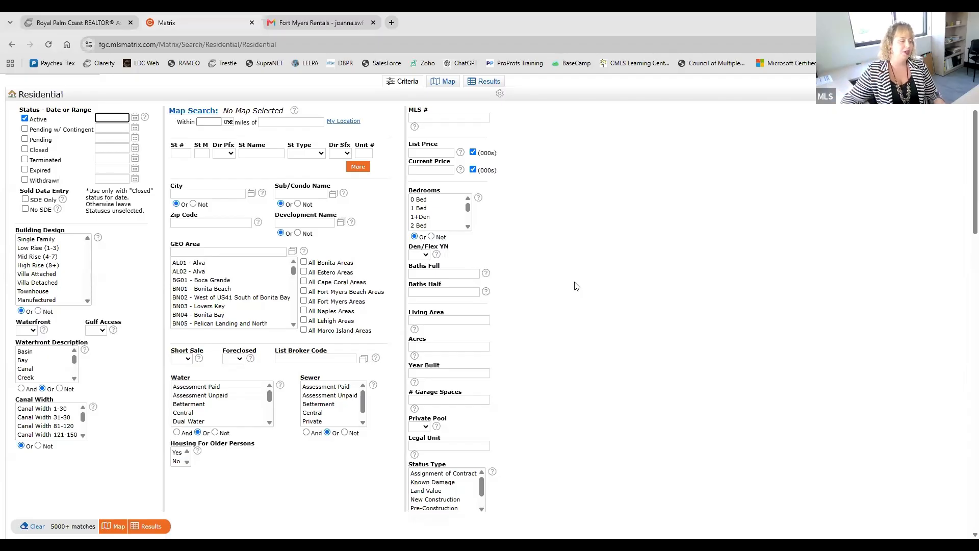
pyautogui.scroll(-3, 576, 285)
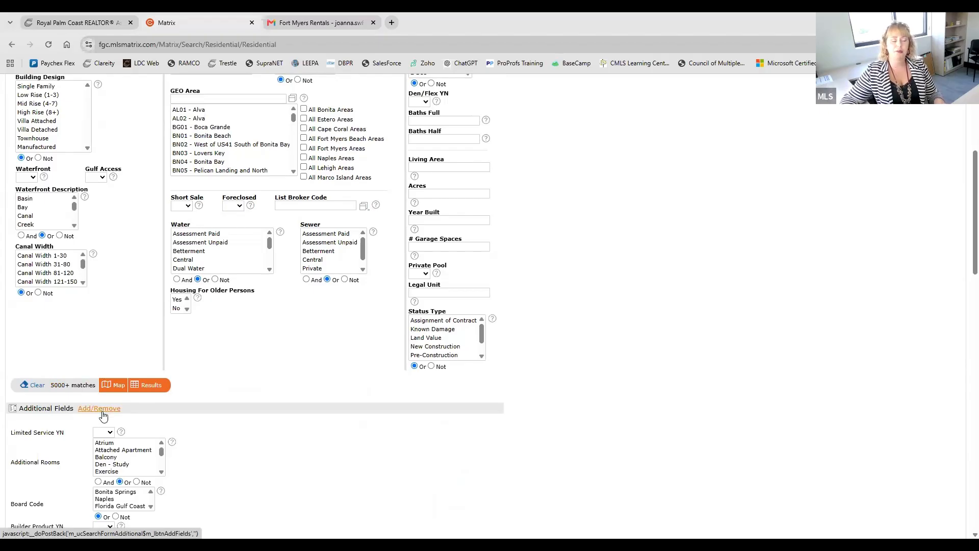
pyautogui.scroll(-4, 103, 417)
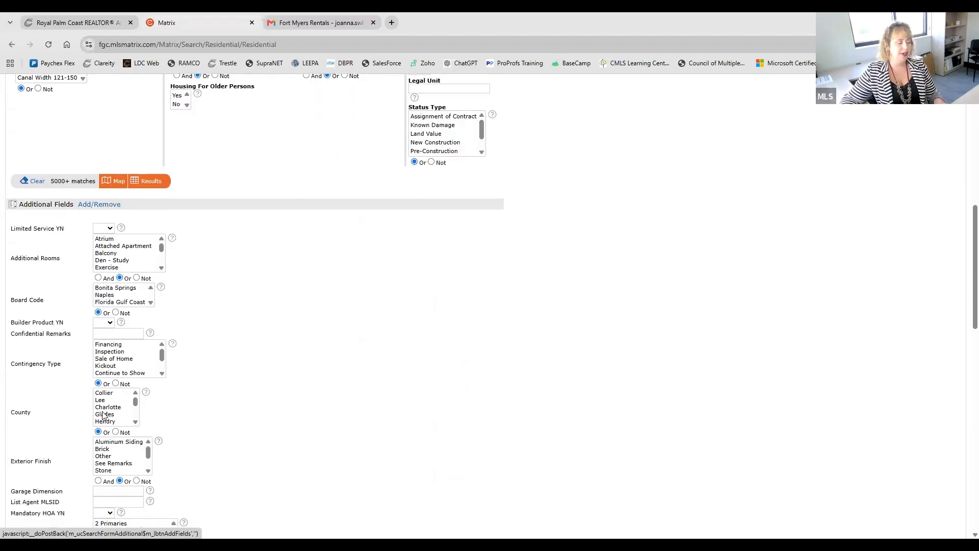
pyautogui.scroll(-1, 61, 433)
pyautogui.scroll(-6, 52, 439)
pyautogui.scroll(12, 52, 437)
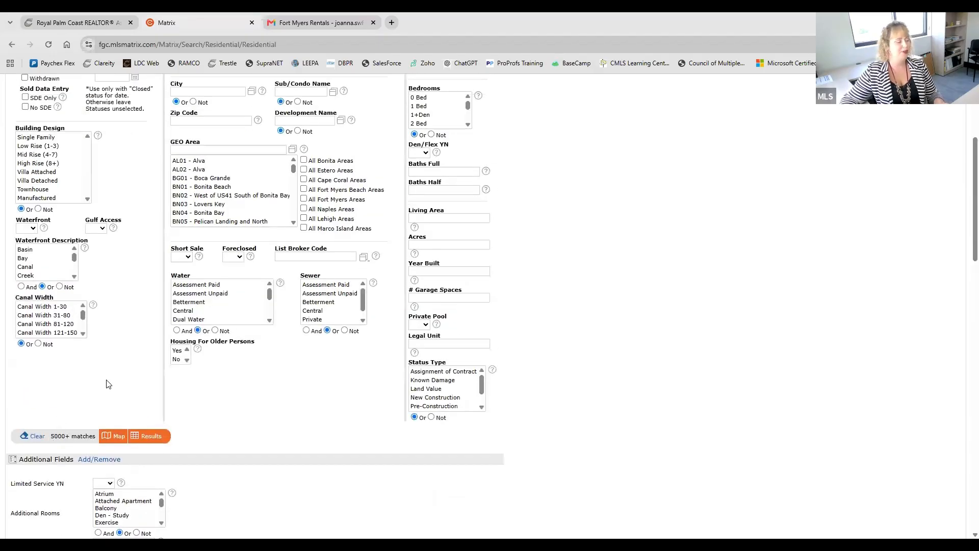
# Step: Open the Frequently Used Fields editor for the Residential search, find fields matching "exter" and add Exterior Features to the selected fields
pyautogui.click(91, 462)
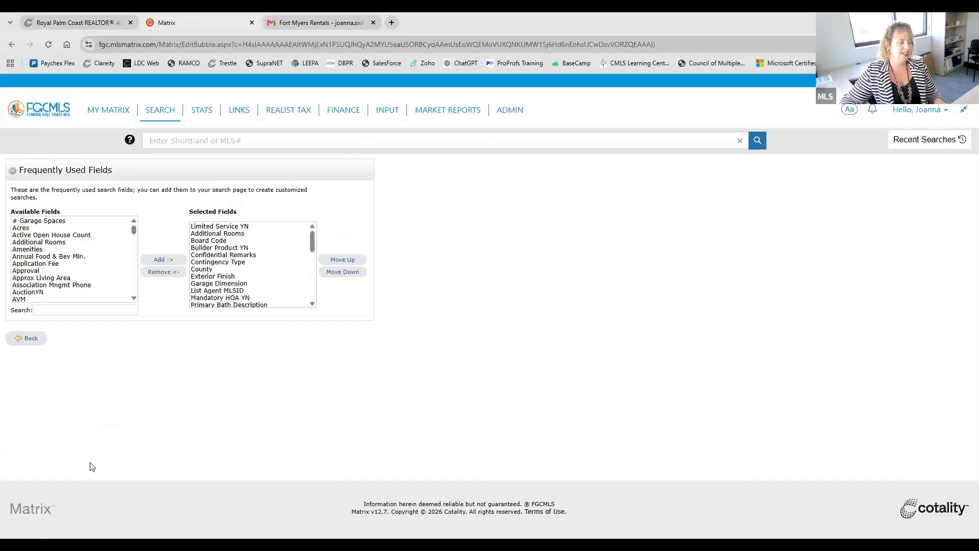
pyautogui.scroll(-20, 72, 280)
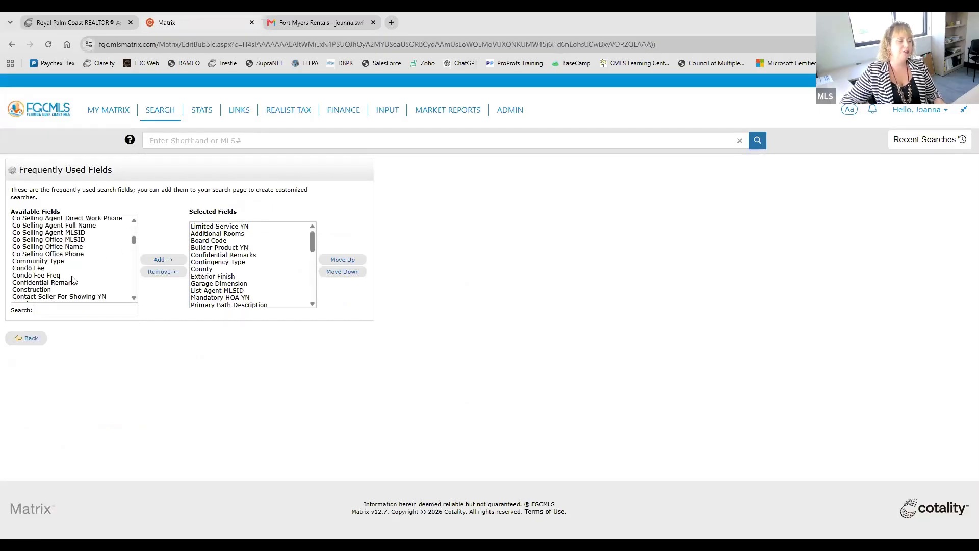
pyautogui.scroll(-20, 72, 280)
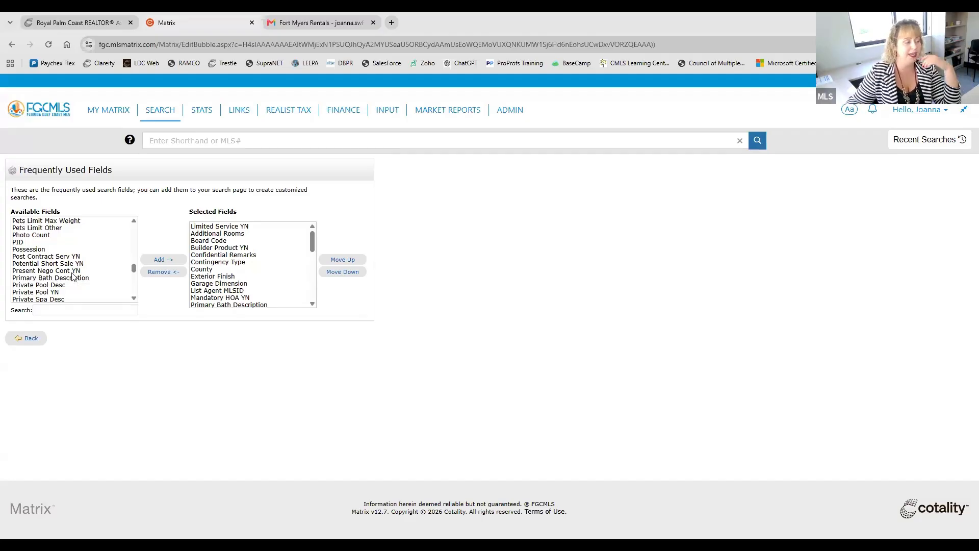
pyautogui.click(69, 310)
pyautogui.write('exter')
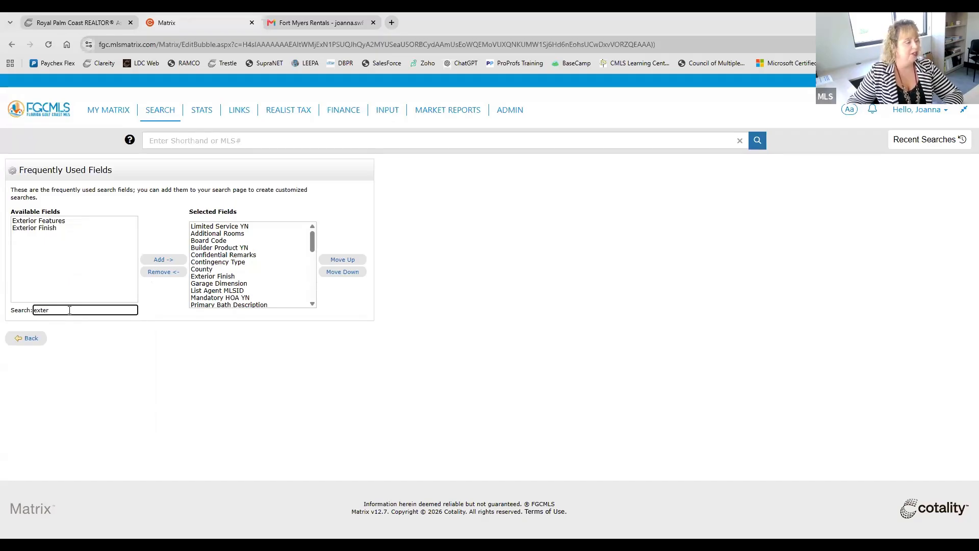
pyautogui.click(70, 220)
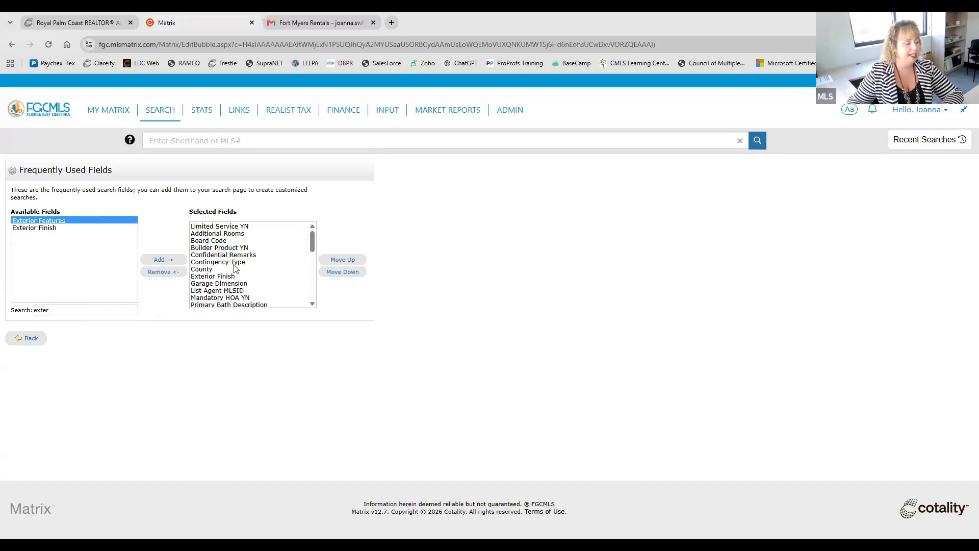
pyautogui.click(170, 263)
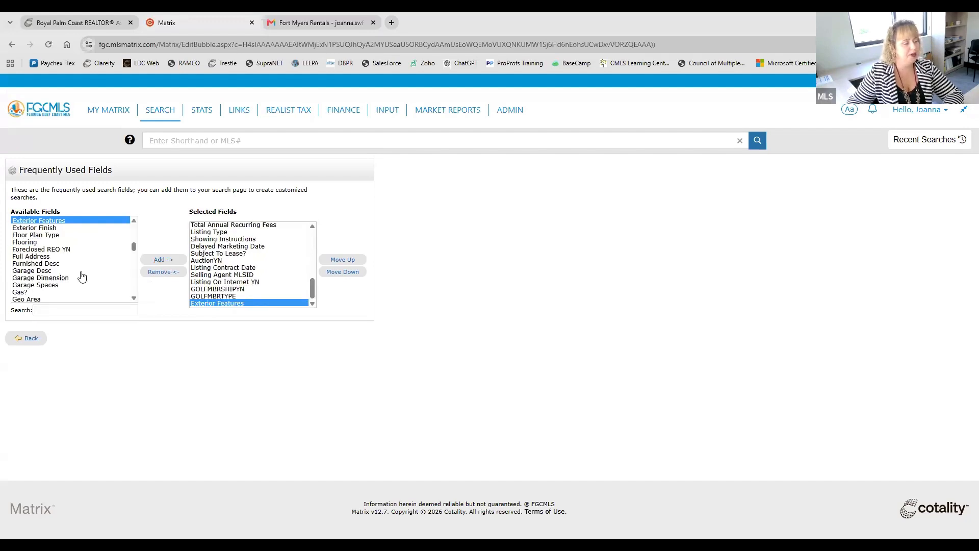
# Step: Move Listing Contract Date up three places to sit above Delayed Marketing Date, and return to the Residential search form
pyautogui.scroll(10, 227, 258)
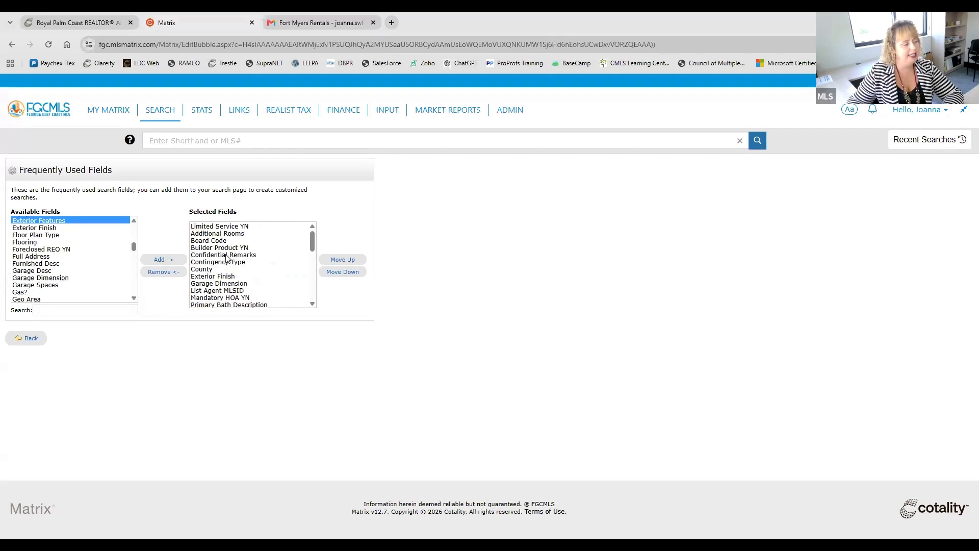
pyautogui.scroll(-5, 227, 259)
pyautogui.scroll(-5, 286, 293)
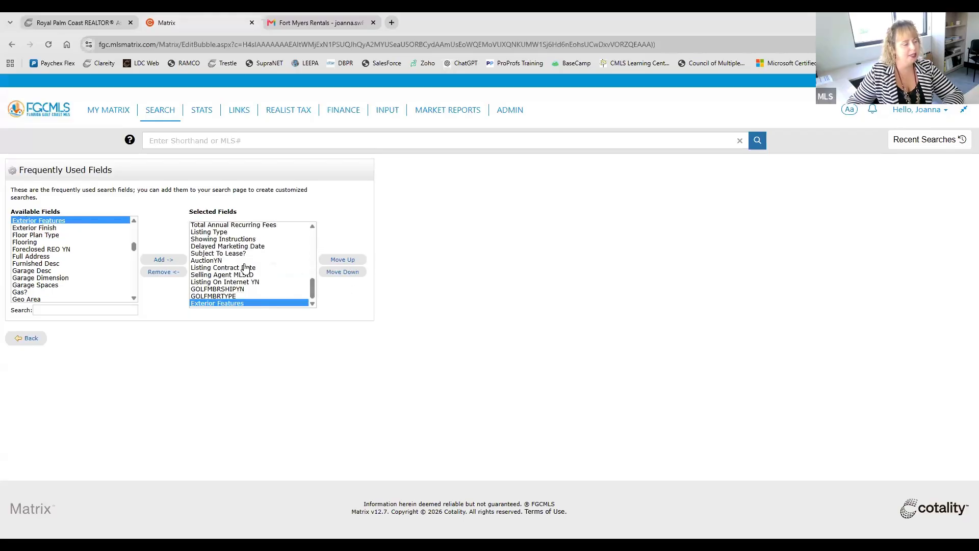
pyautogui.click(246, 267)
pyautogui.click(338, 260)
pyautogui.click(339, 260)
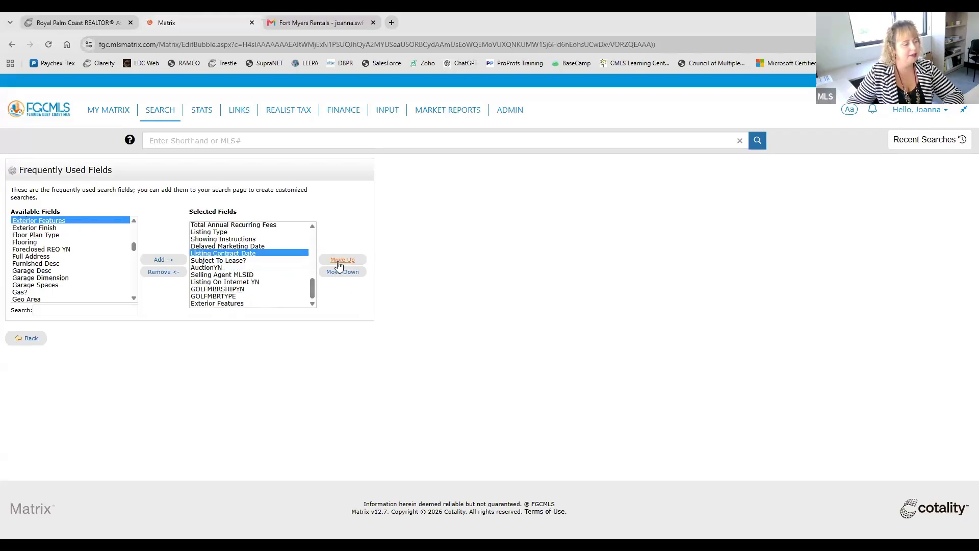
pyautogui.click(339, 260)
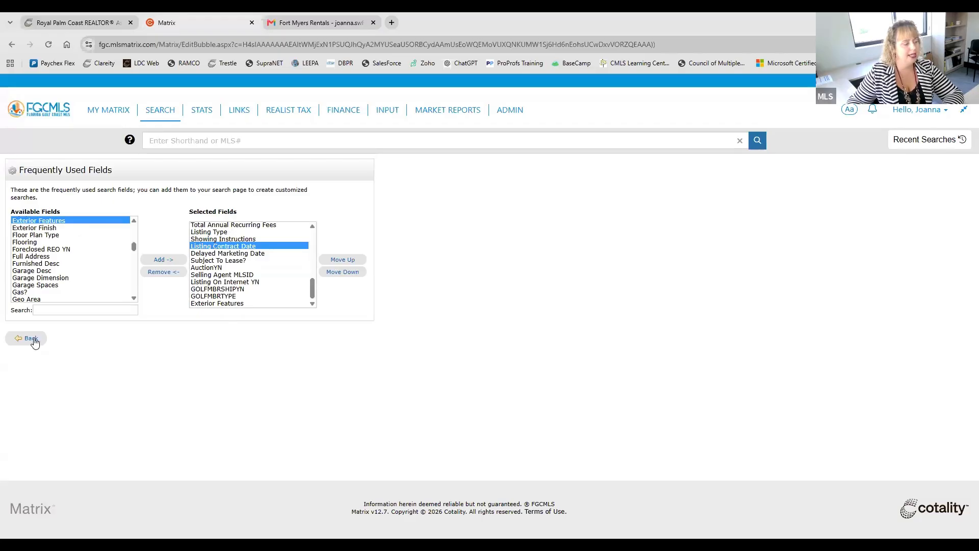
pyautogui.click(28, 339)
# Step: Check the order of the additional search fields and review the Waterfront Description and Canal Width options
pyautogui.scroll(-11, 506, 354)
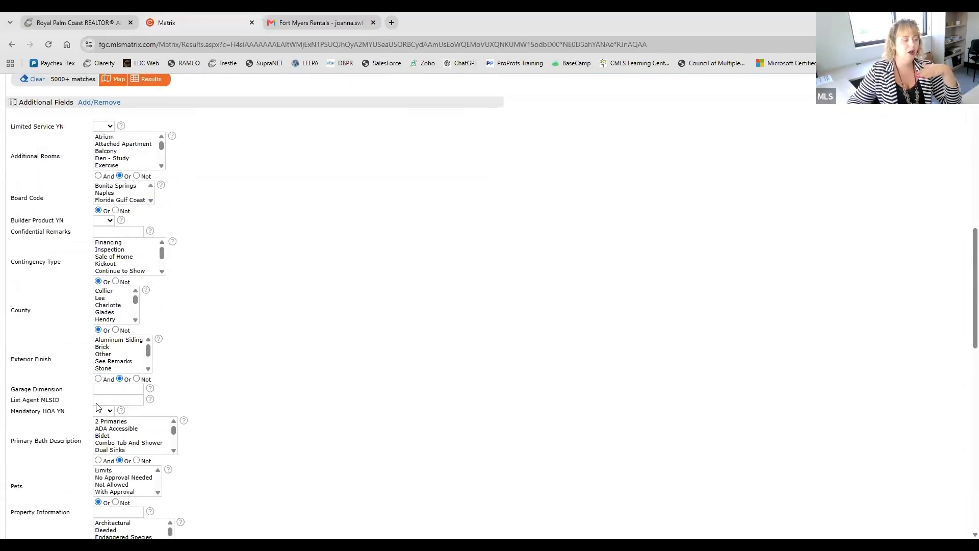
pyautogui.scroll(-7, 98, 408)
pyautogui.scroll(-7, 85, 397)
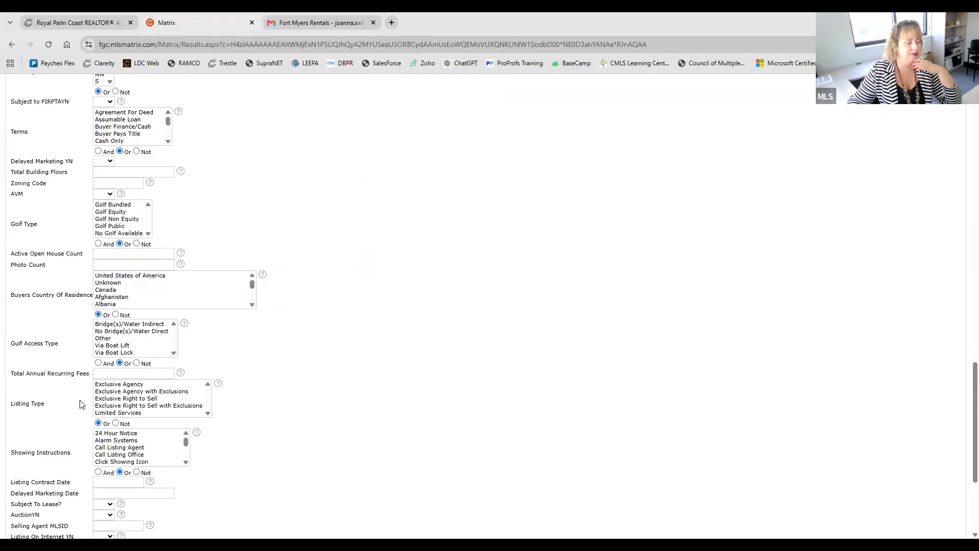
pyautogui.scroll(20, 80, 404)
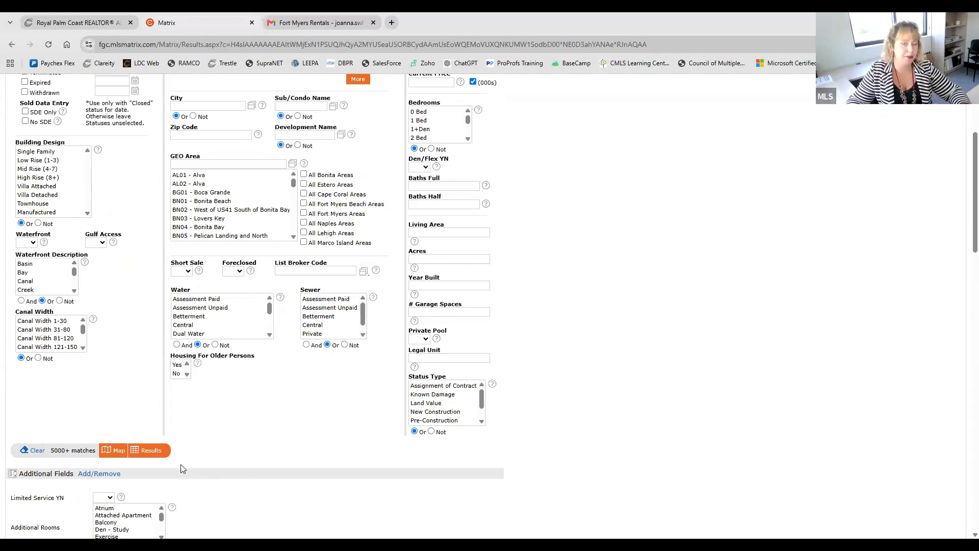
pyautogui.scroll(1, 182, 466)
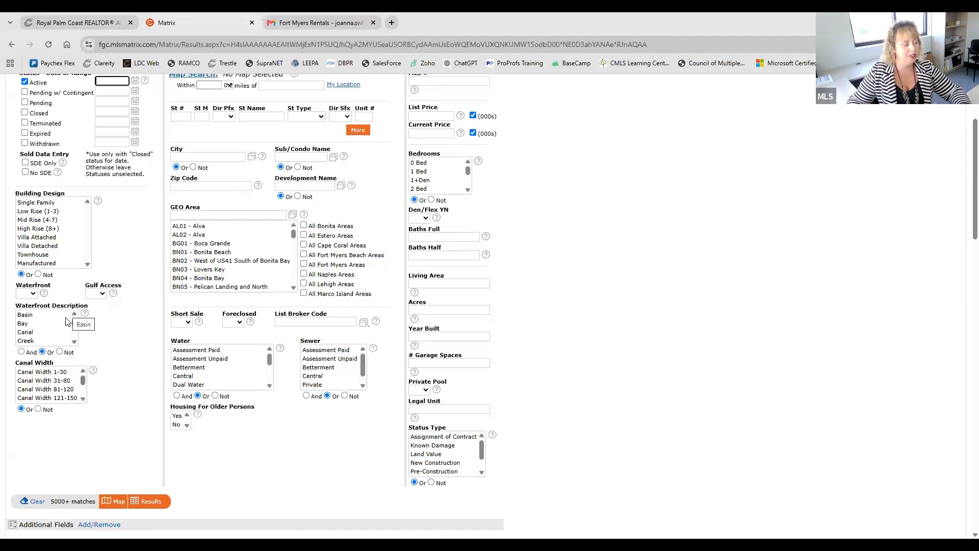
pyautogui.scroll(-2, 51, 326)
pyautogui.scroll(-2, 51, 382)
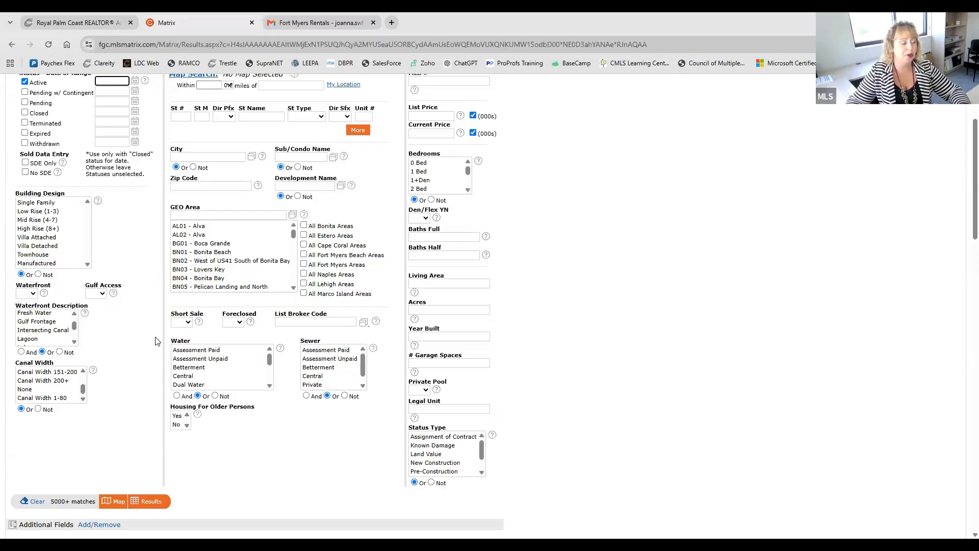
# Step: Look up "golf" among the available additional fields and go back to the Residential search criteria
pyautogui.scroll(-4, 153, 341)
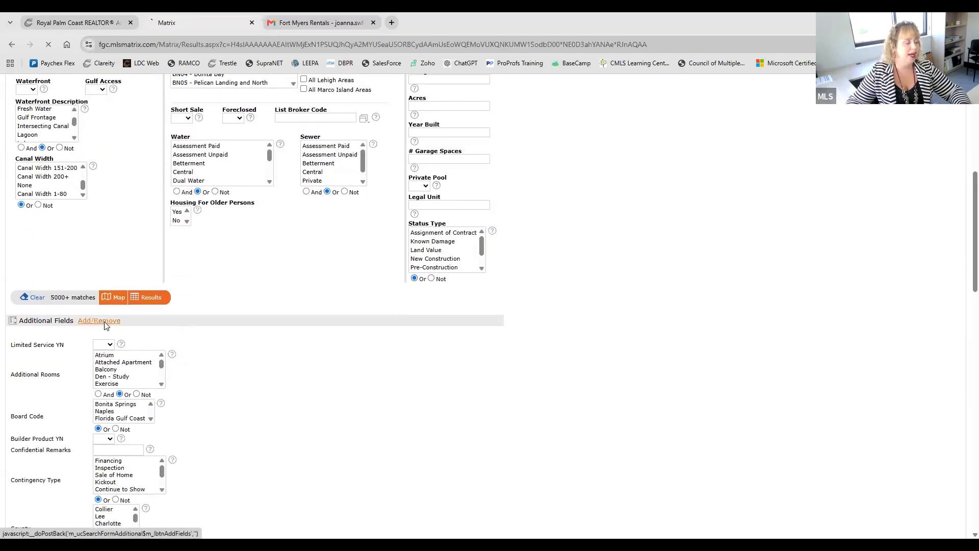
pyautogui.click(108, 323)
pyautogui.click(76, 307)
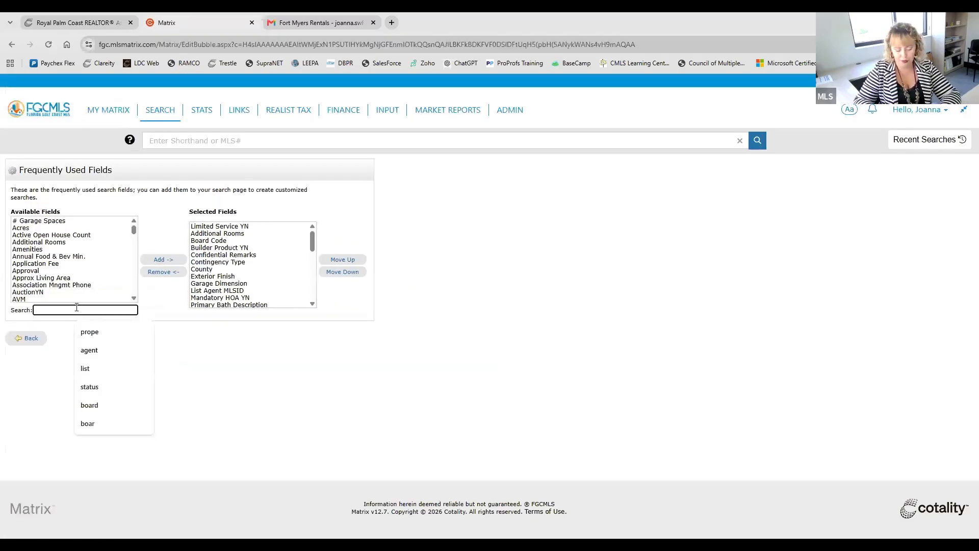
pyautogui.write('golf')
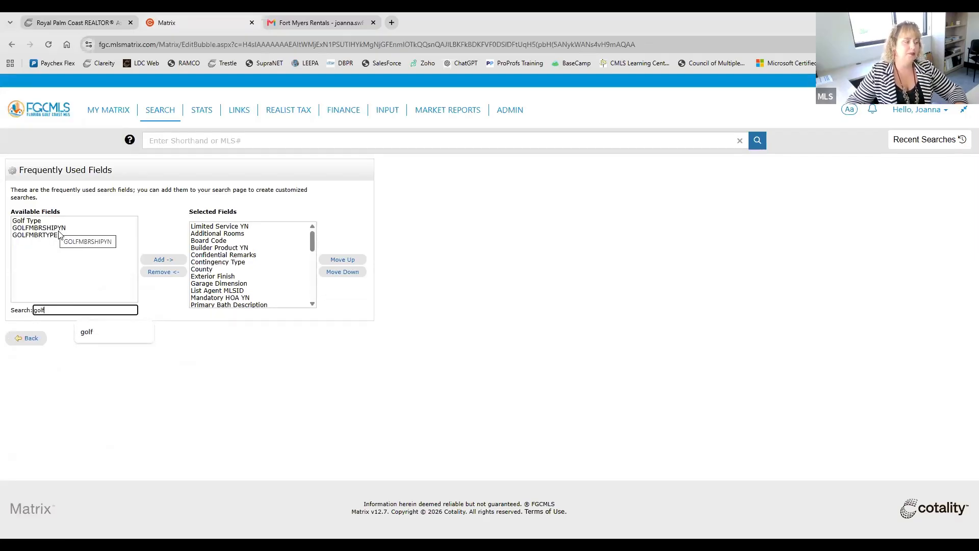
pyautogui.click(24, 338)
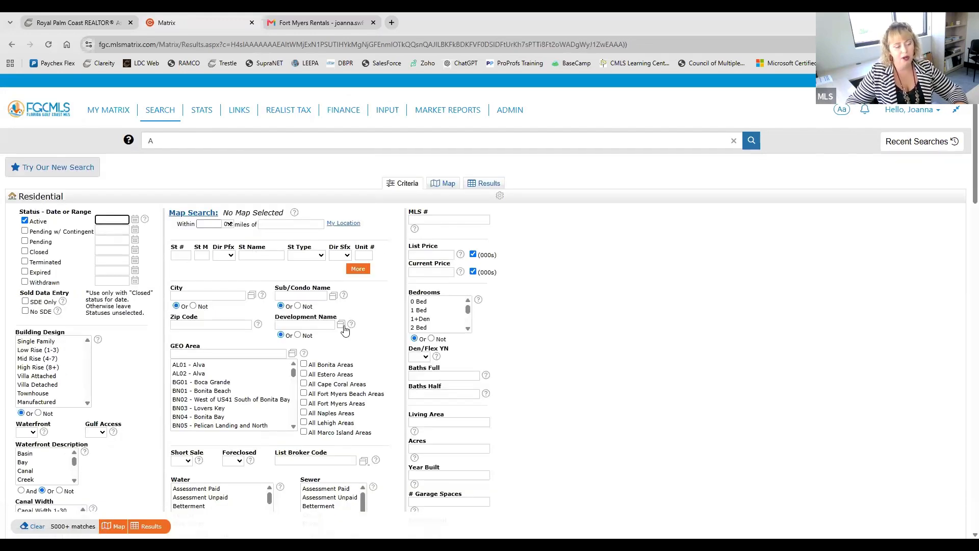
pyautogui.scroll(-1, 537, 317)
pyautogui.scroll(-1, 537, 316)
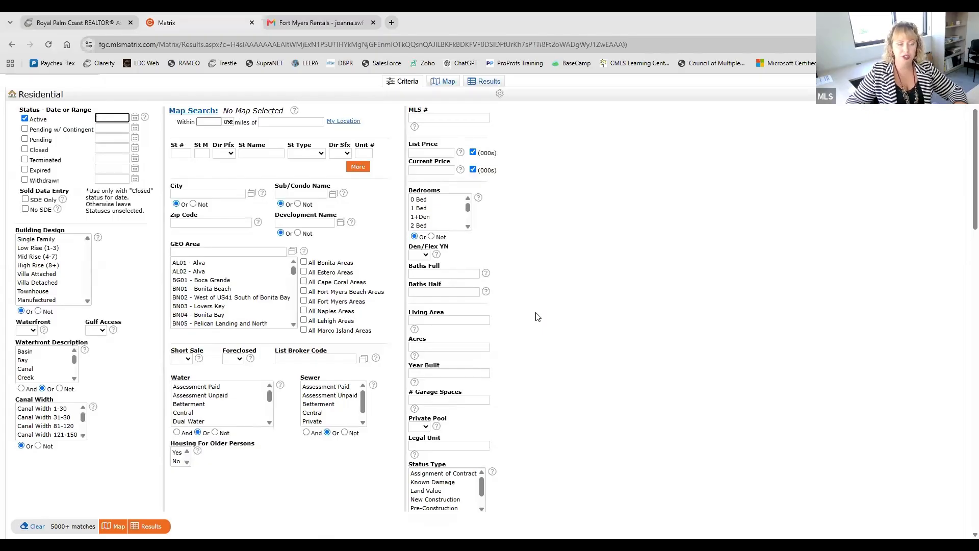
# Step: Open the new version of the Matrix search and skim its Cross Property criteria
pyautogui.scroll(2, 535, 315)
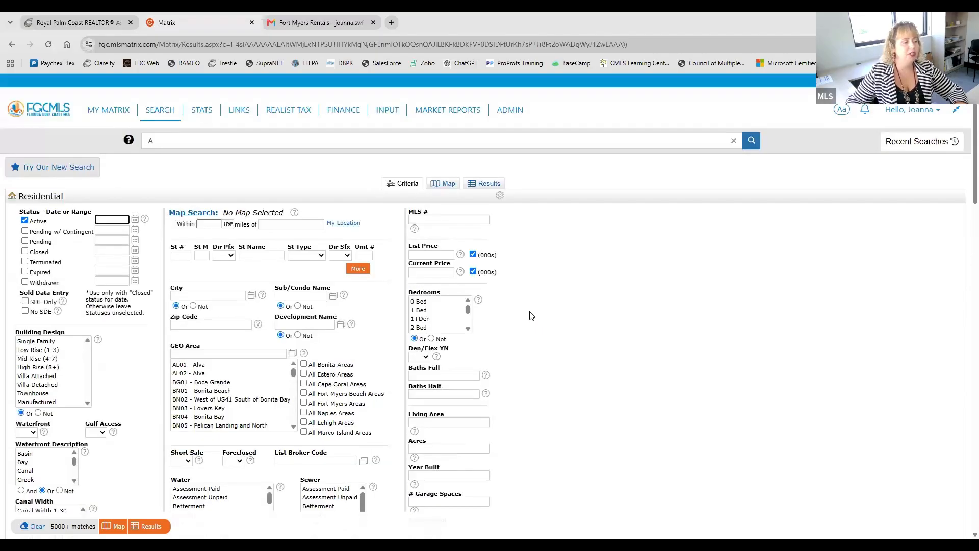
pyautogui.moveTo(159, 109)
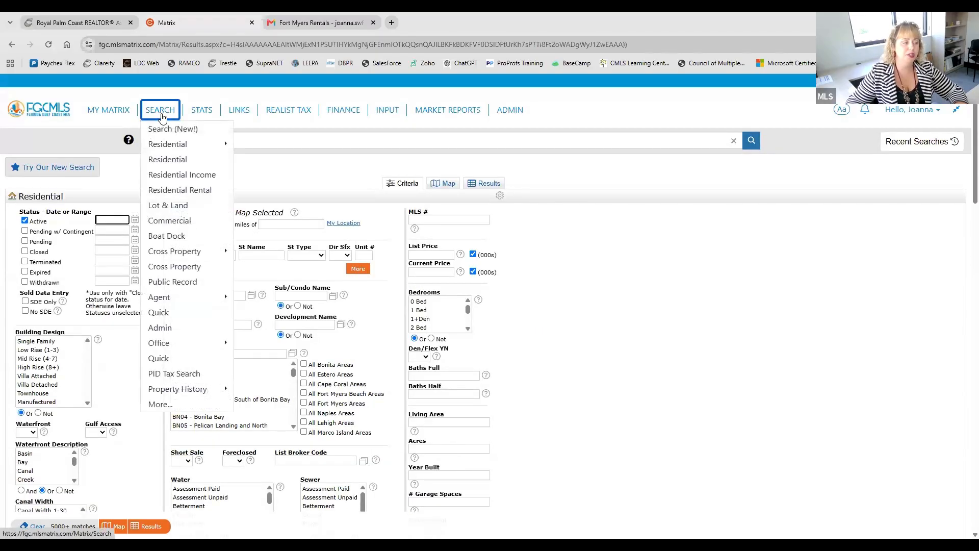
pyautogui.click(165, 131)
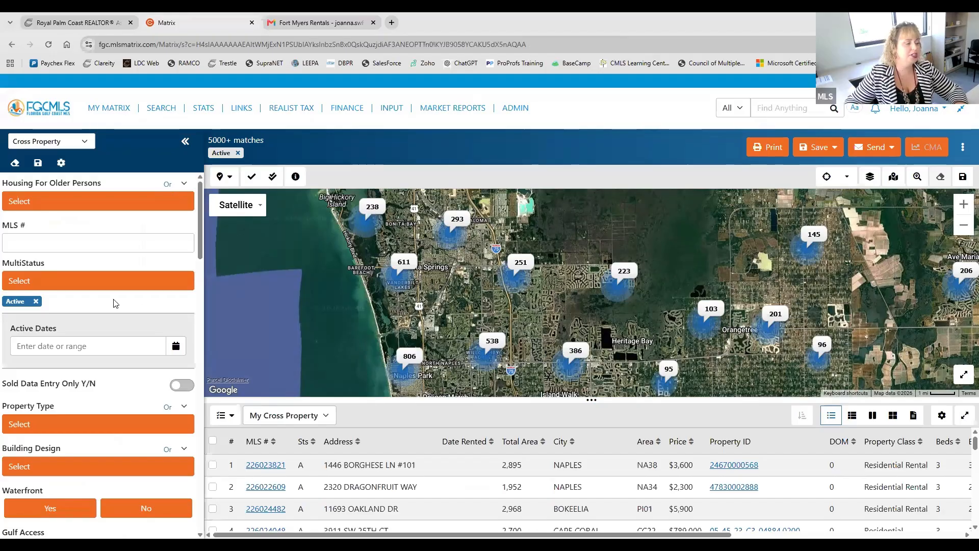
pyautogui.scroll(-7, 113, 298)
pyautogui.scroll(7, 113, 297)
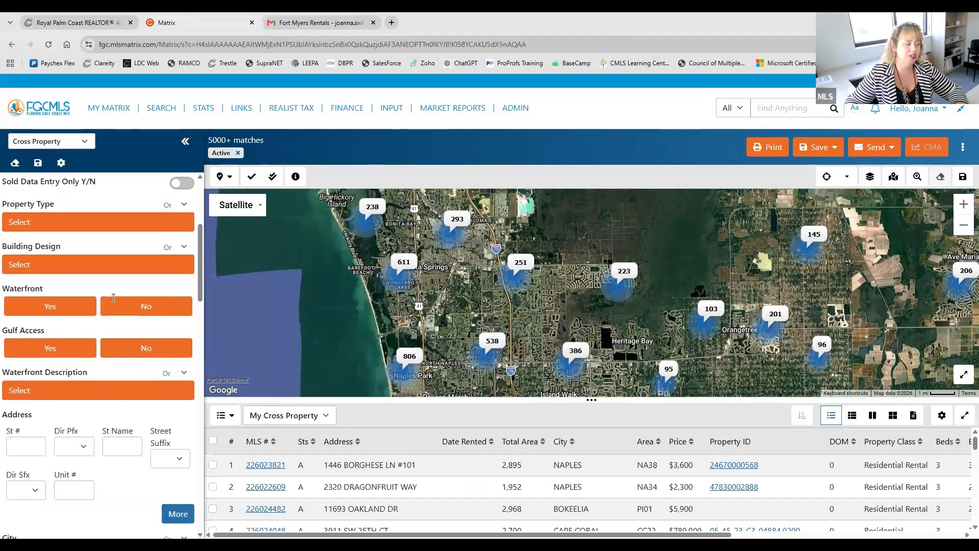
# Step: Open the Search Fields editor for Cross Property and review the selected fields and the available ones
pyautogui.click(68, 166)
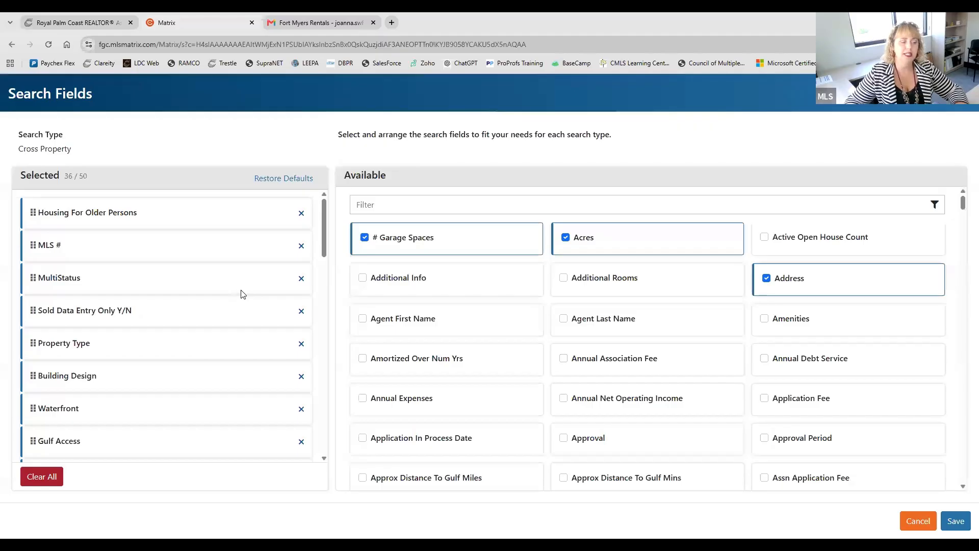
pyautogui.scroll(-12, 242, 294)
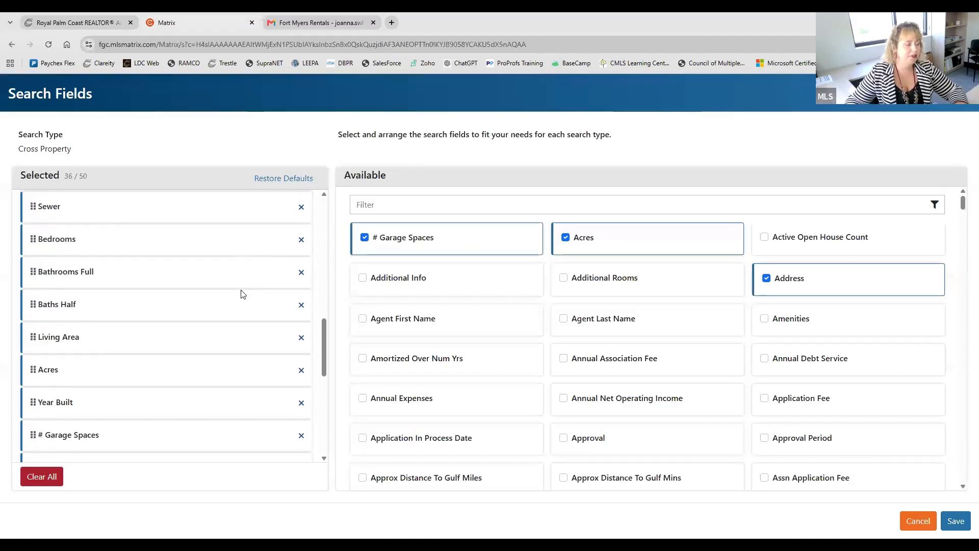
pyautogui.scroll(-3, 242, 294)
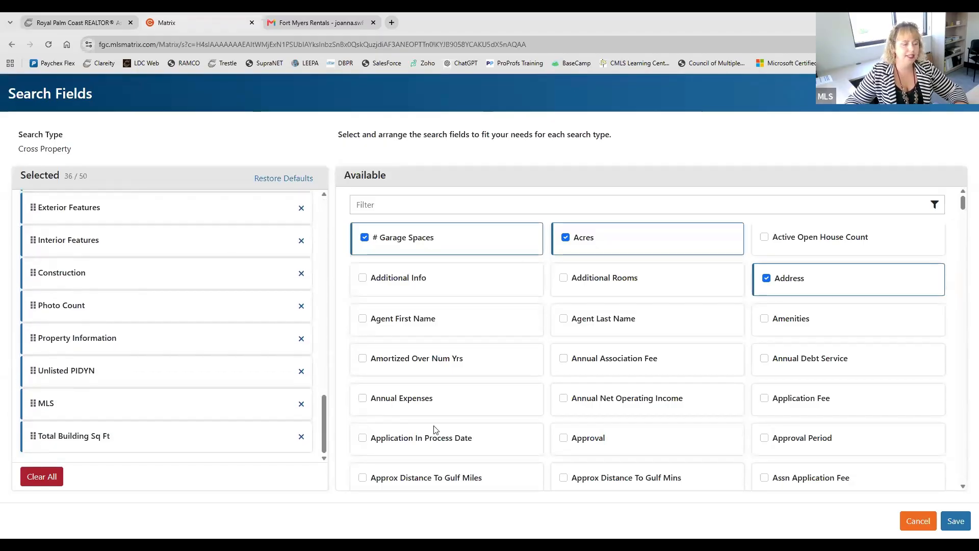
pyautogui.scroll(-7, 561, 288)
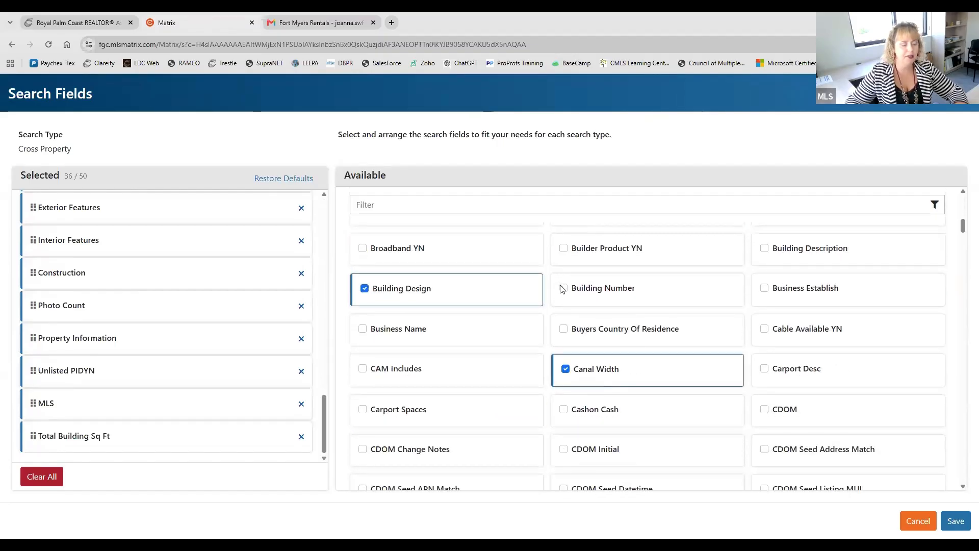
pyautogui.scroll(1, 562, 289)
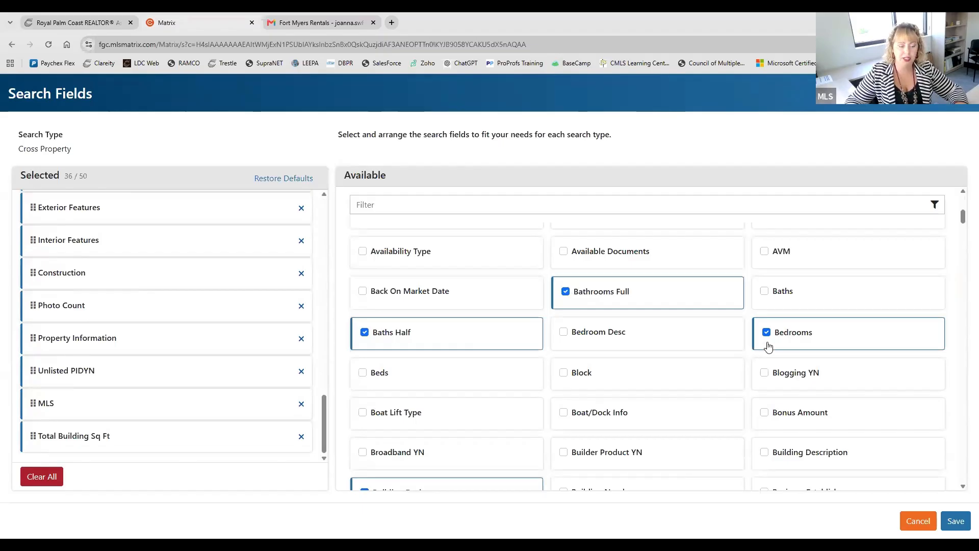
pyautogui.scroll(1, 767, 354)
pyautogui.scroll(2, 594, 343)
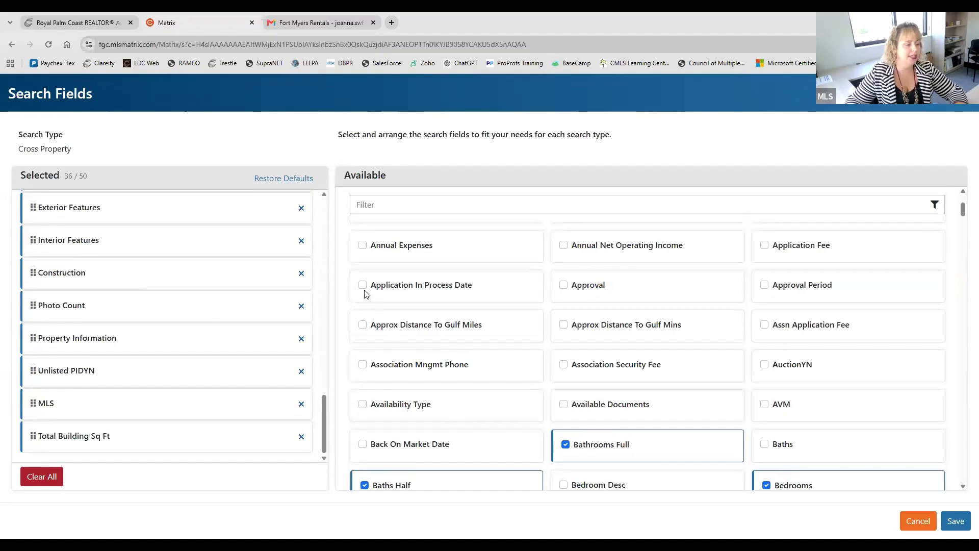
# Step: Try adding Annual Expenses and Approval to the selected search fields, and remove both again
pyautogui.click(363, 247)
pyautogui.click(564, 285)
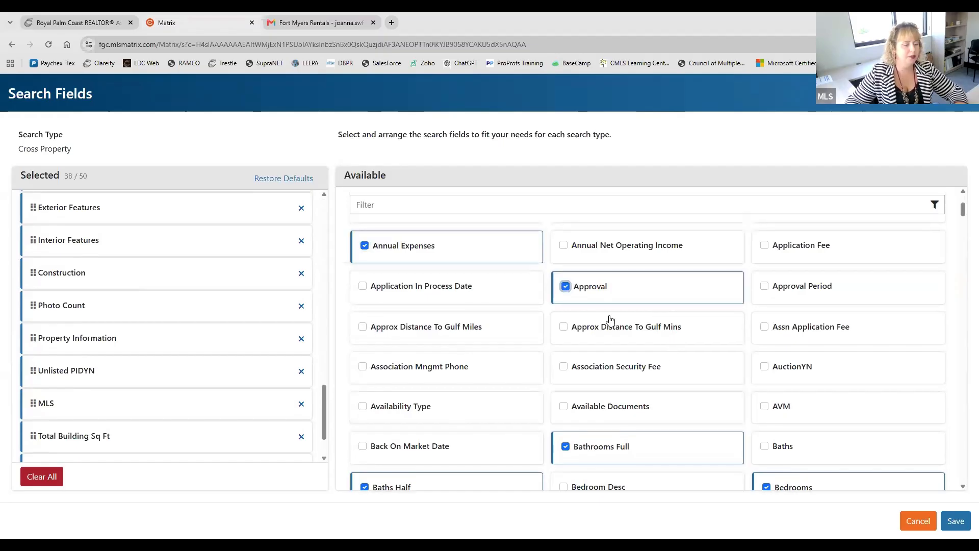
pyautogui.scroll(-2, 197, 356)
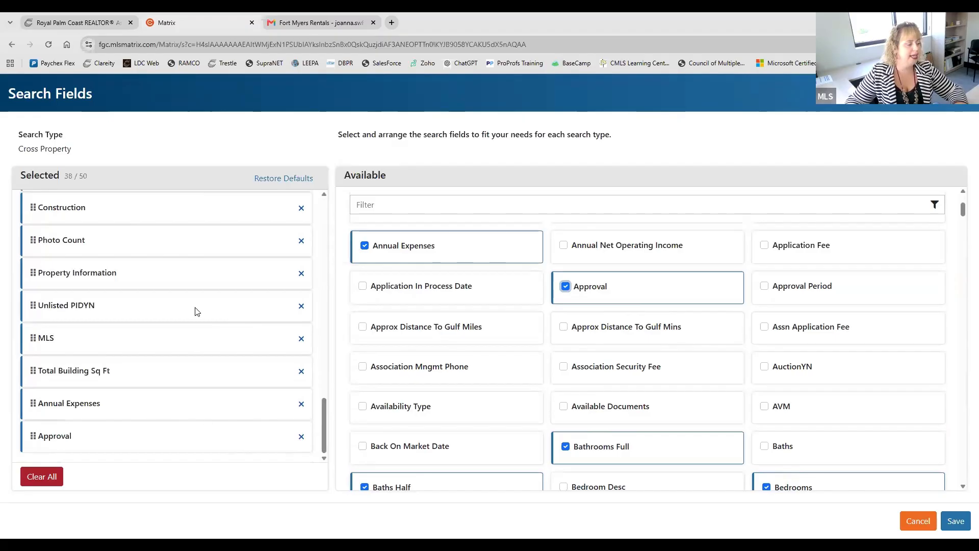
pyautogui.click(362, 246)
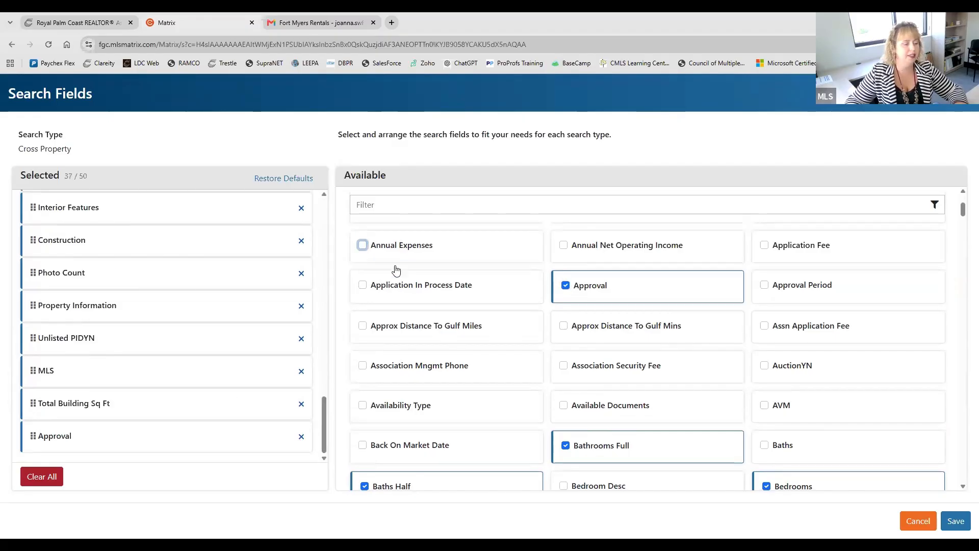
pyautogui.click(564, 286)
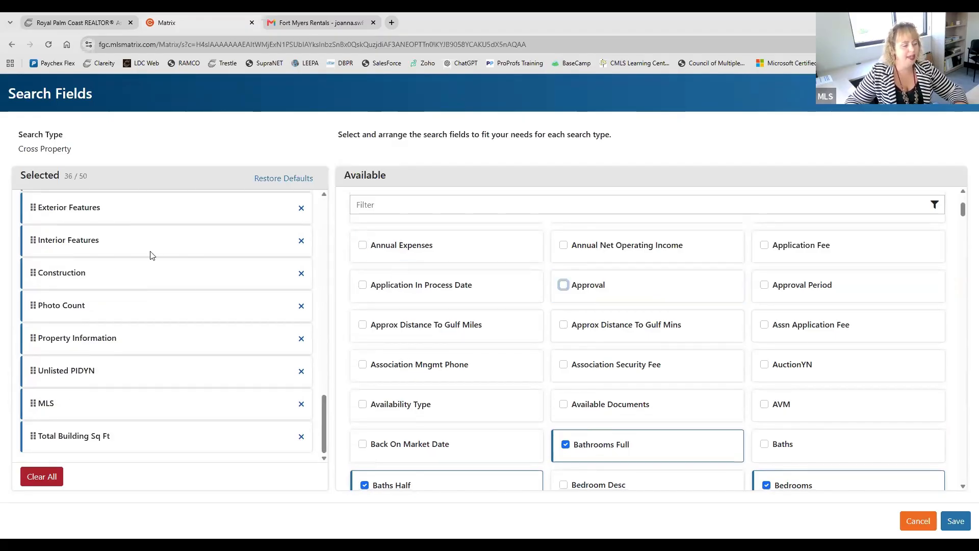
# Step: Check the order of the selected Cross Property search fields and save the field setup
pyautogui.click(37, 408)
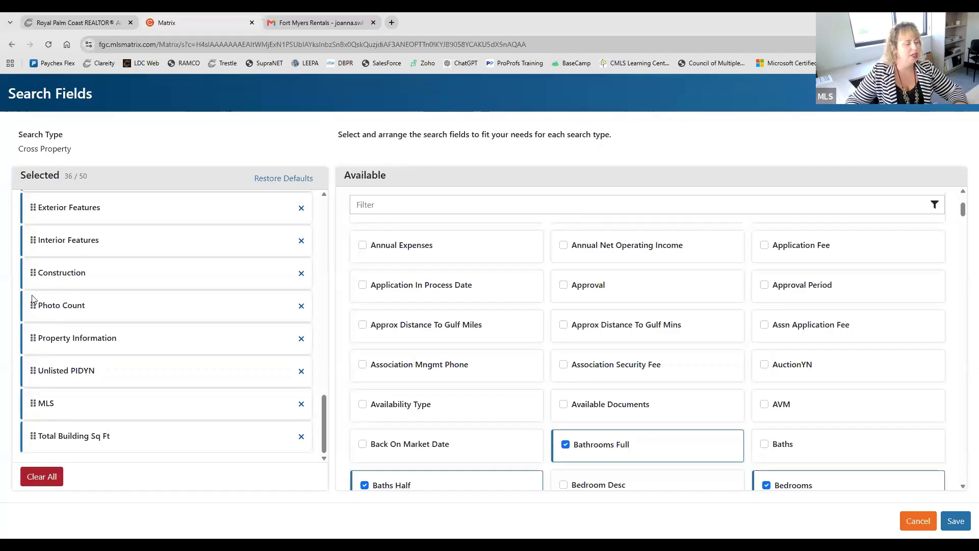
pyautogui.scroll(10, 143, 308)
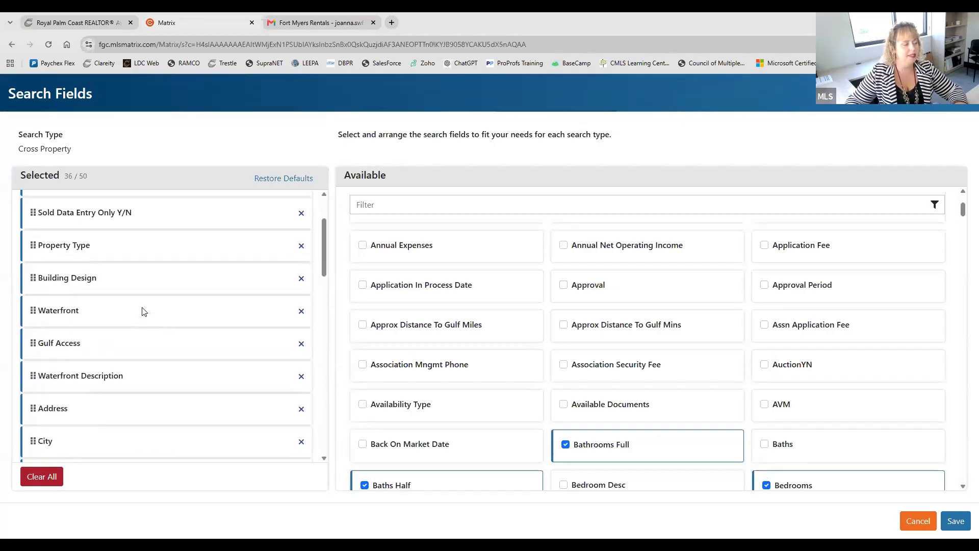
pyautogui.scroll(3, 143, 311)
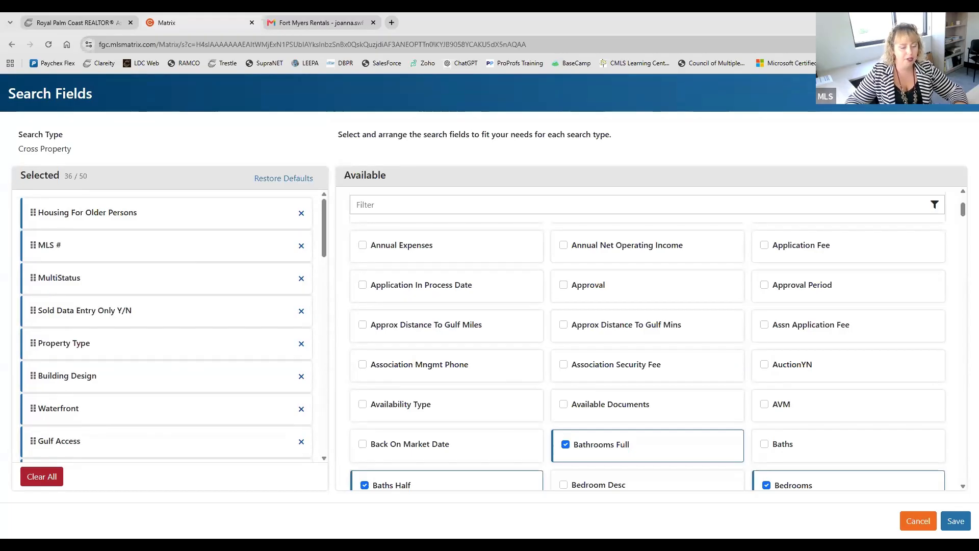
pyautogui.click(955, 521)
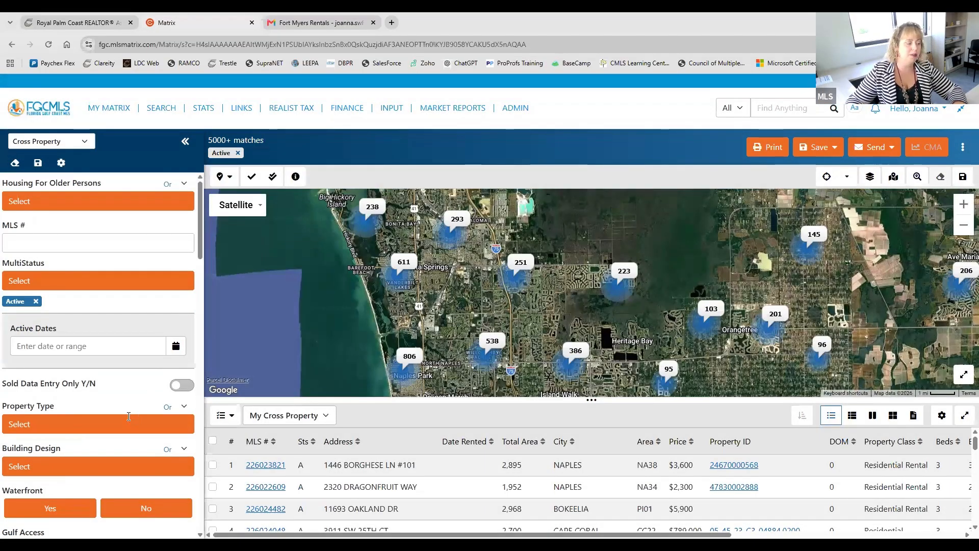
# Step: Look through the Cross Property criteria list from the status fields down to the bathroom fields
pyautogui.scroll(-8, 126, 371)
pyautogui.scroll(-4, 148, 323)
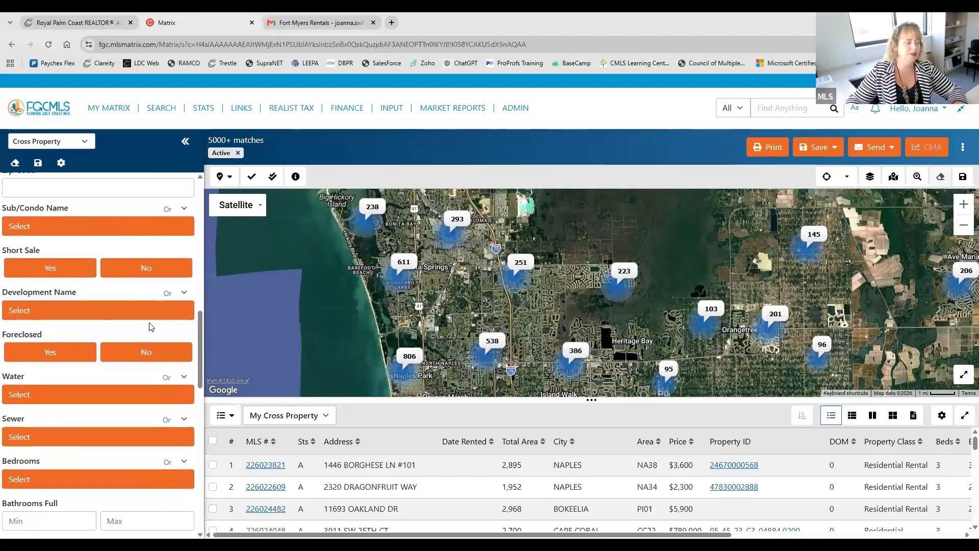
pyautogui.scroll(10, 148, 323)
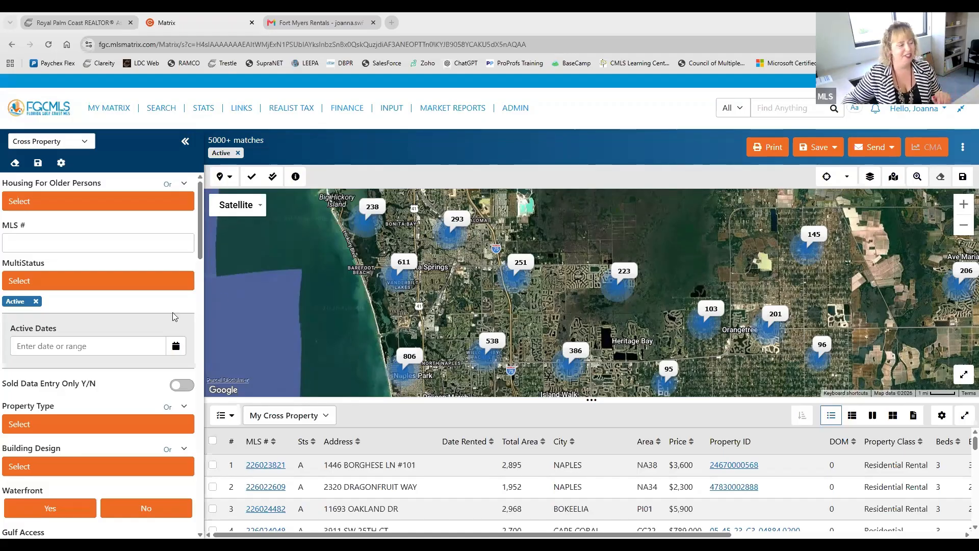
pyautogui.scroll(-10, 58, 407)
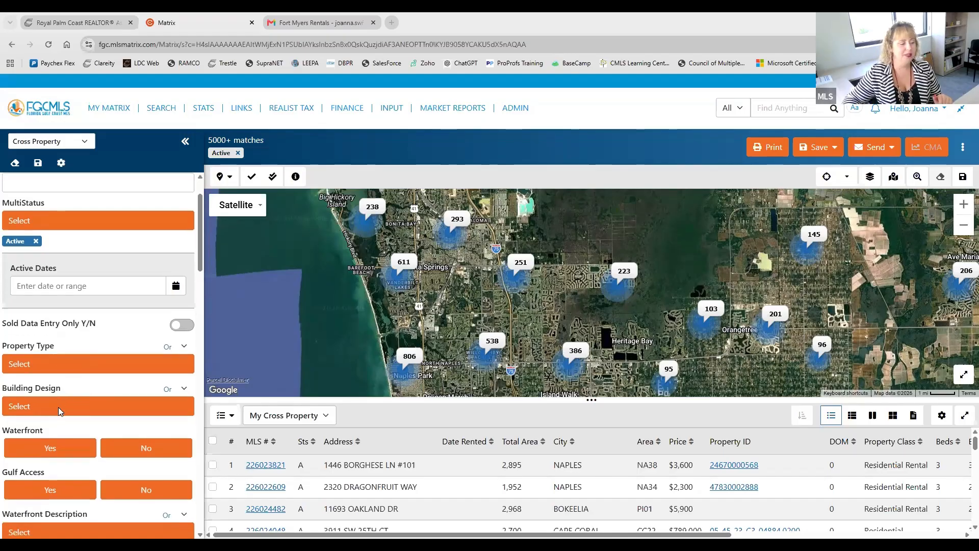
pyautogui.scroll(4, 58, 407)
pyautogui.scroll(5, 60, 411)
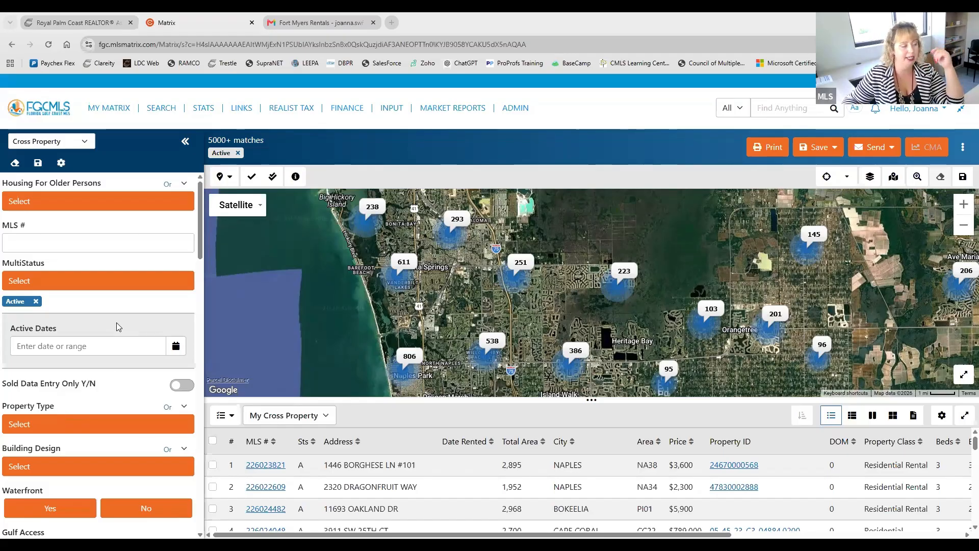
# Step: Restrict the Cross Property search to listings with Waterfront set to Yes and Gulf Access set to Yes
pyautogui.scroll(-3, 77, 233)
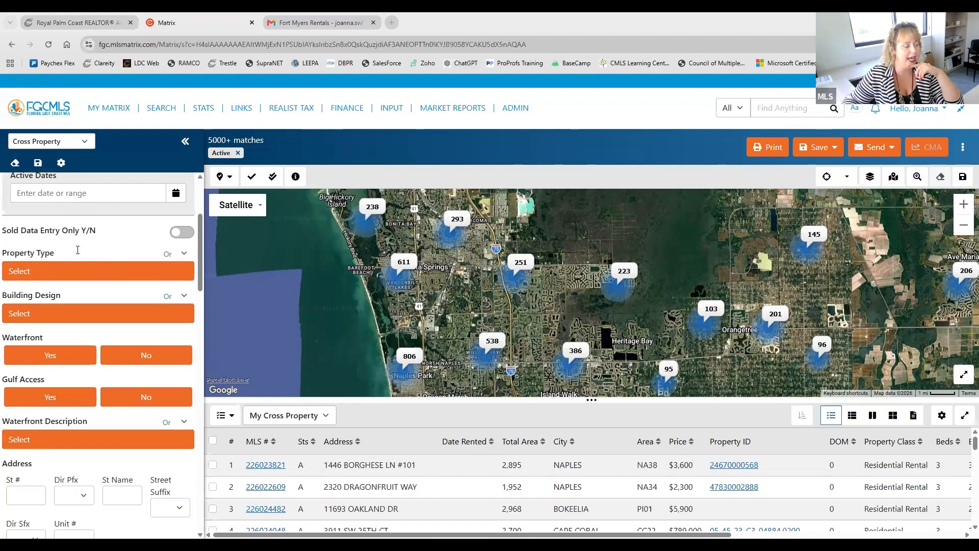
pyautogui.click(60, 352)
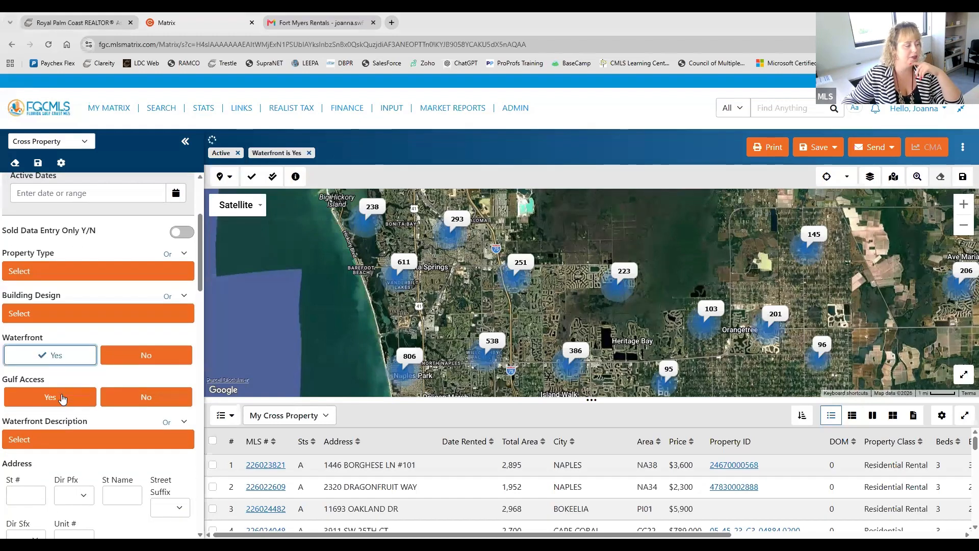
pyautogui.click(71, 402)
# Step: Look up "cape" in the City criterion and apply Cape Coral as the city
pyautogui.scroll(-2, 74, 408)
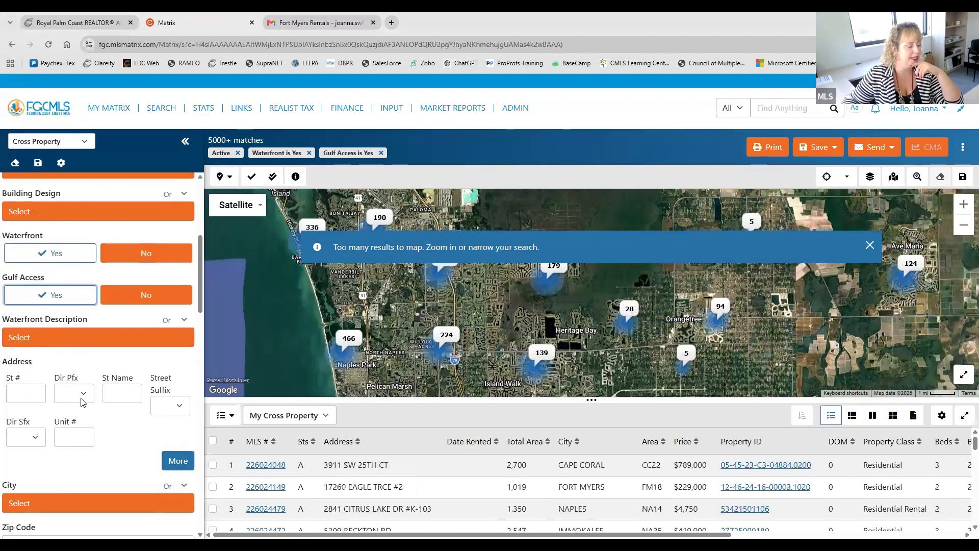
pyautogui.scroll(-3, 81, 402)
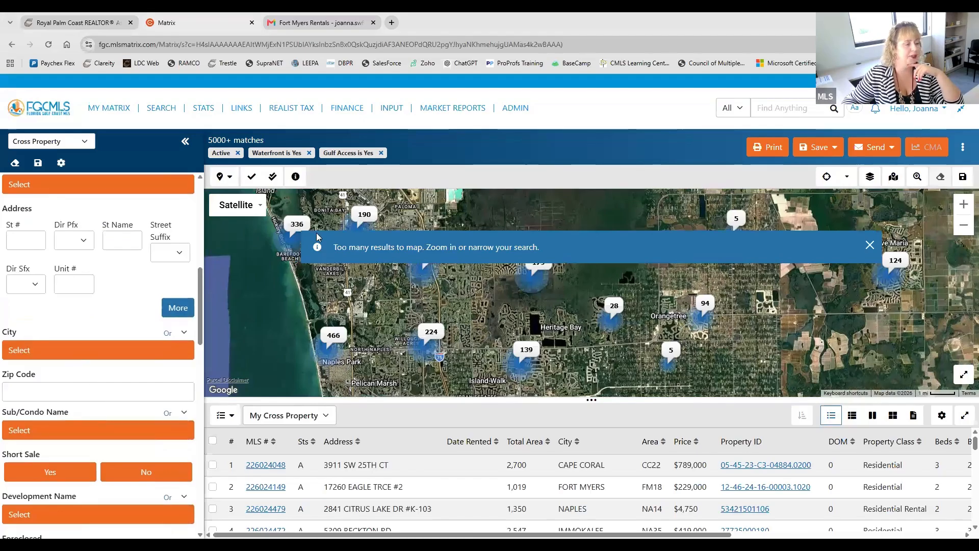
pyautogui.click(82, 350)
pyautogui.write('cape')
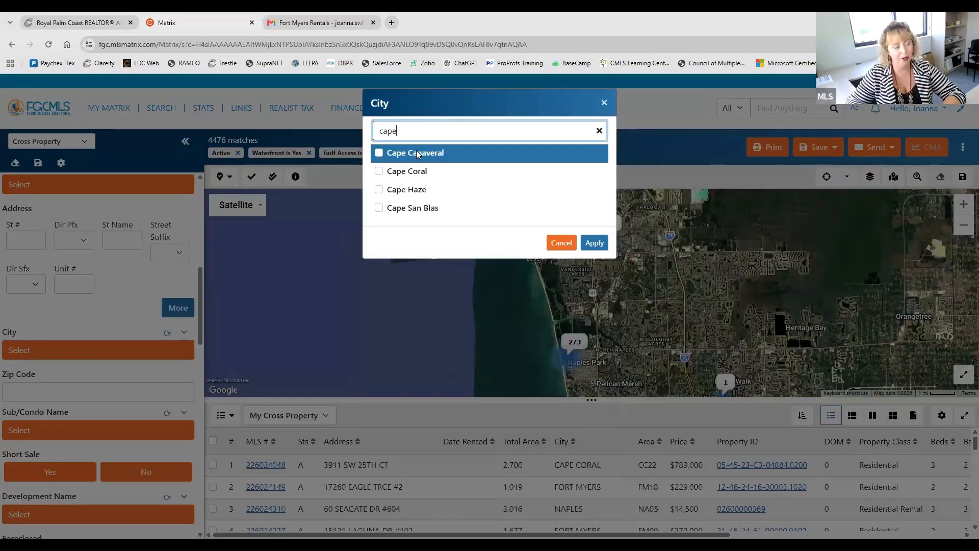
pyautogui.click(405, 171)
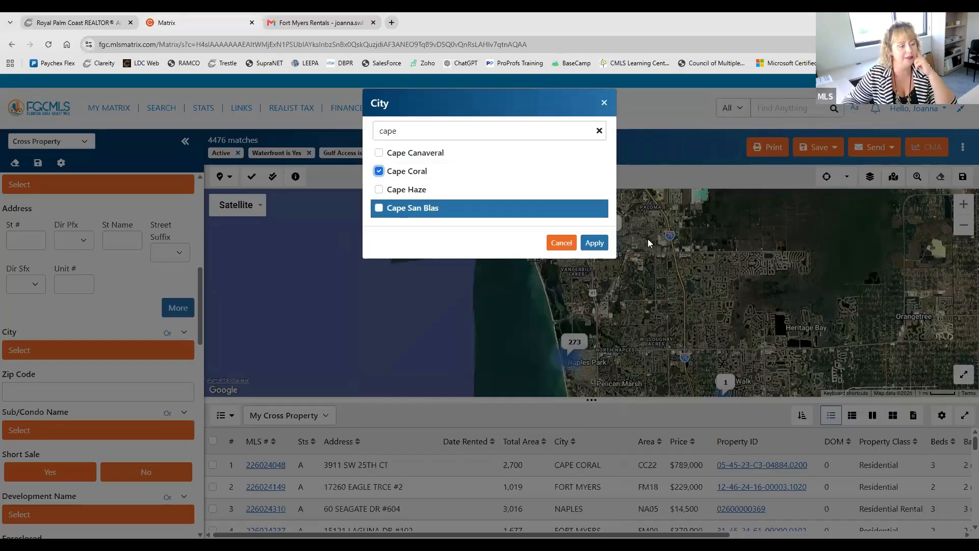
pyautogui.click(595, 243)
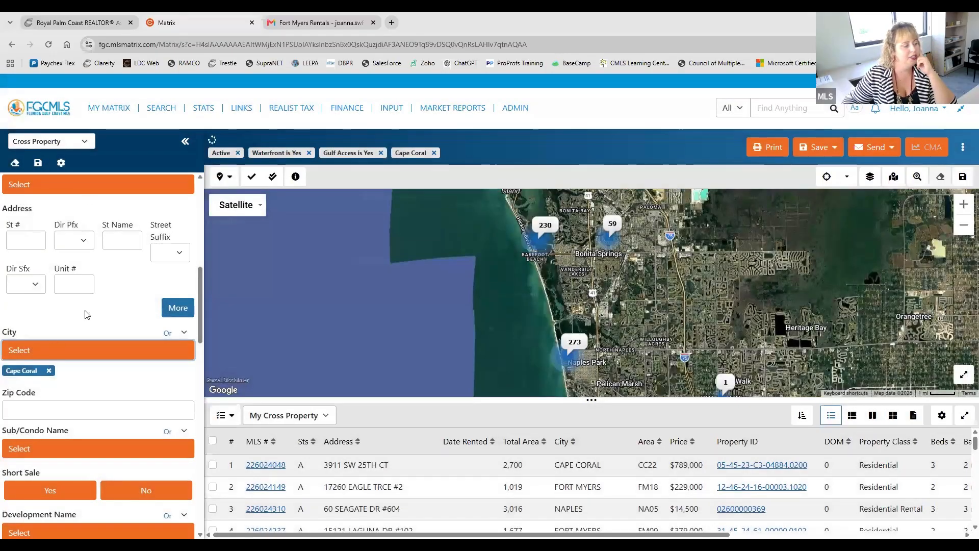
# Step: Set the currently selected search criteria as the starting default for the Cross Property search
pyautogui.scroll(5, 98, 410)
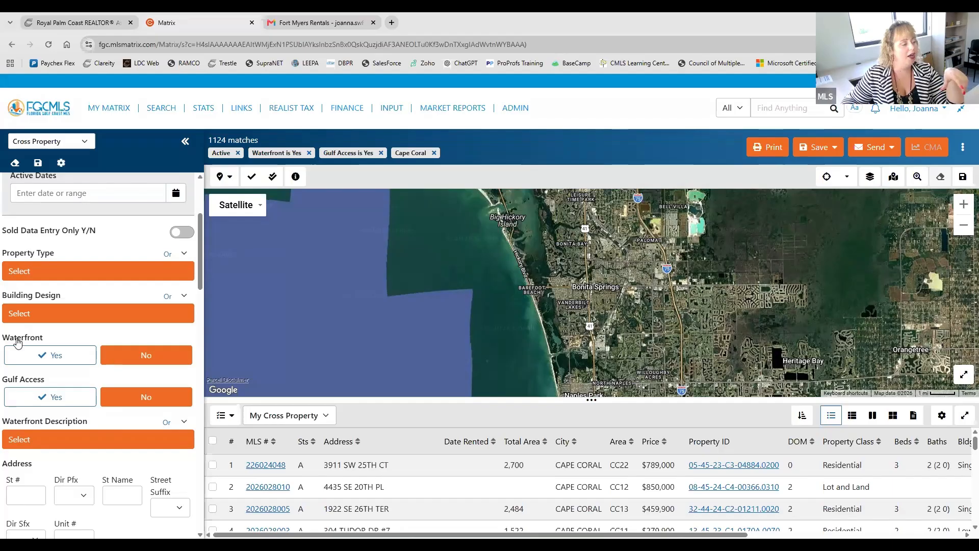
pyautogui.click(38, 165)
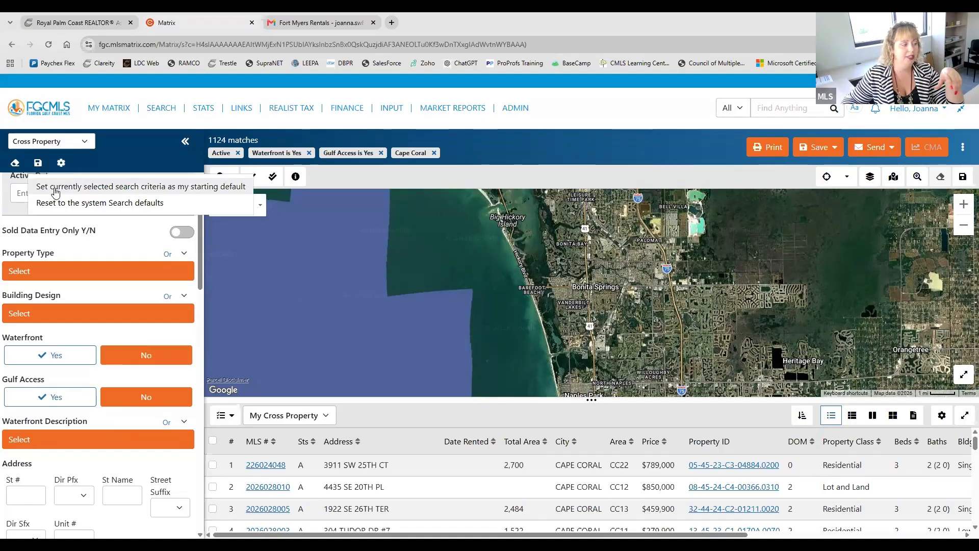
pyautogui.click(56, 190)
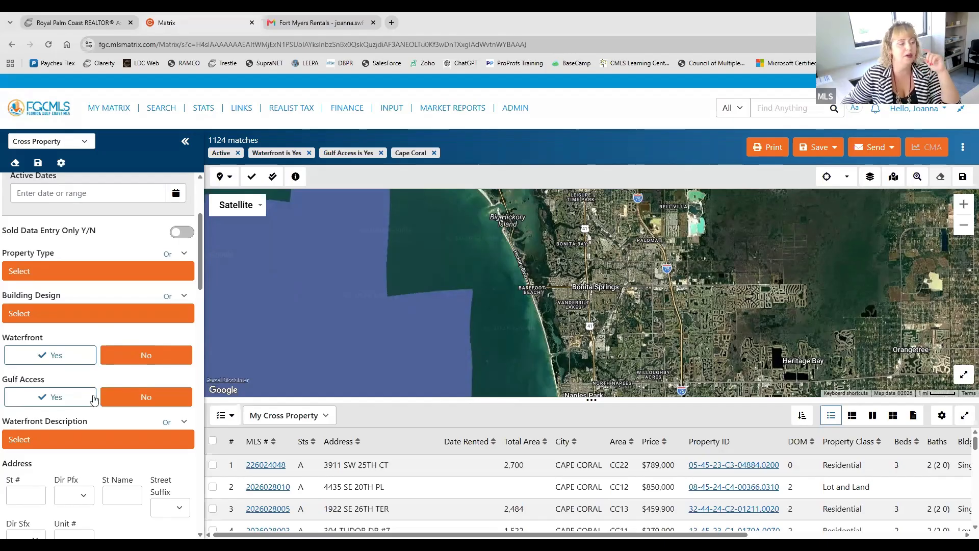
# Step: Clear all Cross Property search criteria and open the classic Residential search form
pyautogui.click(18, 164)
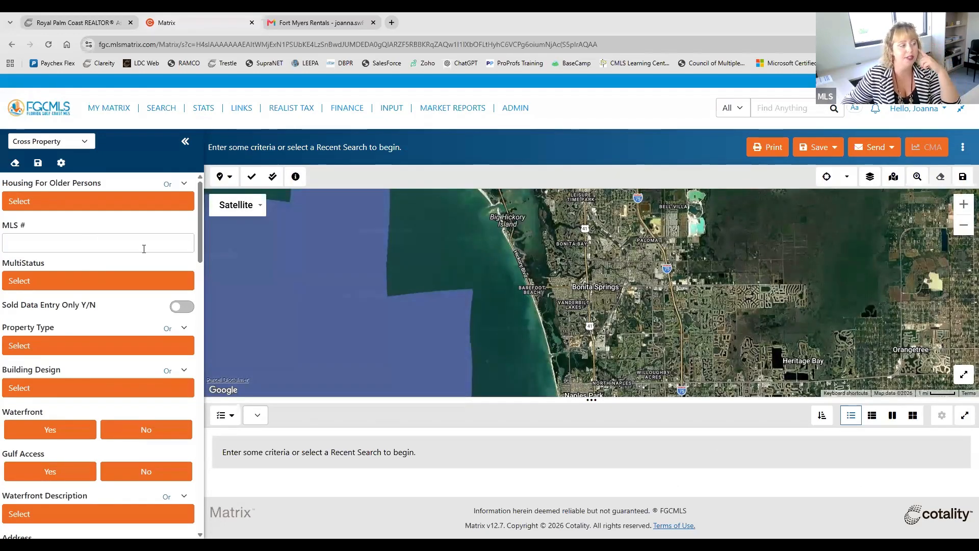
pyautogui.moveTo(163, 112)
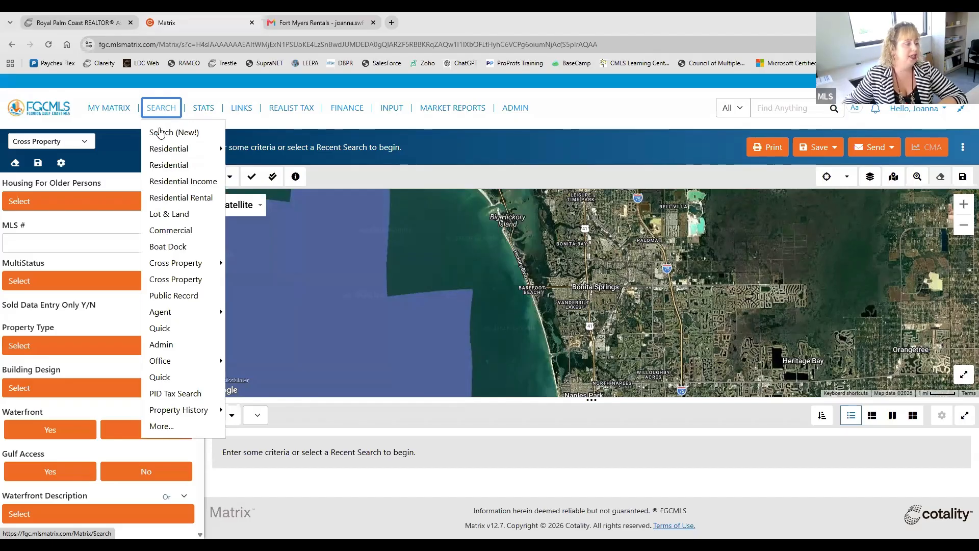
pyautogui.click(191, 172)
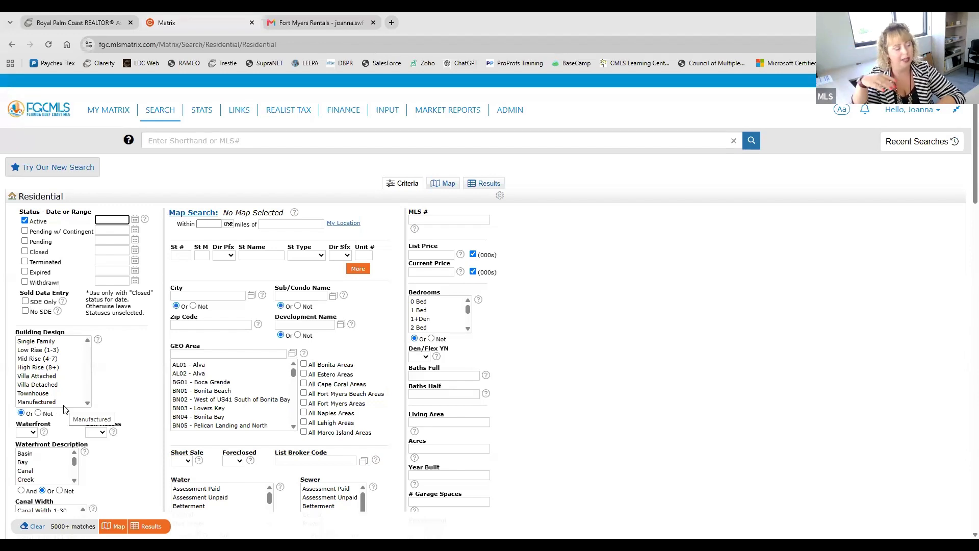
# Step: Select the Building Design options from Single Family through Manufactured and open the classic Residential Income search form
pyautogui.keyDown('shift'); pyautogui.click(61, 403); pyautogui.keyUp('shift')
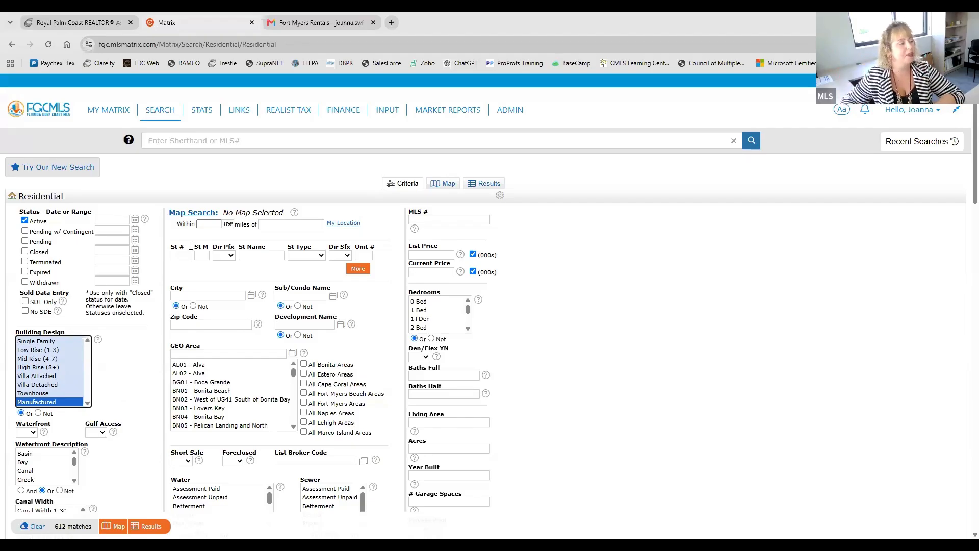
pyautogui.moveTo(162, 120)
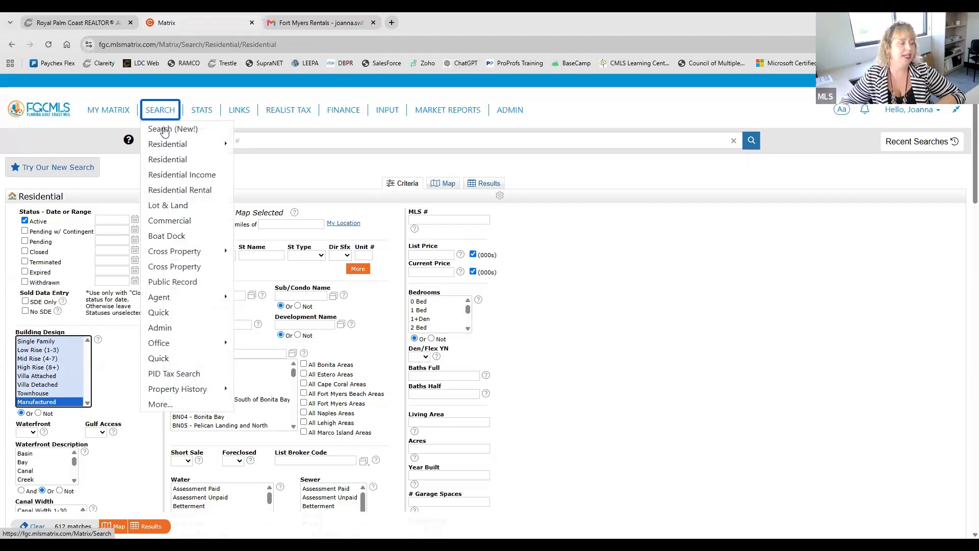
pyautogui.click(167, 176)
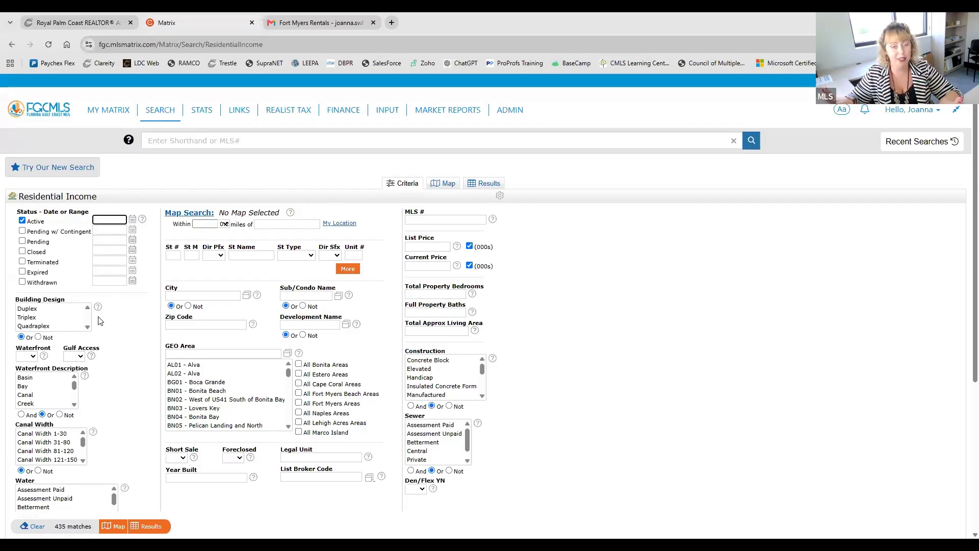
# Step: Open the Residential Rental search form and review its rental criteria
pyautogui.click(165, 113)
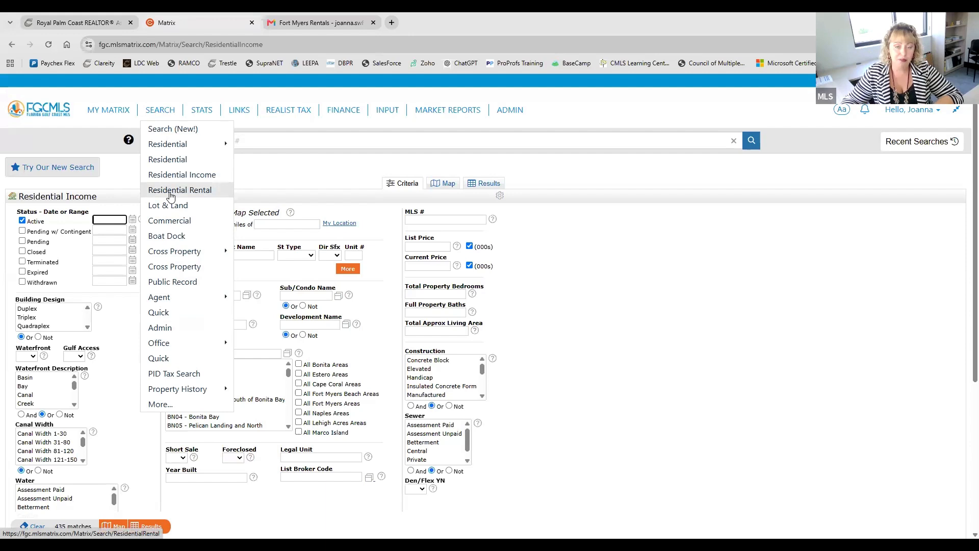
pyautogui.click(170, 193)
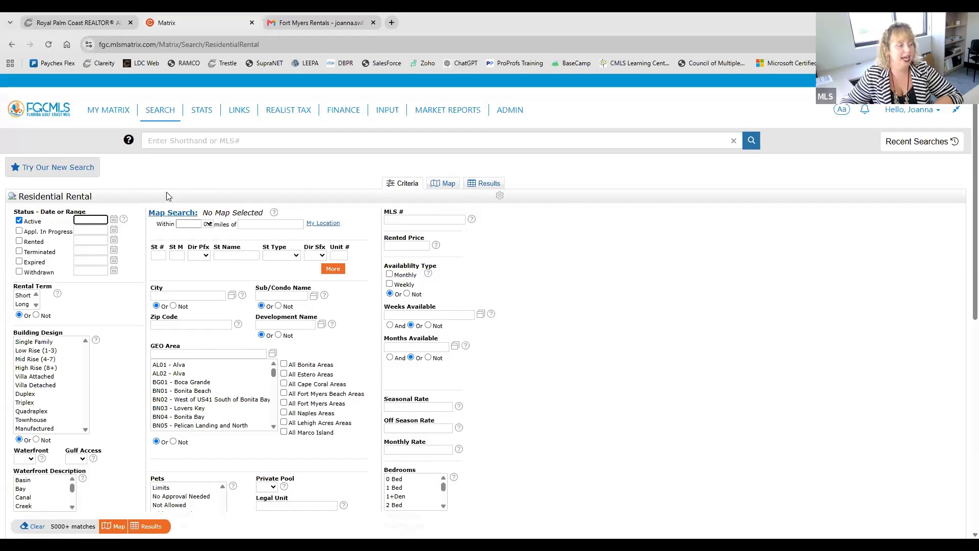
pyautogui.scroll(-1, 135, 230)
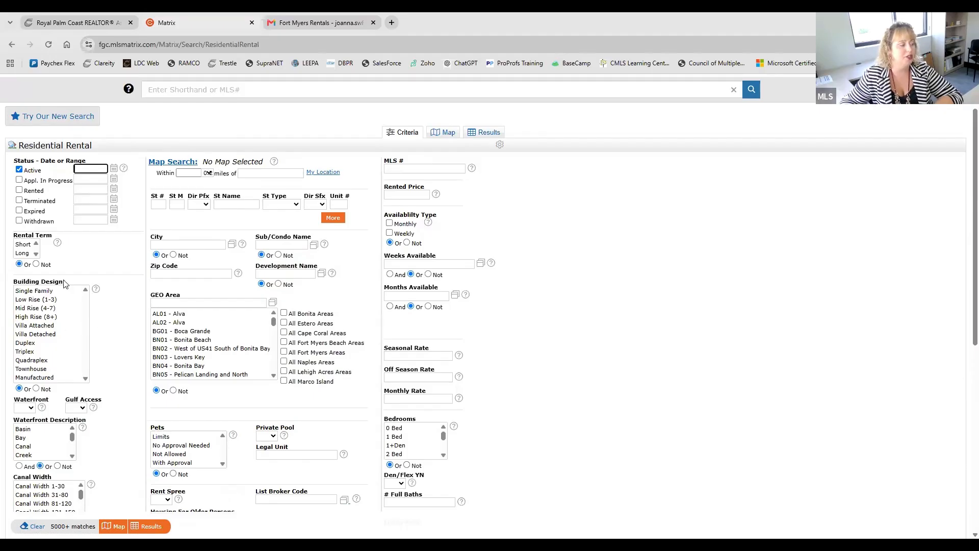
pyautogui.scroll(1, 135, 254)
# Step: Open the Lot & Land search form, followed by the Commercial search form, and look over their criteria
pyautogui.moveTo(162, 121)
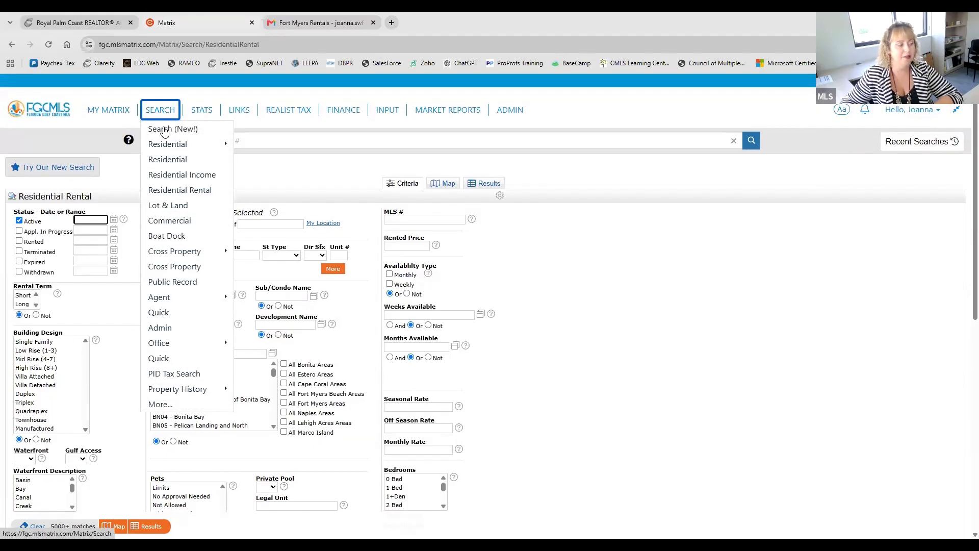
pyautogui.click(176, 205)
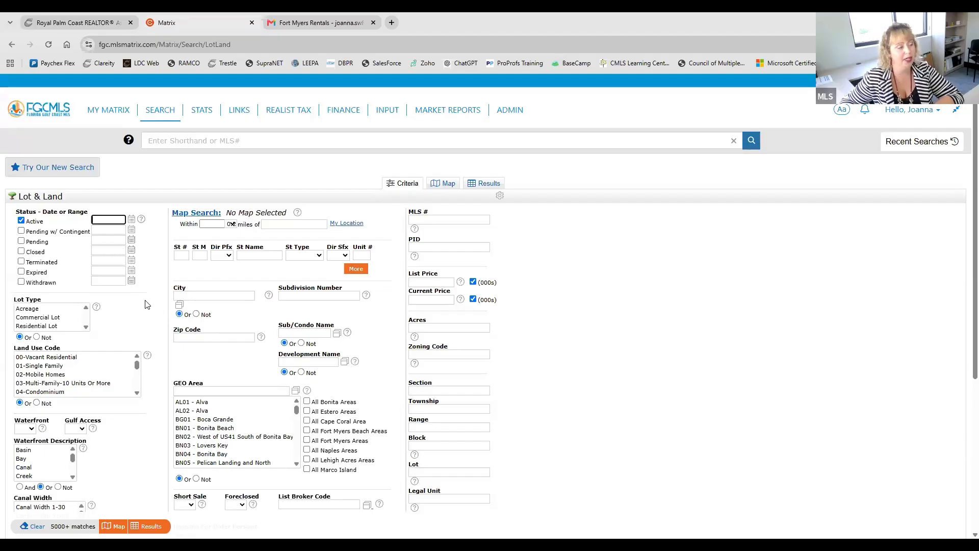
pyautogui.moveTo(164, 116)
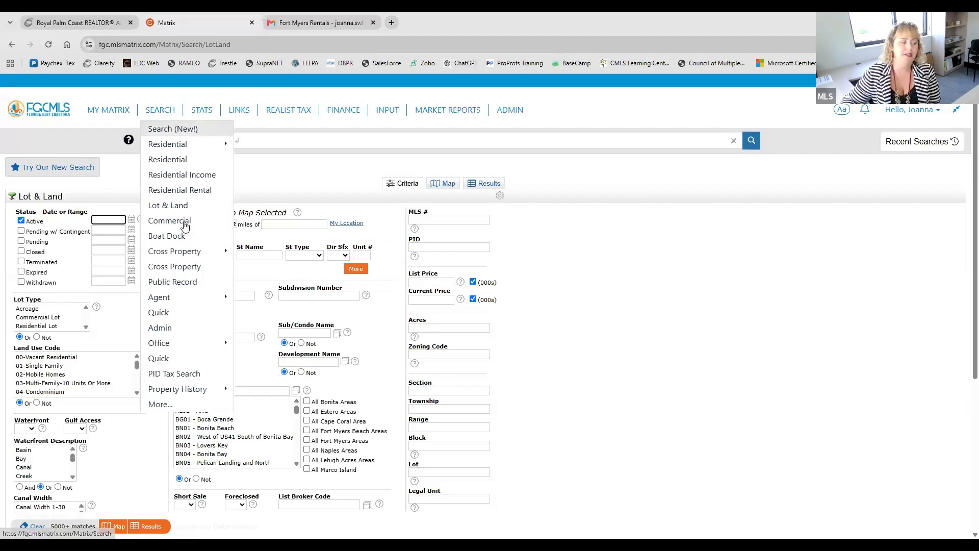
pyautogui.click(184, 222)
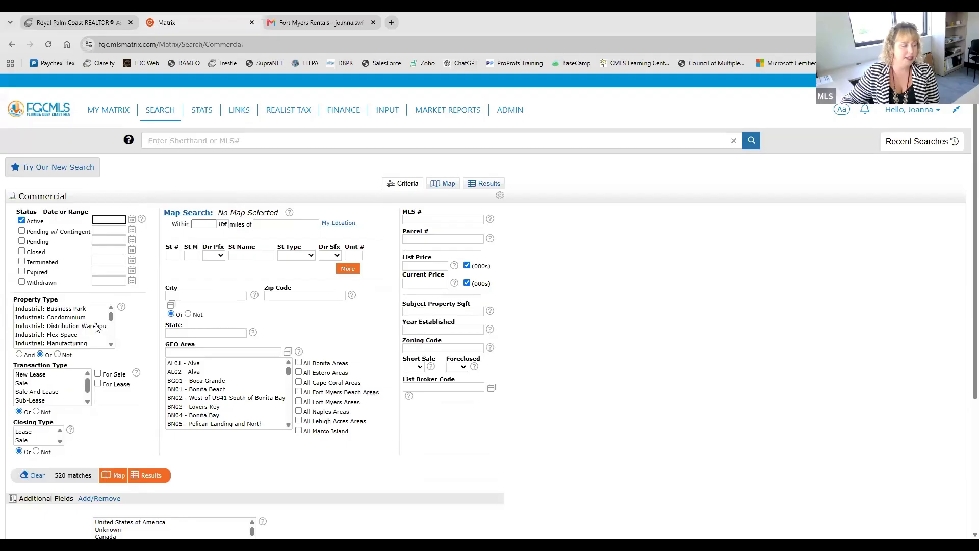
pyautogui.scroll(-4, 97, 327)
pyautogui.scroll(5, 96, 329)
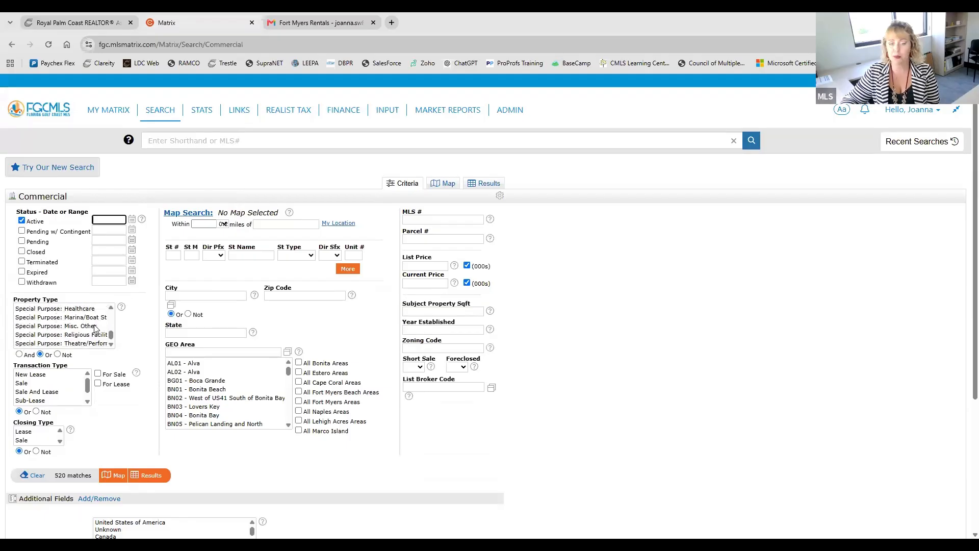
# Step: View the Boat Dock search form and open the classic Cross Property search form
pyautogui.click(165, 111)
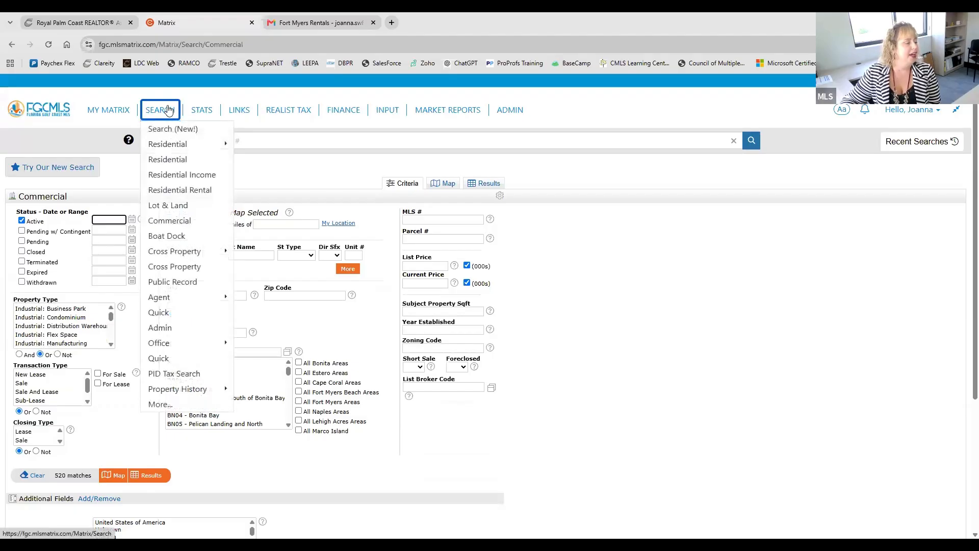
pyautogui.click(186, 240)
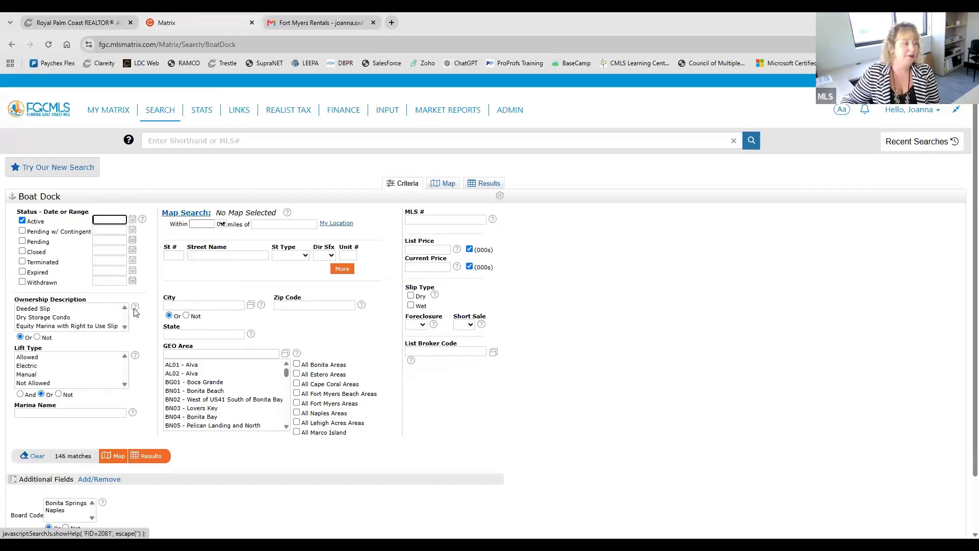
pyautogui.click(169, 115)
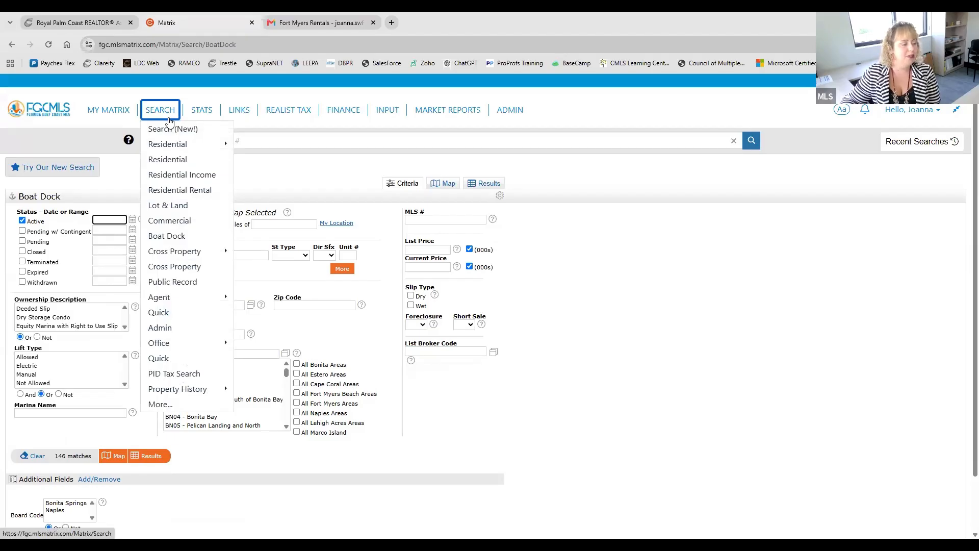
pyautogui.click(172, 269)
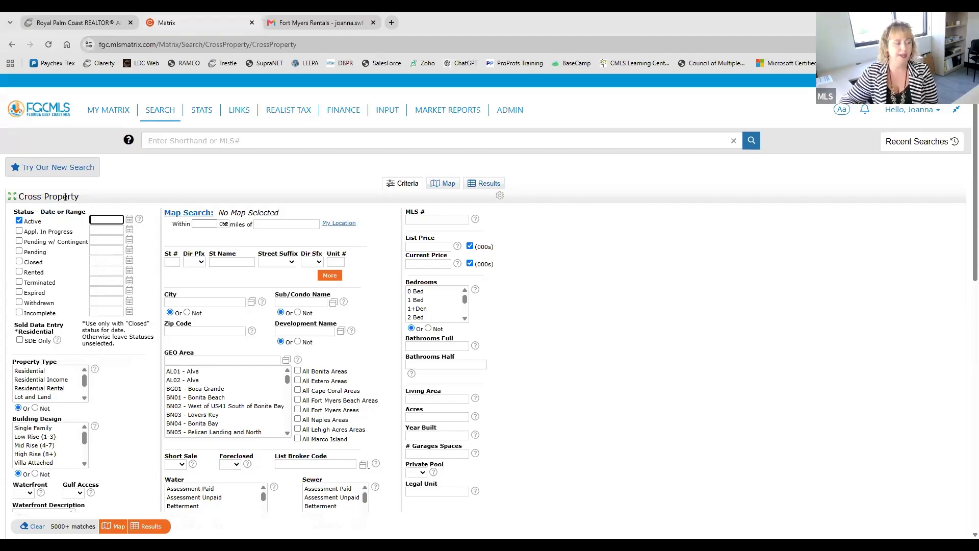
# Step: Switch to the new Search and view the list of available search types
pyautogui.moveTo(161, 110)
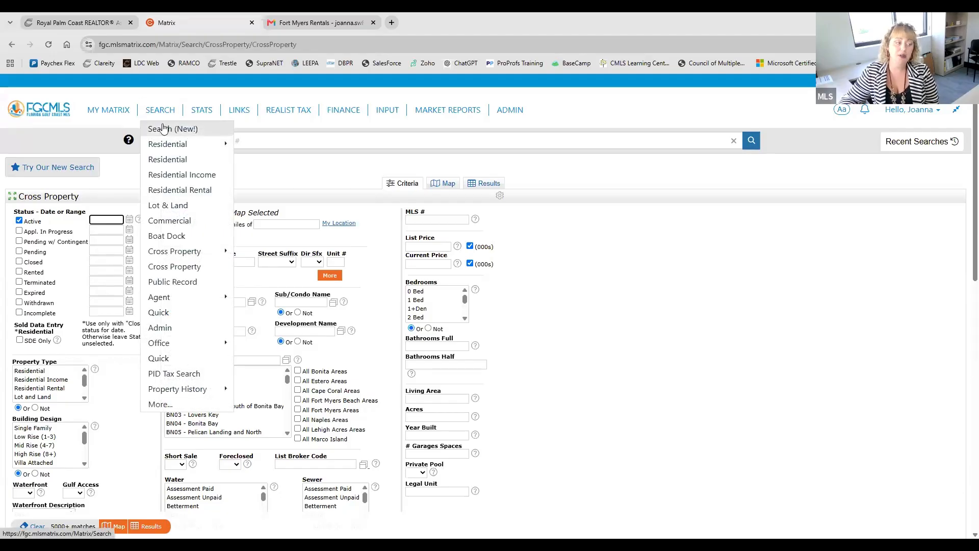
pyautogui.click(163, 129)
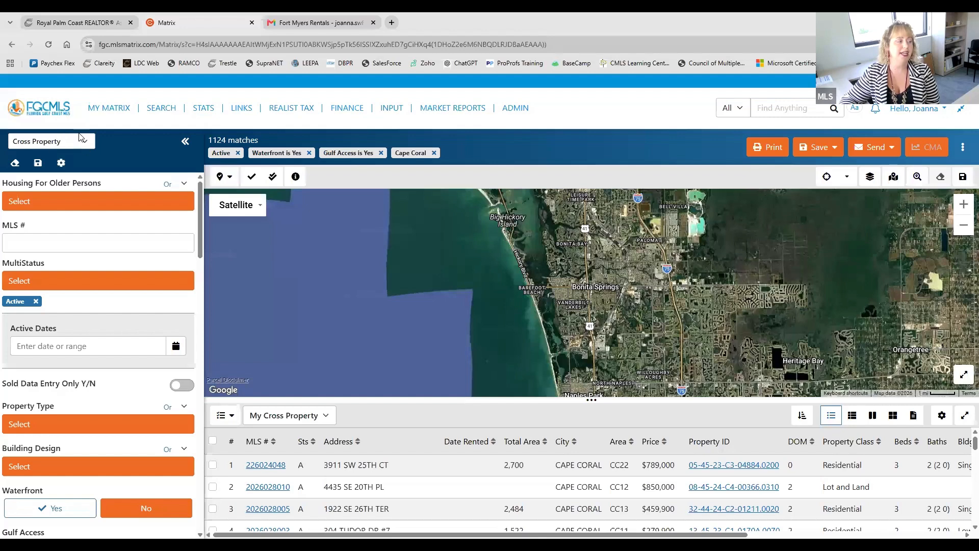
pyautogui.click(63, 146)
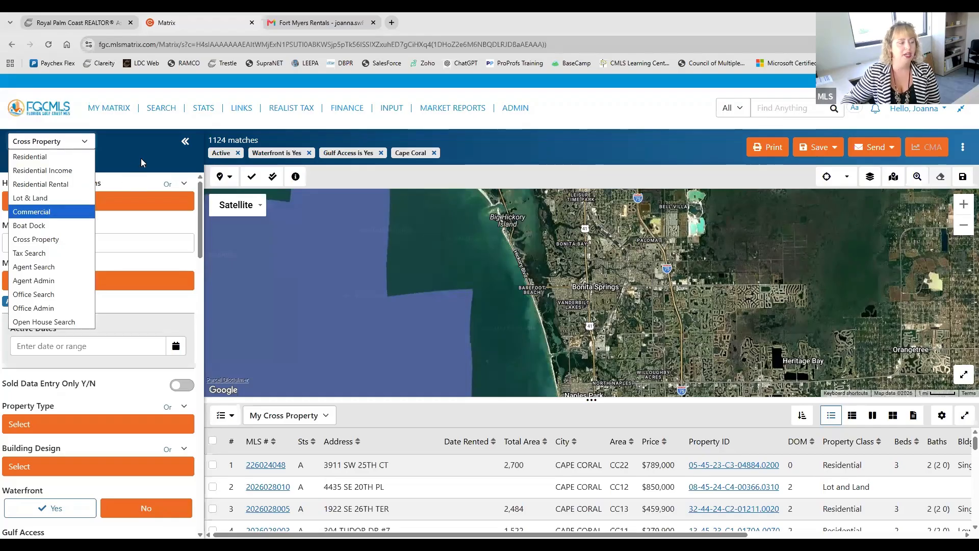
pyautogui.click(156, 144)
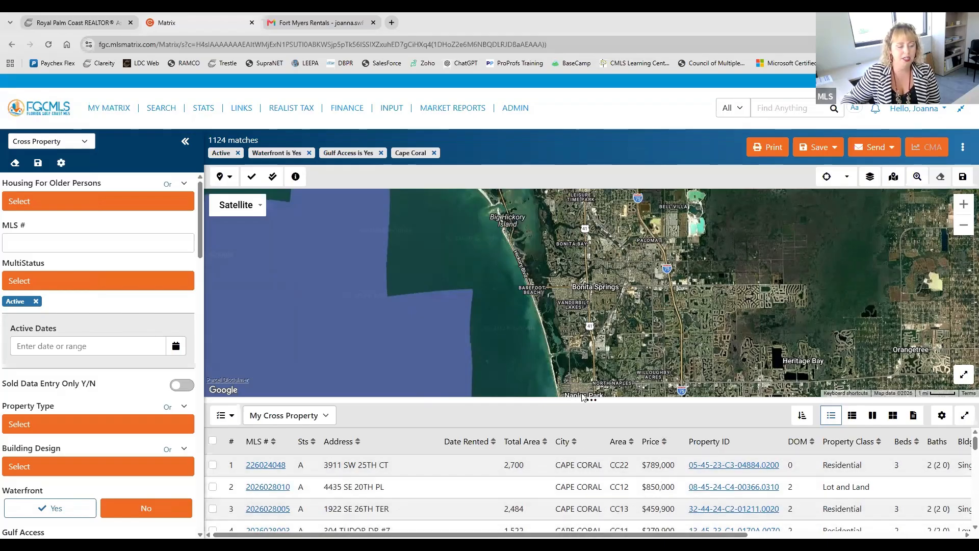
# Step: Shrink the map to enlarge the results list, and collapse and reopen the search criteria pane
pyautogui.moveTo(592, 400); pyautogui.dragTo(592, 329)
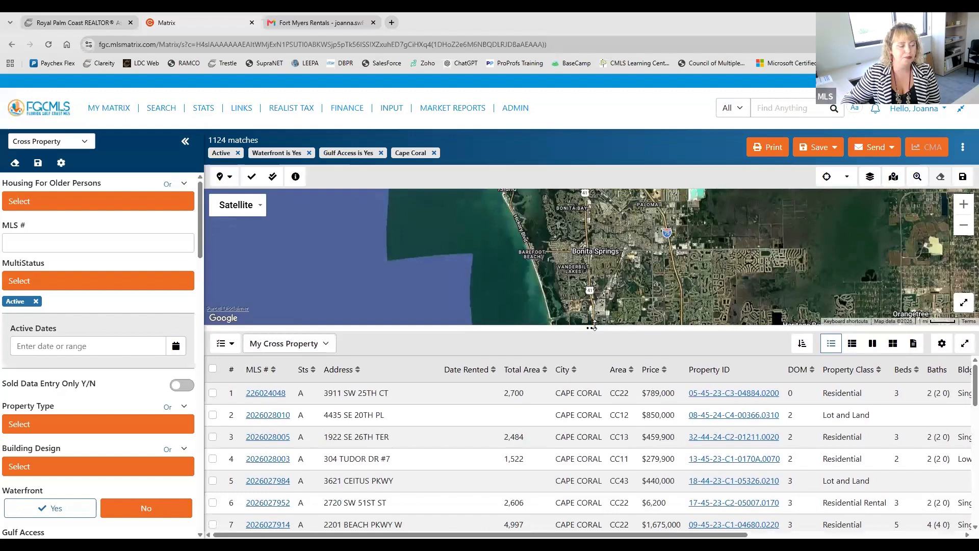
pyautogui.click(185, 141)
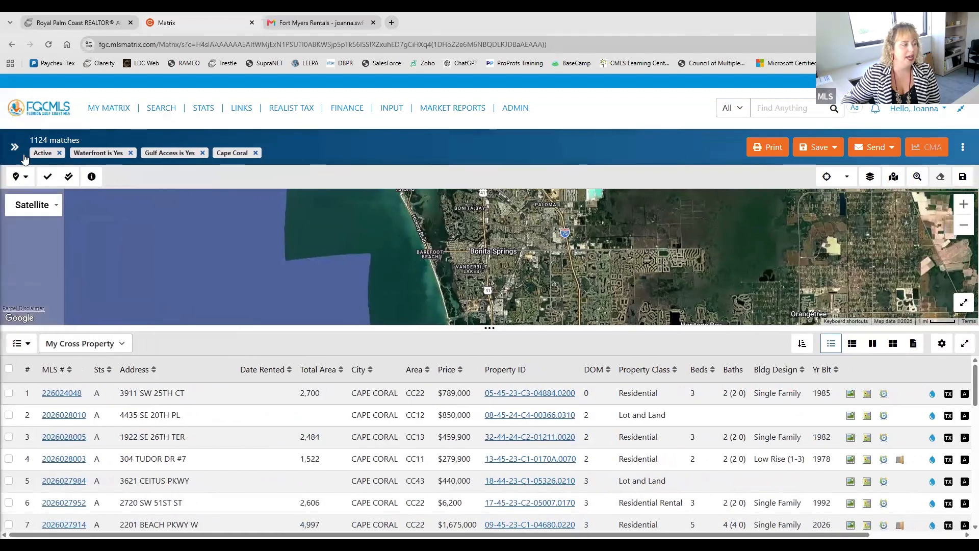
pyautogui.click(14, 149)
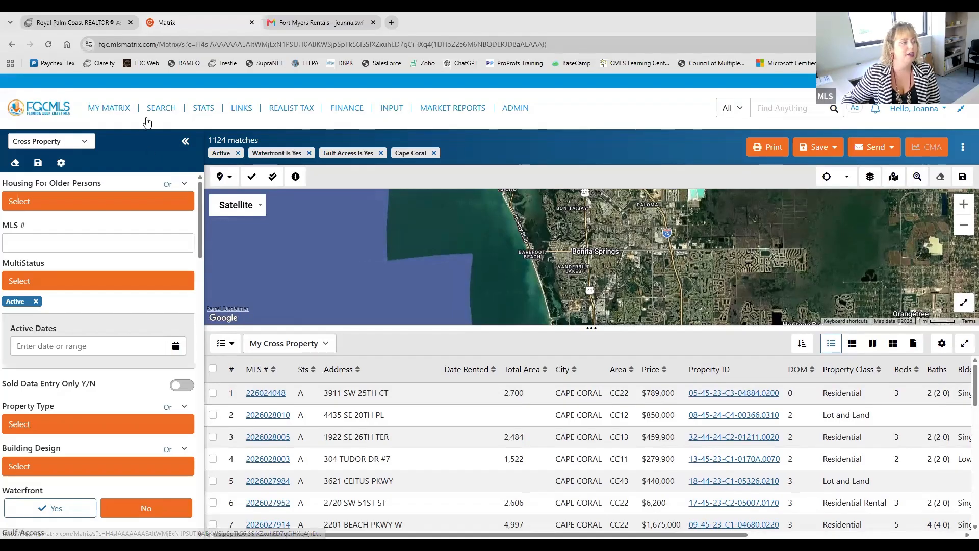
# Step: Open the classic Residential search, view its map and results, and return to review the criteria form
pyautogui.click(164, 159)
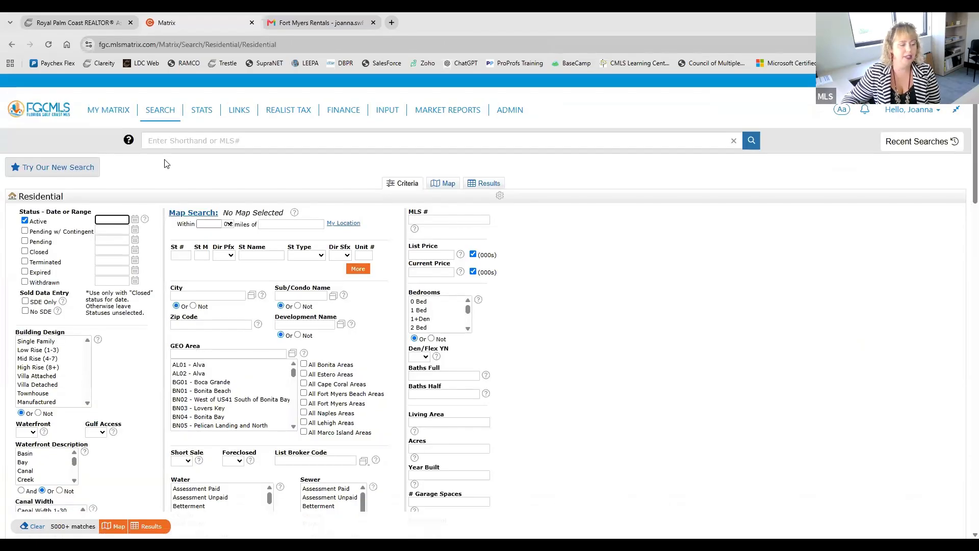
pyautogui.click(448, 185)
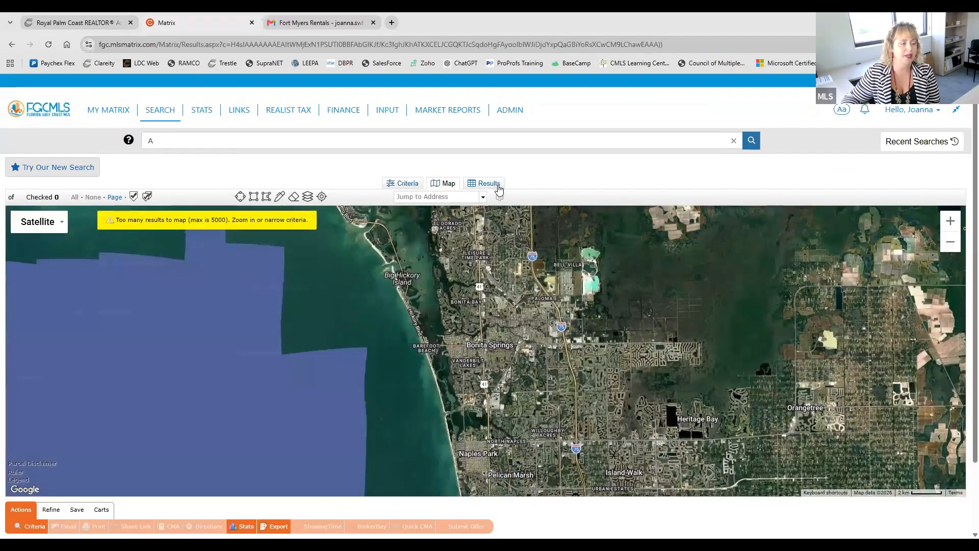
pyautogui.click(486, 184)
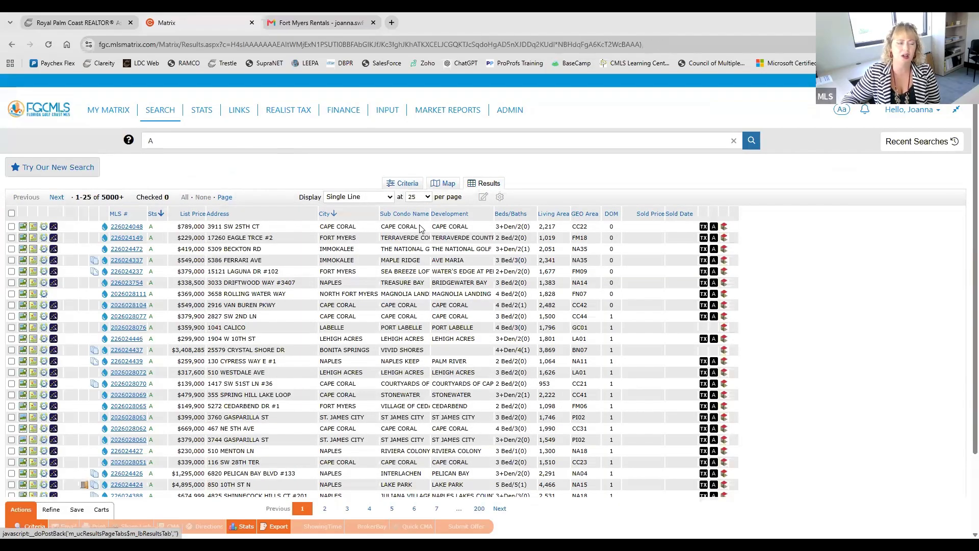
pyautogui.click(407, 186)
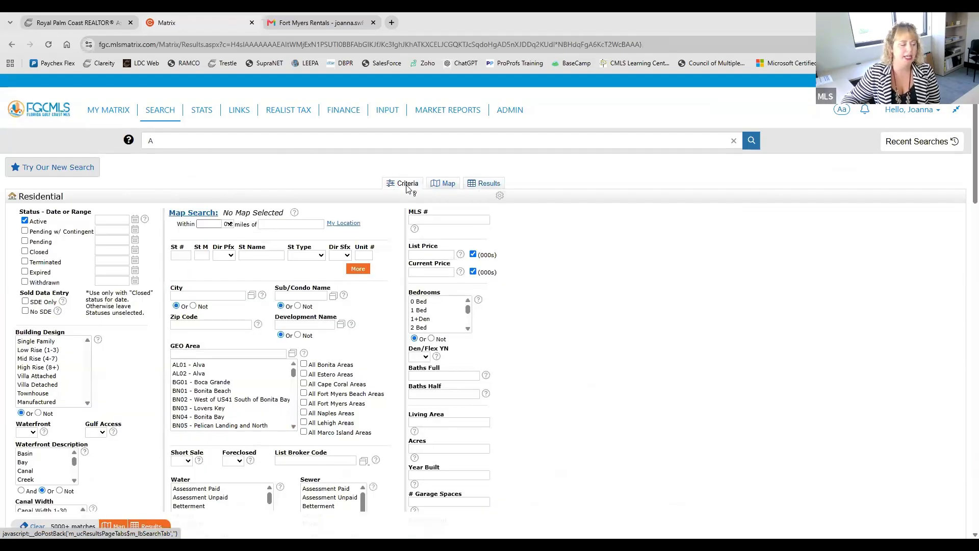
pyautogui.scroll(-1, 408, 186)
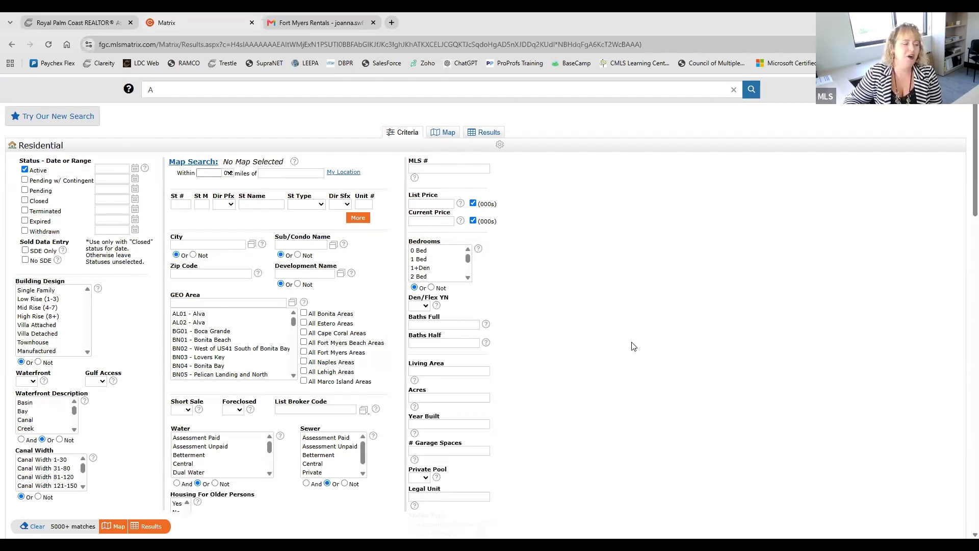
pyautogui.scroll(-3, 579, 337)
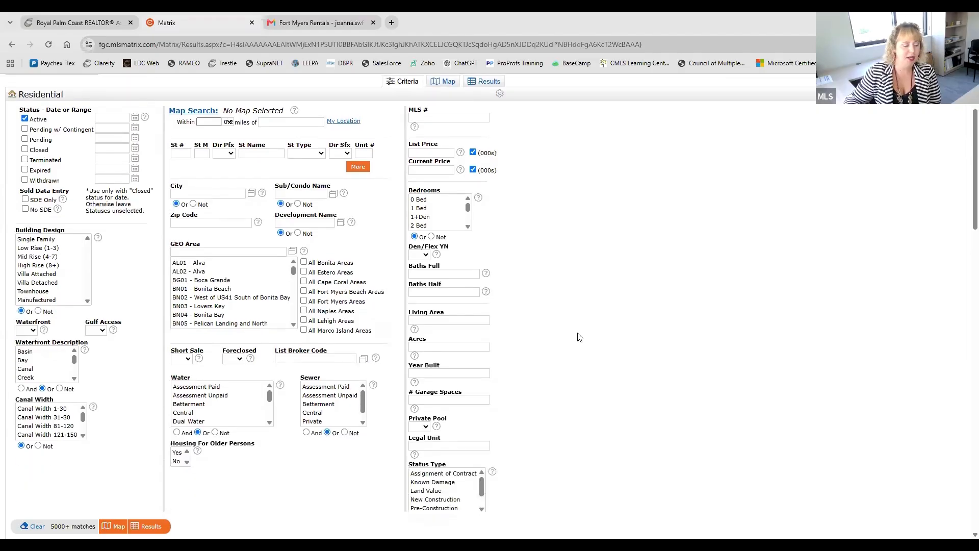
pyautogui.scroll(3, 579, 337)
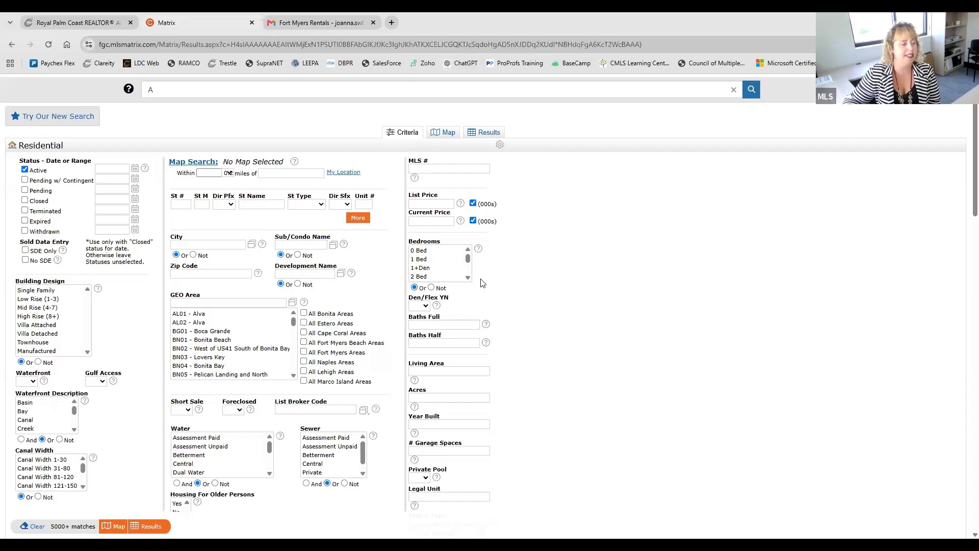
# Step: Try a Current Price criterion of 550- in the Residential search and clear the field
pyautogui.click(440, 204)
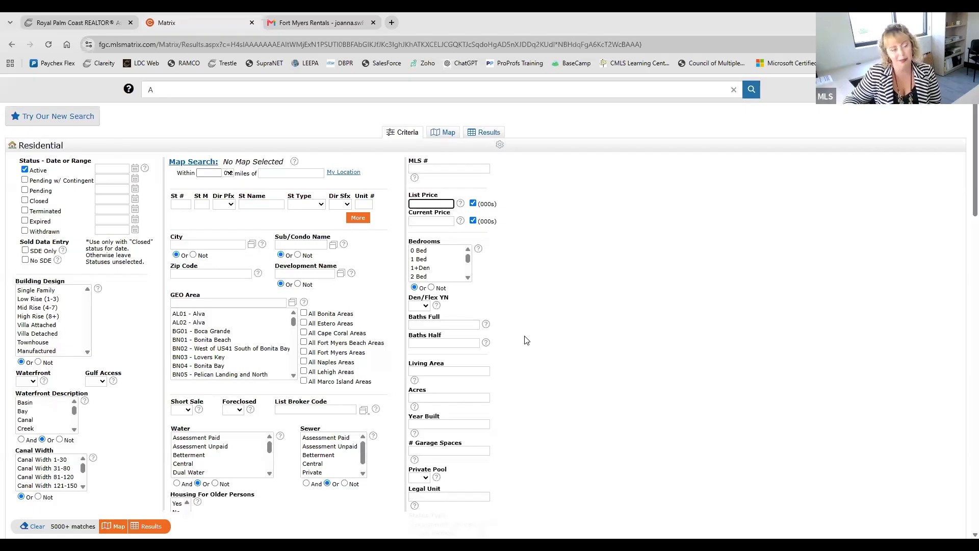
pyautogui.click(442, 221)
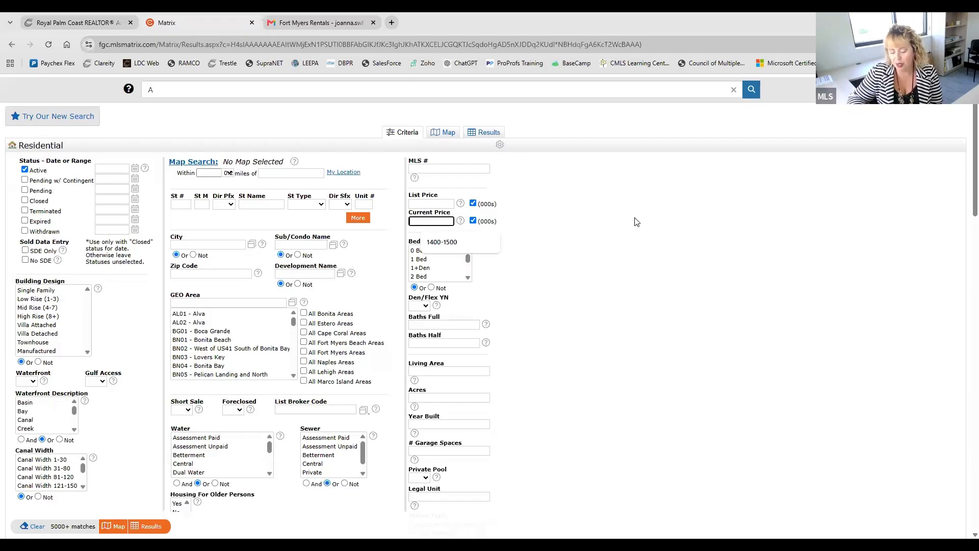
pyautogui.write('55')
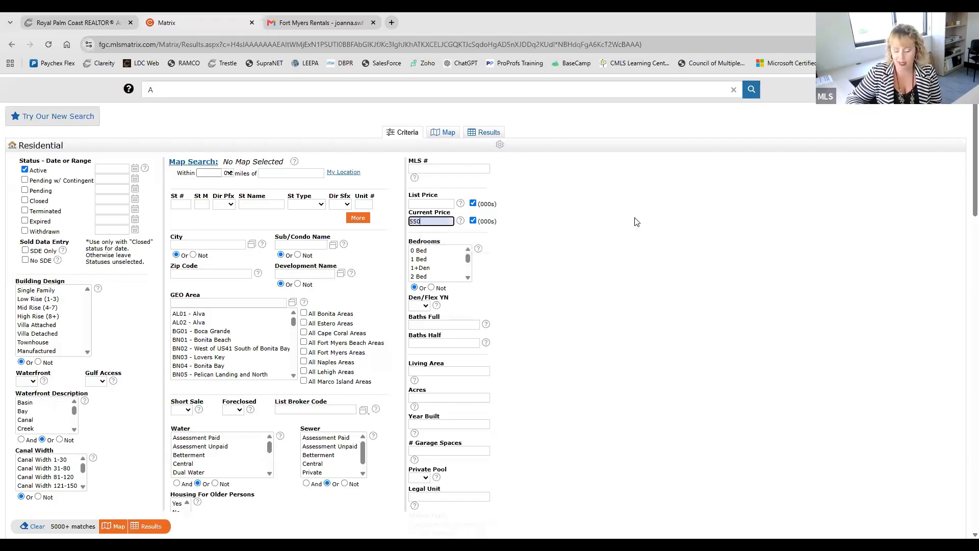
pyautogui.write('0+')
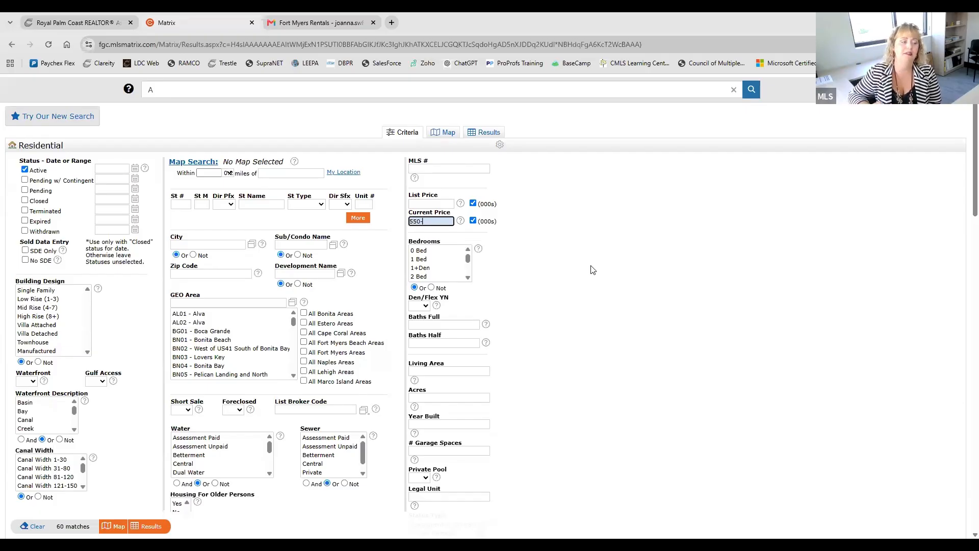
pyautogui.write('-')
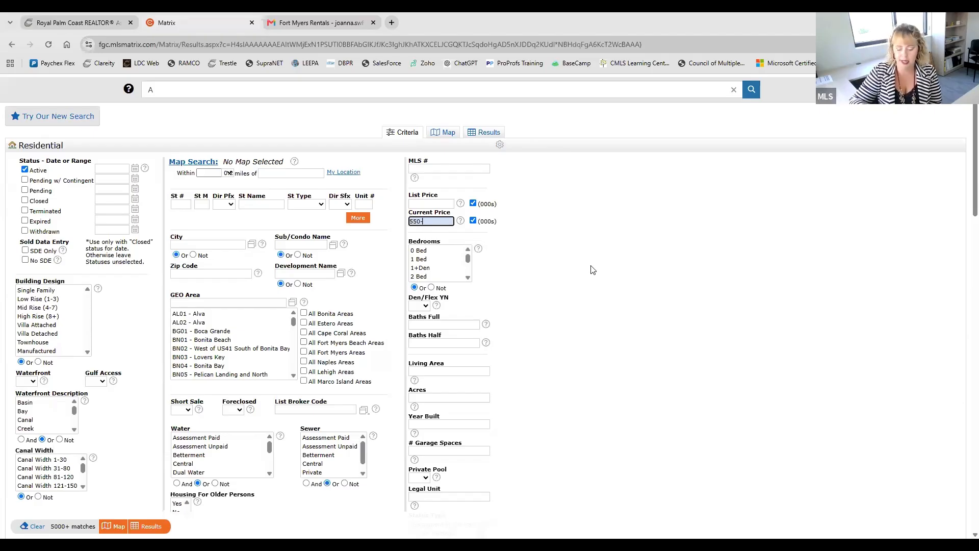
pyautogui.press('BackSpace')
pyautogui.press('BackSpace')
pyautogui.press('BackSpace')
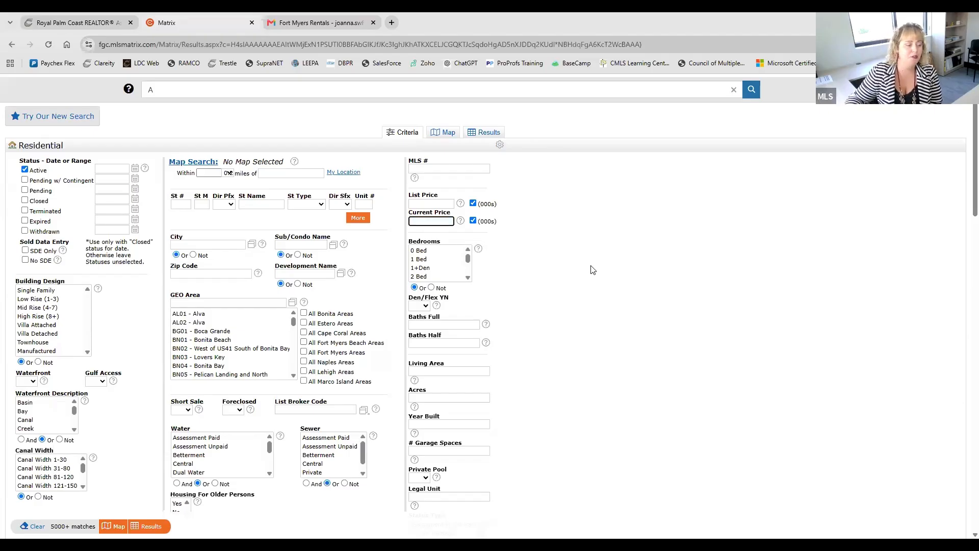
# Step: Try a Baths Full criterion of 2+ in the Residential search and clear the field
pyautogui.click(440, 324)
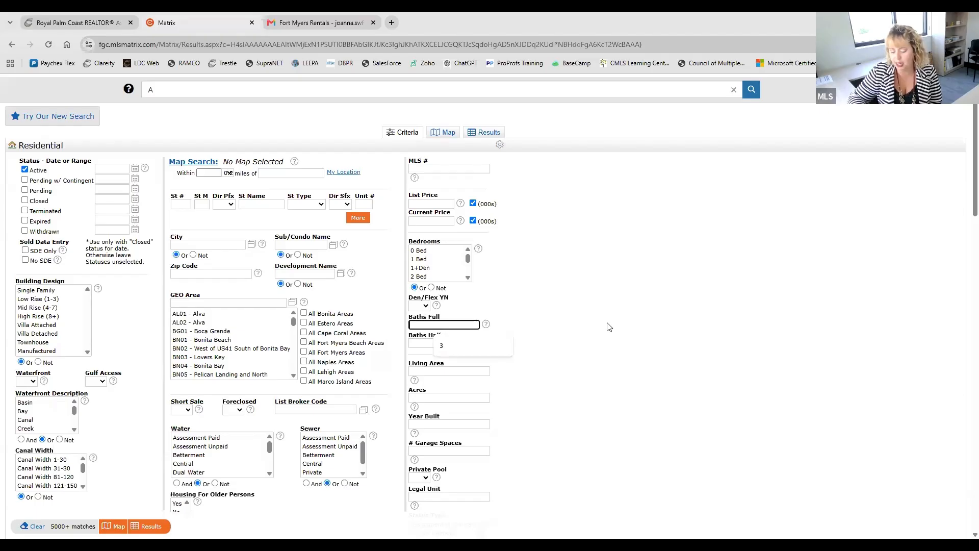
pyautogui.write('2+')
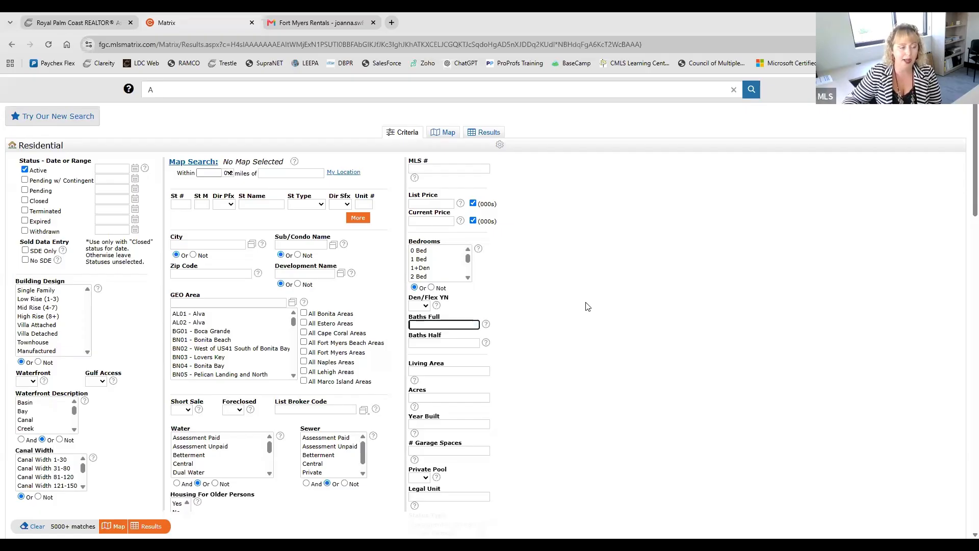
# Step: Try a Current Price range of 550-650 in the Residential search and clear it
pyautogui.click(439, 222)
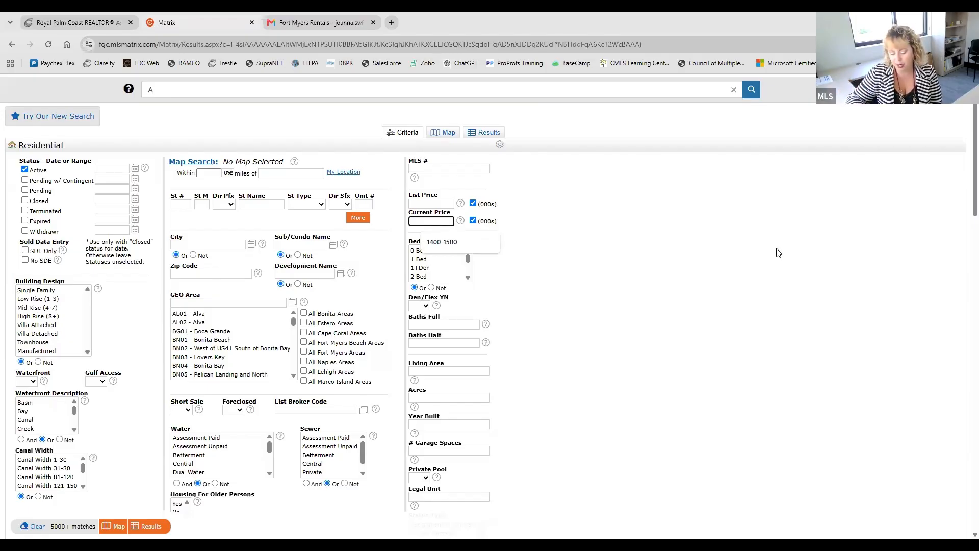
pyautogui.write('55-0')
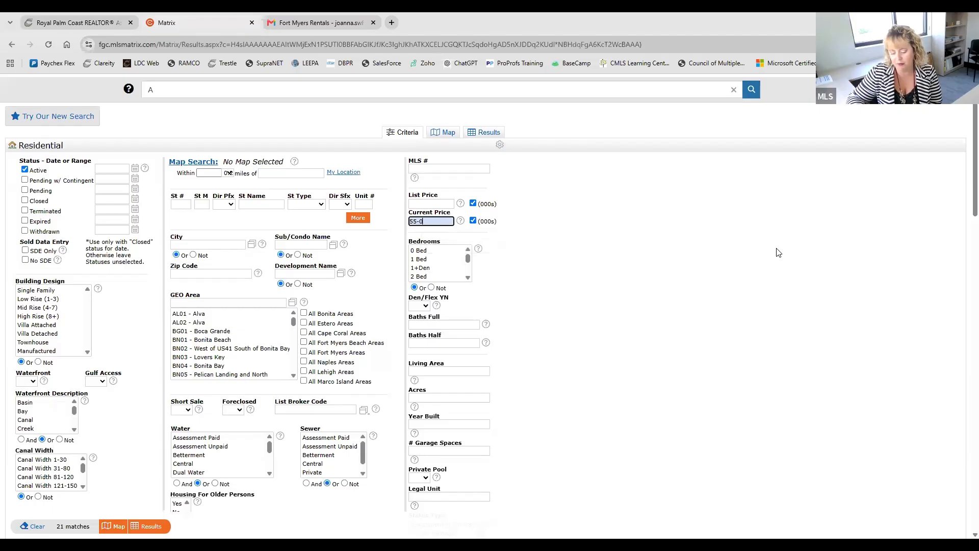
pyautogui.write('650-')
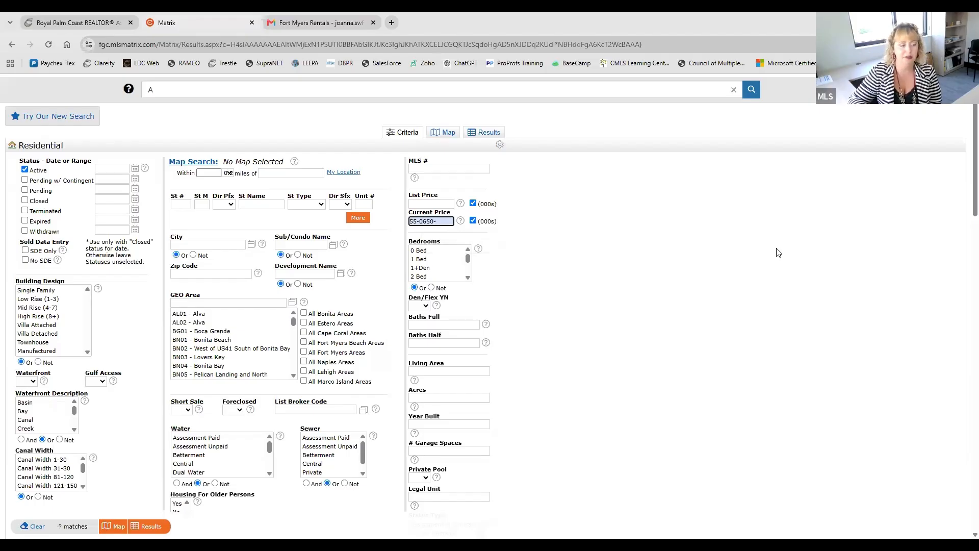
pyautogui.press('BackSpace')
pyautogui.press('BackSpace')
pyautogui.press('BackSpace')
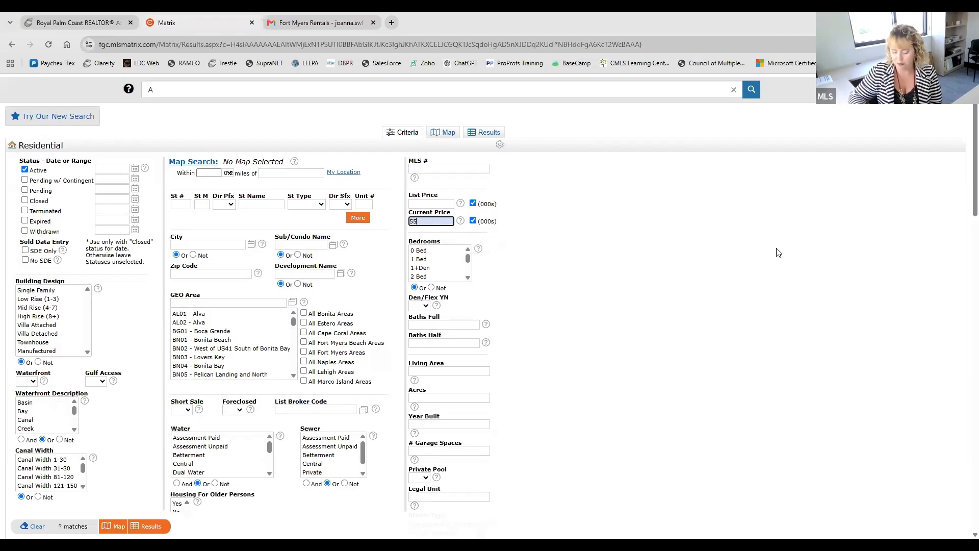
pyautogui.write('650')
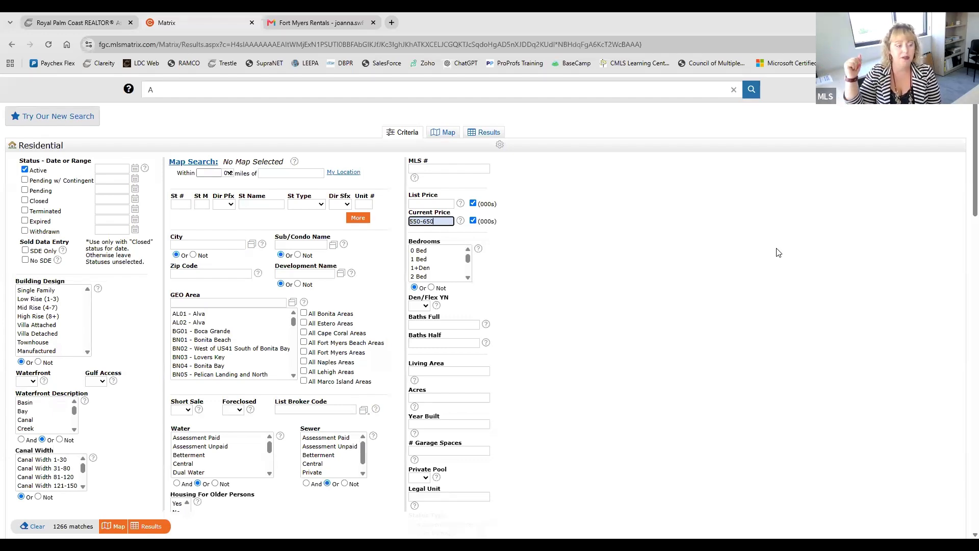
pyautogui.tripleClick(434, 222)
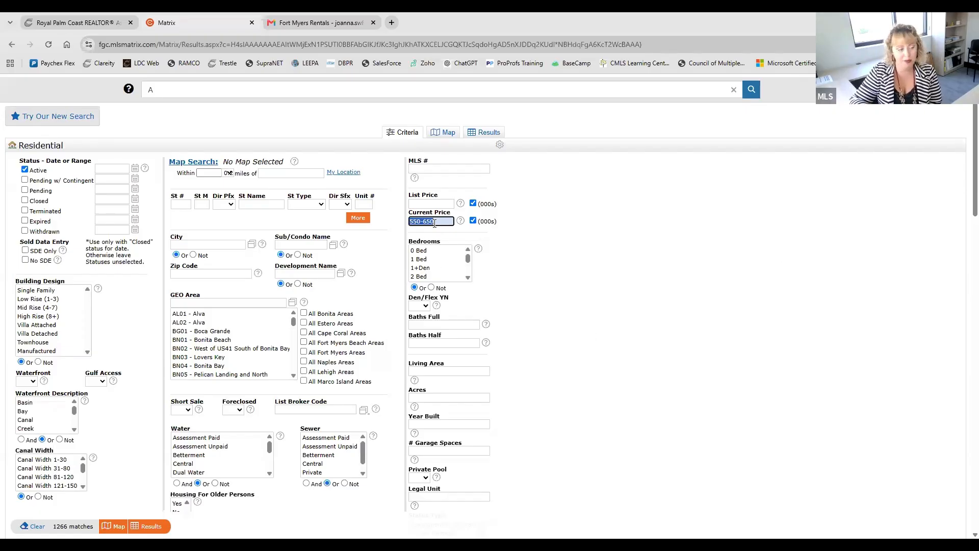
pyautogui.press('Delete')
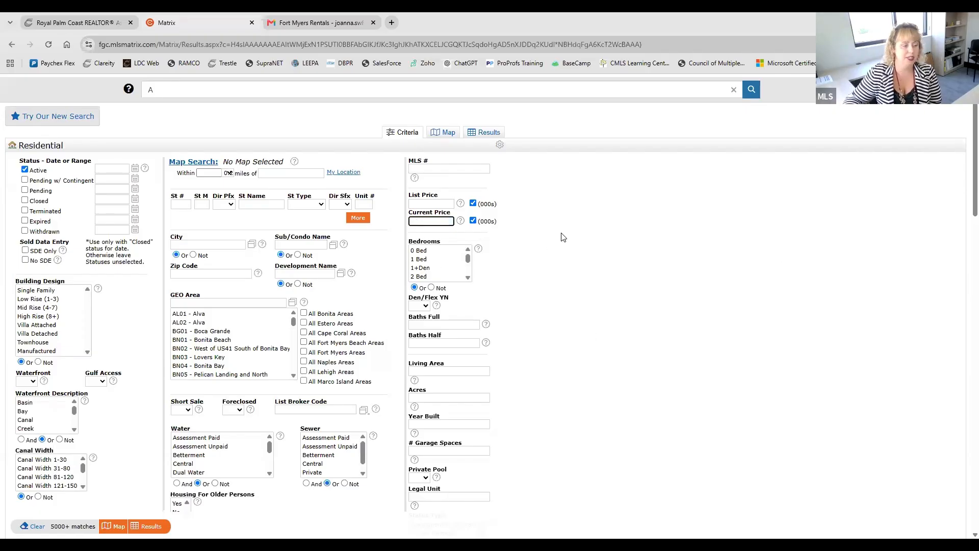
pyautogui.click(562, 237)
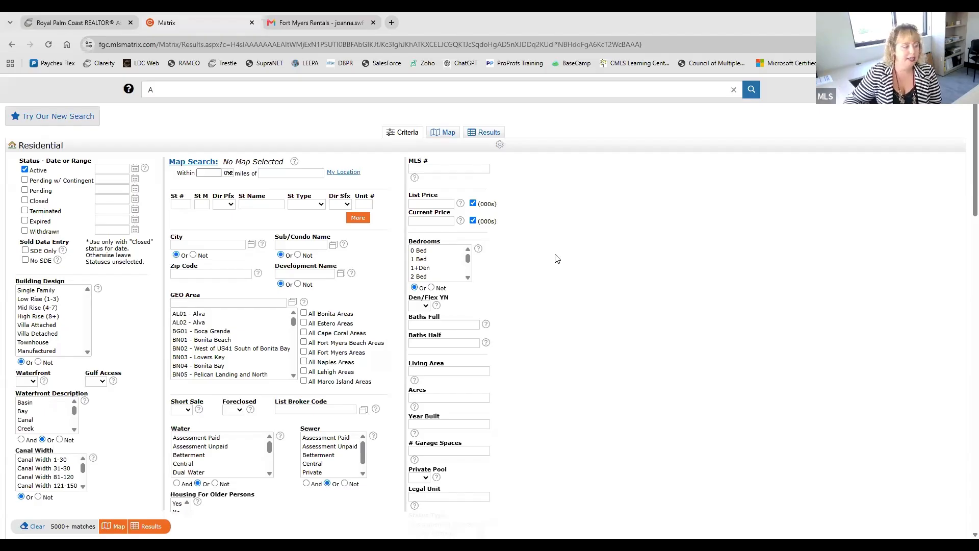
# Step: Try single Building Design choices one at a time, including Single Family, Manufactured, Low Rise (1-3) and Villa Attached
pyautogui.scroll(-1, 557, 259)
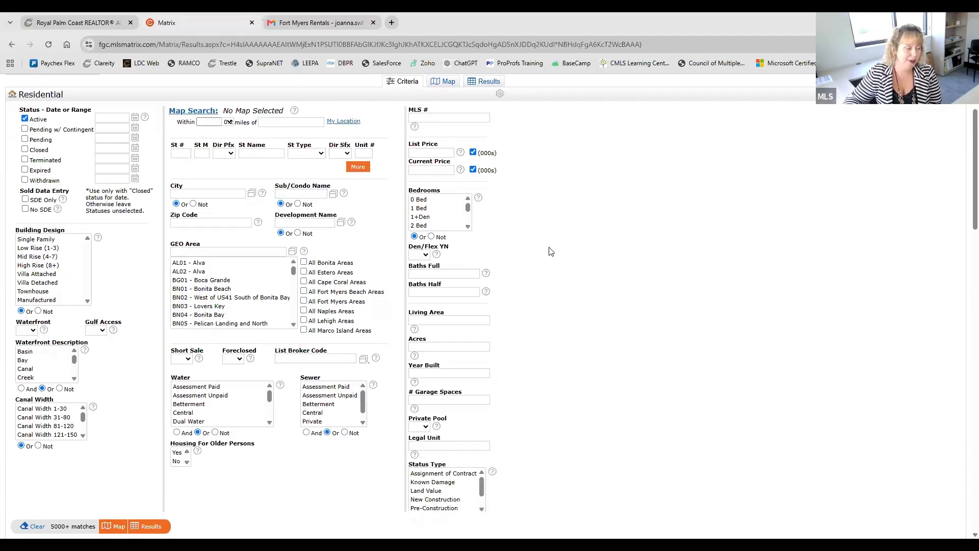
pyautogui.click(50, 240)
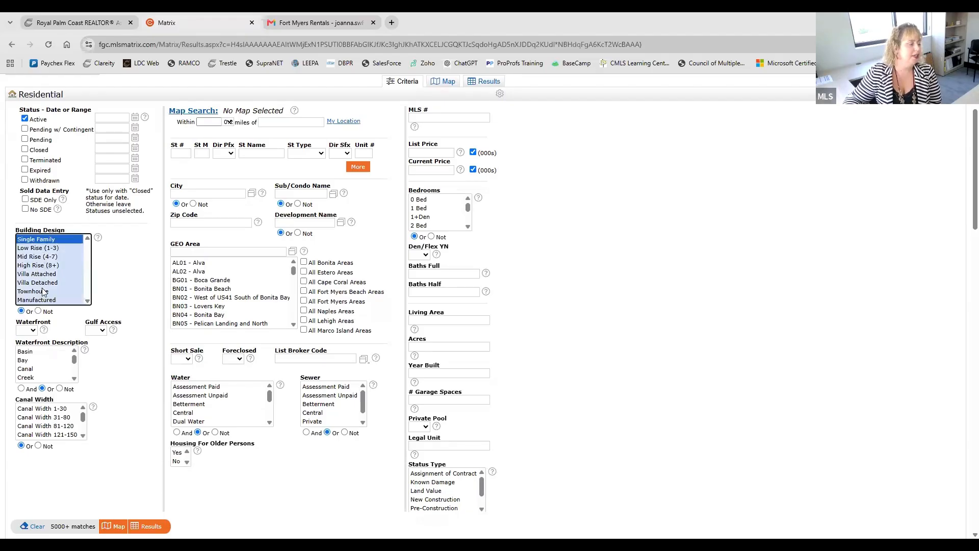
pyautogui.click(44, 264)
pyautogui.click(44, 291)
pyautogui.click(44, 247)
pyautogui.click(43, 299)
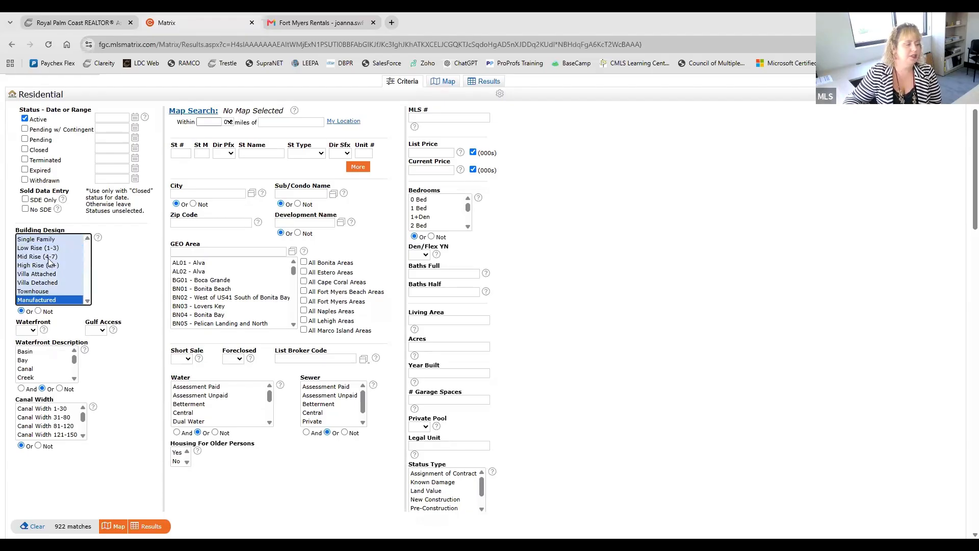
pyautogui.click(43, 248)
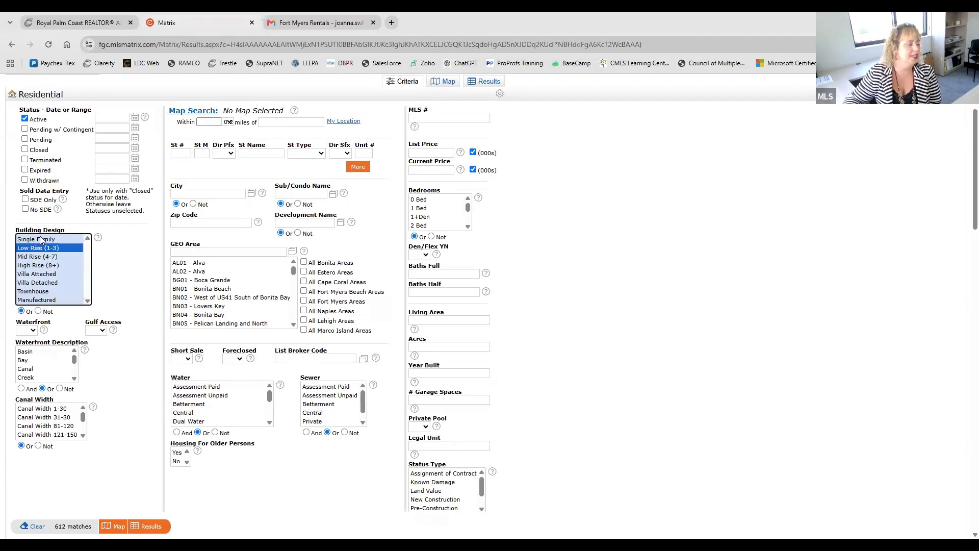
pyautogui.click(42, 239)
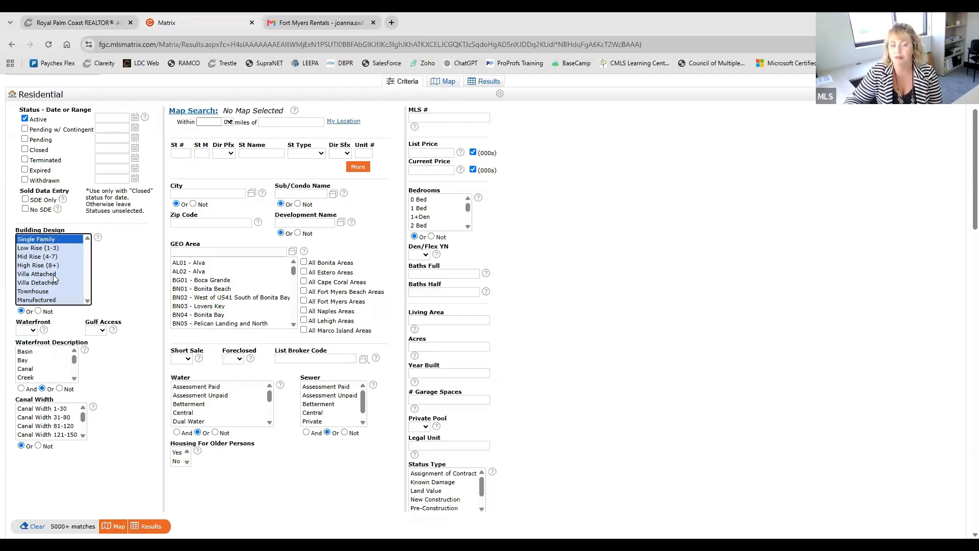
pyautogui.click(53, 275)
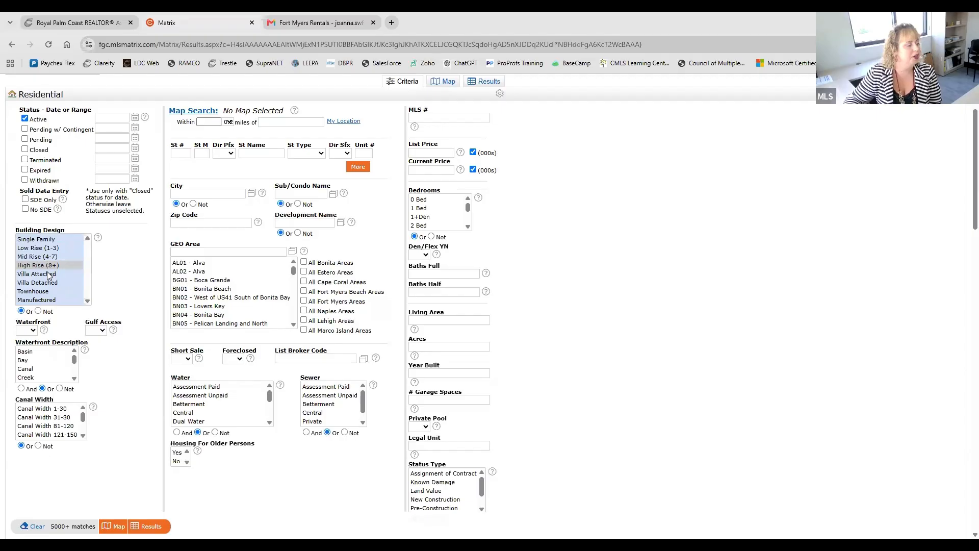
# Step: Select Single Family, High Rise (8+), Villa Attached and Villa Detached together in Building Design, and deselect only High Rise (8+)
pyautogui.click(50, 240)
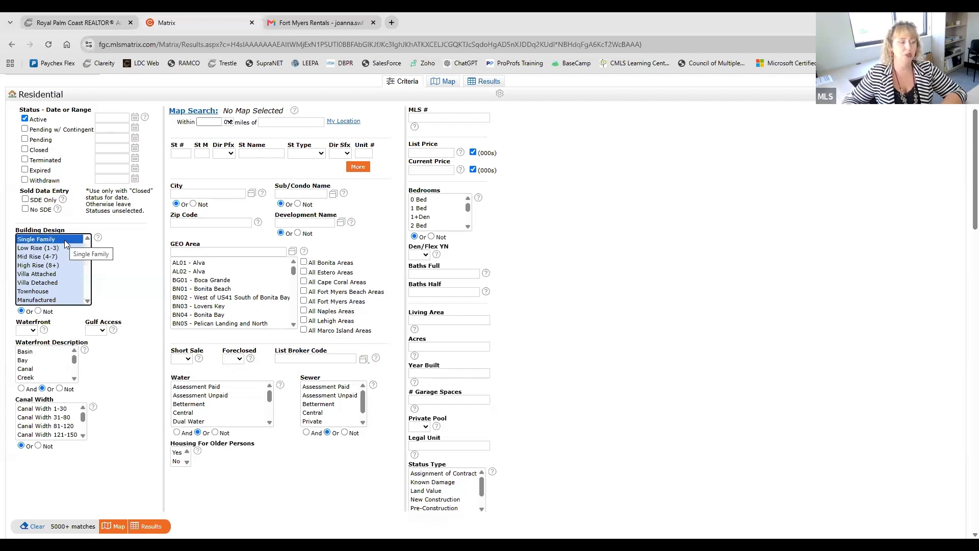
pyautogui.keyDown('ctrl'); pyautogui.click(48, 265); pyautogui.keyUp('ctrl')
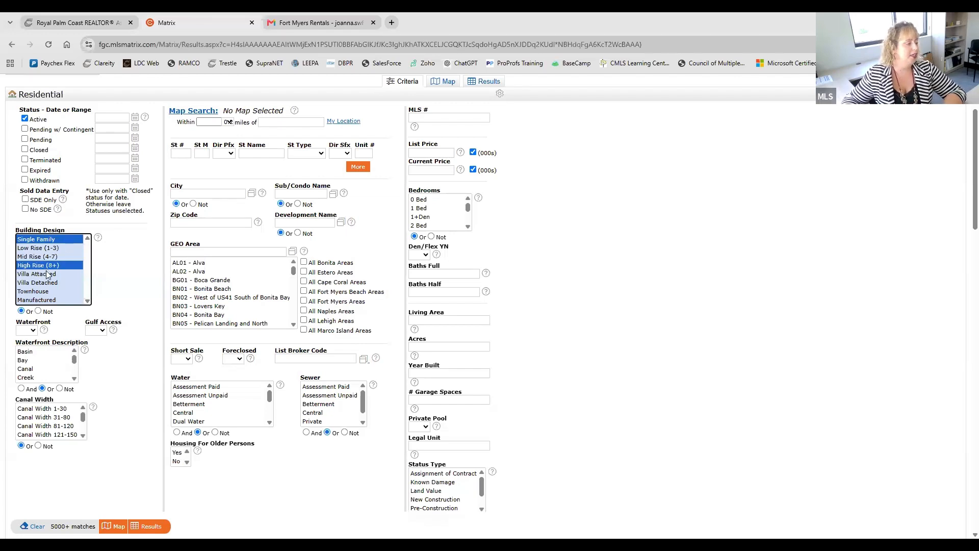
pyautogui.keyDown('ctrl'); pyautogui.click(47, 274); pyautogui.keyUp('ctrl')
pyautogui.keyDown('ctrl'); pyautogui.click(48, 283); pyautogui.keyUp('ctrl')
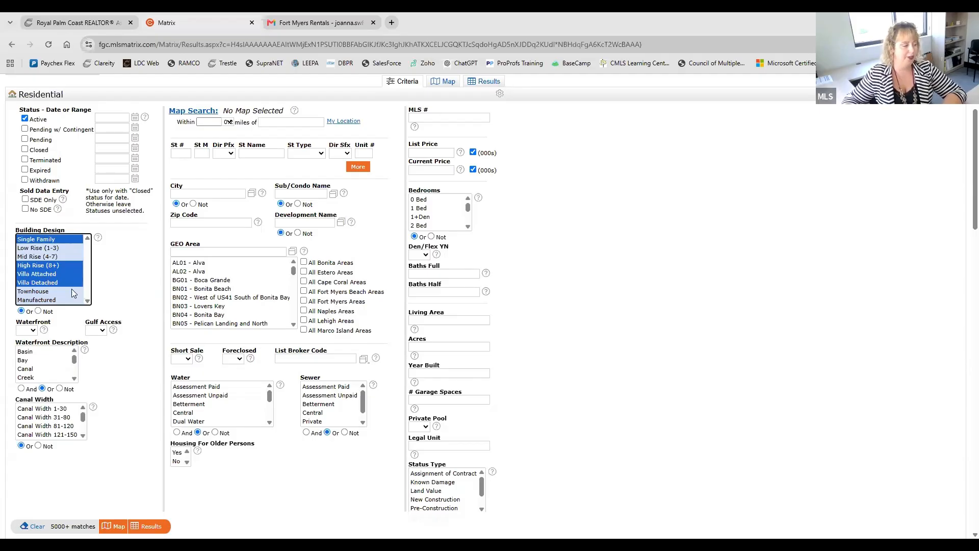
pyautogui.keyDown('ctrl'); pyautogui.click(45, 266); pyautogui.keyUp('ctrl')
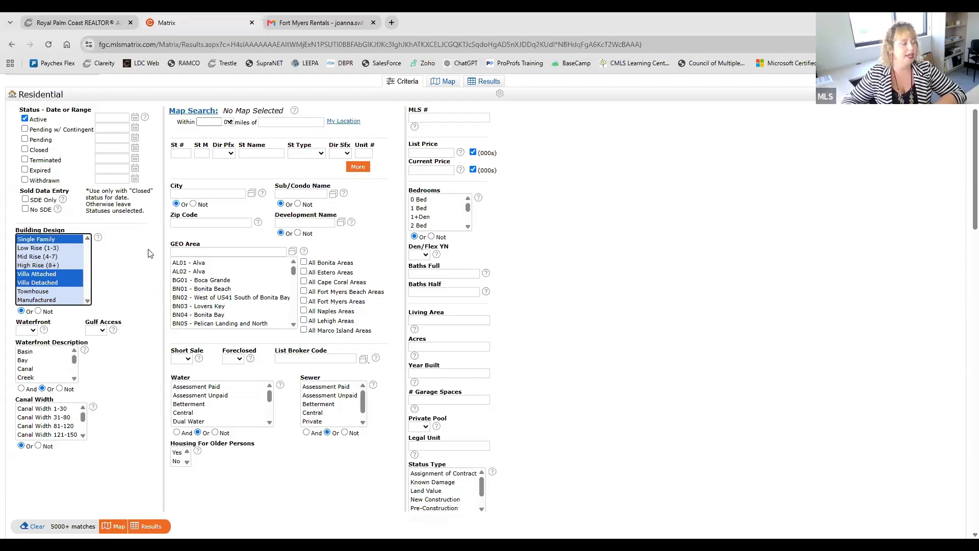
# Step: Select the continuous Building Design range from Single Family to Villa Detached
pyautogui.click(66, 239)
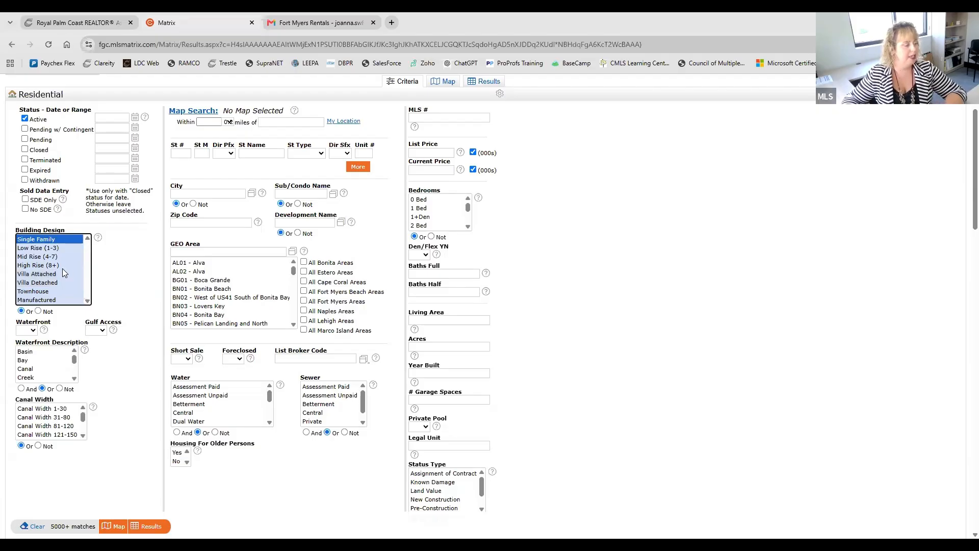
pyautogui.keyDown('shift'); pyautogui.click(59, 281); pyautogui.keyUp('shift')
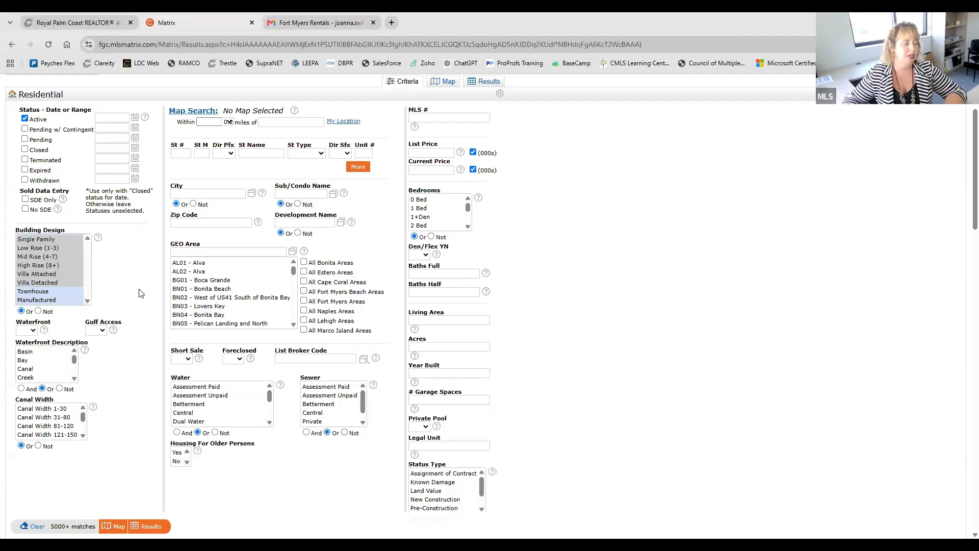
# Step: Replace the Building Design selection with the non-adjacent choices Townhouse, Single Family, Villa Attached and Mid Rise (4-7)
pyautogui.click(76, 275)
pyautogui.click(56, 290)
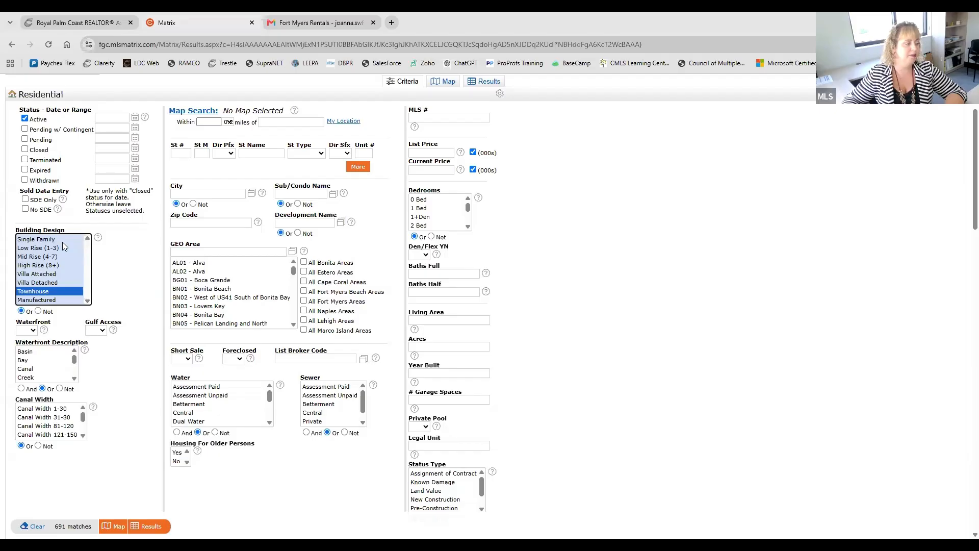
pyautogui.keyDown('ctrl'); pyautogui.click(62, 239); pyautogui.keyUp('ctrl')
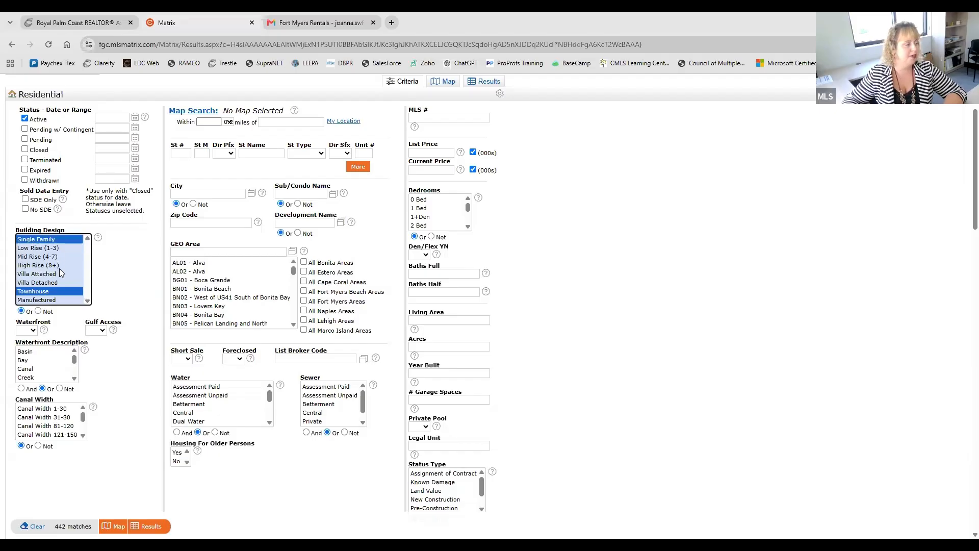
pyautogui.keyDown('ctrl'); pyautogui.click(59, 273); pyautogui.keyUp('ctrl')
pyautogui.keyDown('ctrl'); pyautogui.click(53, 256); pyautogui.keyUp('ctrl')
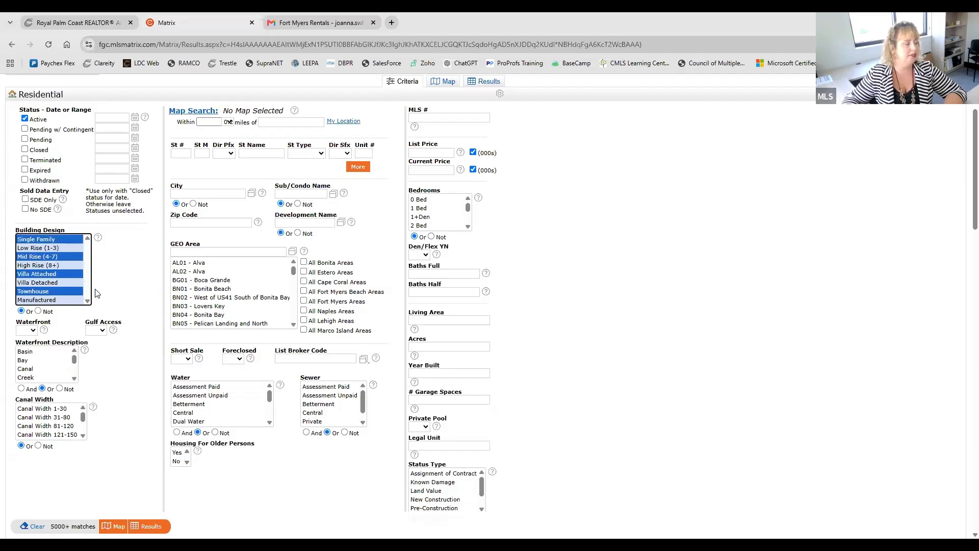
# Step: Reset Building Design to Single Family and extend the selection through Villa Detached as one continuous range
pyautogui.click(60, 240)
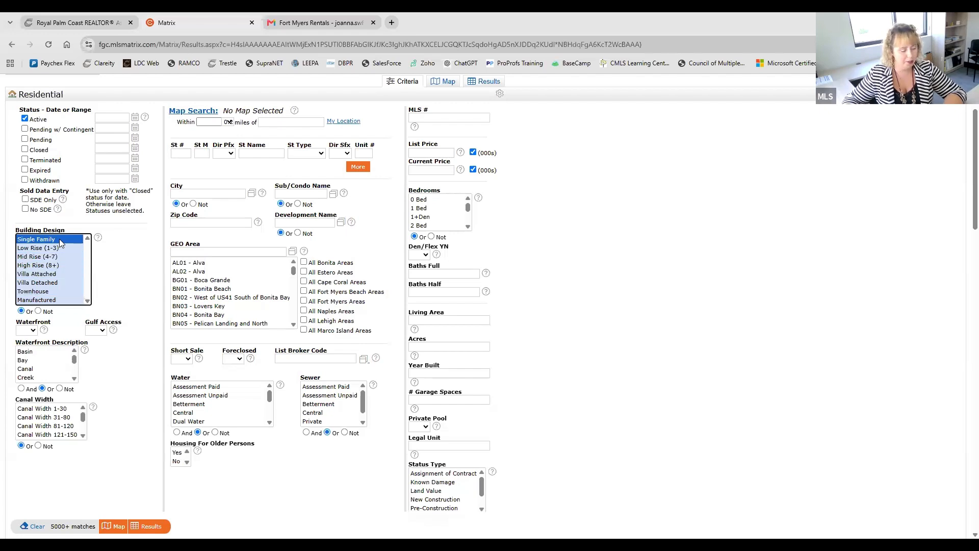
pyautogui.keyDown('shift'); pyautogui.click(47, 284); pyautogui.keyUp('shift')
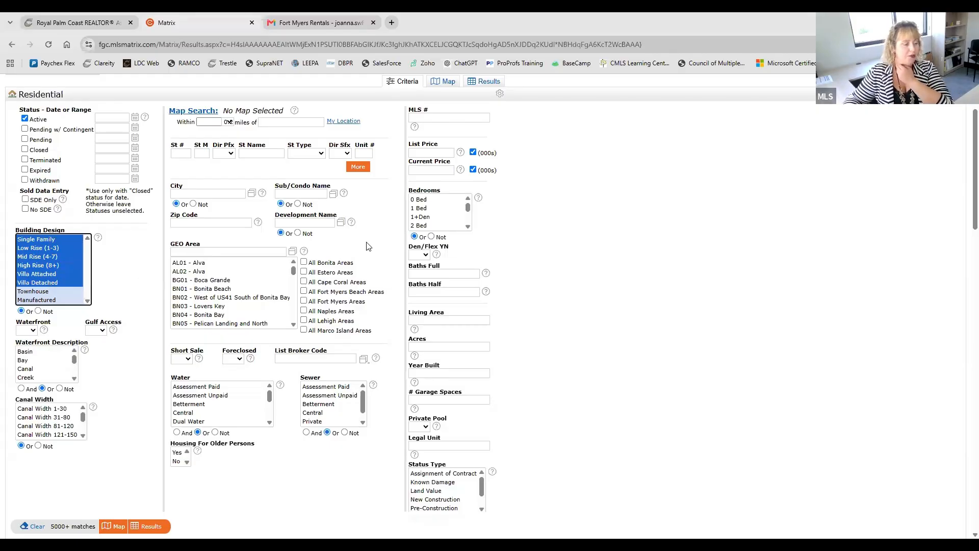
# Step: View the search on the map and move north to the Cape Coral and Fort Myers area
pyautogui.scroll(2, 539, 212)
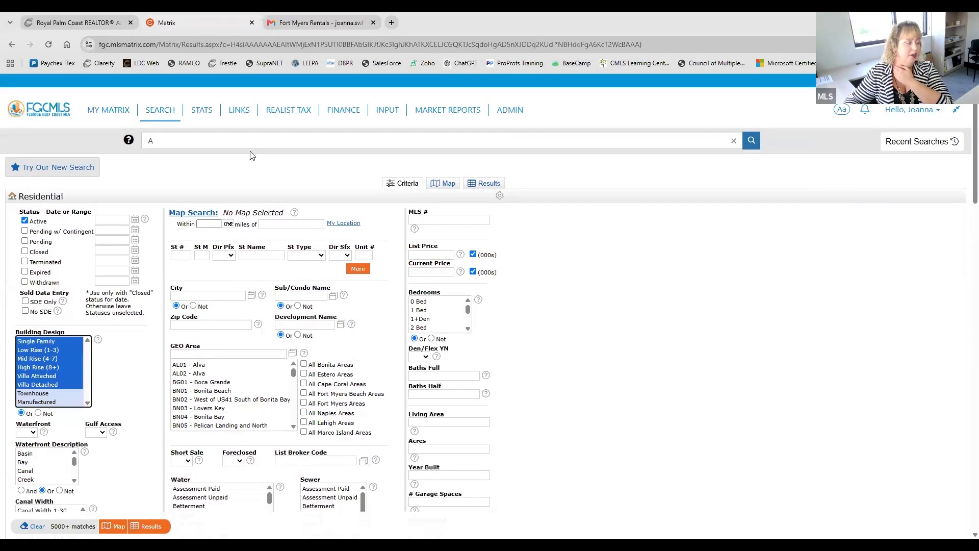
pyautogui.click(443, 186)
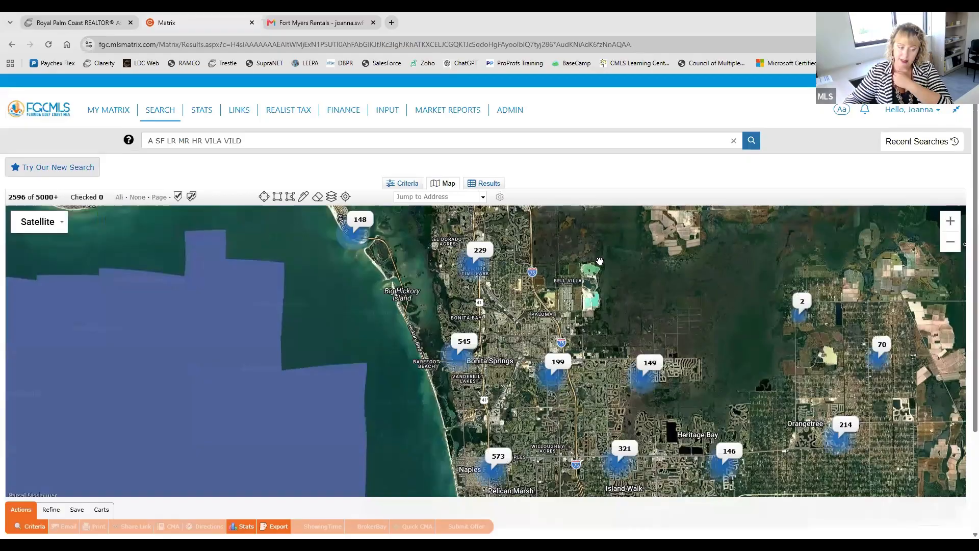
pyautogui.moveTo(467, 296); pyautogui.dragTo(508, 413)
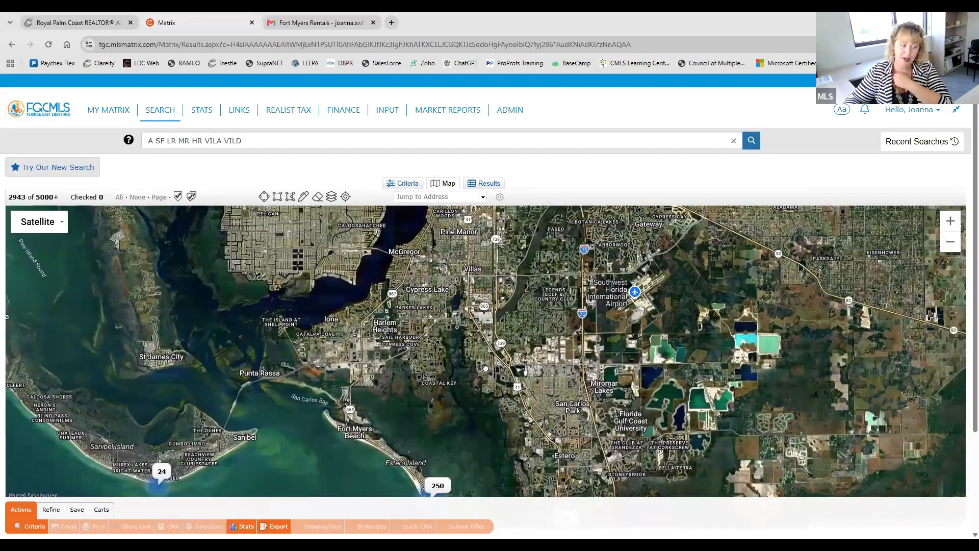
pyautogui.moveTo(384, 240); pyautogui.dragTo(466, 321)
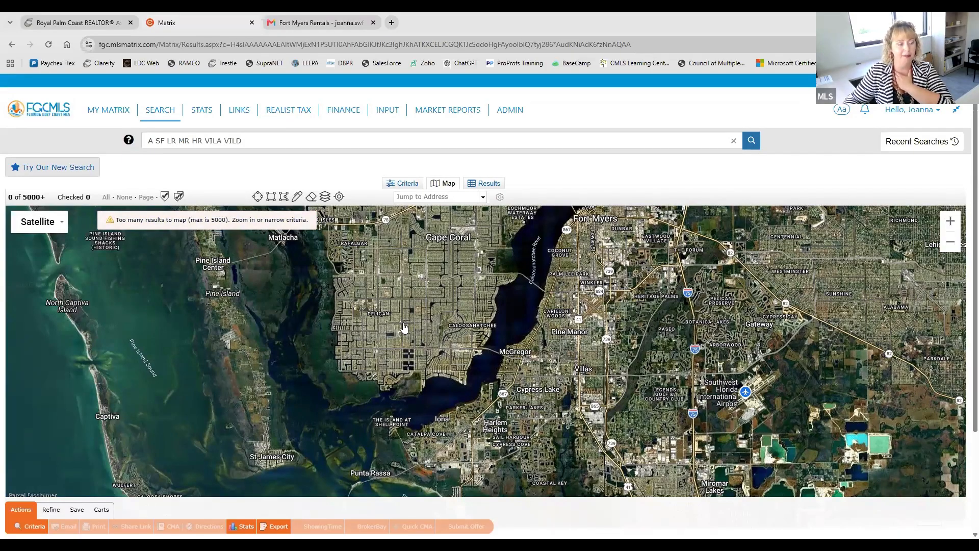
# Step: Return to the criteria, set Waterfront and Gulf Access to Yes, and show the matching listings on the map
pyautogui.click(403, 183)
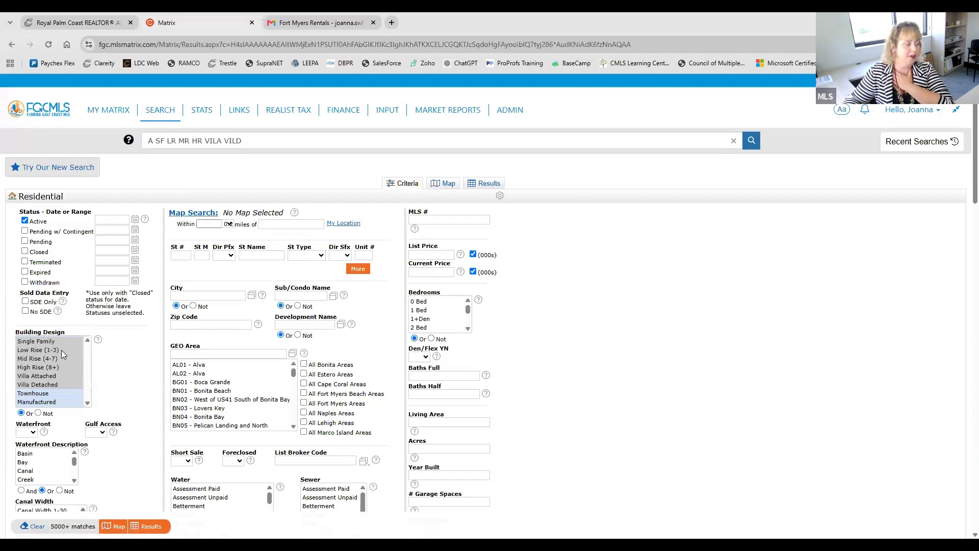
pyautogui.scroll(-2, 148, 385)
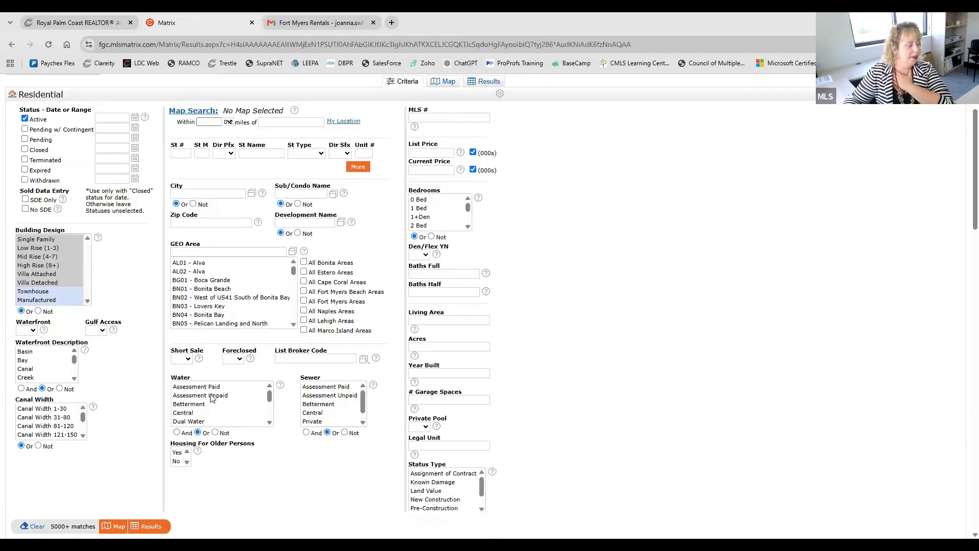
pyautogui.click(29, 332)
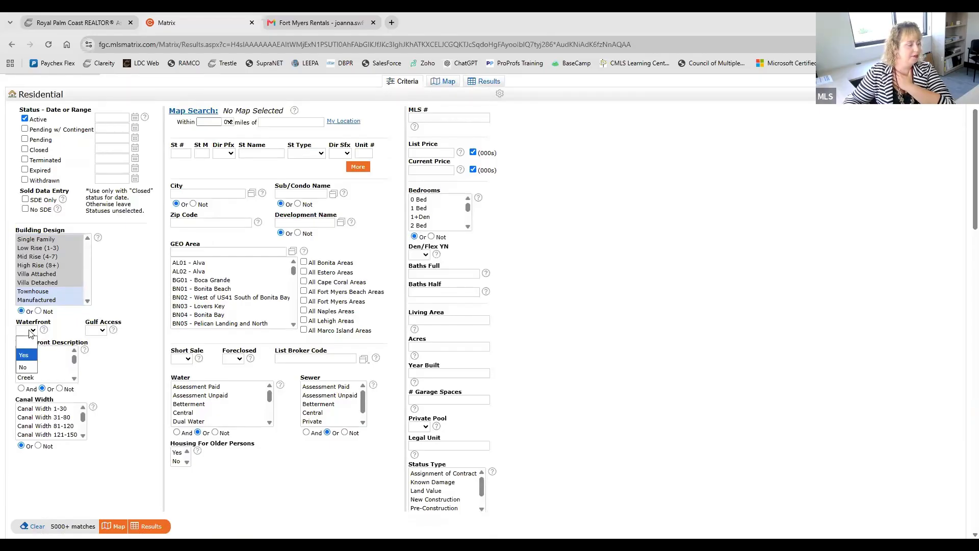
pyautogui.click(24, 355)
pyautogui.click(89, 332)
pyautogui.click(93, 354)
pyautogui.scroll(2, 532, 371)
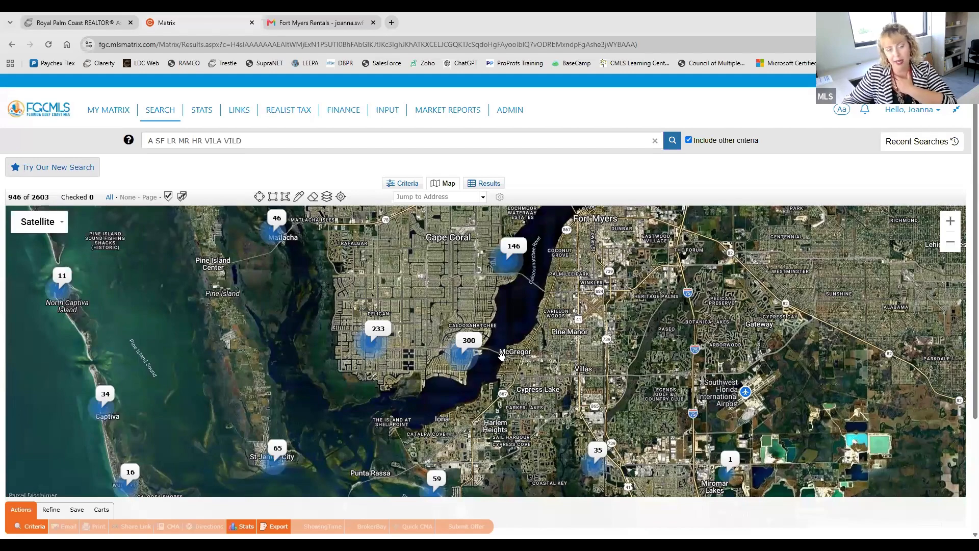
# Step: Draw a radius search circle of about 1.20 miles centred near Cape Coral Pkwy W in southwest Cape Coral
pyautogui.scroll(3, 497, 358)
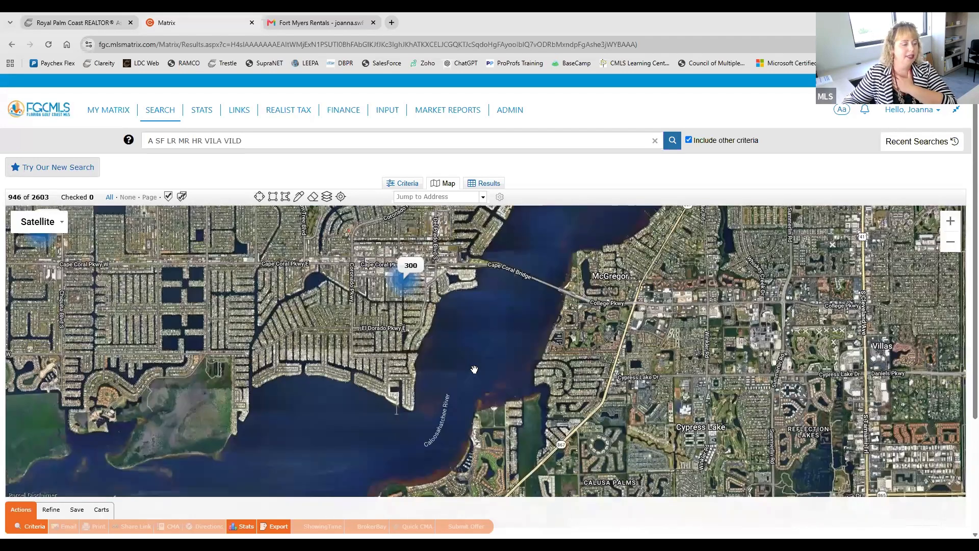
pyautogui.moveTo(474, 369); pyautogui.dragTo(697, 372)
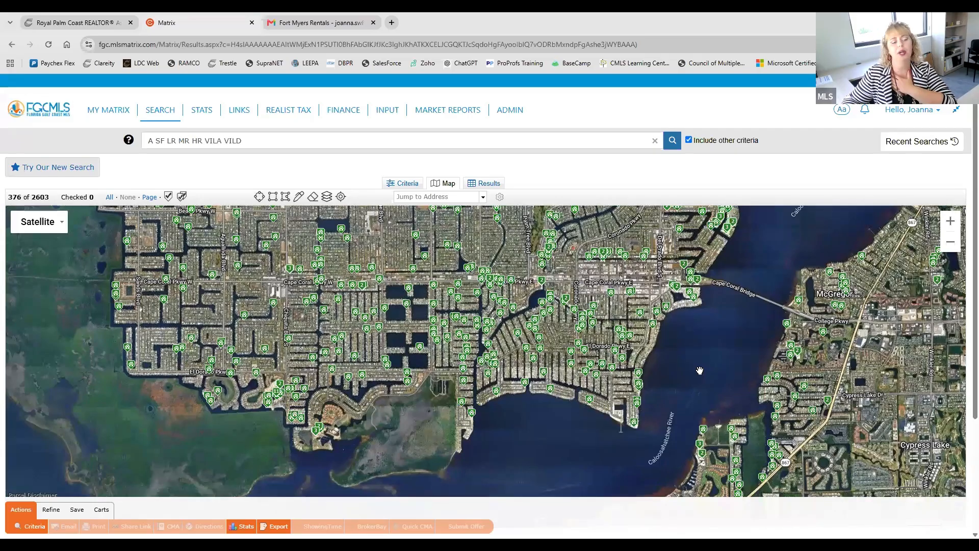
pyautogui.scroll(1, 659, 360)
pyautogui.scroll(1, 674, 325)
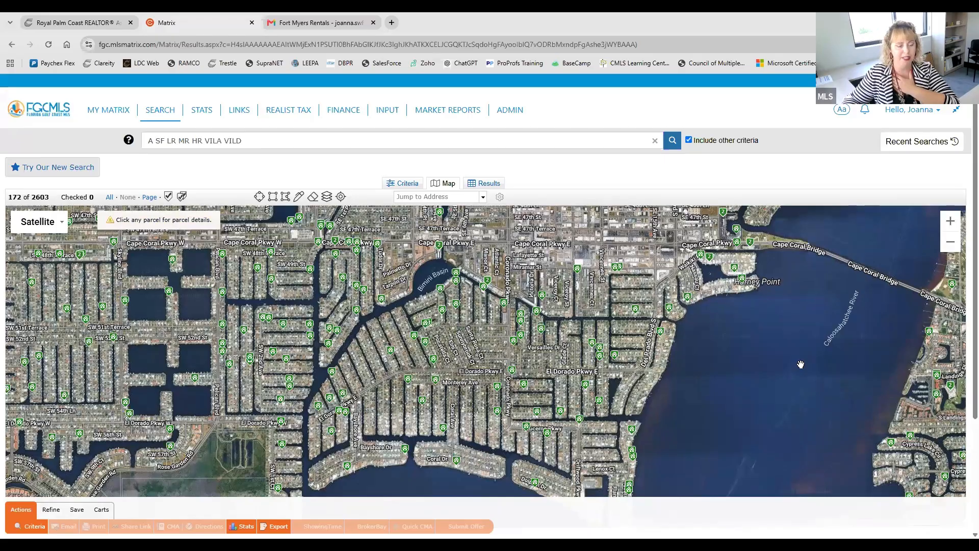
pyautogui.moveTo(714, 432); pyautogui.dragTo(711, 405)
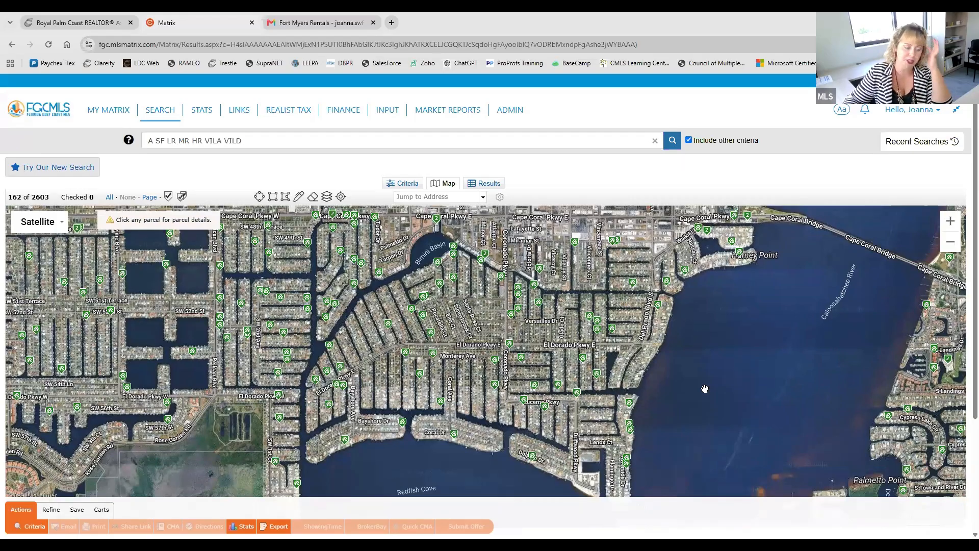
pyautogui.scroll(-1, 739, 390)
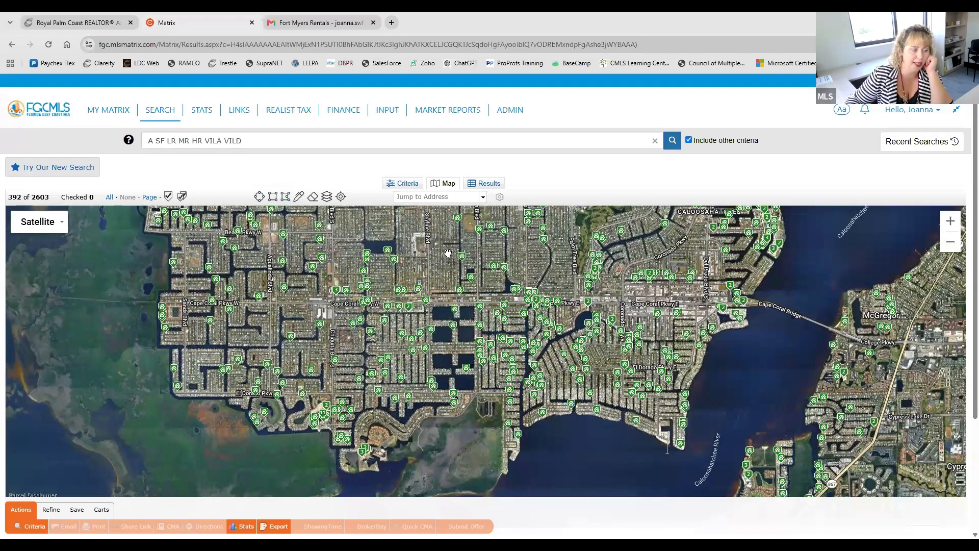
pyautogui.click(259, 199)
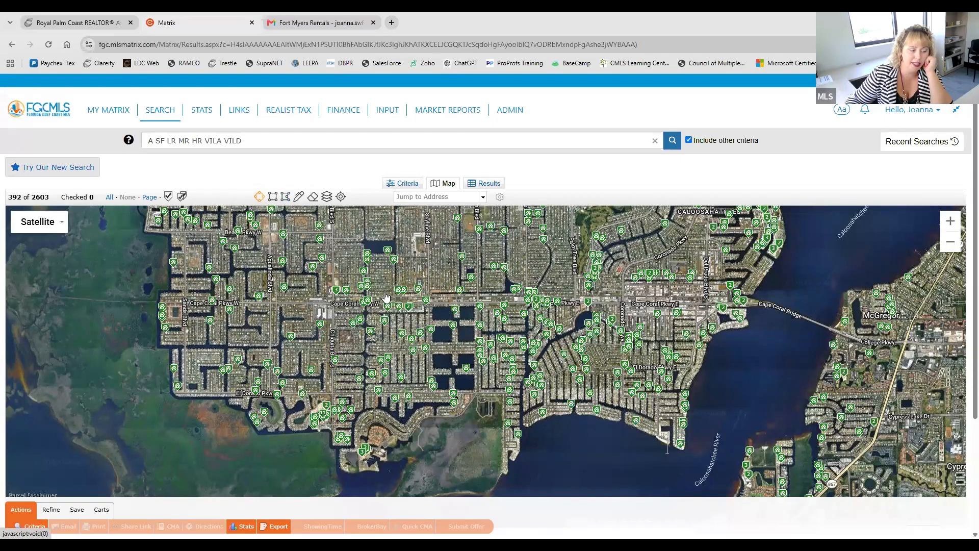
pyautogui.moveTo(385, 296)
pyautogui.mouseDown()
pyautogui.moveTo(446, 342)
pyautogui.moveTo(469, 379)
pyautogui.mouseUp()
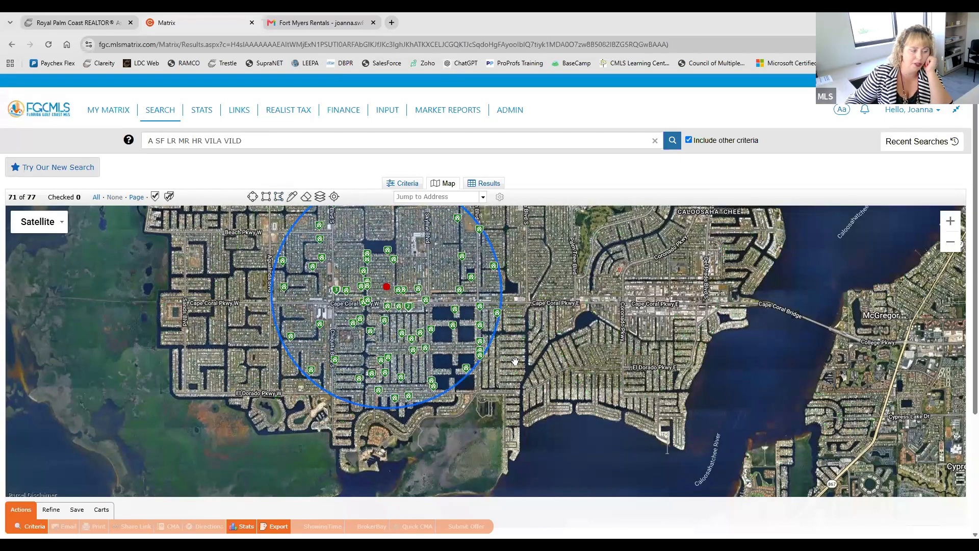
# Step: Open the radius circle's details from its centre marker and delete the shape
pyautogui.scroll(-1, 515, 361)
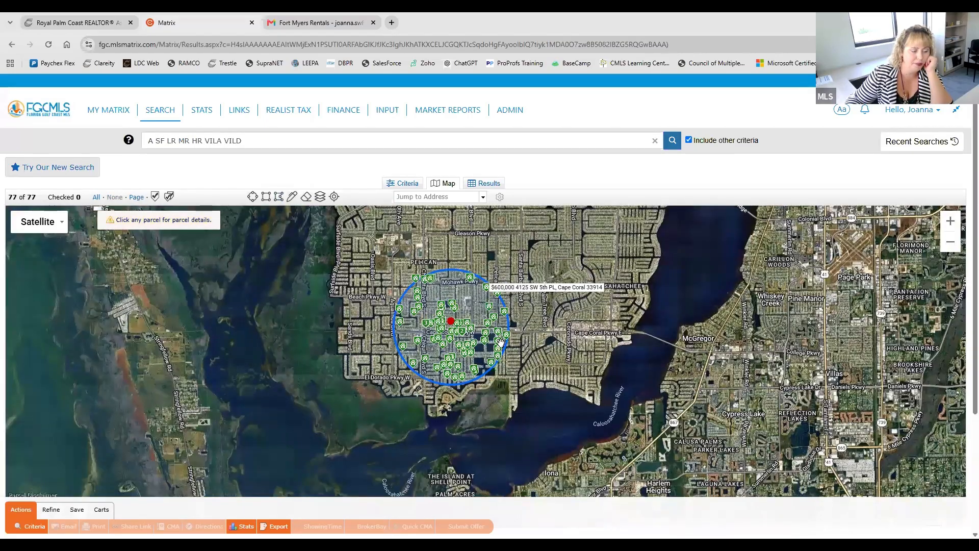
pyautogui.scroll(1, 406, 363)
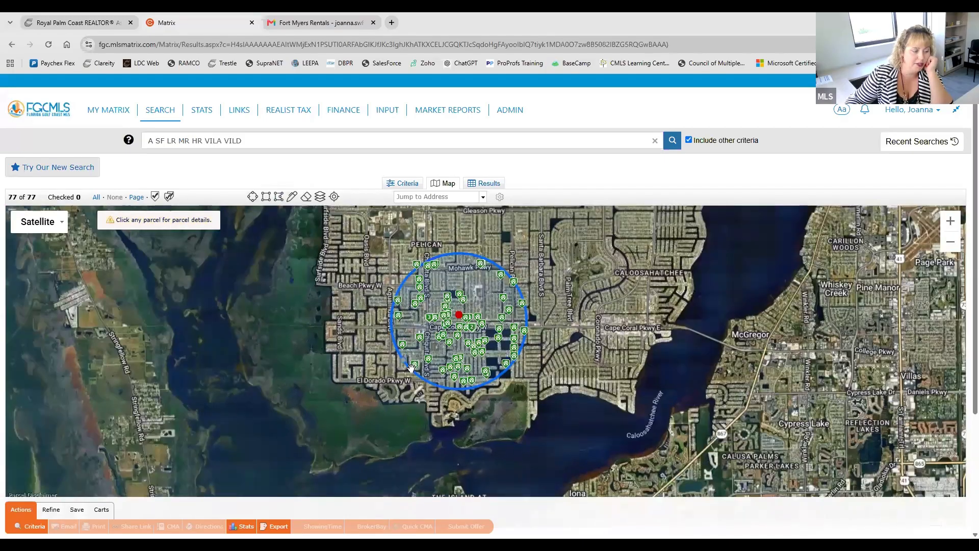
pyautogui.moveTo(688, 294); pyautogui.dragTo(679, 347)
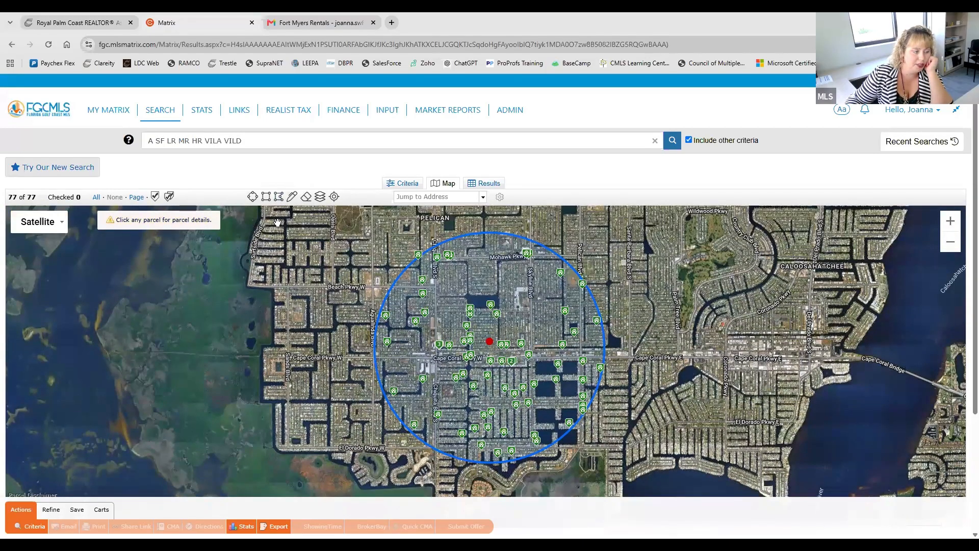
pyautogui.click(489, 345)
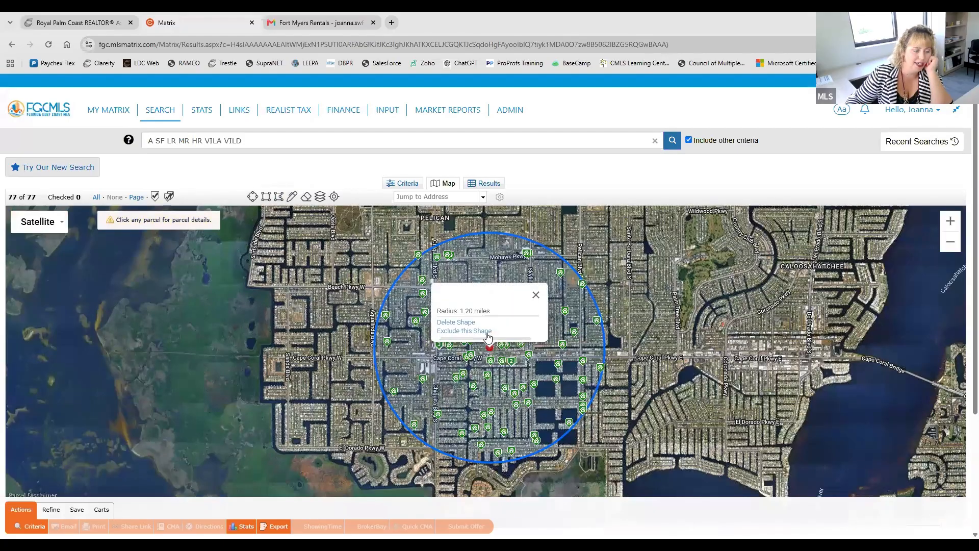
pyautogui.click(460, 322)
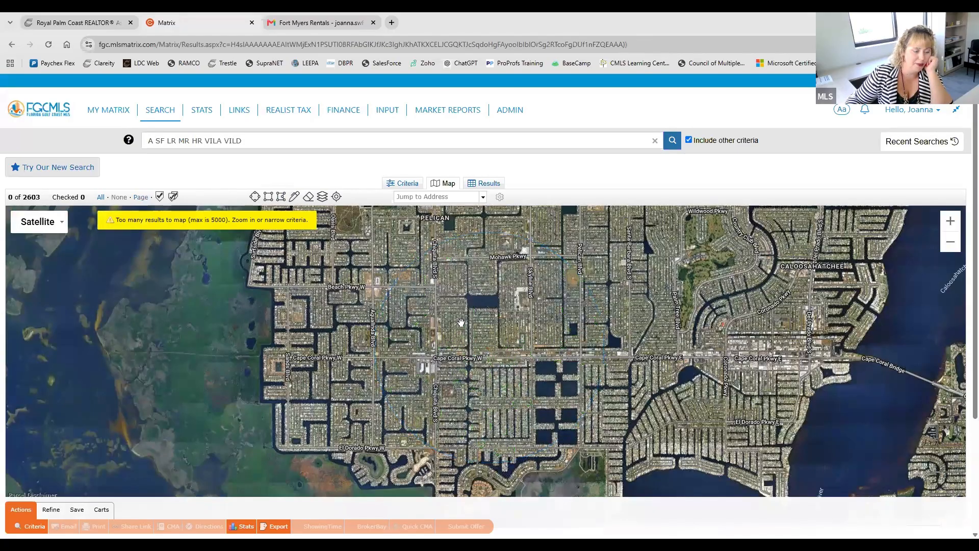
# Step: Draw a closed polygon around southeast Cape Coral, from Cape Coral Pkwy E down the riverfront and back up to the Cape Coral Bridge
pyautogui.moveTo(295, 274); pyautogui.dragTo(252, 218)
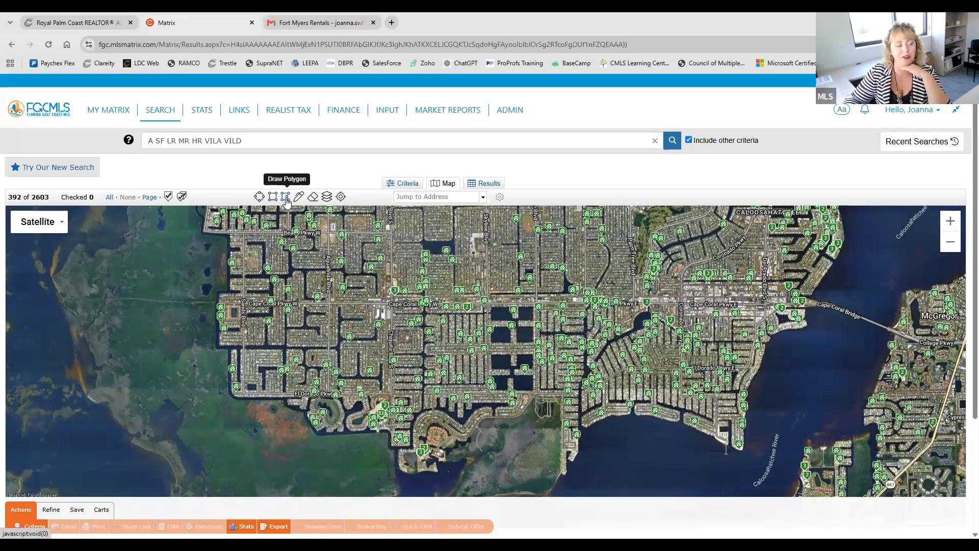
pyautogui.click(286, 199)
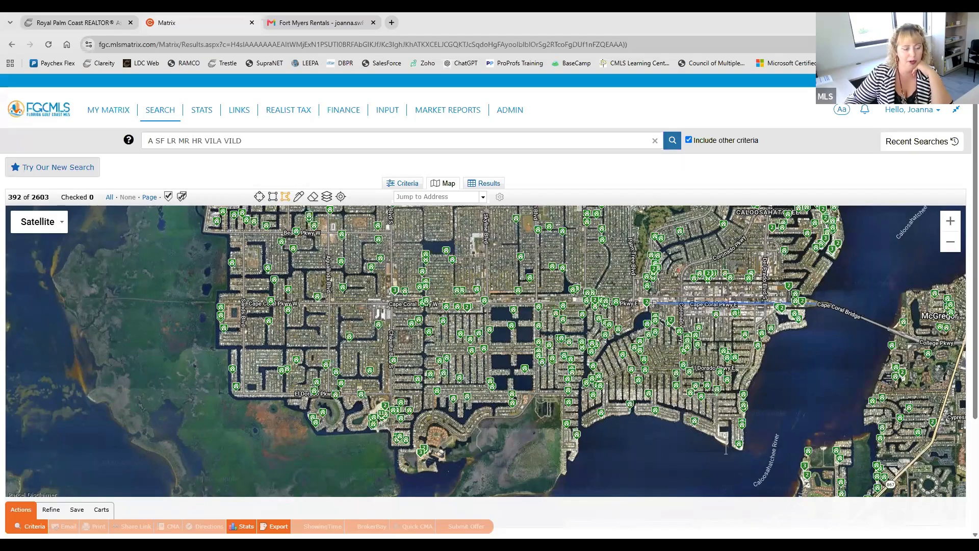
pyautogui.click(679, 304)
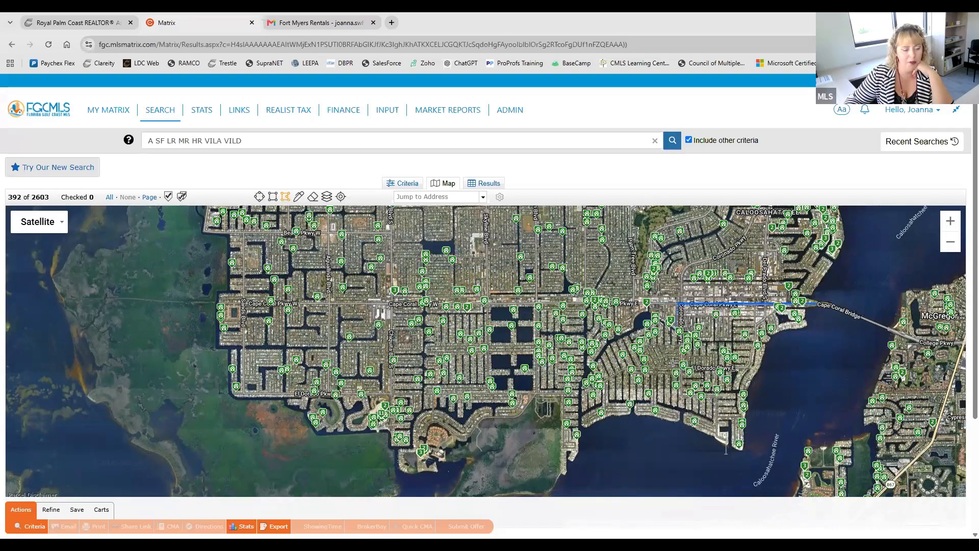
pyautogui.click(676, 432)
pyautogui.click(736, 468)
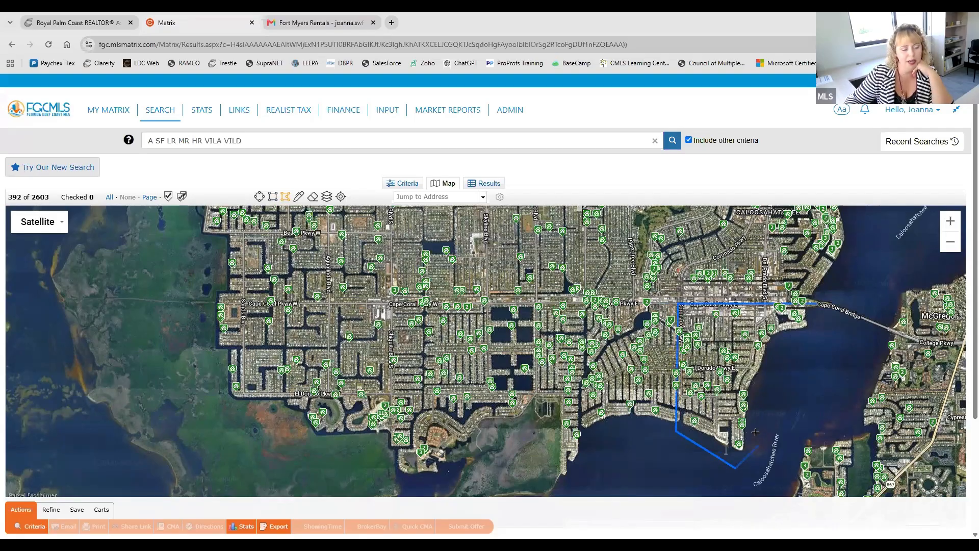
pyautogui.click(758, 434)
pyautogui.click(768, 374)
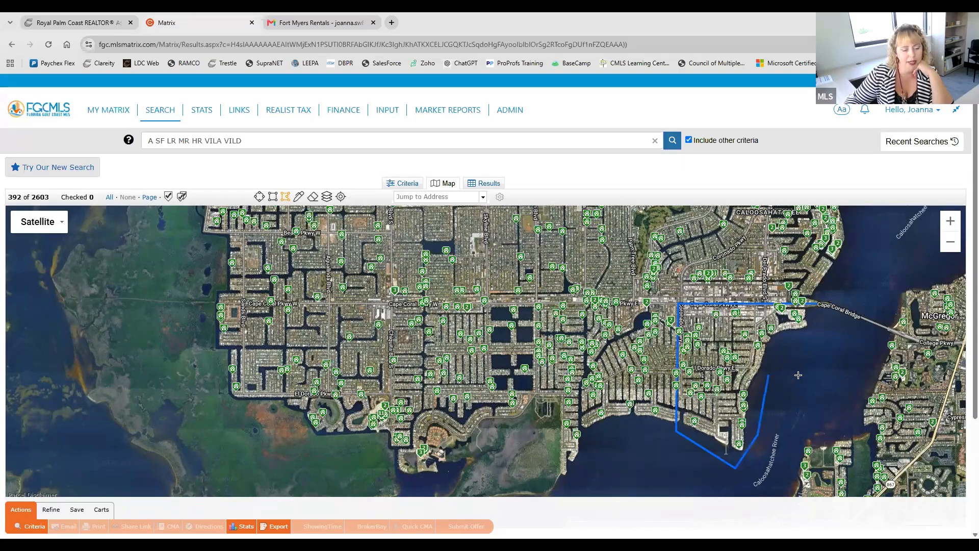
pyautogui.click(814, 373)
pyautogui.click(789, 356)
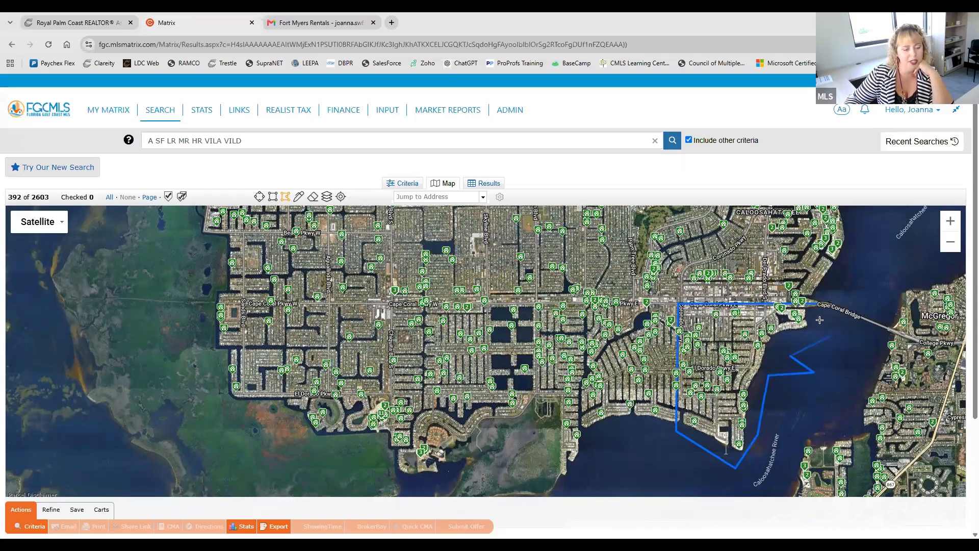
pyautogui.click(817, 302)
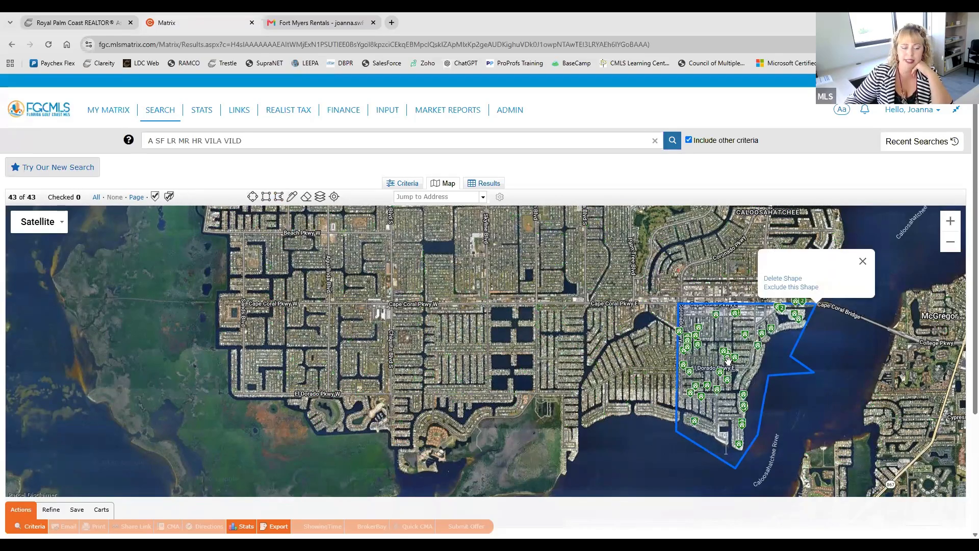
# Step: Dismiss the polygon's options, check the map area selection in the search criteria, and return to the map
pyautogui.click(748, 379)
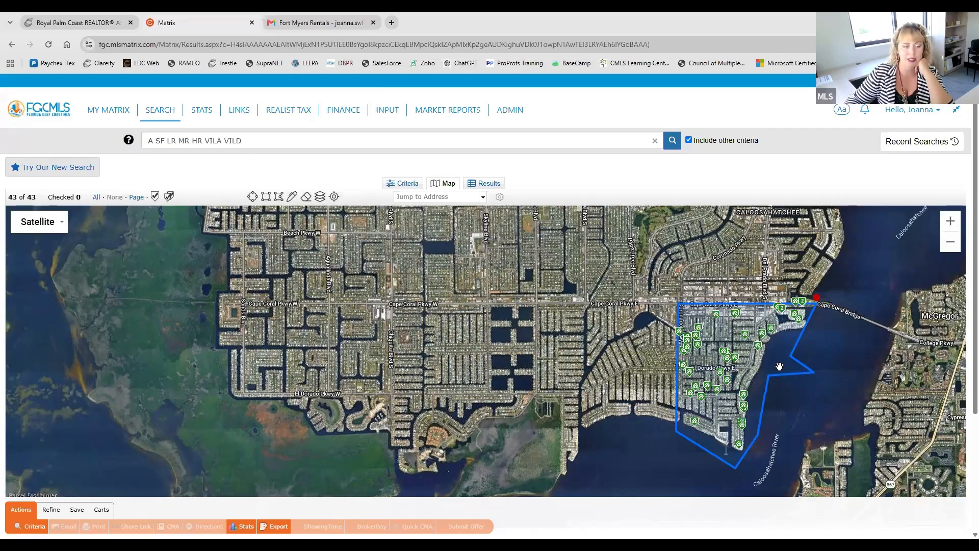
pyautogui.click(763, 313)
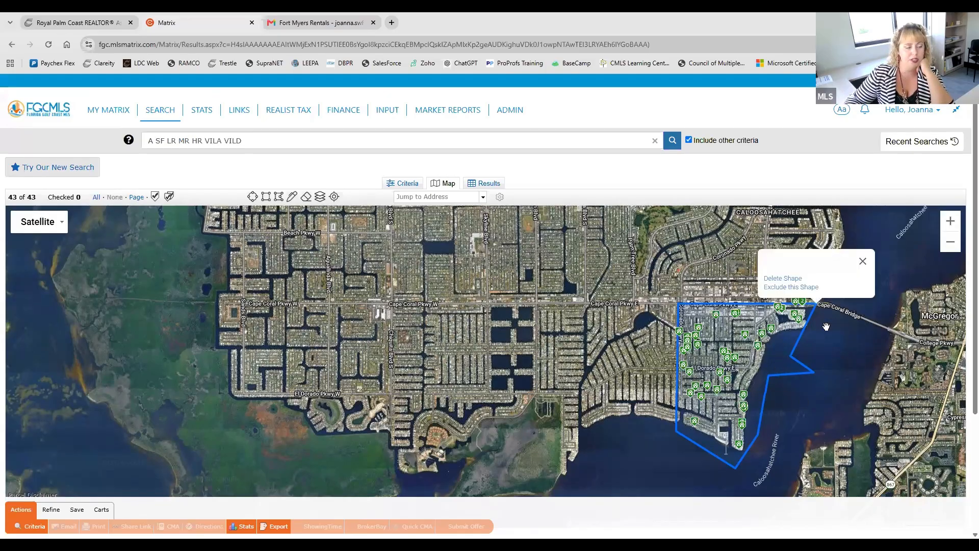
pyautogui.click(800, 366)
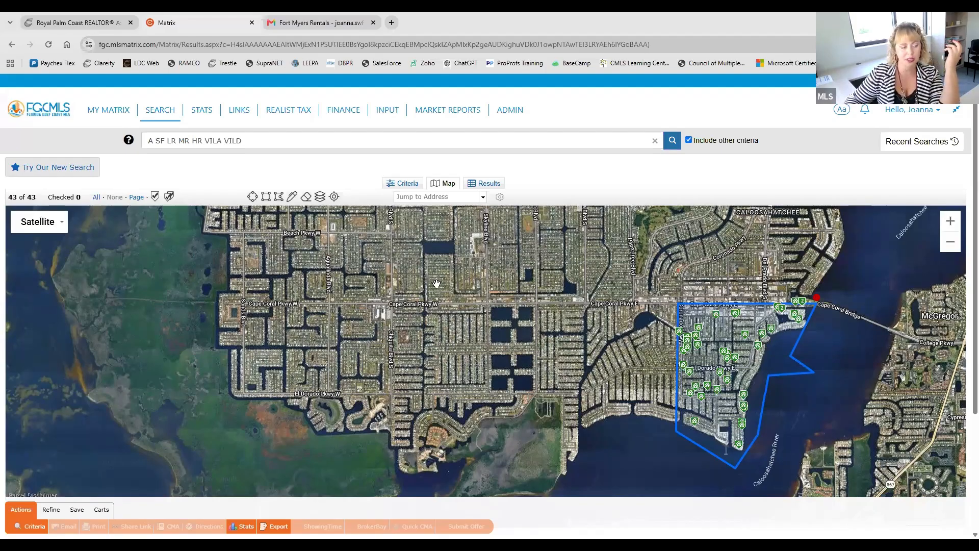
pyautogui.click(391, 185)
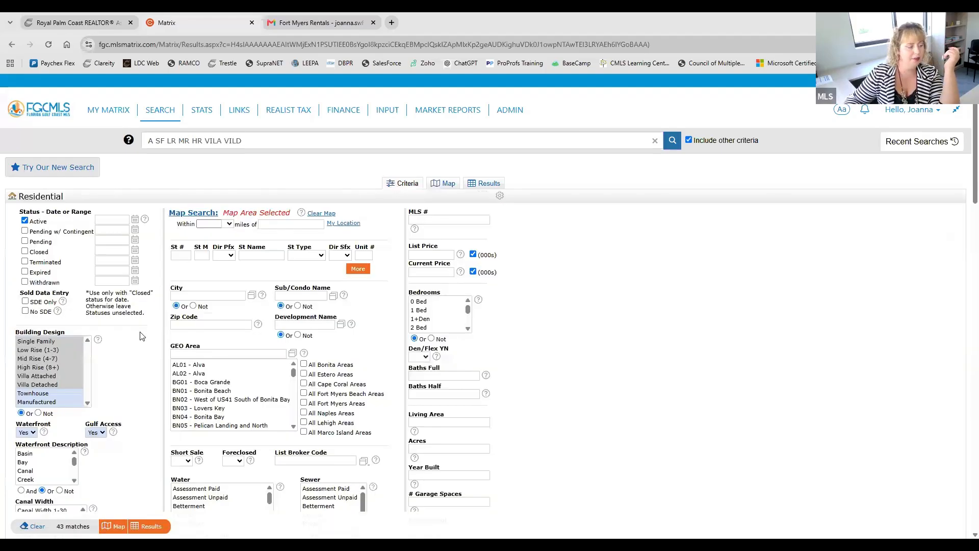
pyautogui.click(449, 185)
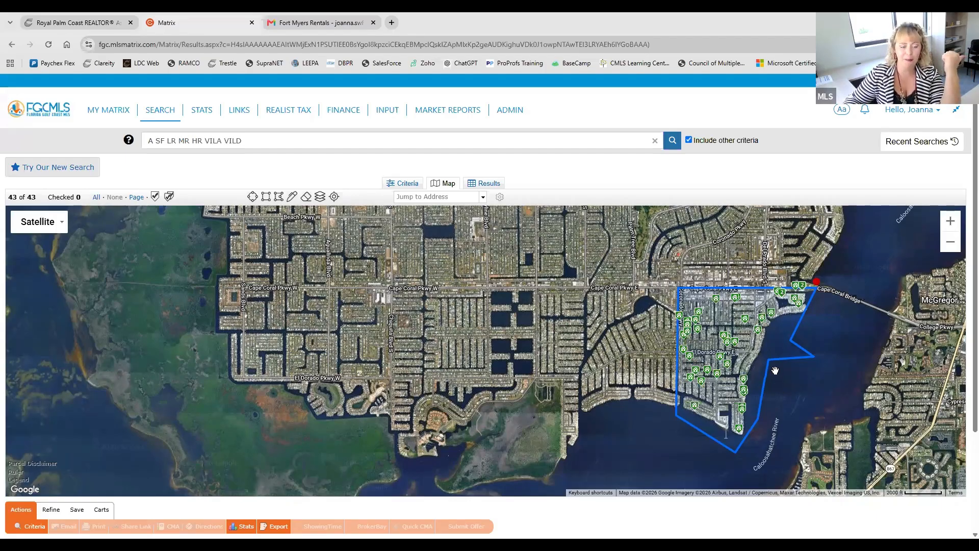
# Step: Try excluding the polygon's area from the search, then include it again
pyautogui.click(816, 288)
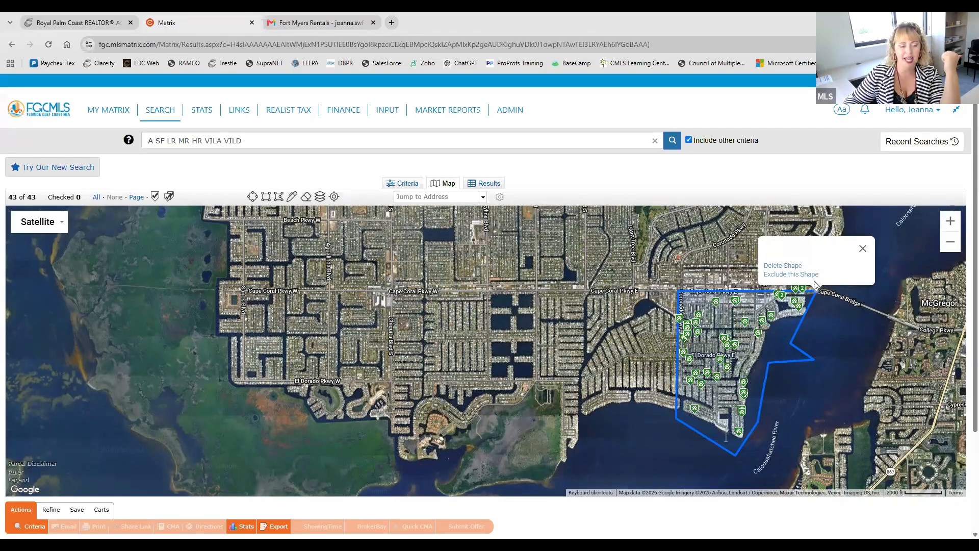
pyautogui.click(813, 277)
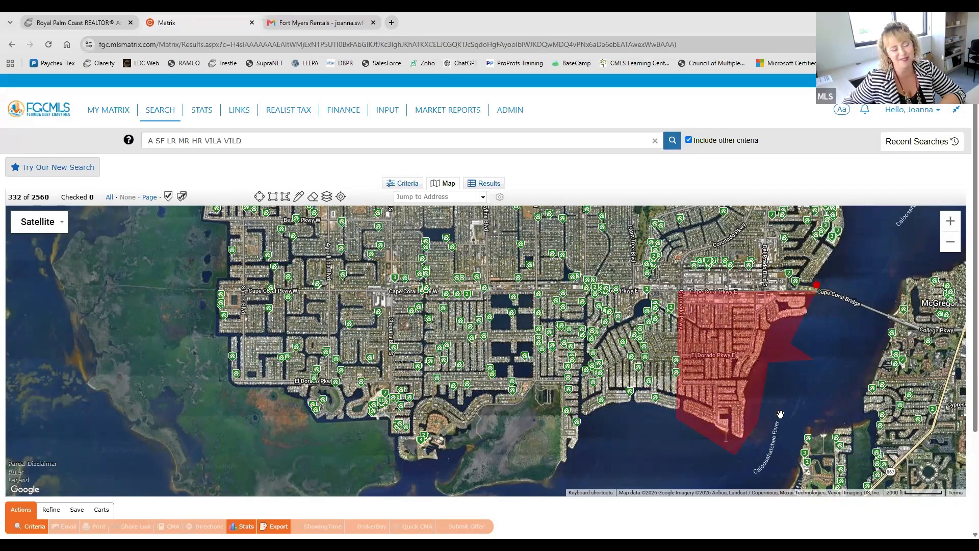
pyautogui.click(816, 287)
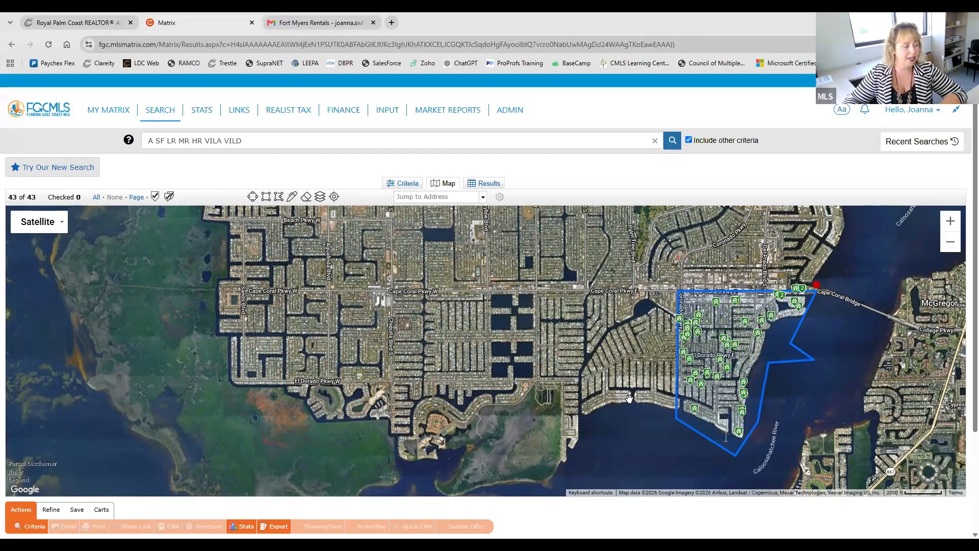
# Step: Turn on the Zip boundary layer on the map and close the layer options
pyautogui.click(320, 197)
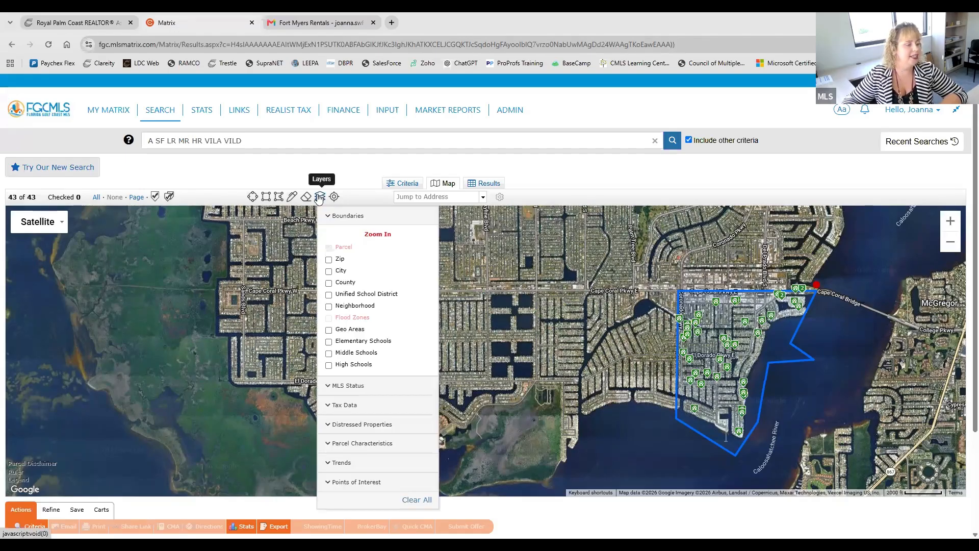
pyautogui.click(329, 259)
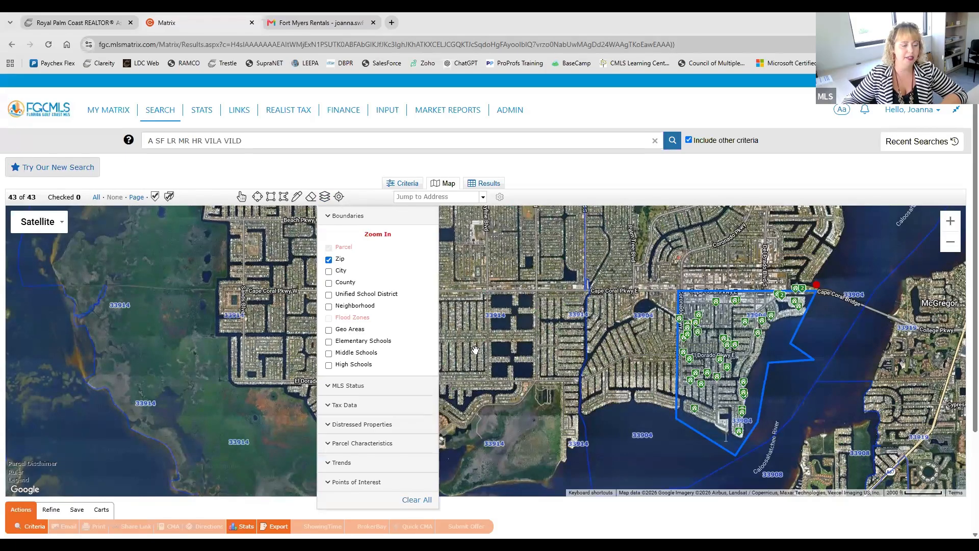
pyautogui.click(578, 402)
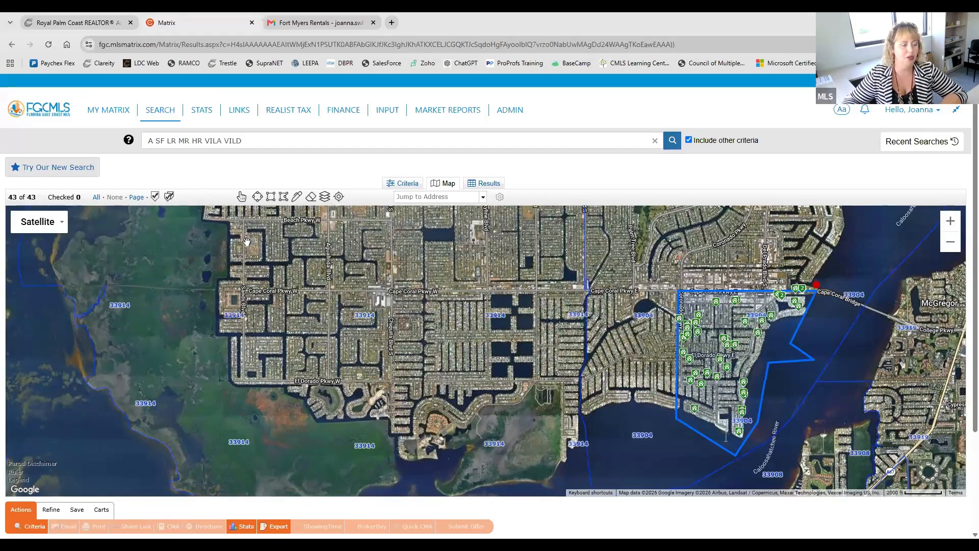
# Step: Look through the map's MLS Status layers and redisplay the Boundaries options
pyautogui.moveTo(295, 289); pyautogui.dragTo(304, 391)
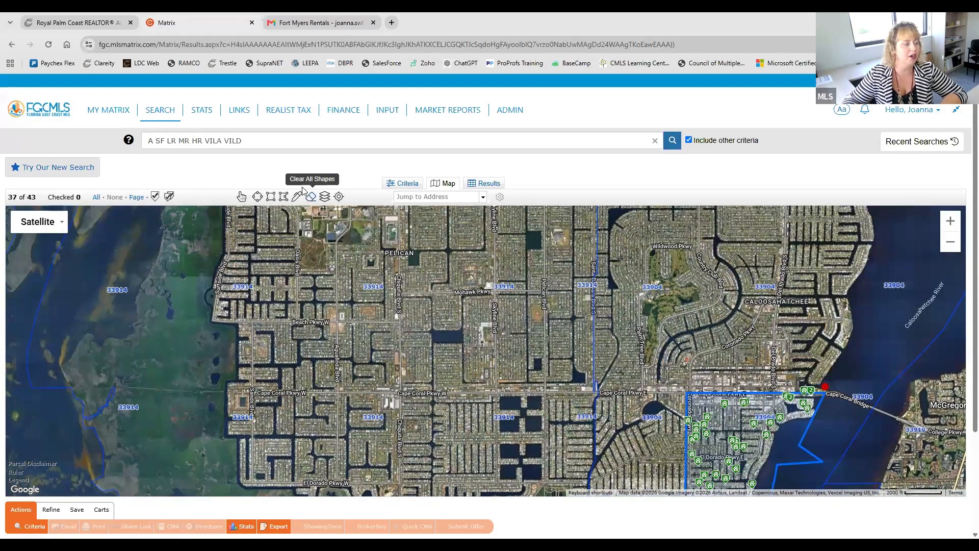
pyautogui.click(324, 196)
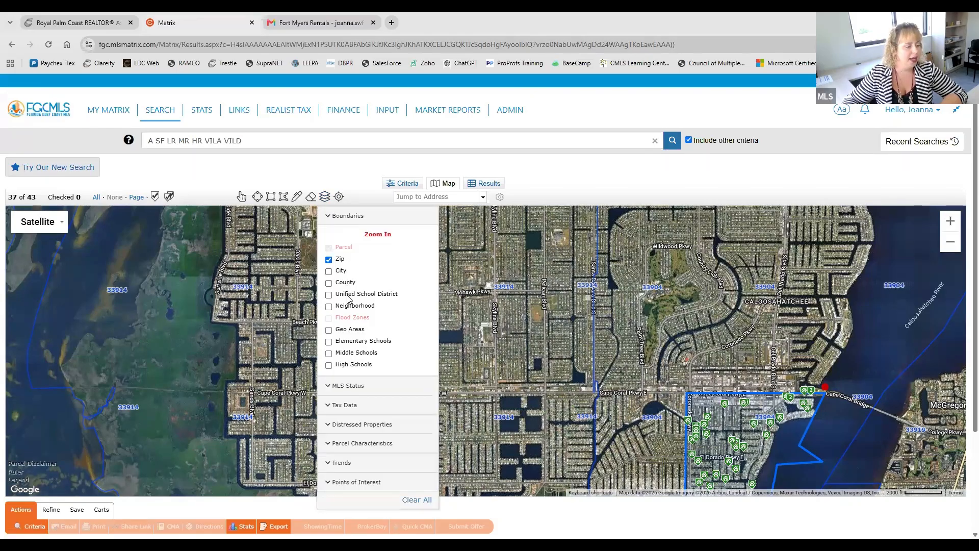
pyautogui.click(334, 386)
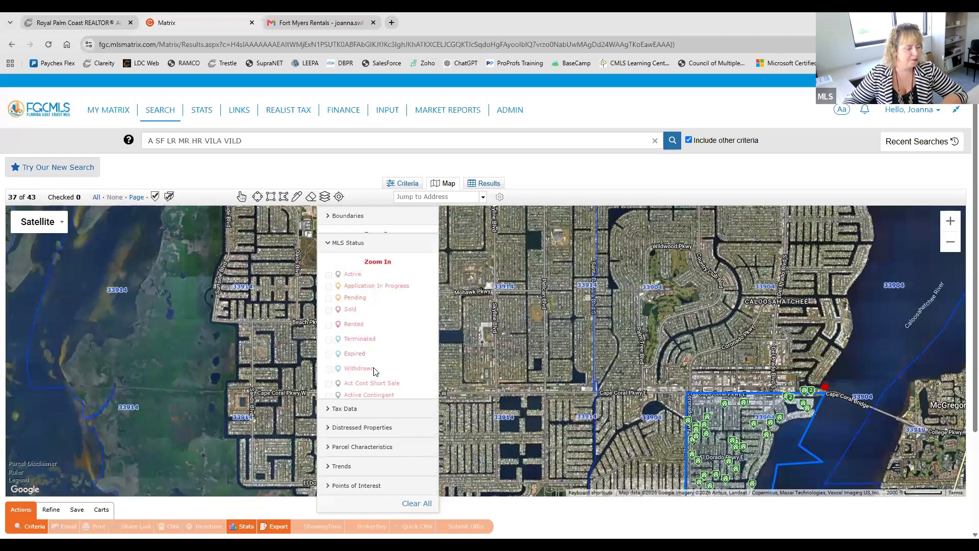
pyautogui.click(330, 241)
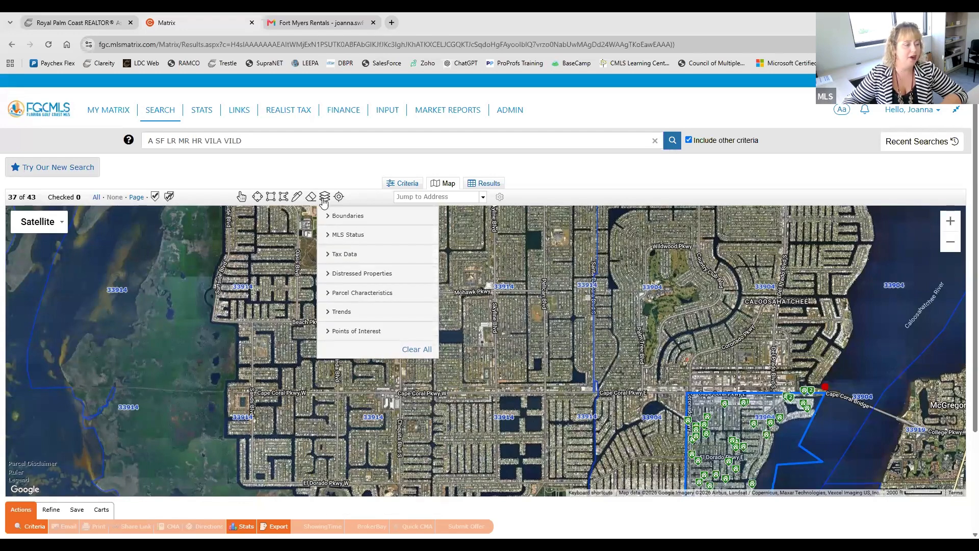
pyautogui.click(328, 216)
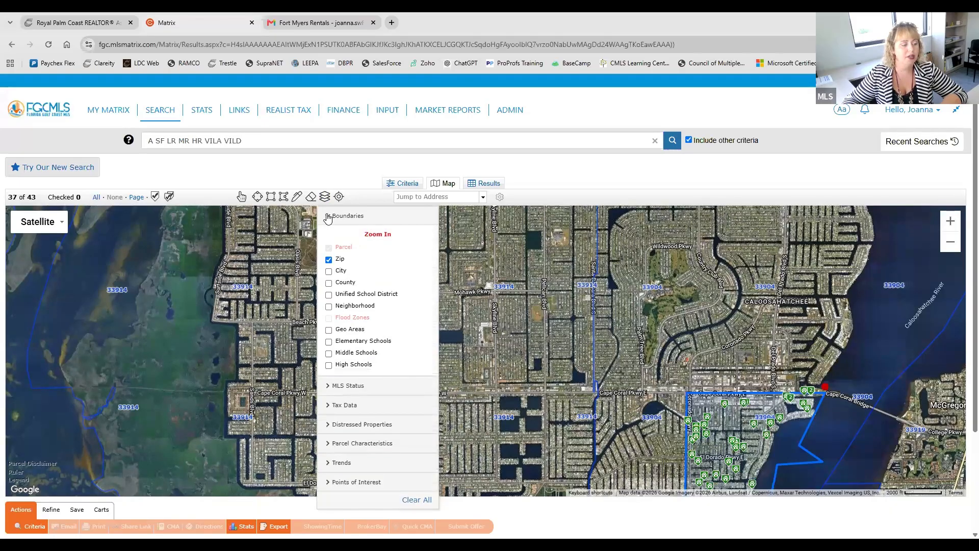
# Step: Replace the Zip boundaries with the Geo Areas layer on the map and close the layer options
pyautogui.click(329, 330)
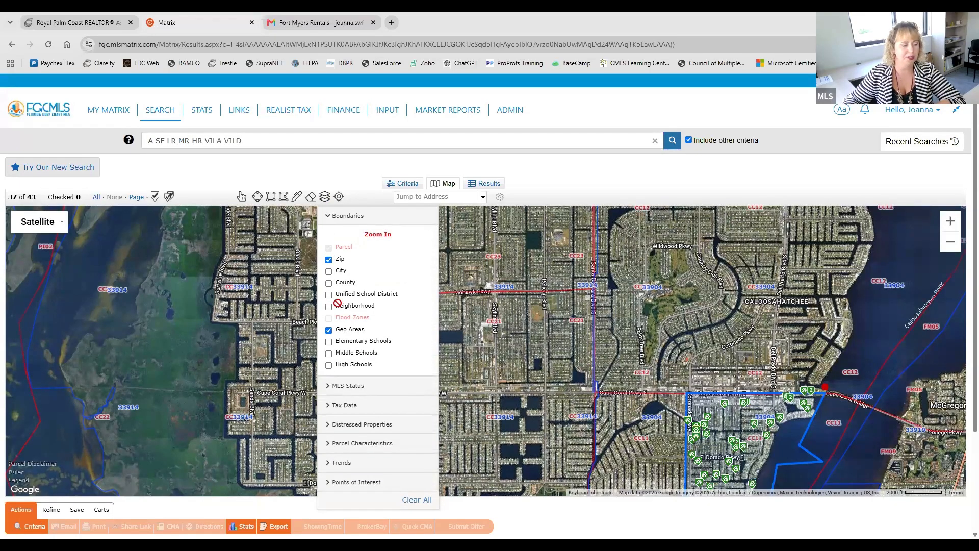
pyautogui.click(328, 259)
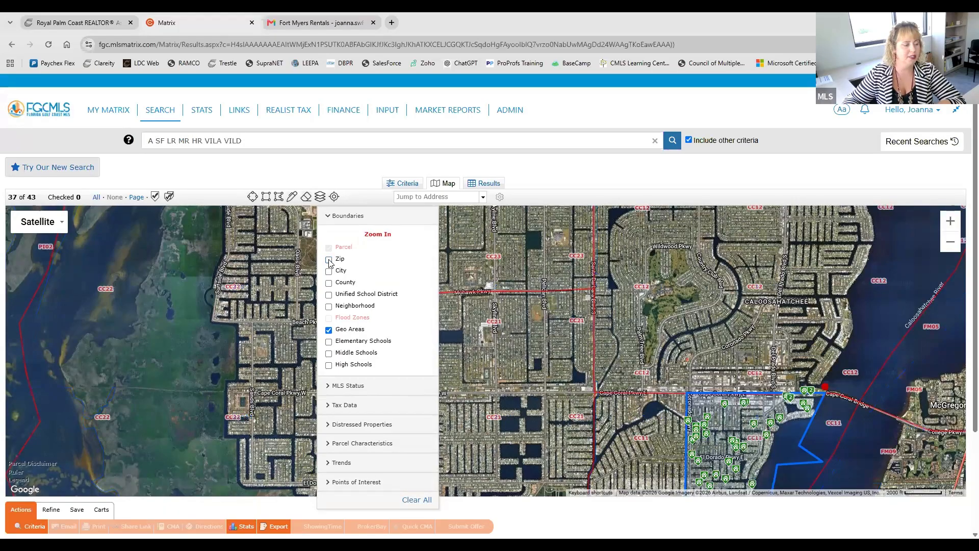
pyautogui.click(320, 196)
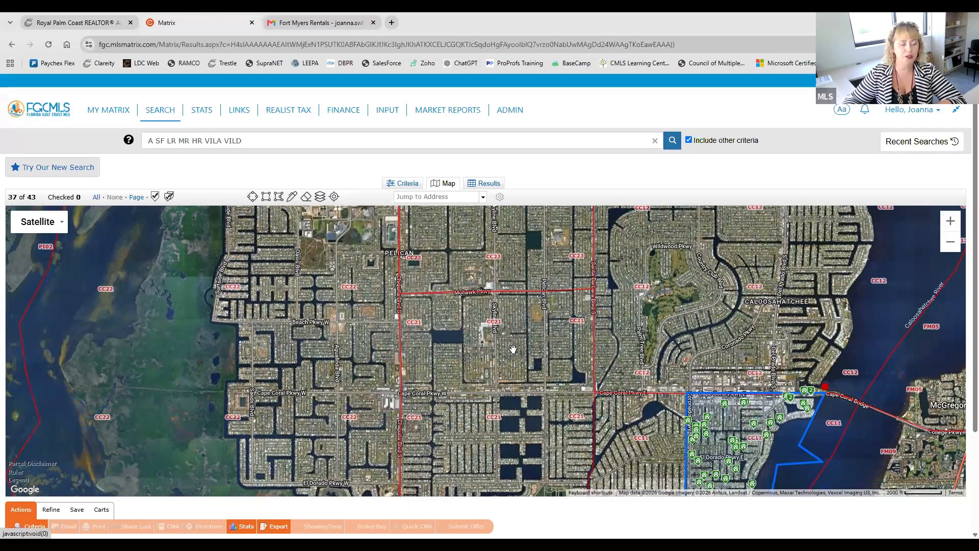
pyautogui.scroll(-2, 467, 335)
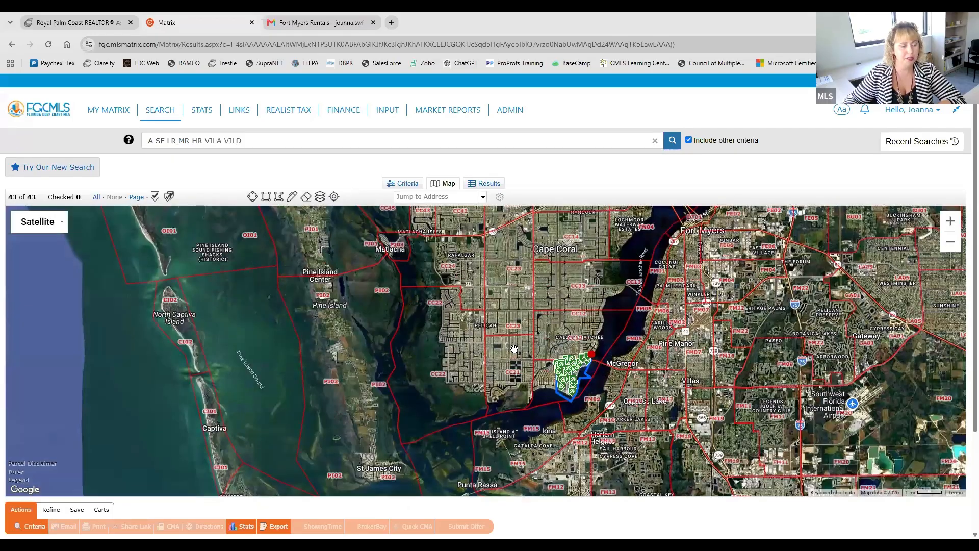
pyautogui.moveTo(555, 259); pyautogui.dragTo(534, 304)
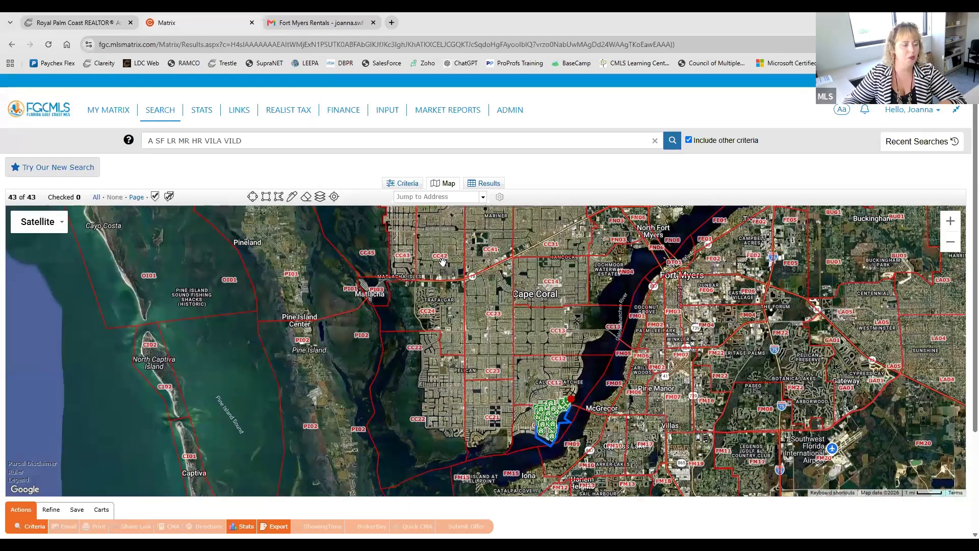
# Step: Review the residential search criteria, then return to the map and examine the GEO areas around the drawn polygon
pyautogui.click(408, 184)
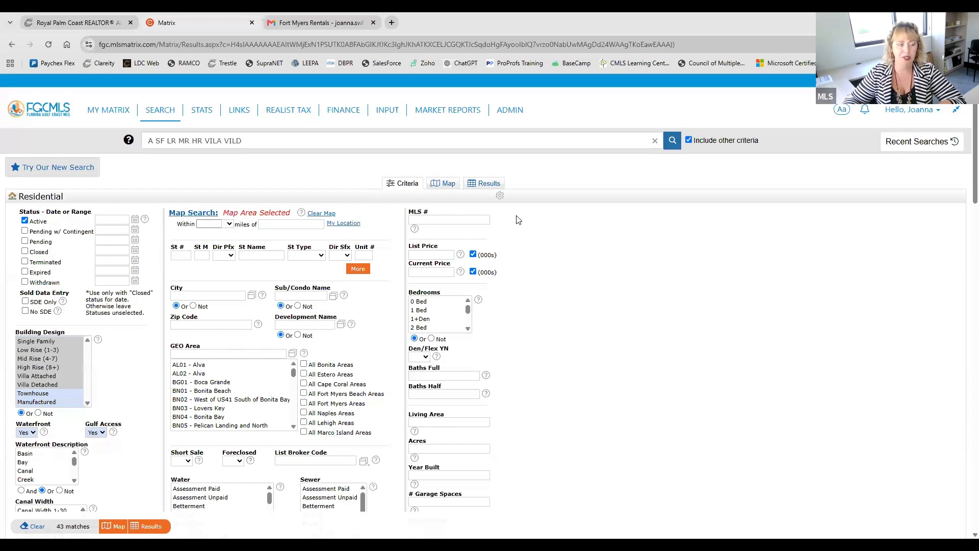
pyautogui.click(444, 184)
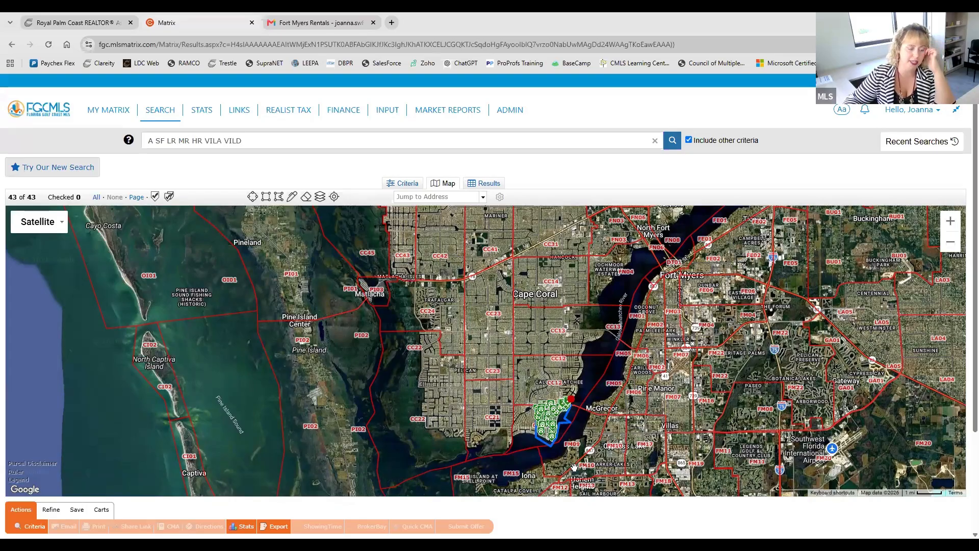
pyautogui.scroll(2, 545, 431)
pyautogui.scroll(1, 546, 425)
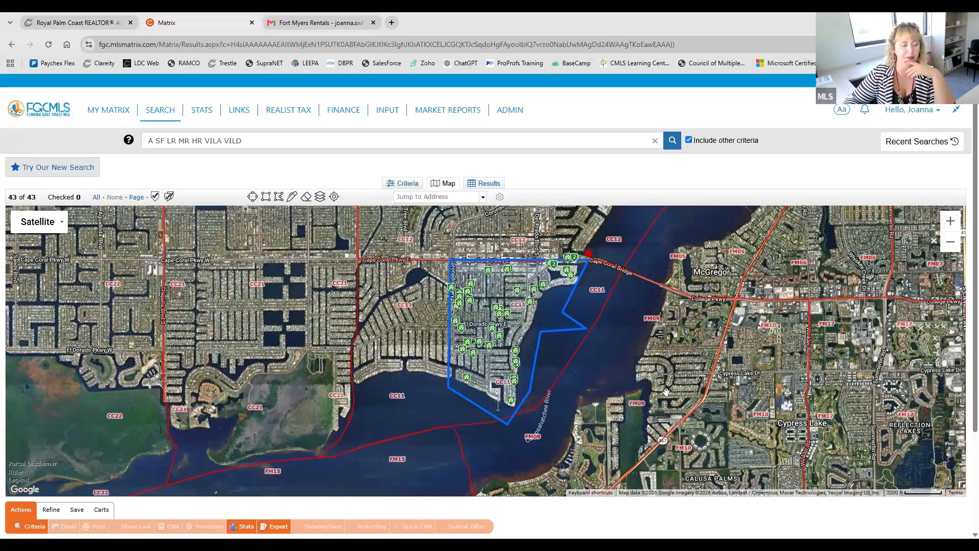
pyautogui.scroll(-1, 675, 426)
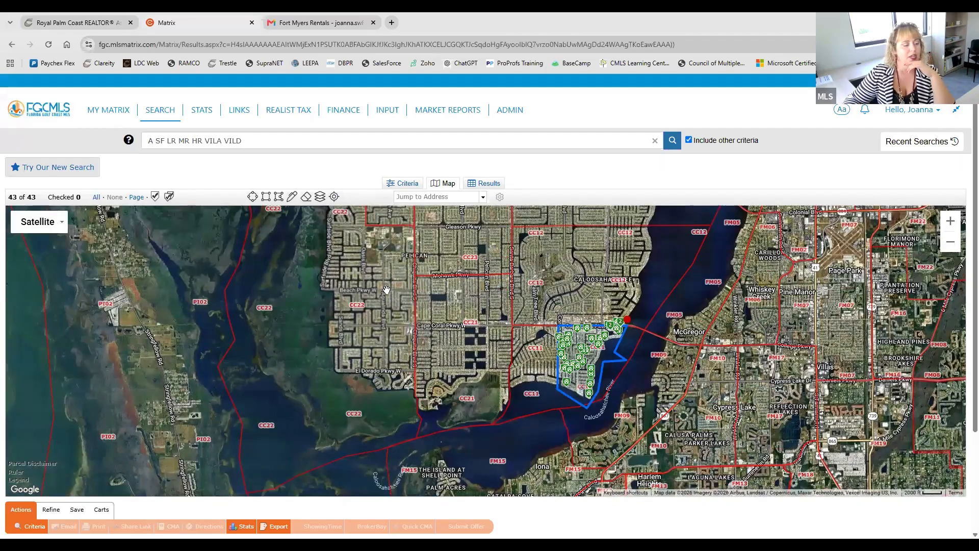
# Step: View the matching listings, check the Waterfront criteria once more, and return to the results list
pyautogui.click(498, 188)
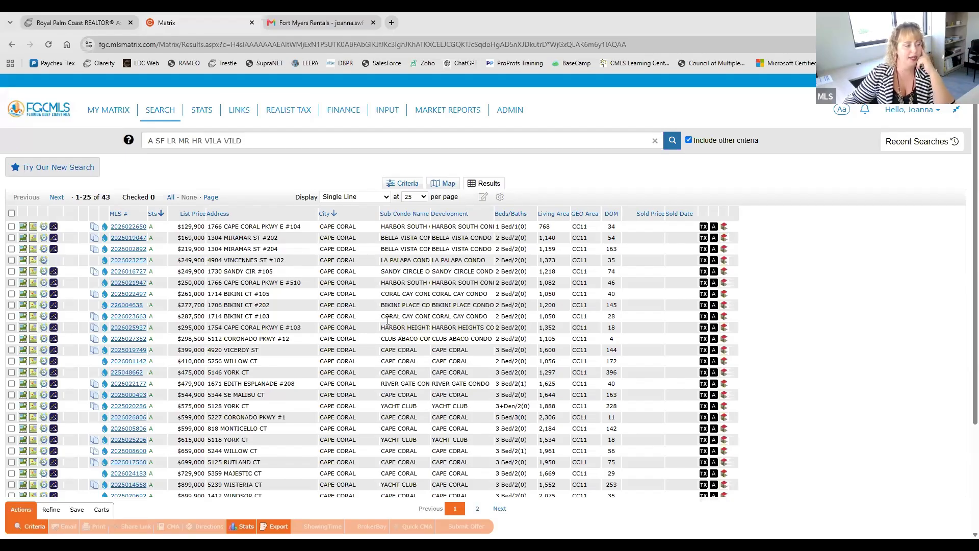
pyautogui.click(401, 185)
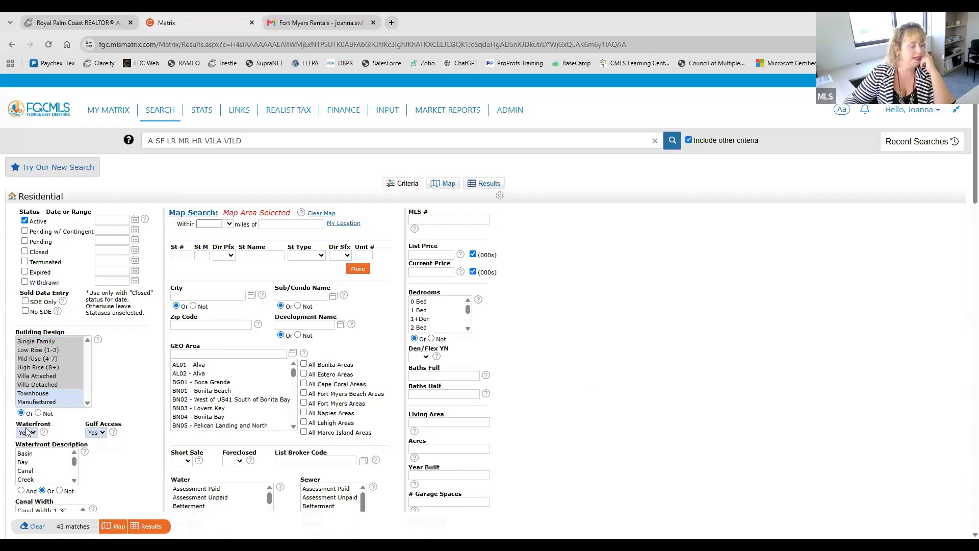
pyautogui.click(495, 186)
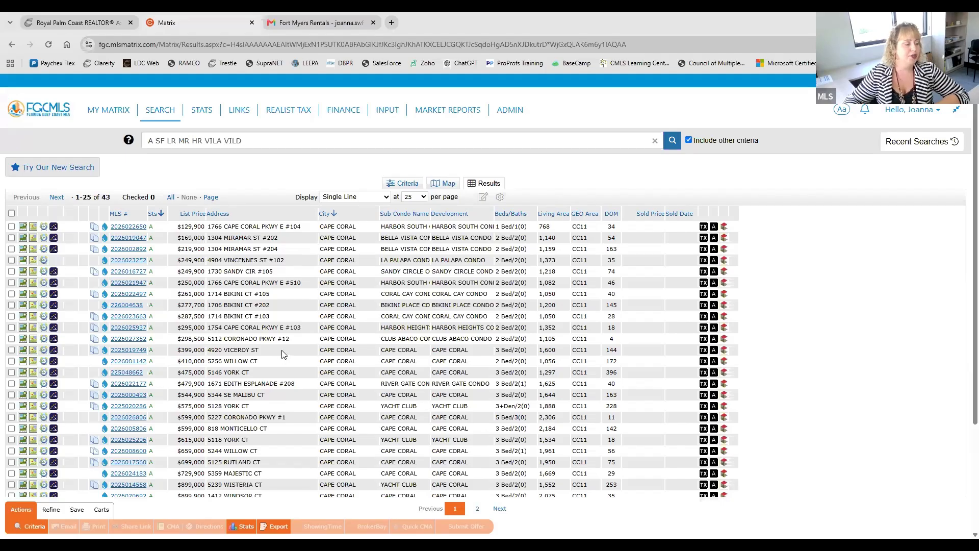
# Step: Display 100 results per page and select all the listings
pyautogui.scroll(-1, 281, 346)
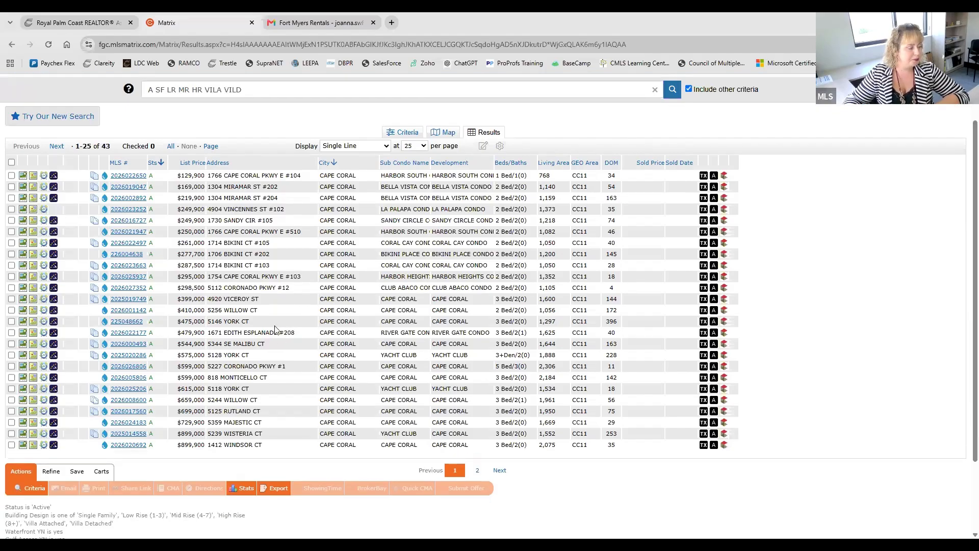
pyautogui.click(11, 163)
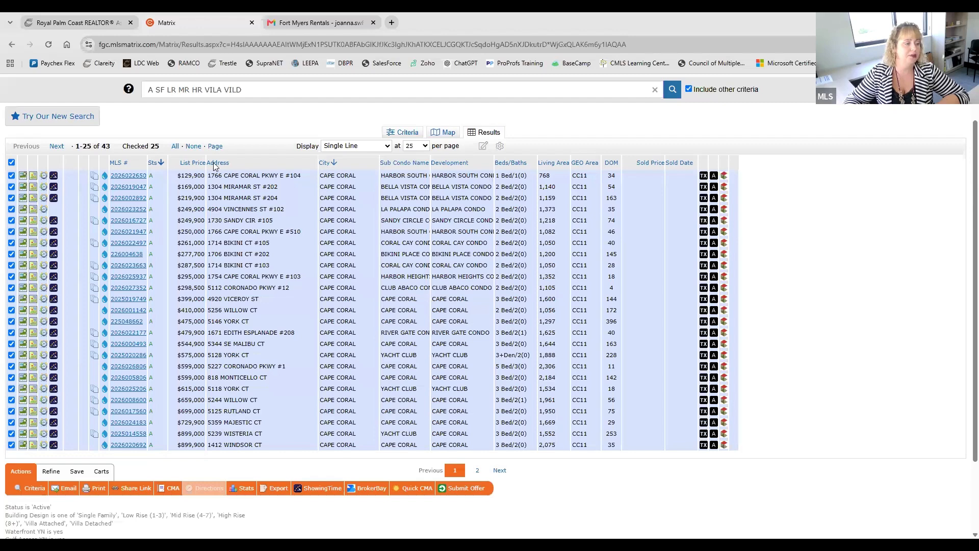
pyautogui.click(415, 146)
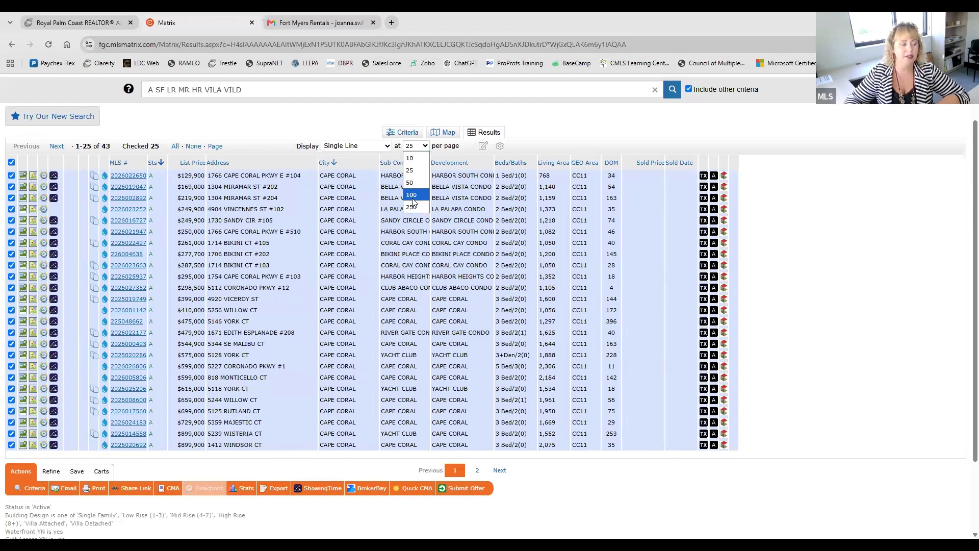
pyautogui.click(411, 195)
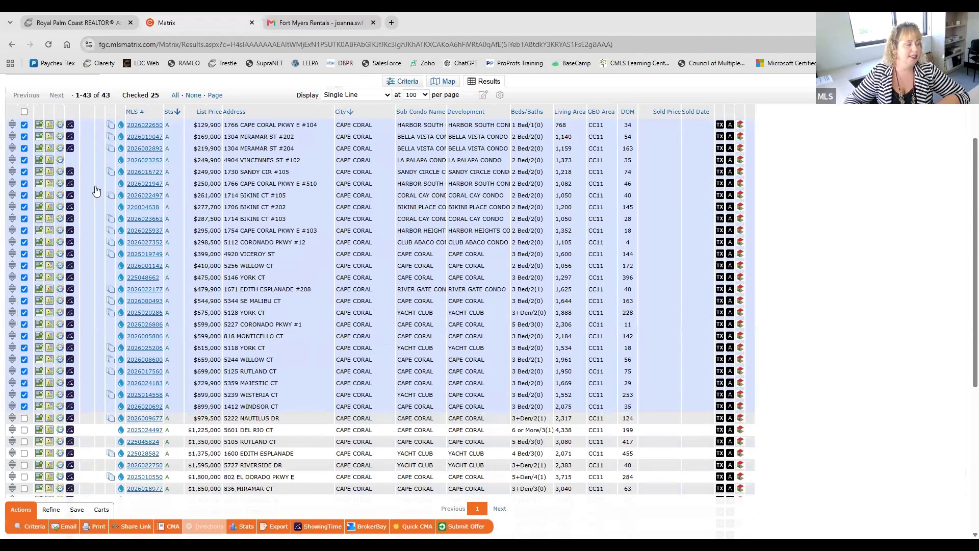
pyautogui.click(24, 111)
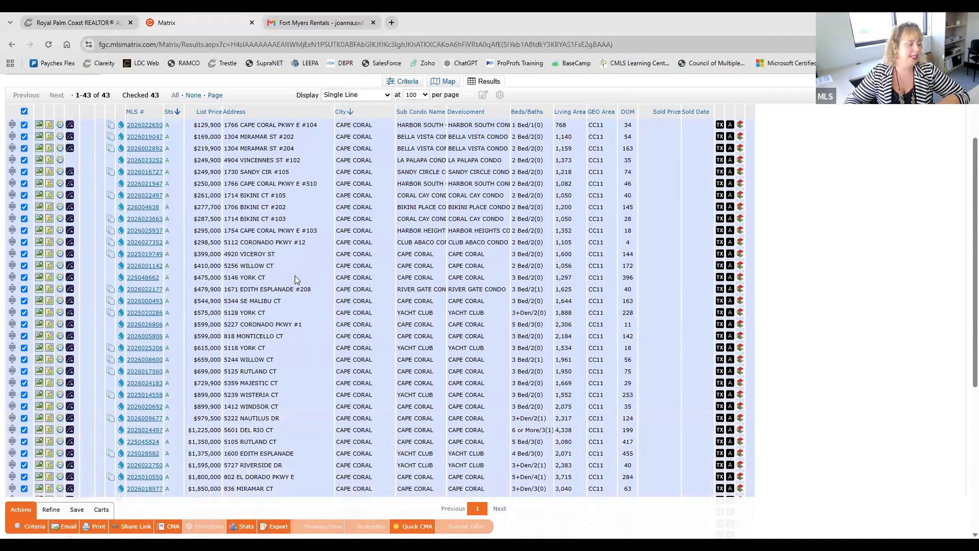
pyautogui.scroll(-3, 295, 280)
pyautogui.scroll(2, 294, 276)
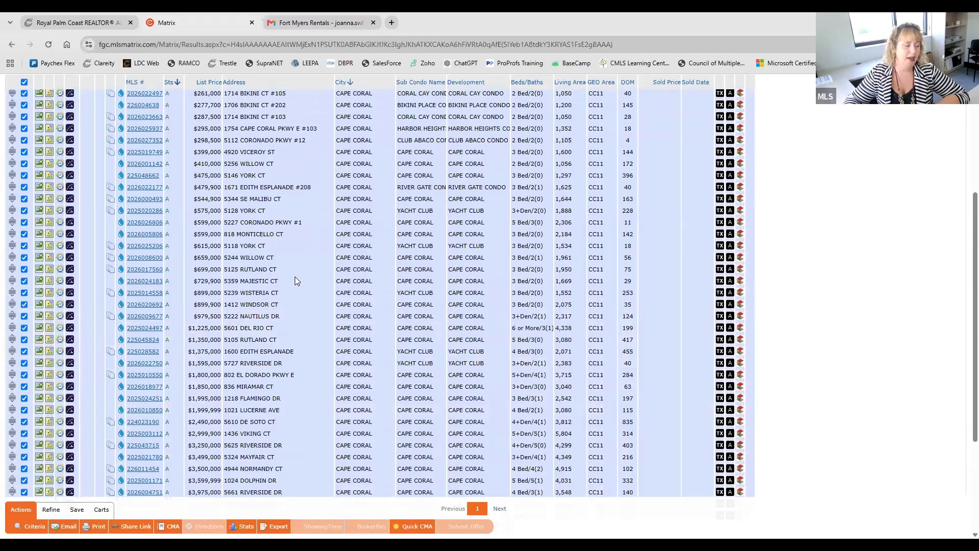
pyautogui.scroll(1, 295, 276)
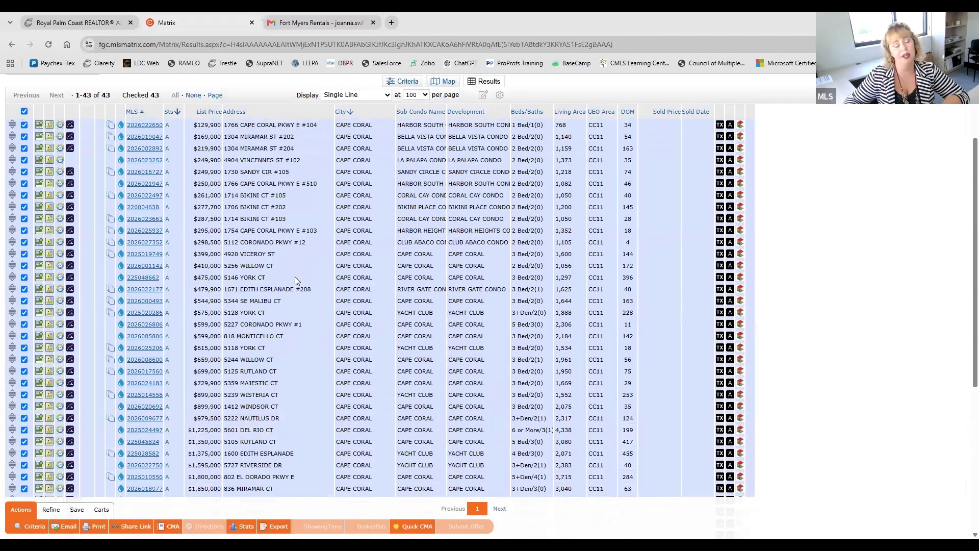
# Step: Try deselecting the third, eighth and thirteenth listings, then select all listings again
pyautogui.click(24, 148)
pyautogui.click(24, 206)
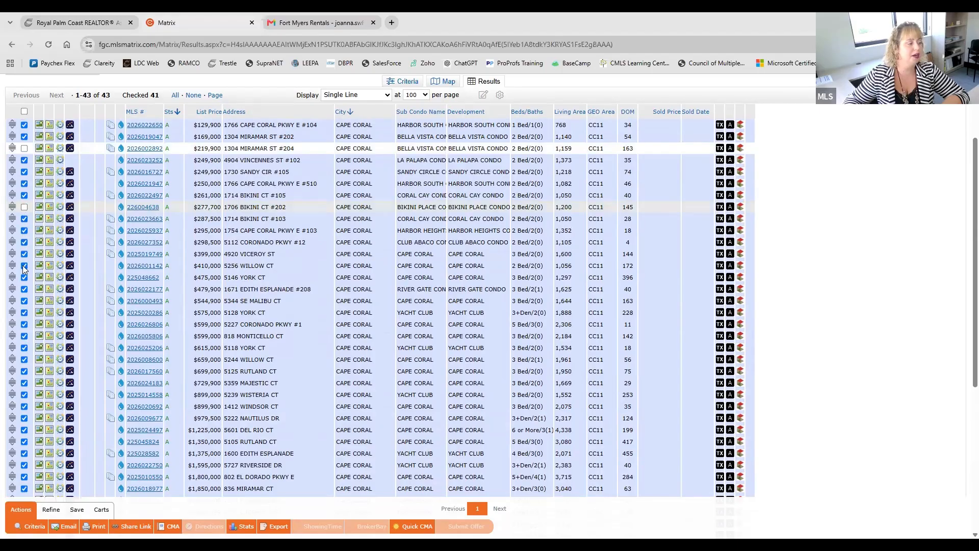
pyautogui.click(24, 266)
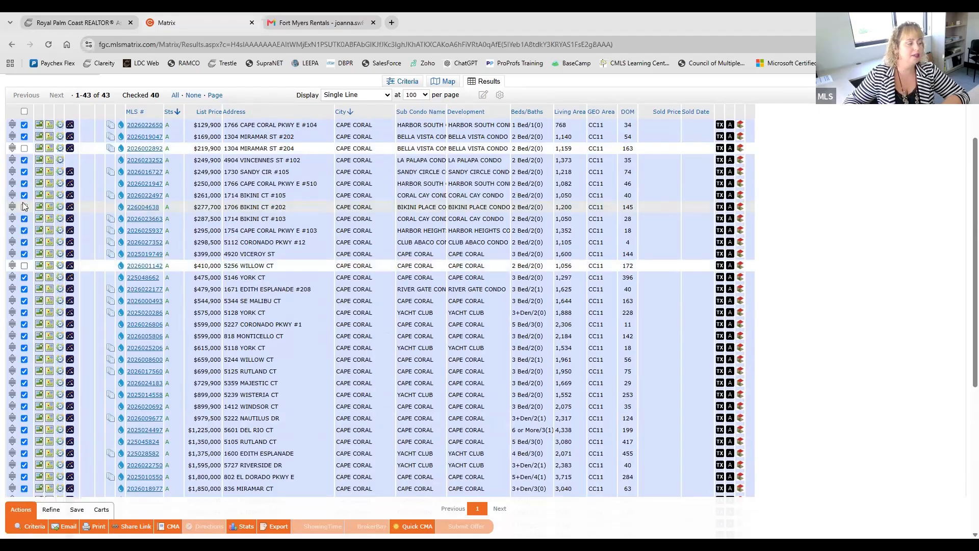
pyautogui.click(24, 111)
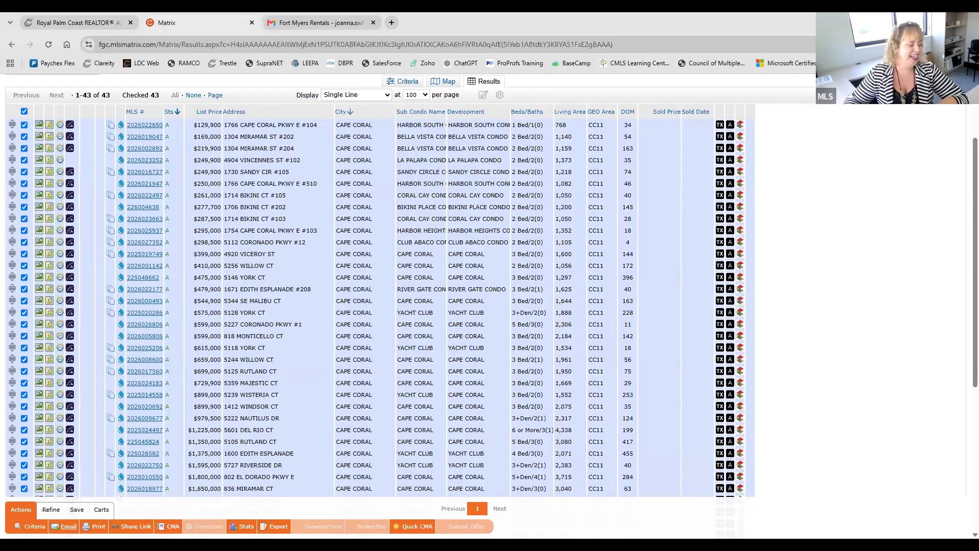
# Step: View the email form for the selected listings, then cancel the message
pyautogui.click(66, 526)
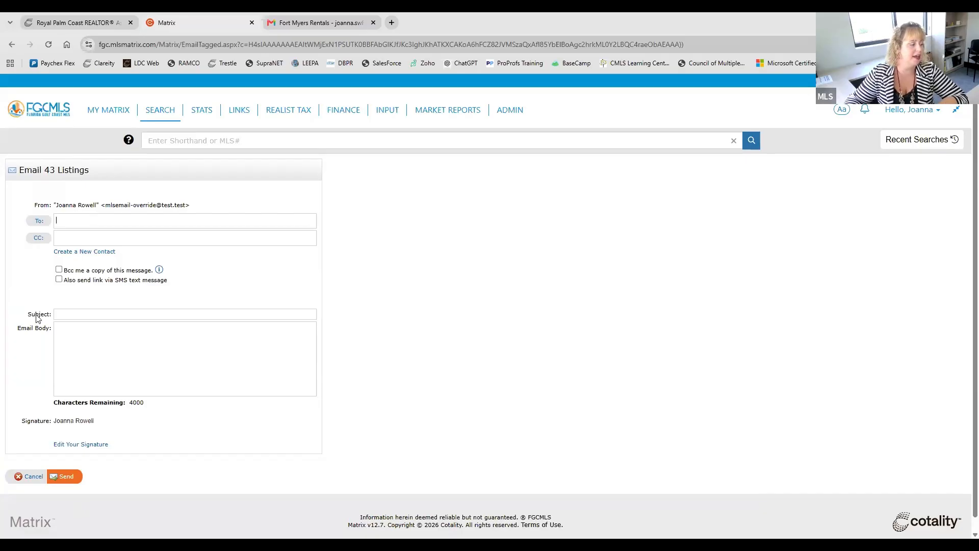
pyautogui.click(22, 476)
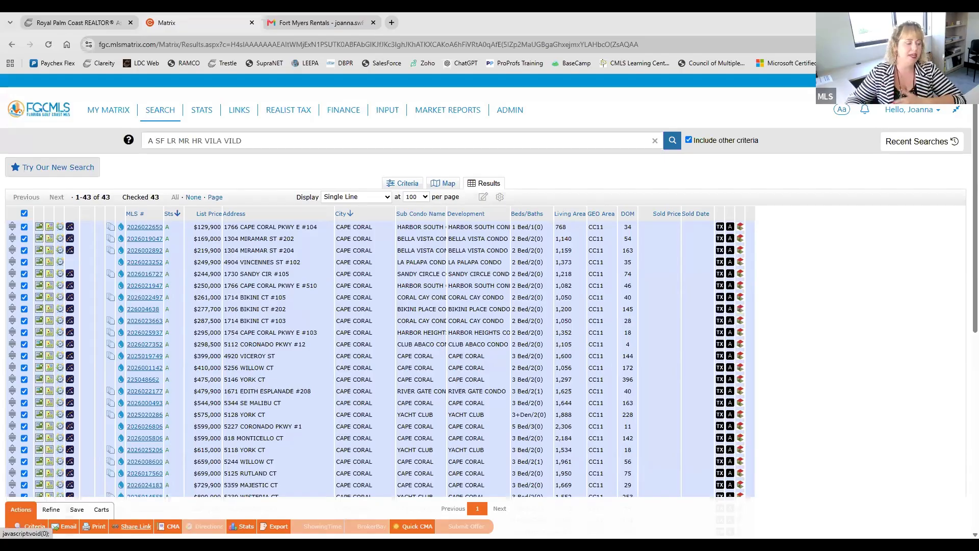
# Step: Generate a share link for the selected listings with the default listing set name and copy its URL
pyautogui.click(133, 526)
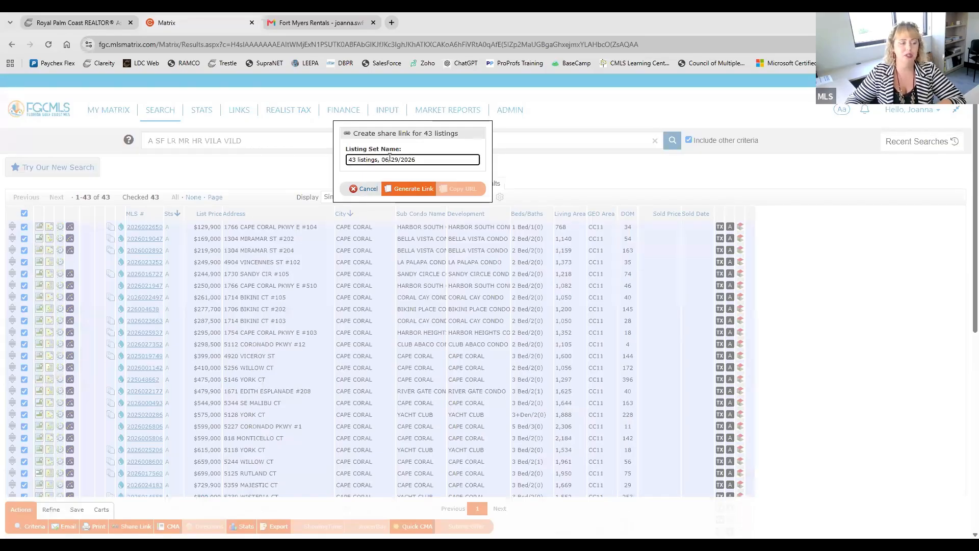
pyautogui.click(402, 189)
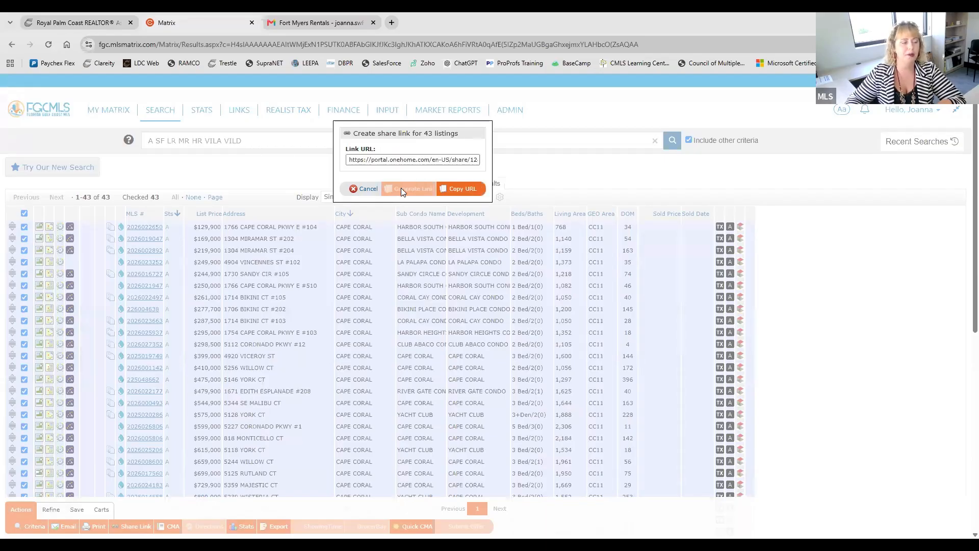
pyautogui.click(438, 161)
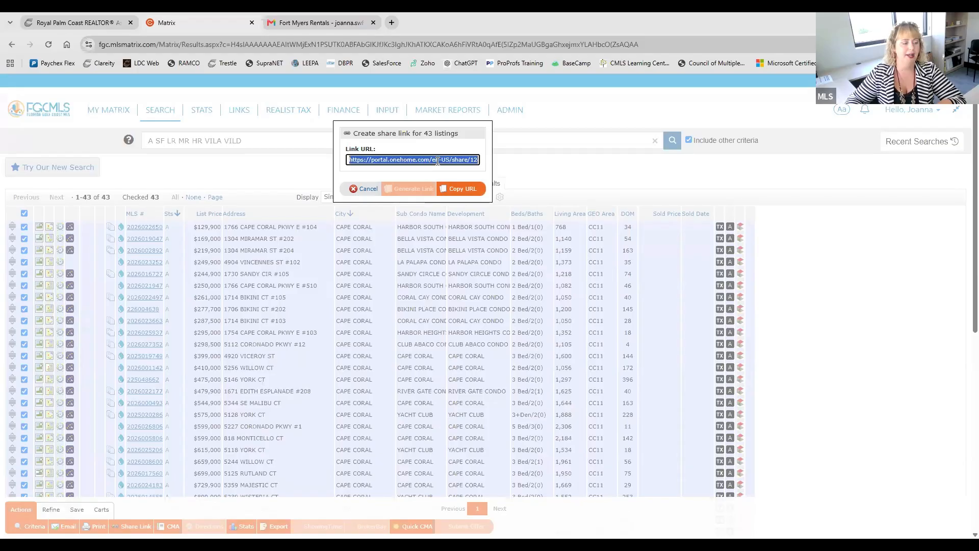
pyautogui.rightClick(438, 161)
pyautogui.click(469, 234)
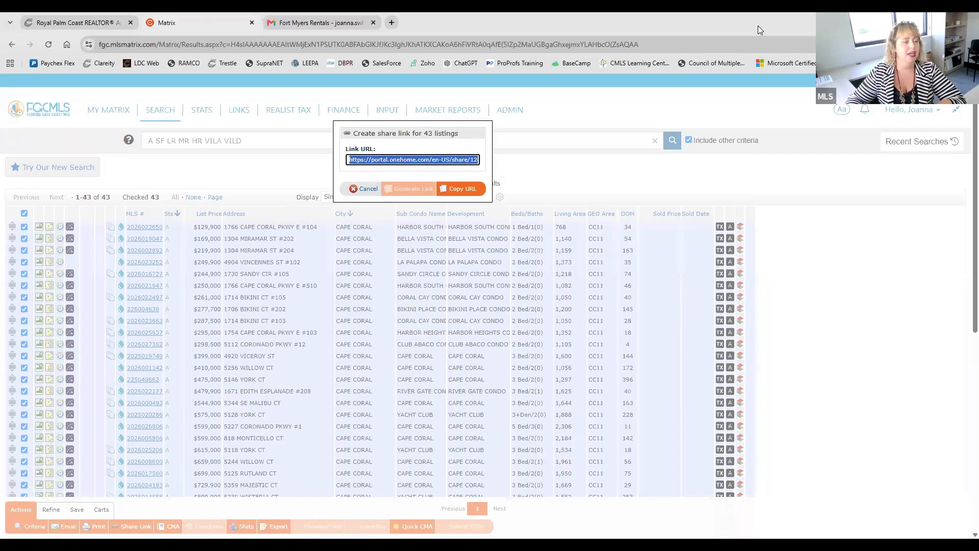
# Step: Open the copied share link in a new browser tab
pyautogui.click(396, 19)
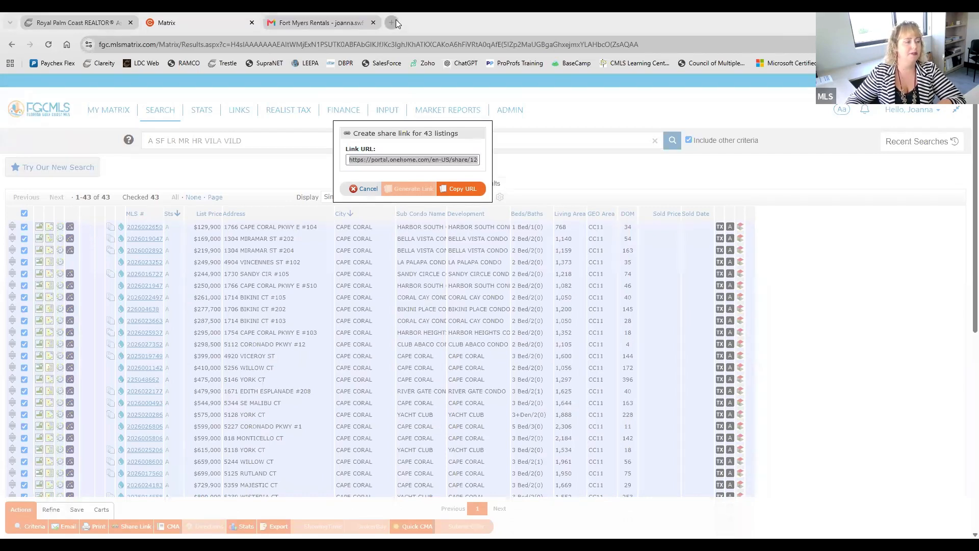
pyautogui.click(396, 22)
pyautogui.rightClick(125, 44)
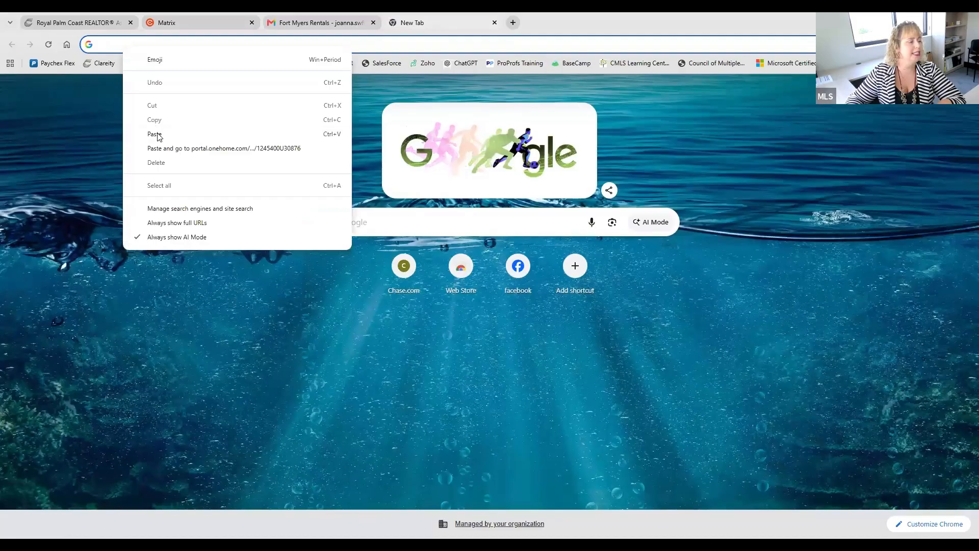
pyautogui.click(155, 134)
pyautogui.press('Return')
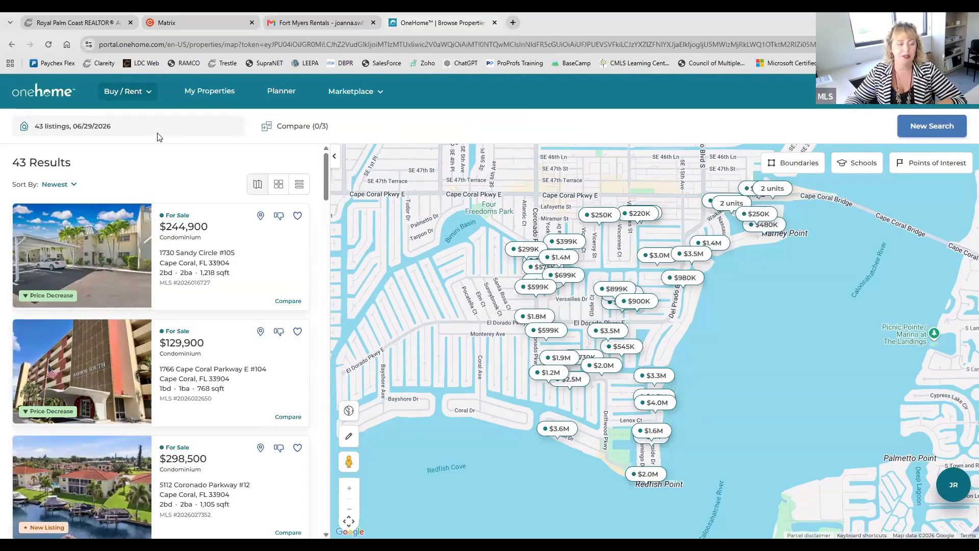
# Step: Look through the shared listings in OneHome, then return to Matrix and close the share link dialog
pyautogui.scroll(-4, 199, 306)
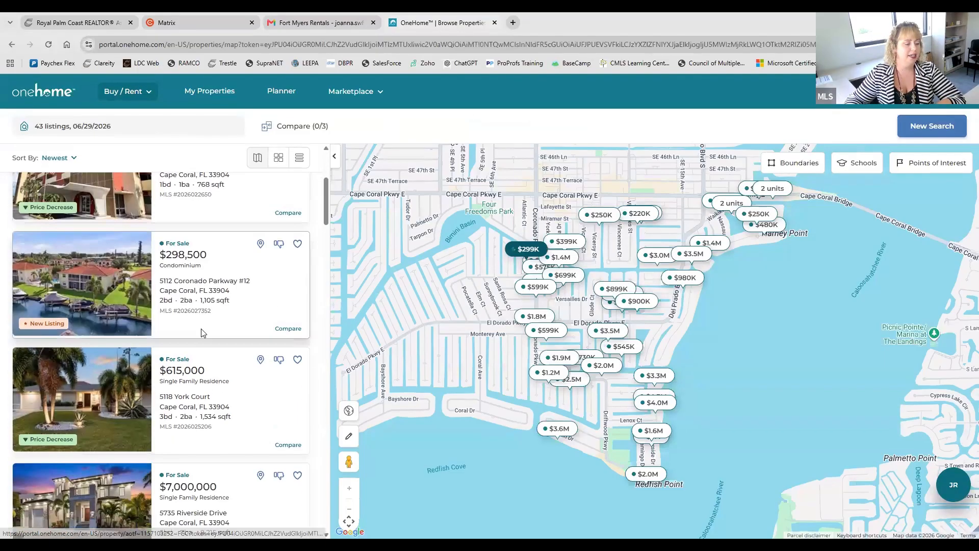
pyautogui.scroll(-10, 201, 330)
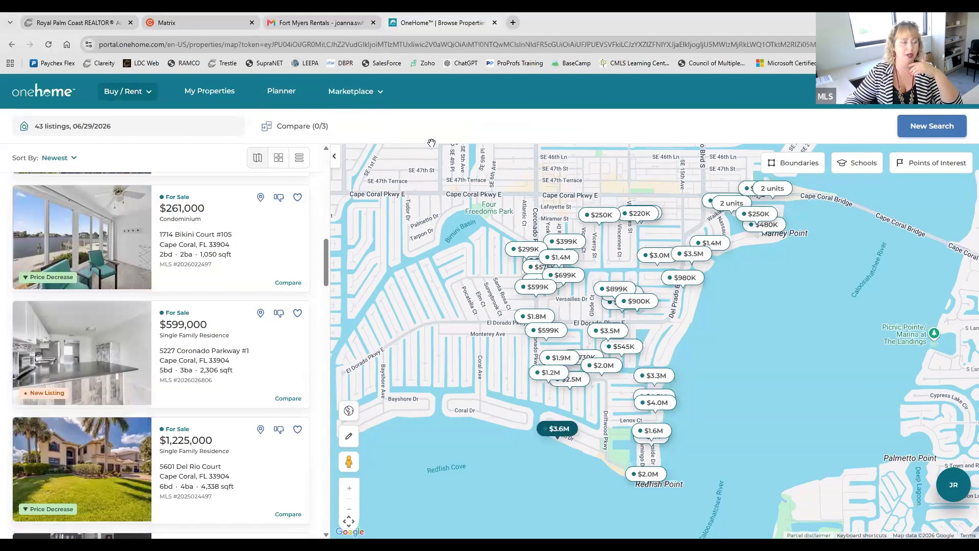
pyautogui.click(204, 23)
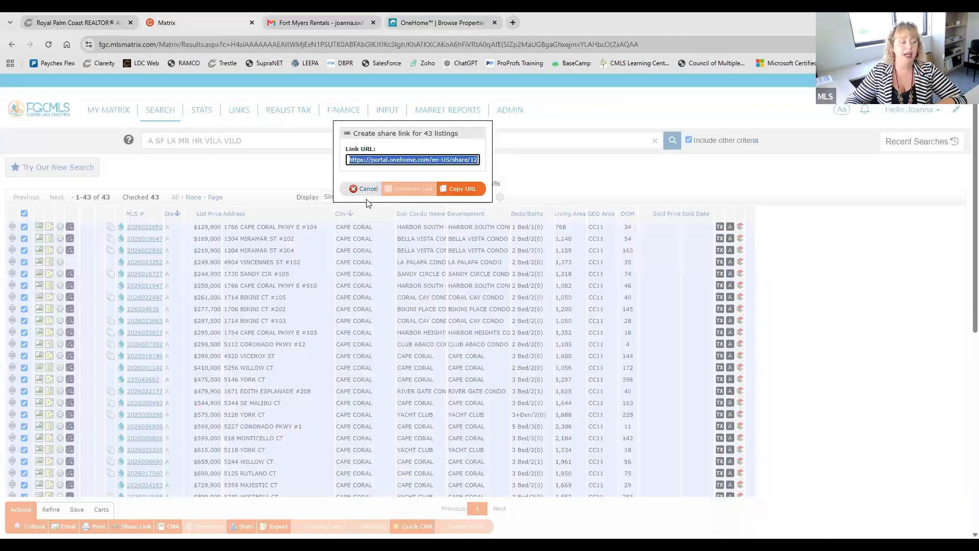
pyautogui.click(364, 191)
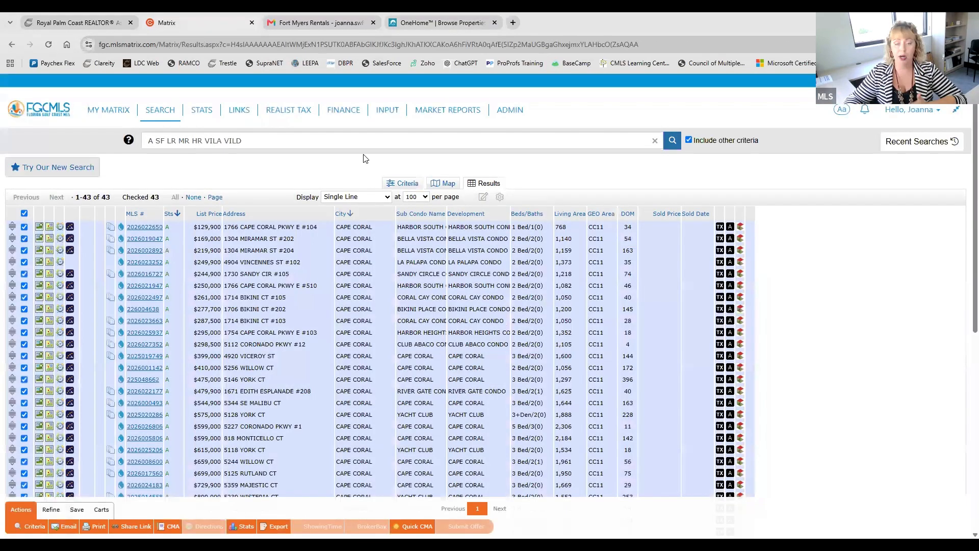
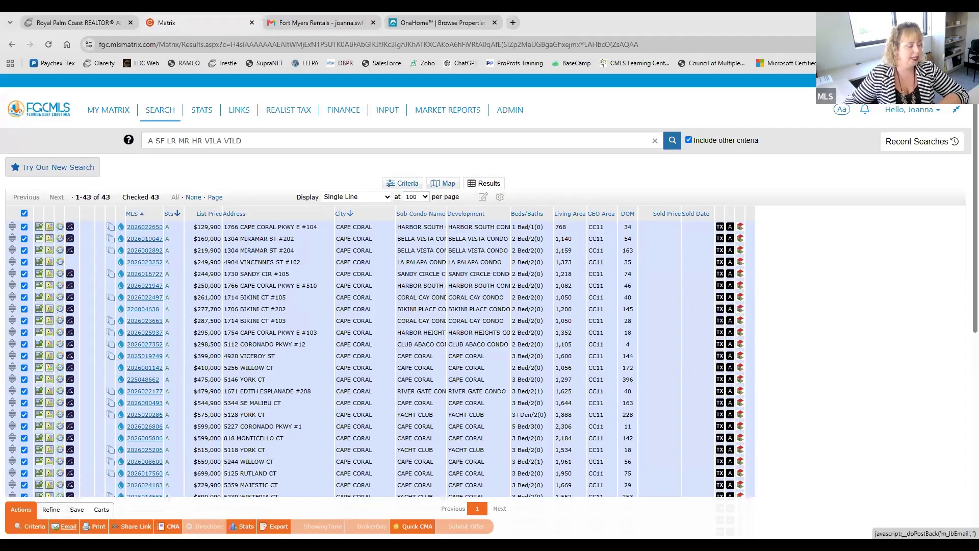
# Step: Start an email of the selected listings to a saved contact, try the SMS link option, then cancel the message
pyautogui.click(66, 527)
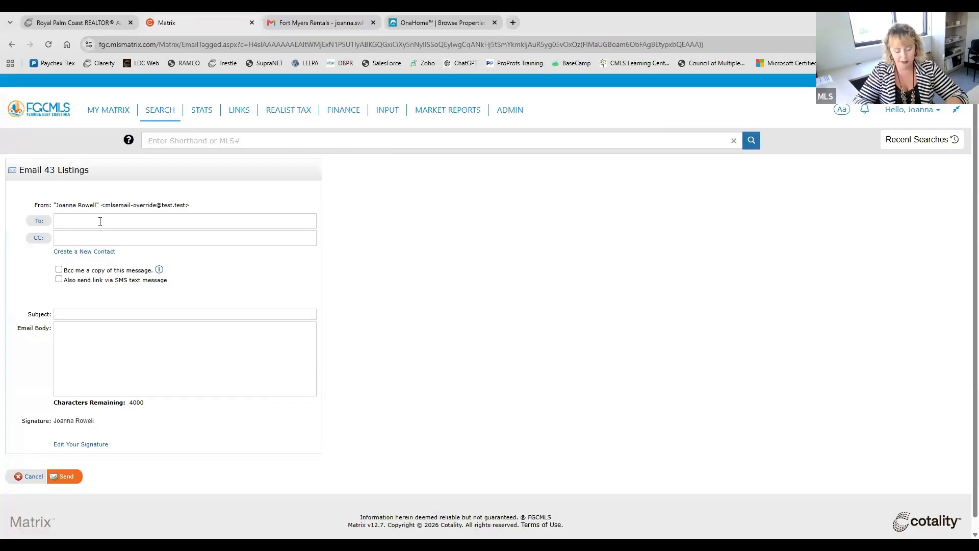
pyautogui.write('joan')
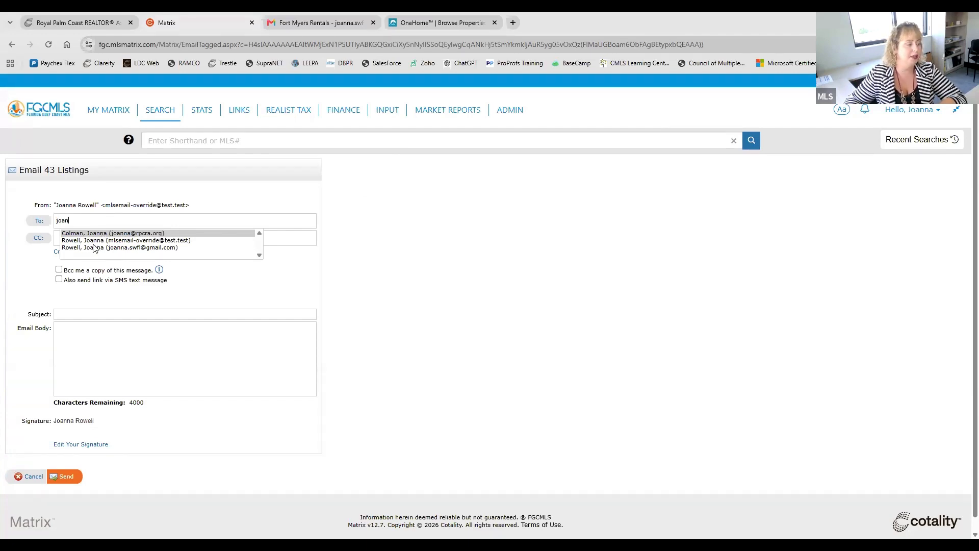
pyautogui.click(109, 248)
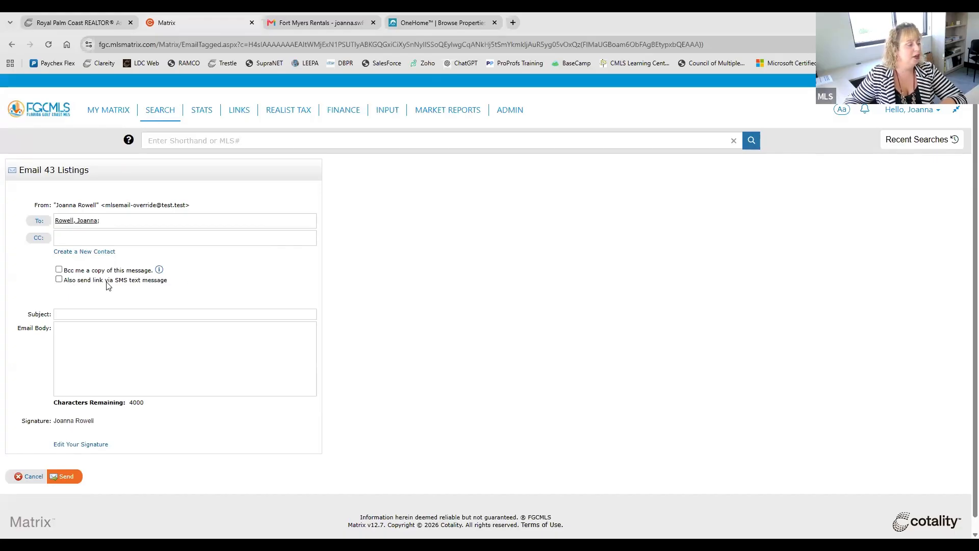
pyautogui.click(59, 279)
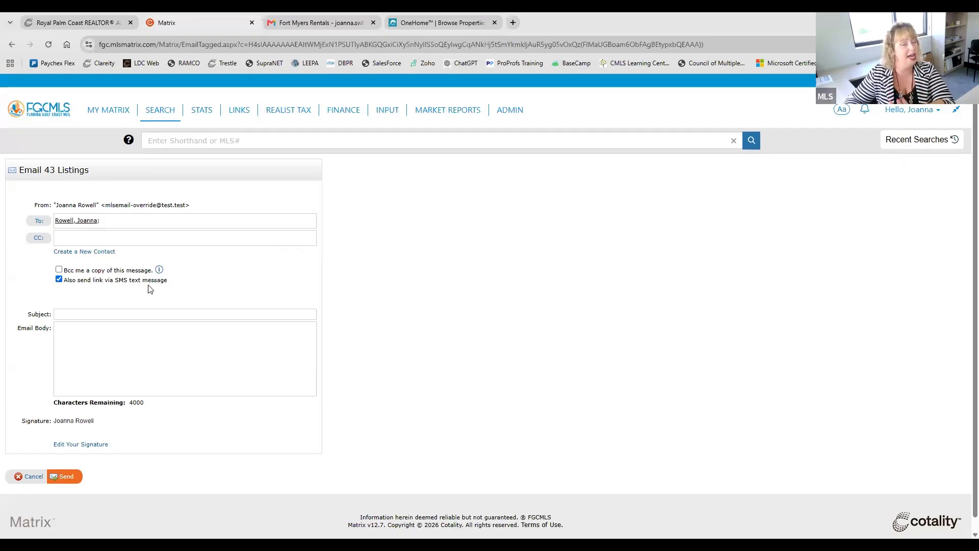
pyautogui.click(59, 279)
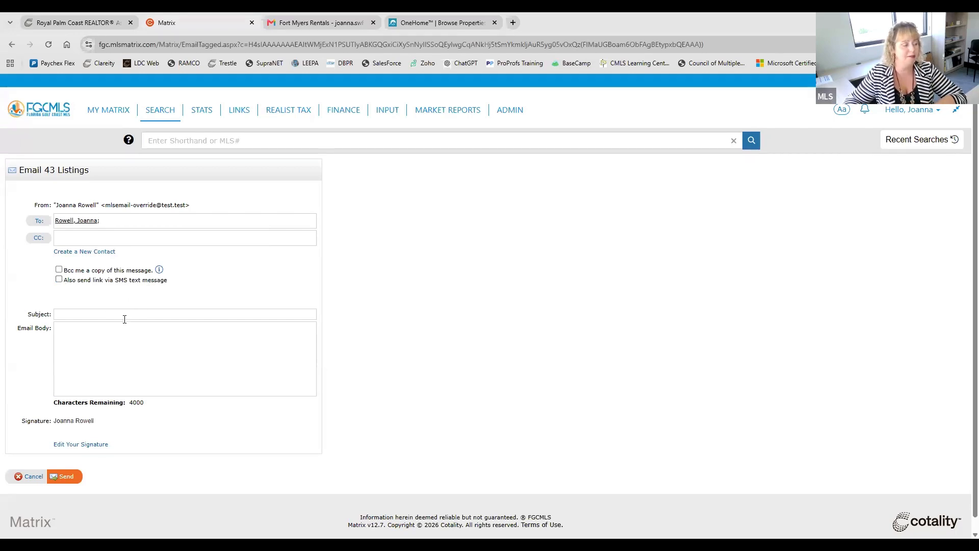
pyautogui.click(125, 318)
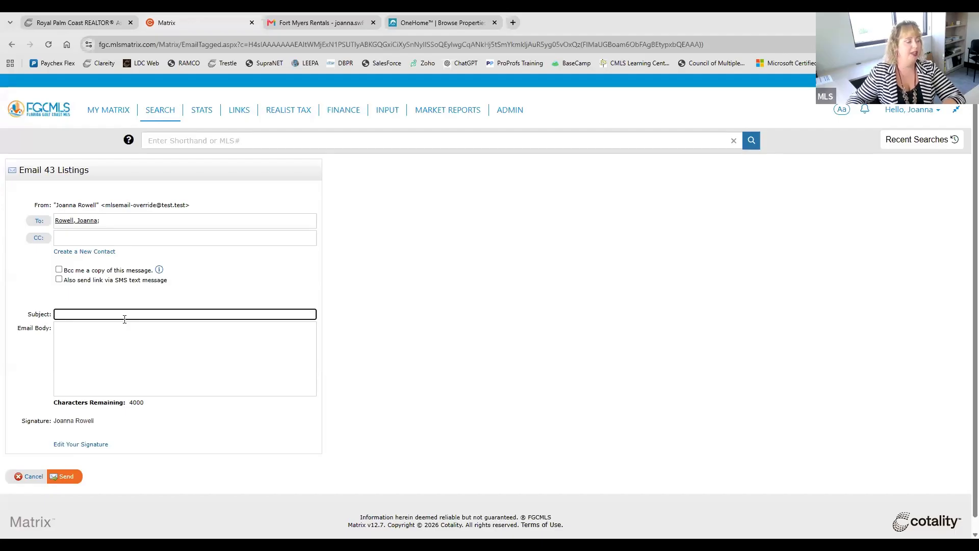
pyautogui.click(147, 366)
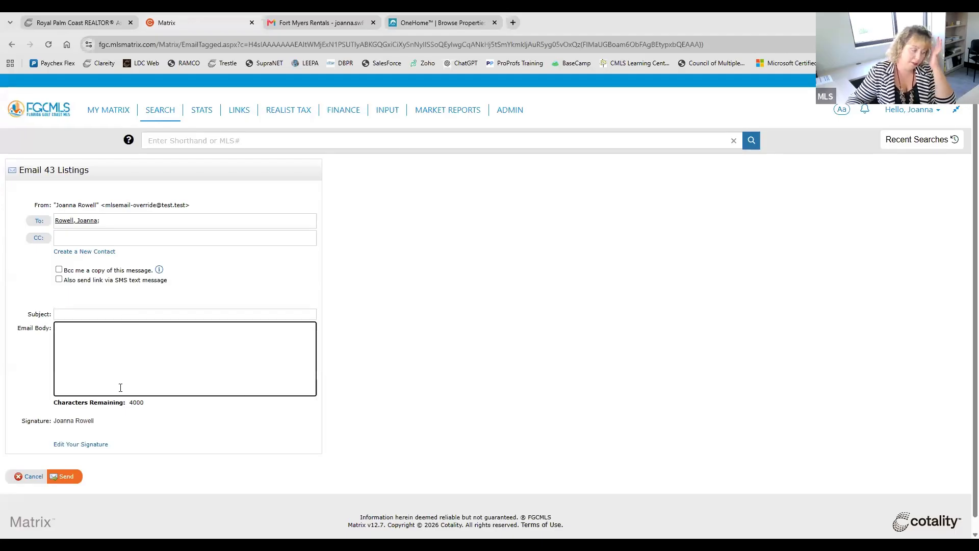
pyautogui.click(22, 478)
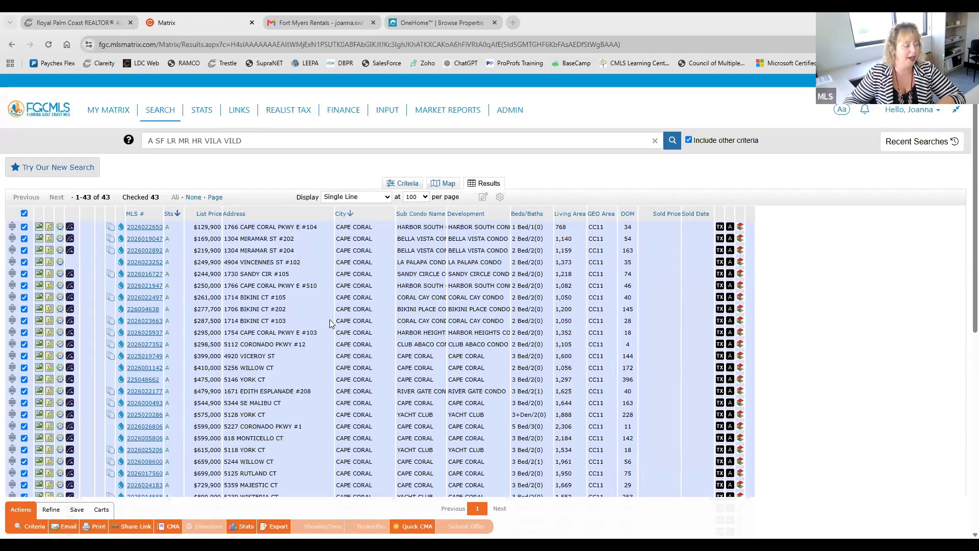
# Step: Look over the save, refine and cart options for the search results, then start a new auto email
pyautogui.click(82, 510)
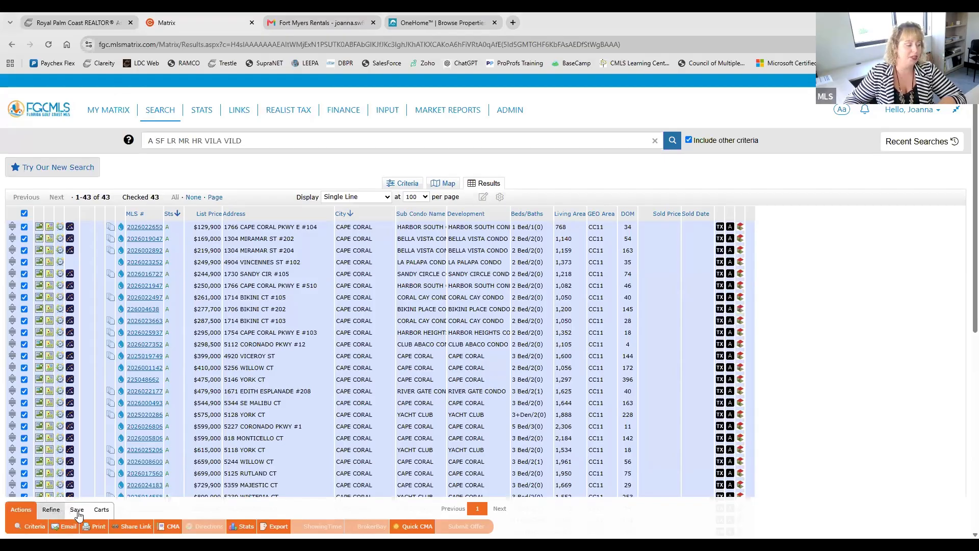
pyautogui.click(77, 511)
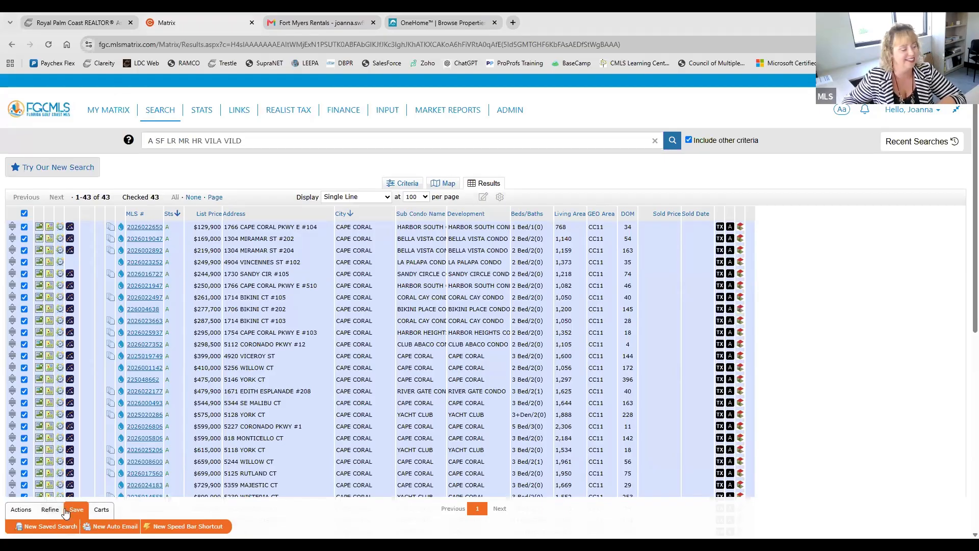
pyautogui.click(21, 509)
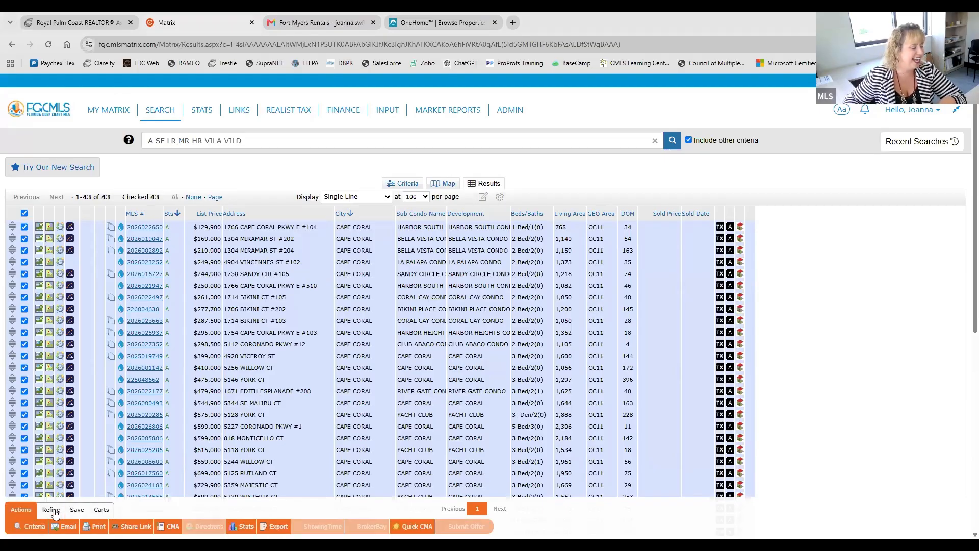
pyautogui.click(55, 512)
pyautogui.click(101, 509)
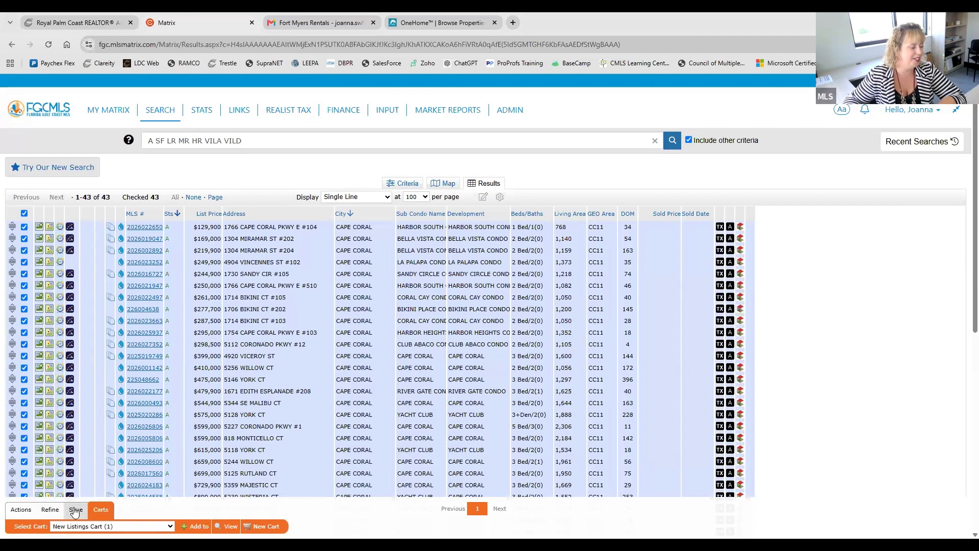
pyautogui.click(76, 509)
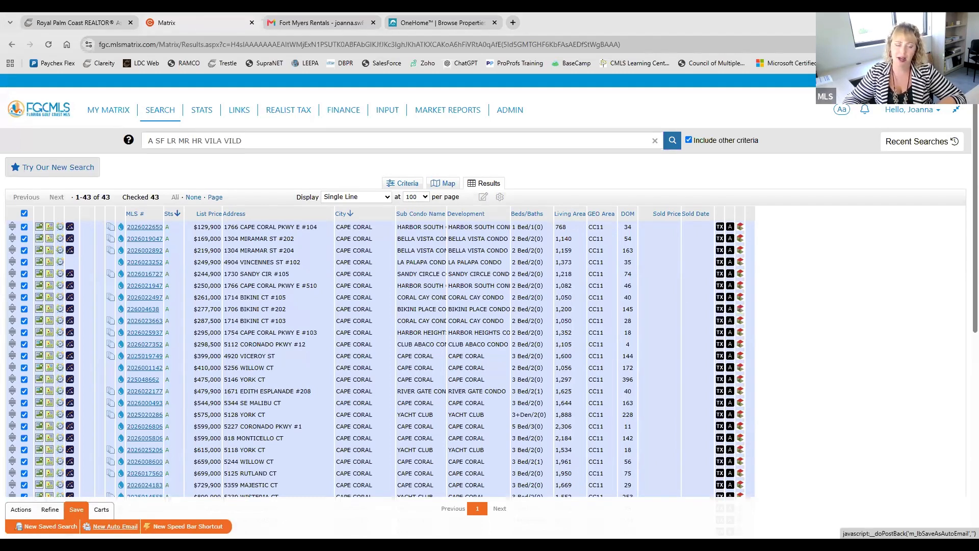
pyautogui.click(115, 526)
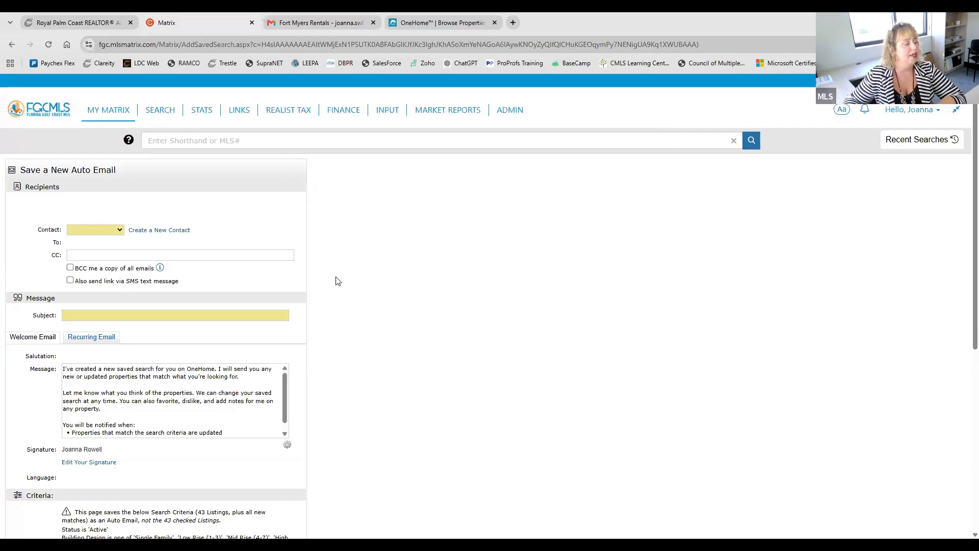
pyautogui.scroll(-1, 339, 280)
pyautogui.scroll(-2, 329, 273)
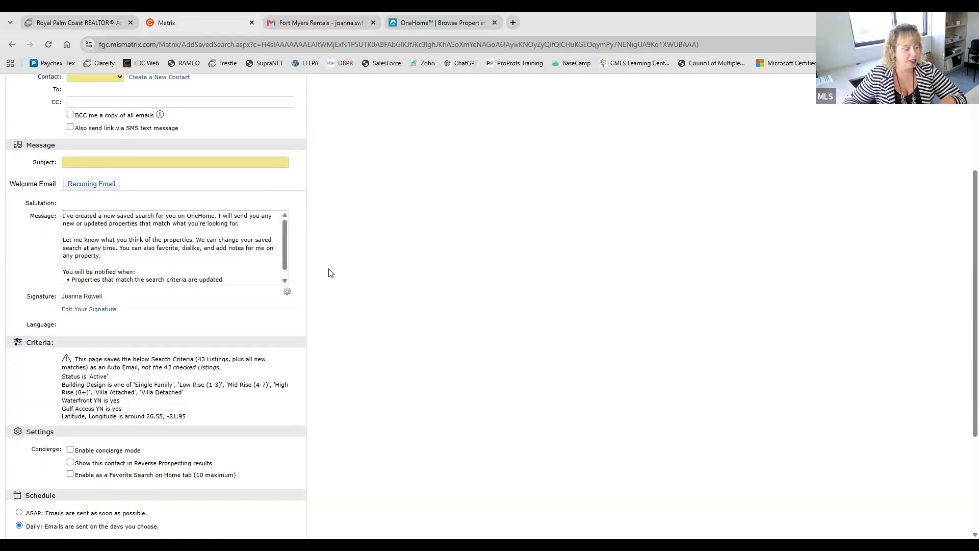
pyautogui.scroll(3, 356, 297)
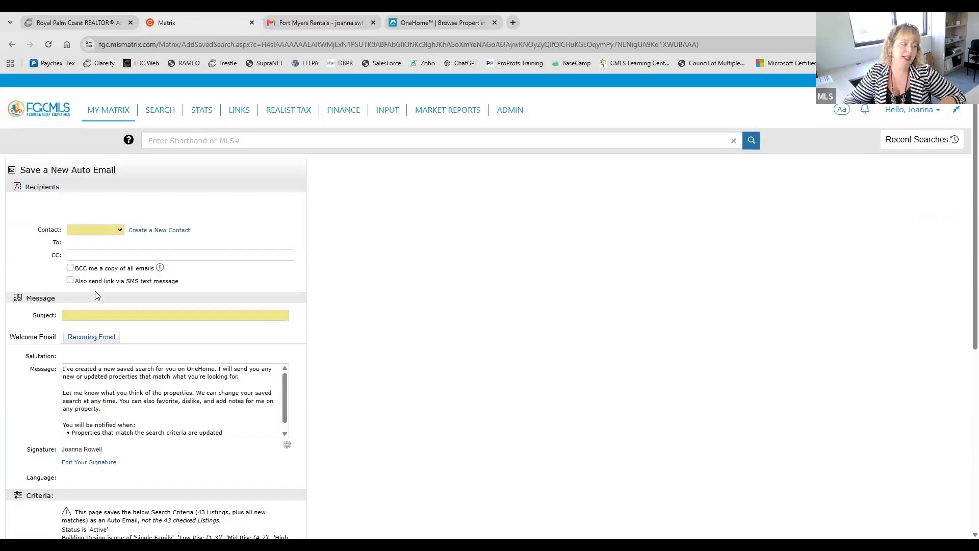
# Step: View the saved contacts and the form for creating a new contact, then cancel that form
pyautogui.click(97, 230)
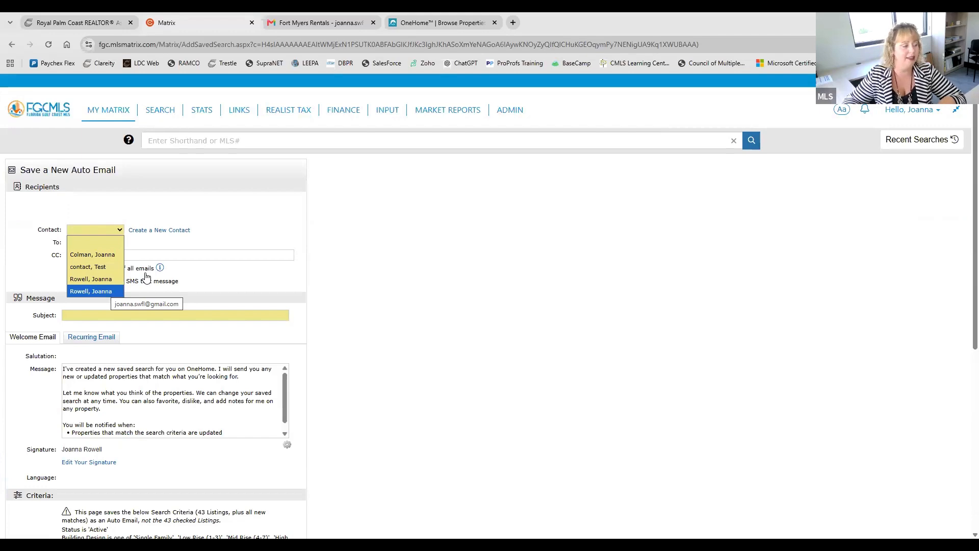
pyautogui.click(145, 212)
pyautogui.click(153, 230)
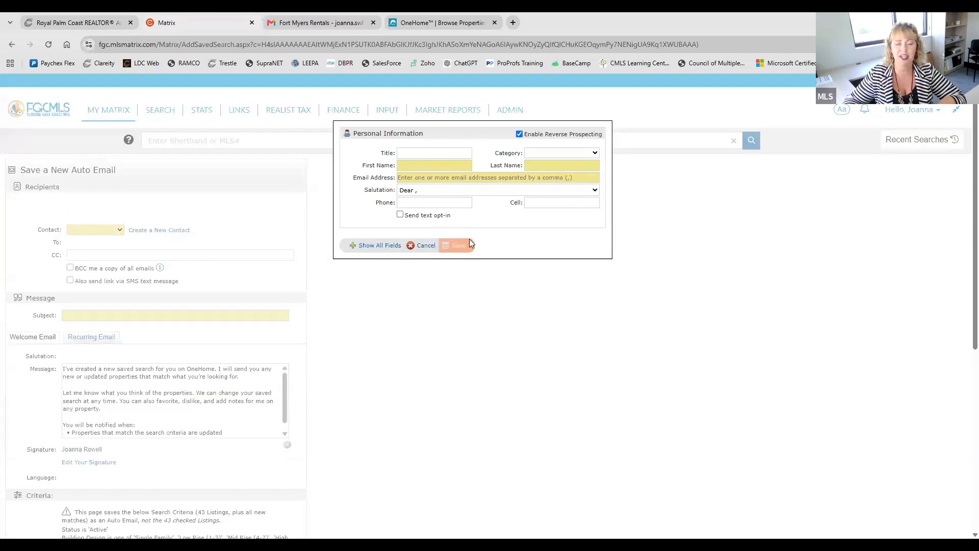
pyautogui.click(425, 246)
# Step: Choose the last saved contact in the list as the auto email's recipient
pyautogui.click(97, 230)
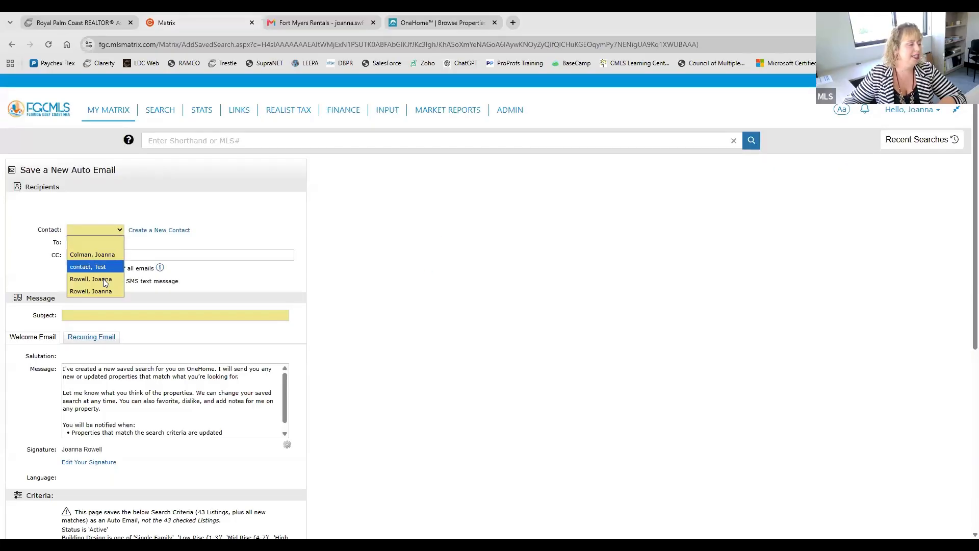
pyautogui.click(103, 278)
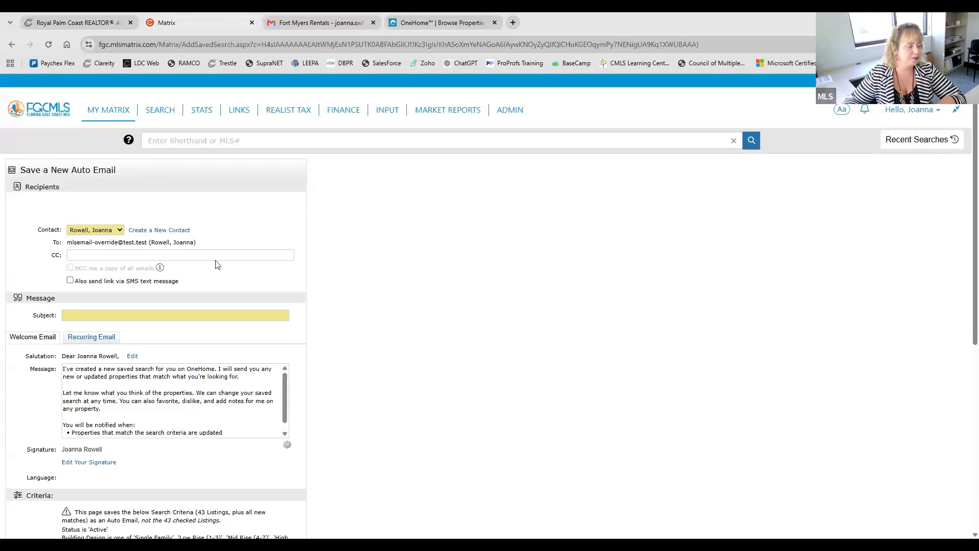
pyautogui.click(104, 230)
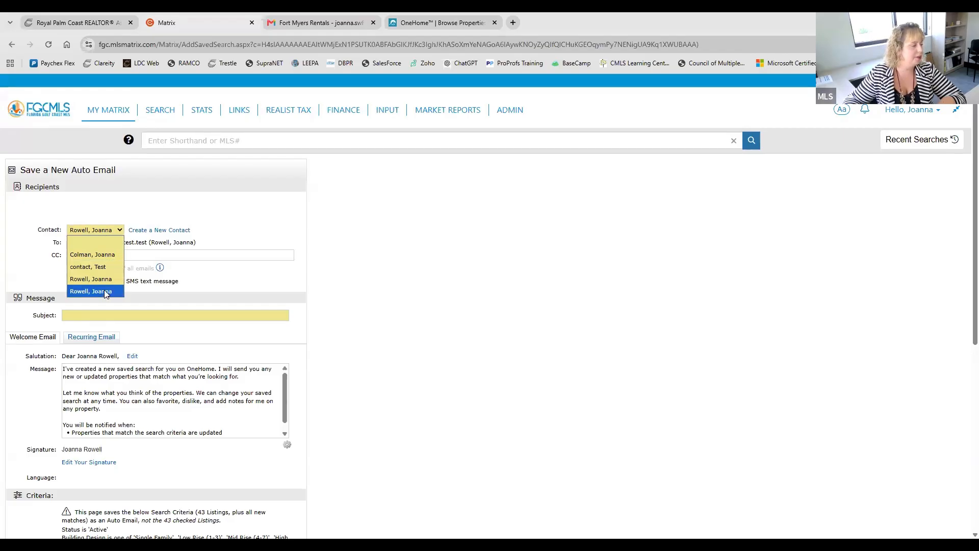
pyautogui.click(106, 292)
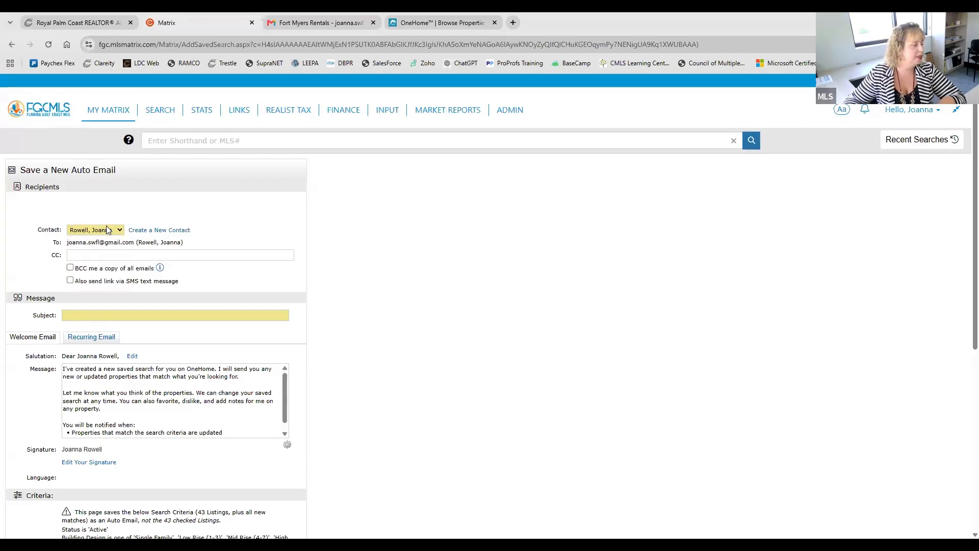
# Step: Leave the CC recipients blank and enable also sending the link via SMS text message
pyautogui.click(154, 256)
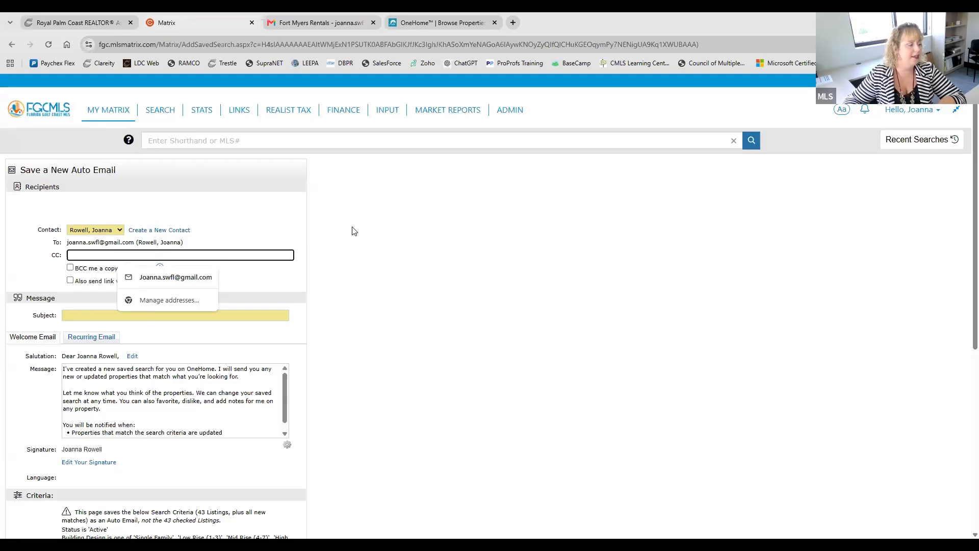
pyautogui.scroll(-1, 354, 231)
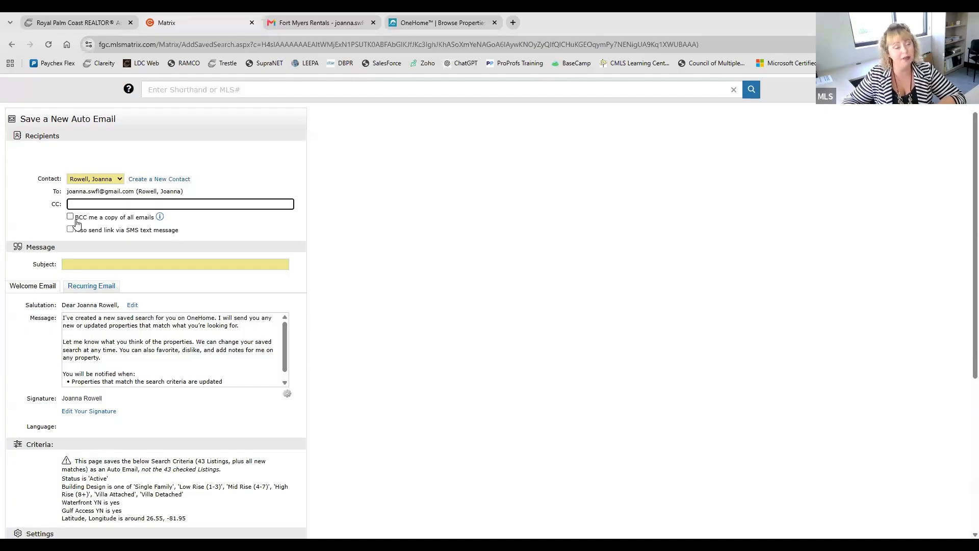
pyautogui.click(223, 221)
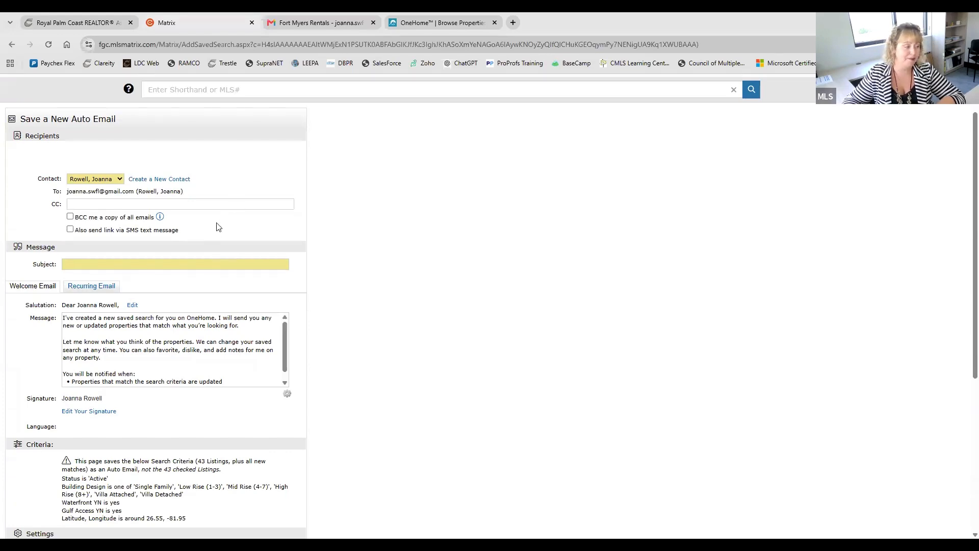
pyautogui.click(70, 230)
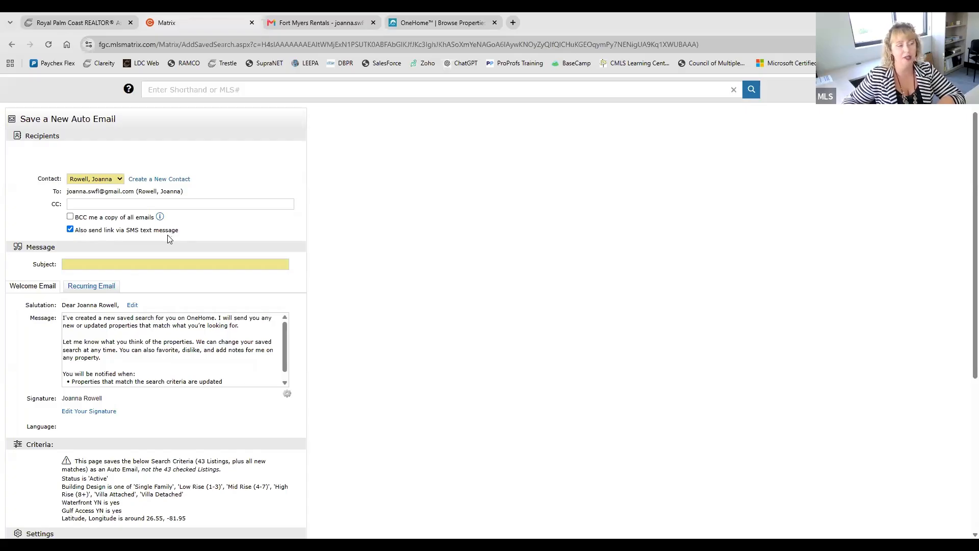
# Step: Set the auto email's subject to "Daily List Properties"
pyautogui.scroll(-1, 305, 230)
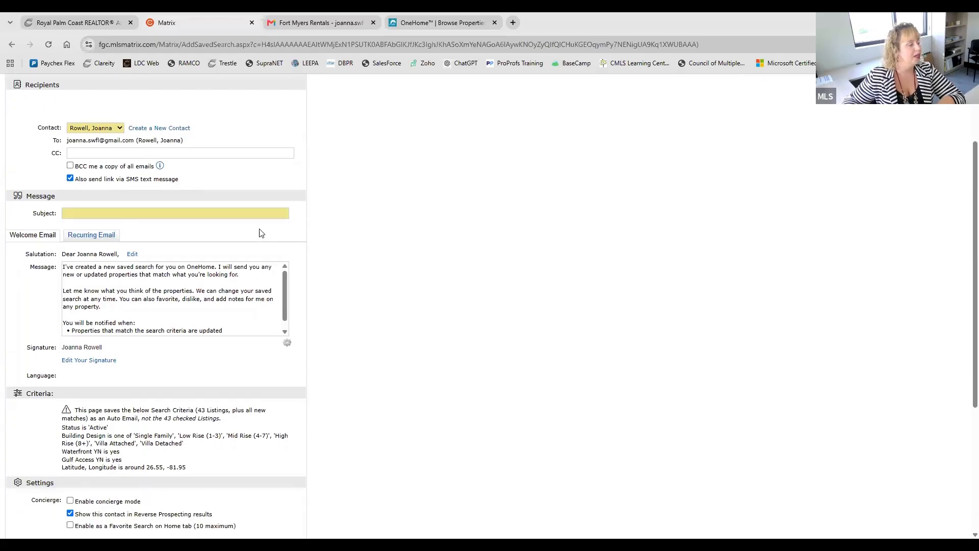
pyautogui.click(154, 215)
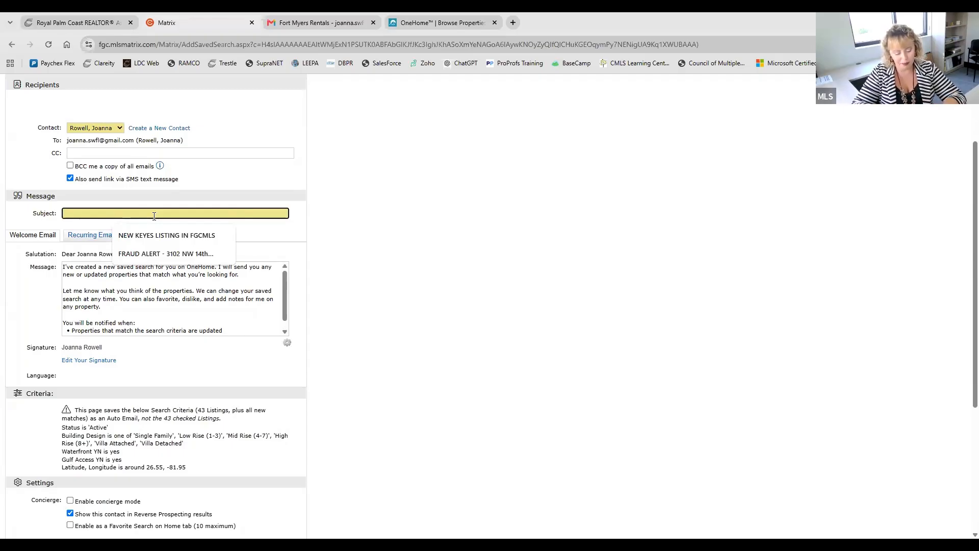
pyautogui.write('Daily L')
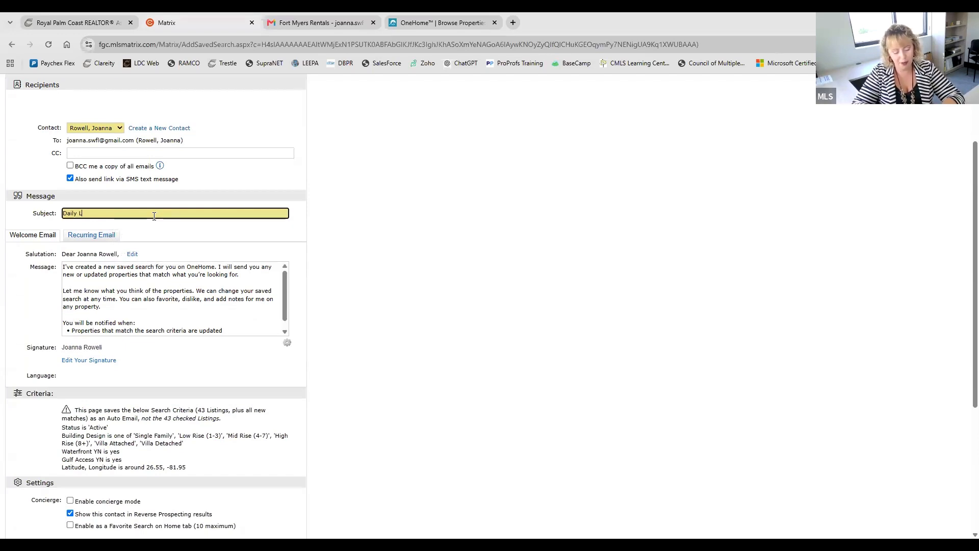
pyautogui.write('ist ')
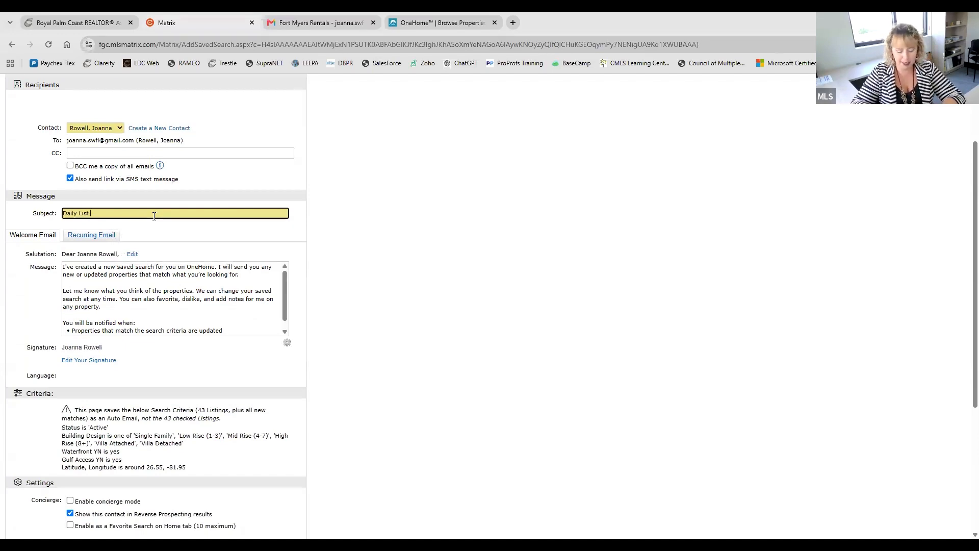
pyautogui.write('Propertie')
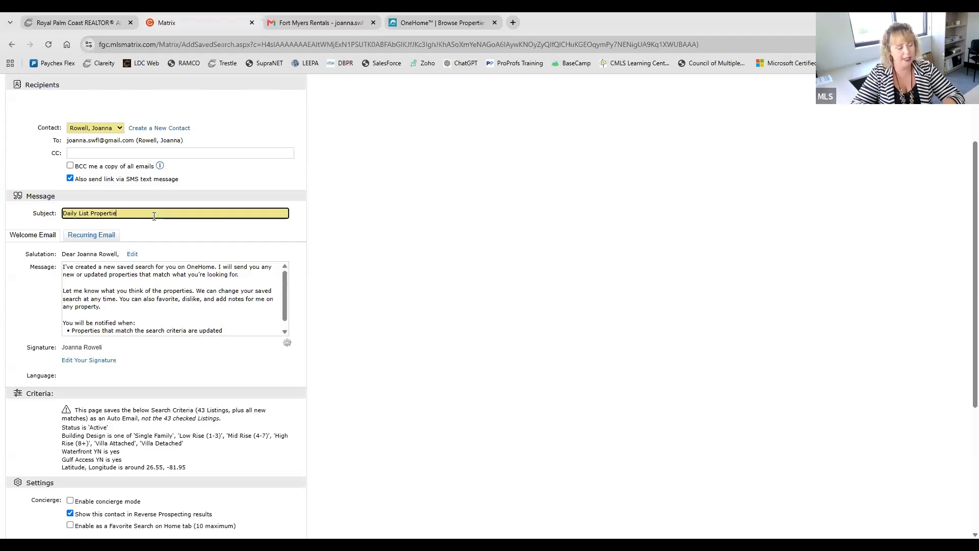
pyautogui.write('s')
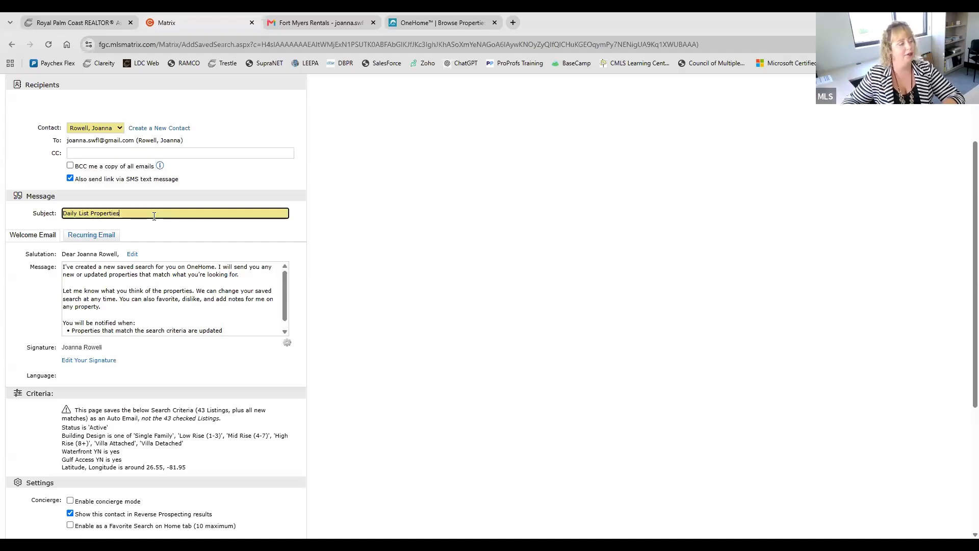
pyautogui.click(231, 241)
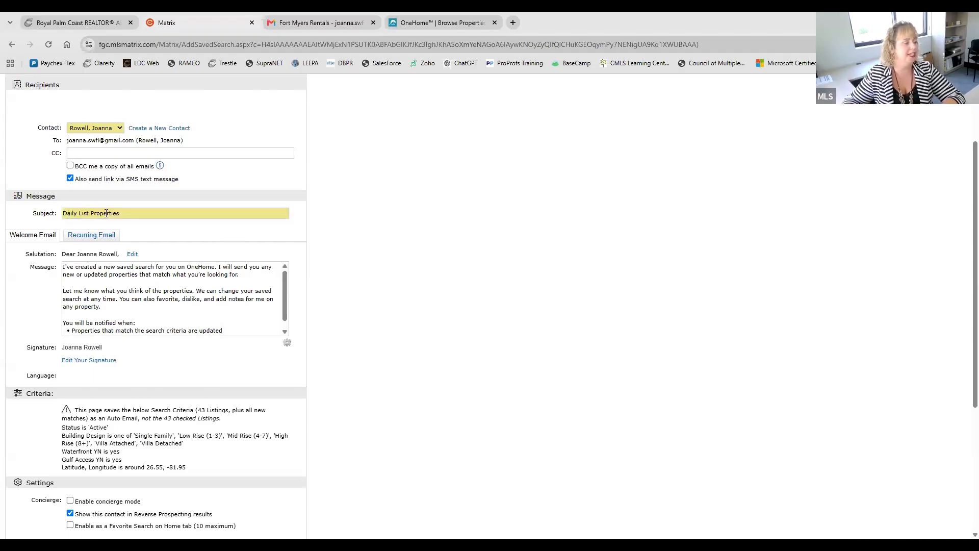
pyautogui.scroll(-2, 348, 246)
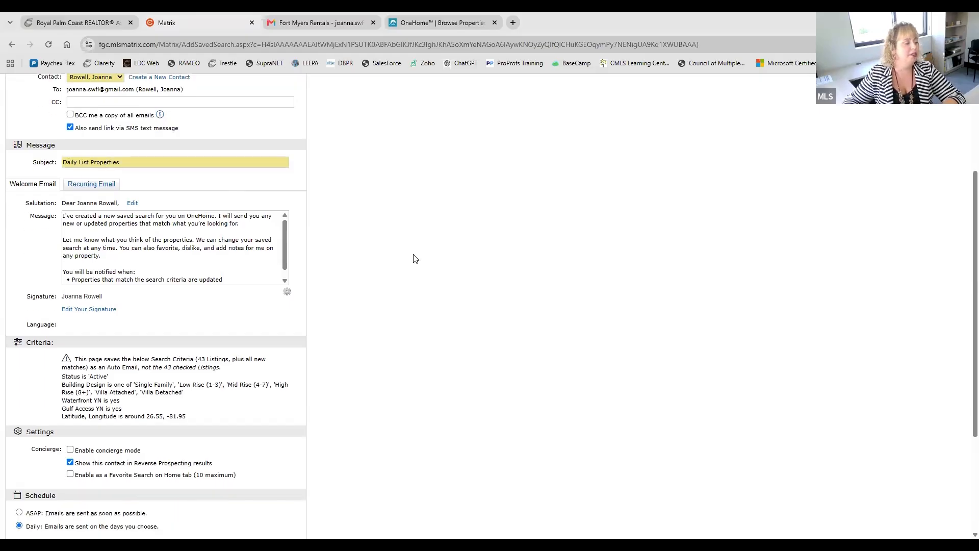
pyautogui.scroll(2, 413, 258)
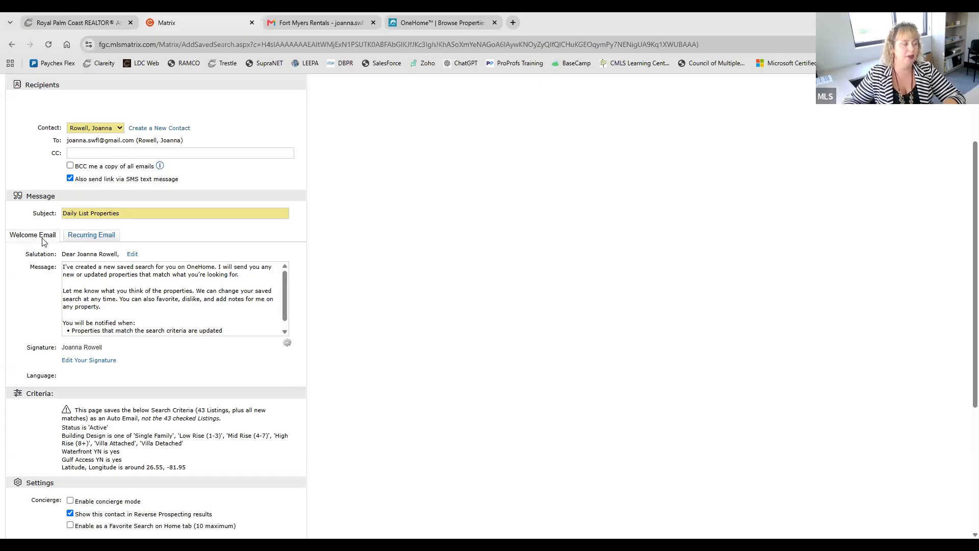
# Step: Compare the message texts of the auto email's Welcome Email and Recurring Email
pyautogui.click(81, 241)
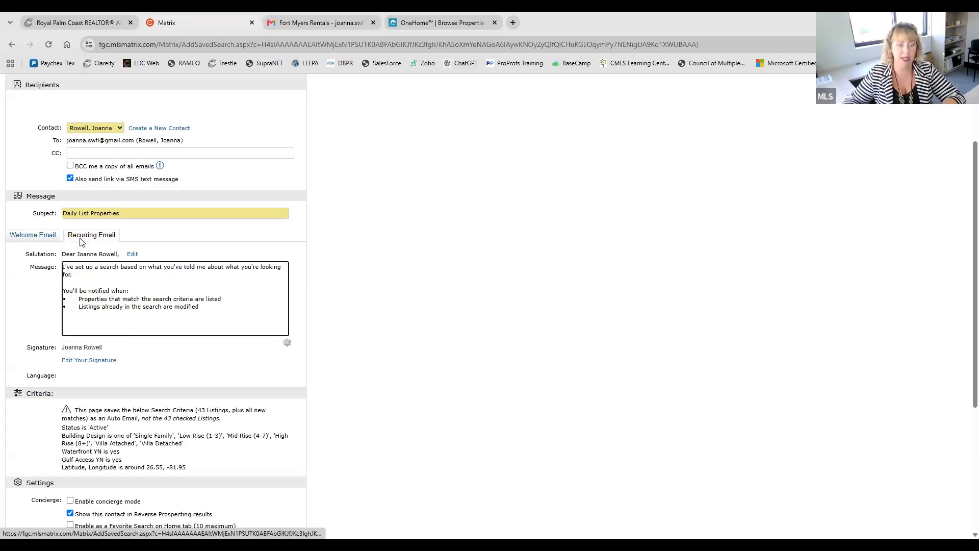
pyautogui.click(31, 241)
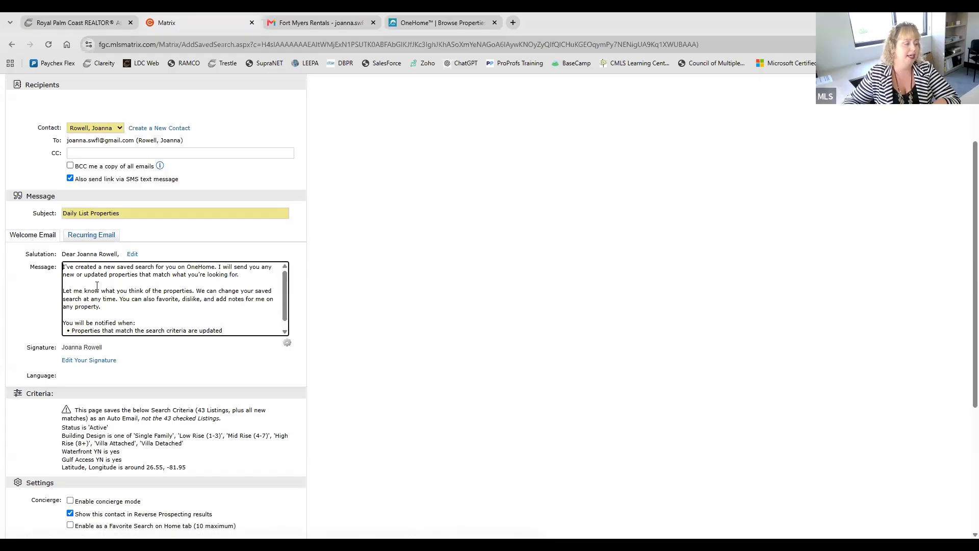
pyautogui.scroll(-1, 159, 326)
pyautogui.scroll(1, 160, 327)
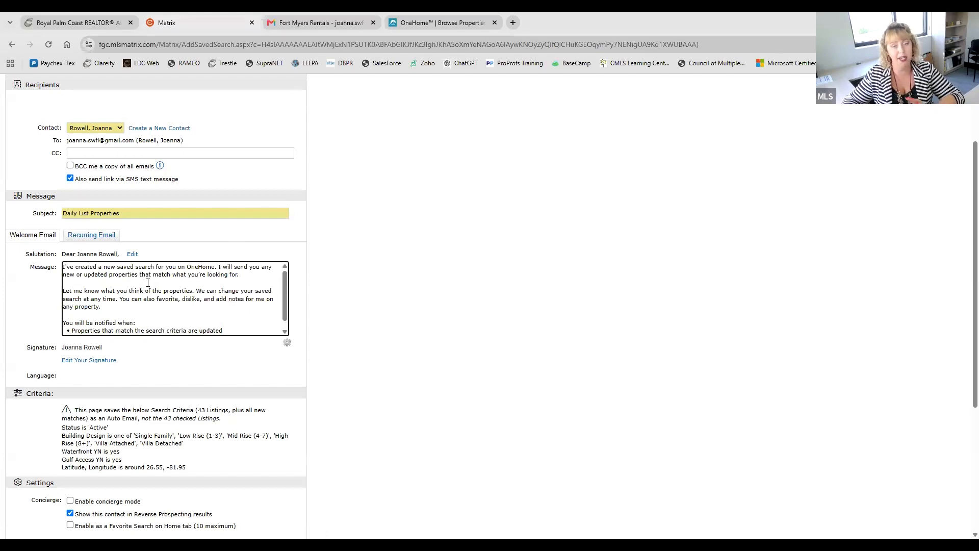
pyautogui.click(103, 238)
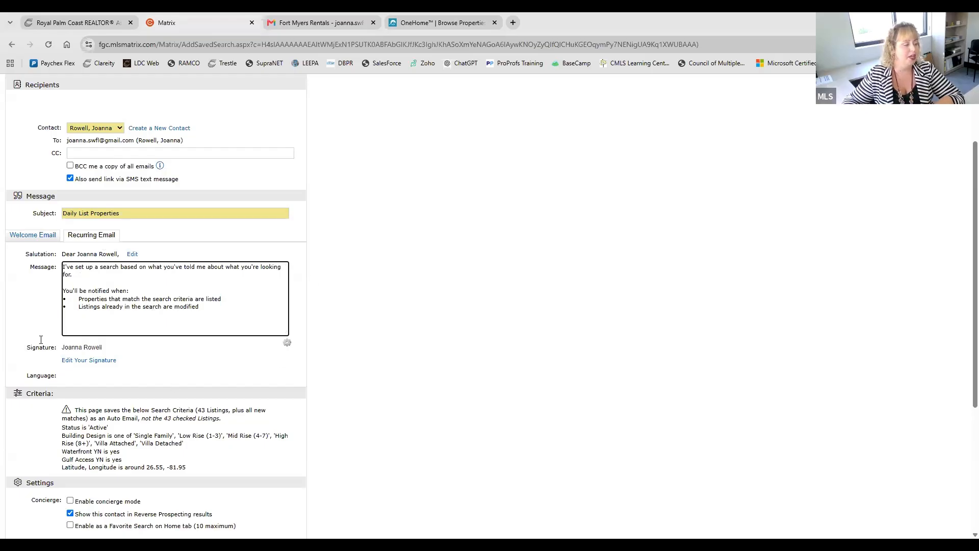
# Step: Review the auto email's saved search criteria, including status, building design, waterfront, gulf access and map coordinates
pyautogui.scroll(-2, 279, 319)
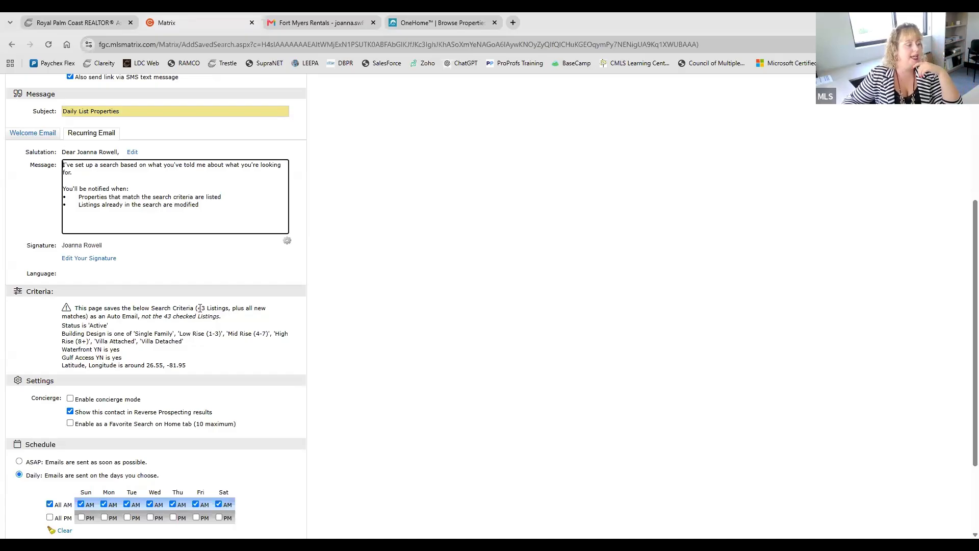
pyautogui.moveTo(198, 308); pyautogui.dragTo(228, 311)
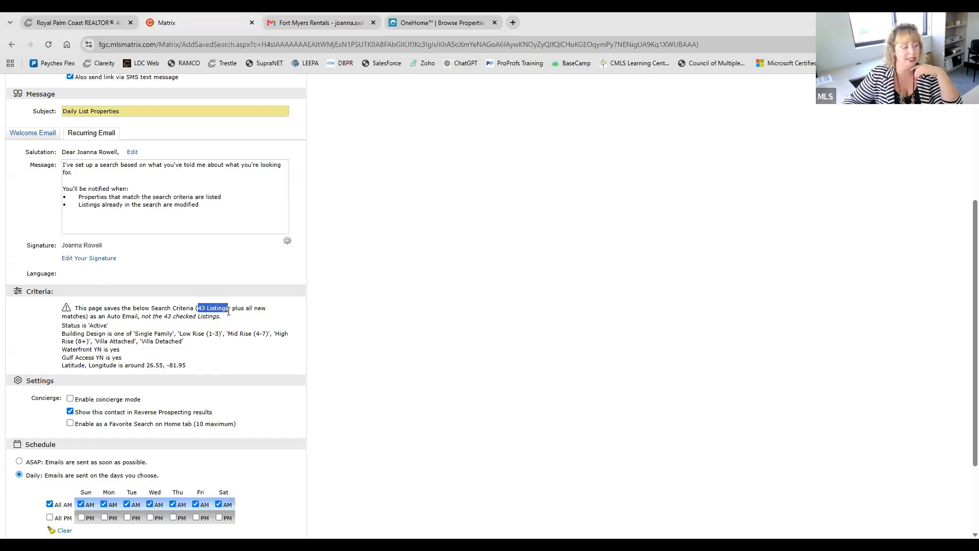
pyautogui.doubleClick(99, 326)
pyautogui.doubleClick(144, 333)
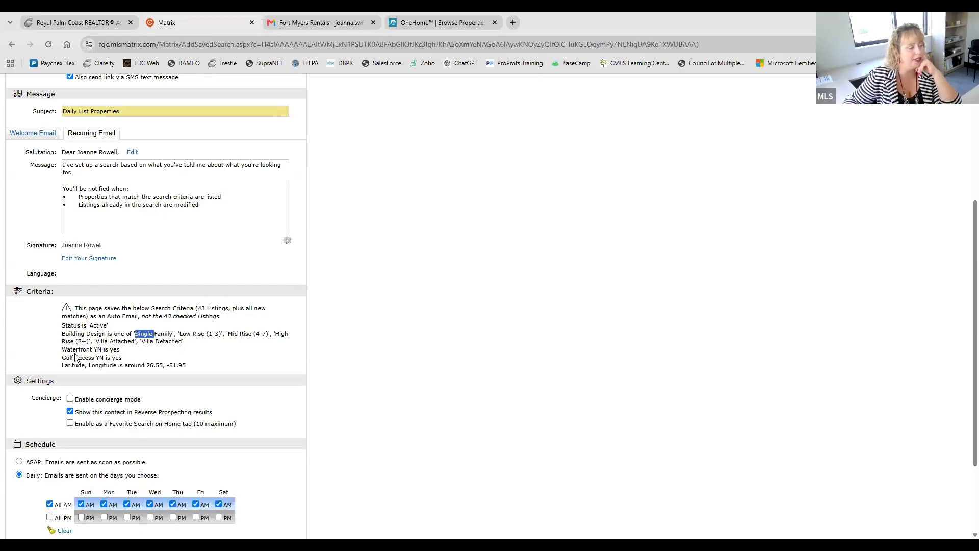
pyautogui.doubleClick(114, 349)
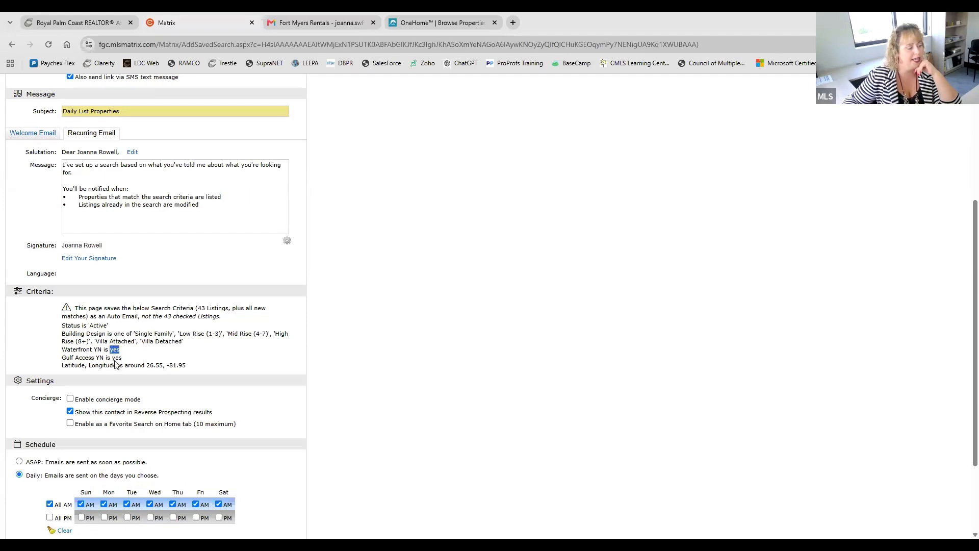
pyautogui.doubleClick(117, 357)
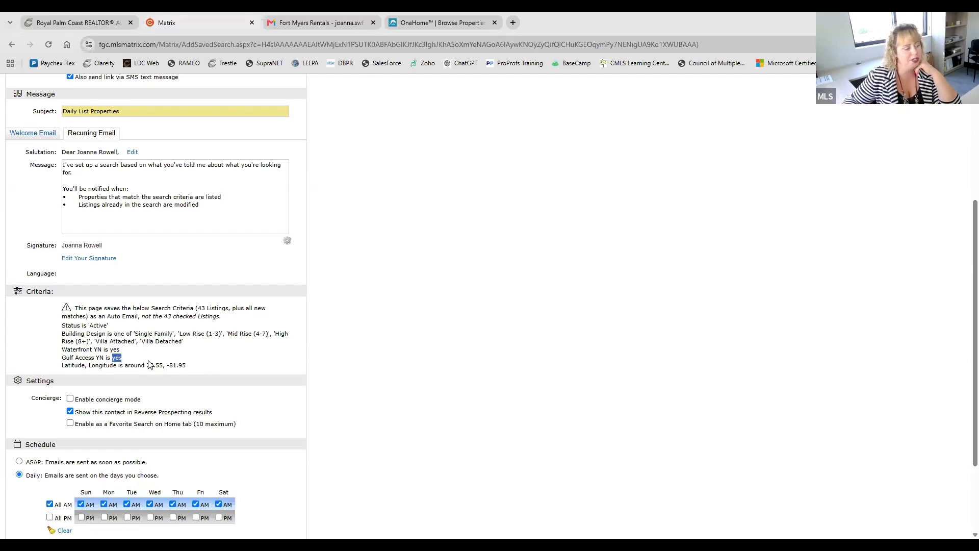
pyautogui.moveTo(146, 366); pyautogui.dragTo(193, 367)
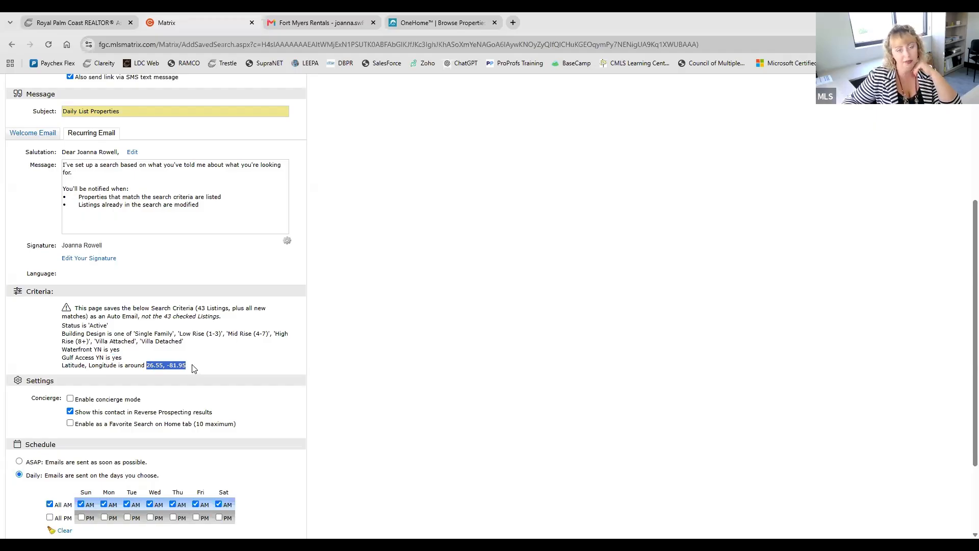
pyautogui.click(192, 365)
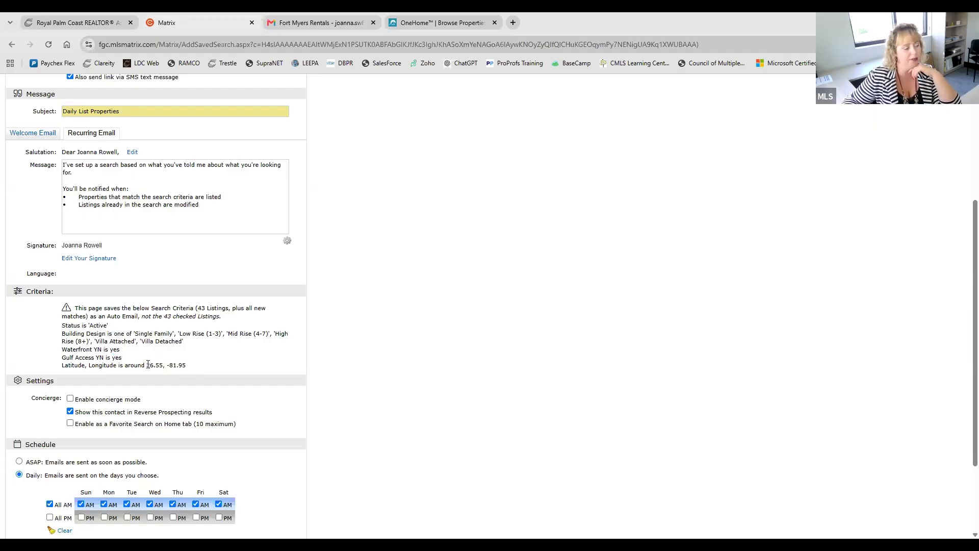
pyautogui.moveTo(148, 365); pyautogui.dragTo(182, 370)
pyautogui.click(207, 365)
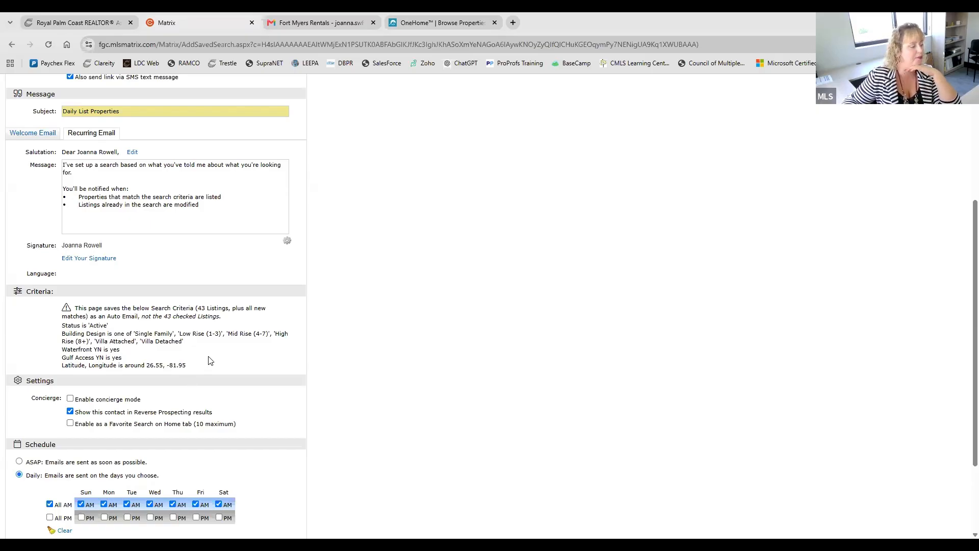
# Step: Enable concierge mode in the auto email settings to view its options, and disable it again
pyautogui.scroll(-3, 222, 355)
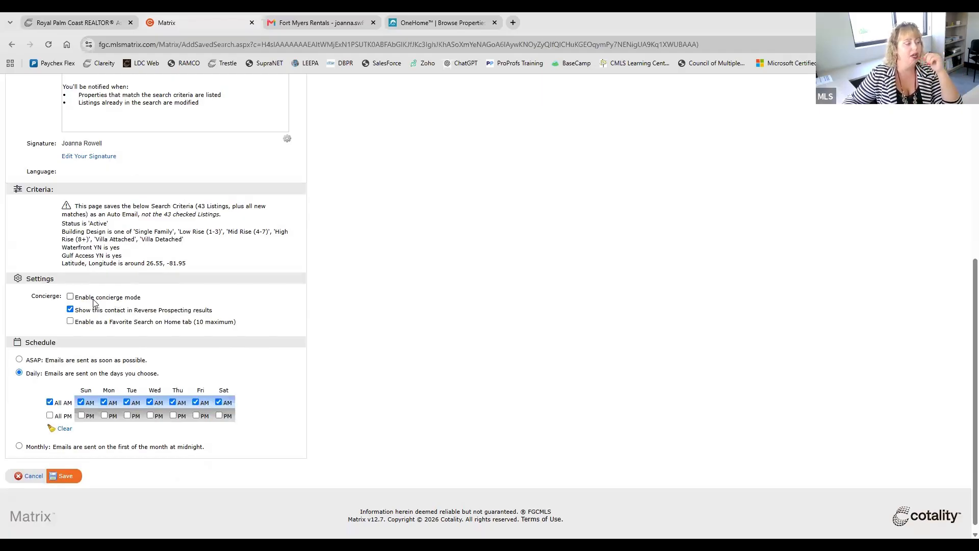
pyautogui.click(93, 300)
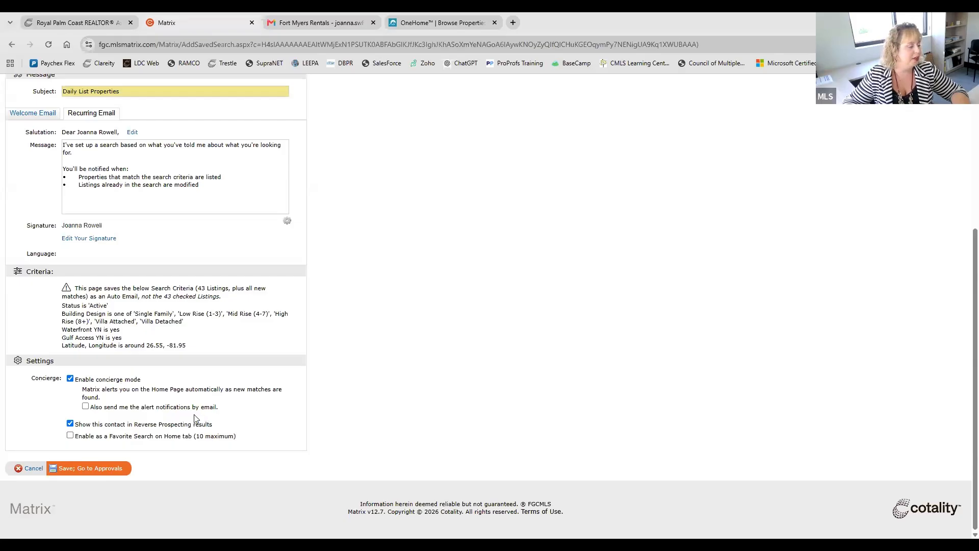
pyautogui.click(71, 379)
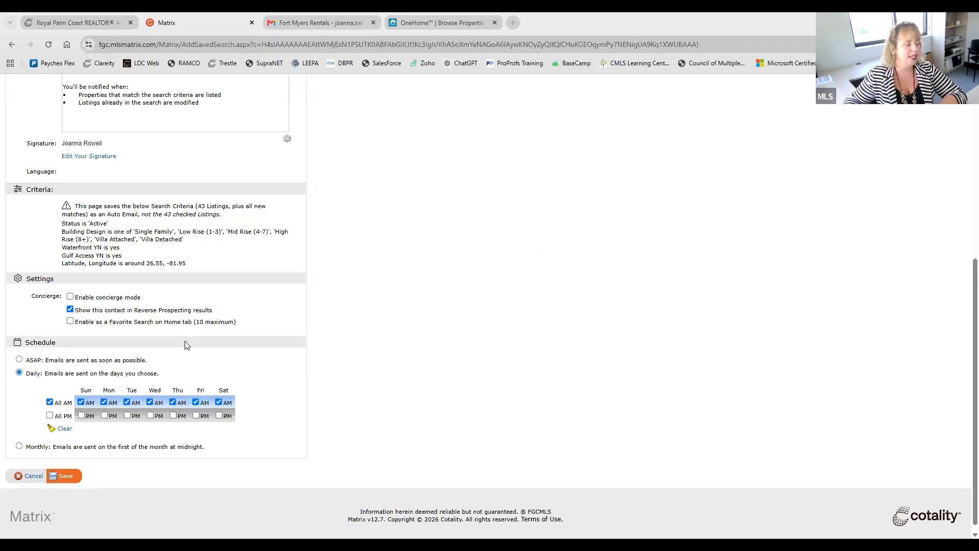
# Step: Switch the auto email's schedule to ASAP, and return it to Daily
pyautogui.scroll(-1, 187, 346)
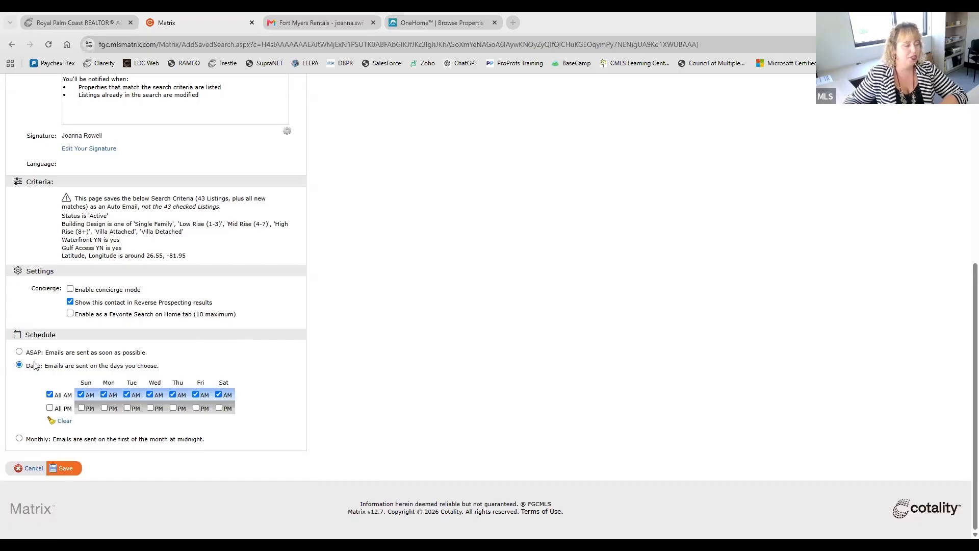
pyautogui.click(19, 353)
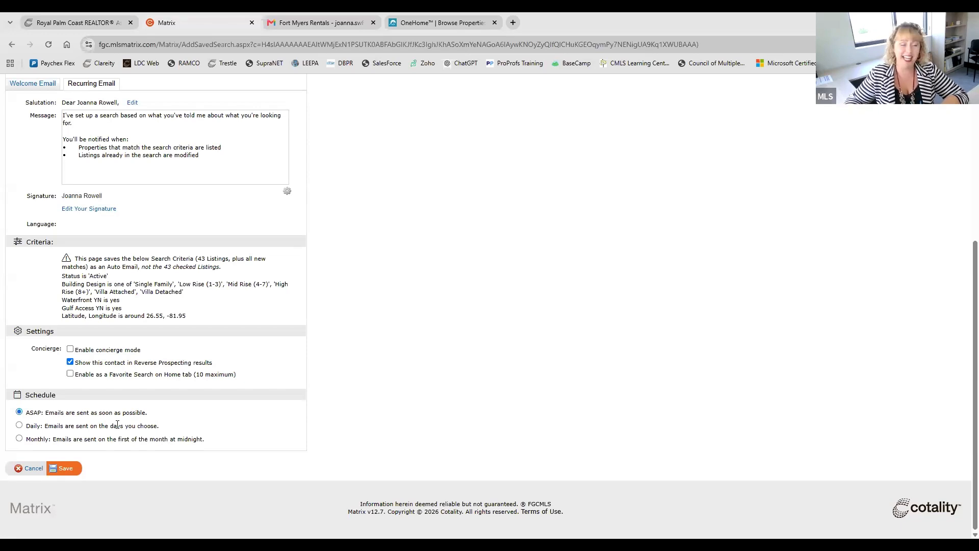
pyautogui.click(20, 425)
pyautogui.scroll(-2, 413, 453)
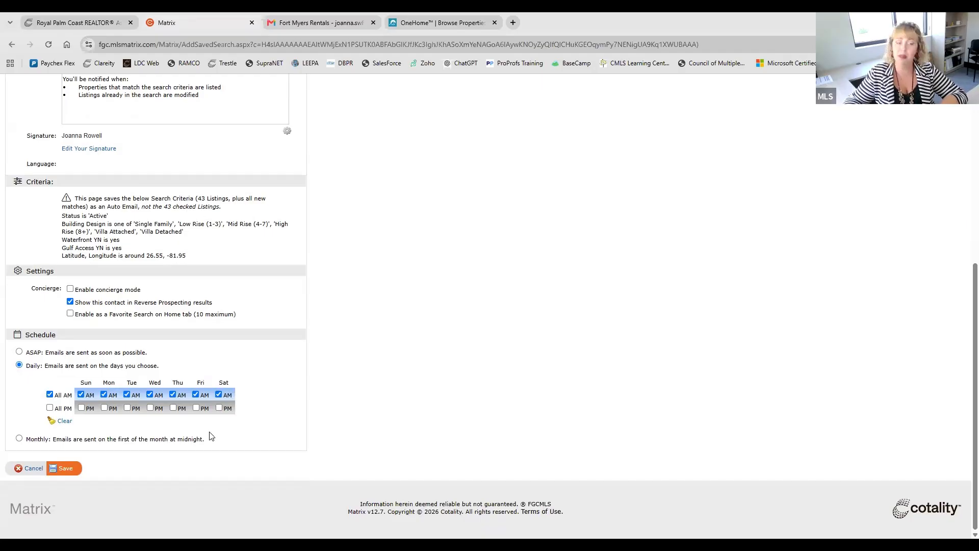
# Step: Exclude the Thursday and Wednesday AM emails from the daily schedule, and include both again
pyautogui.click(172, 394)
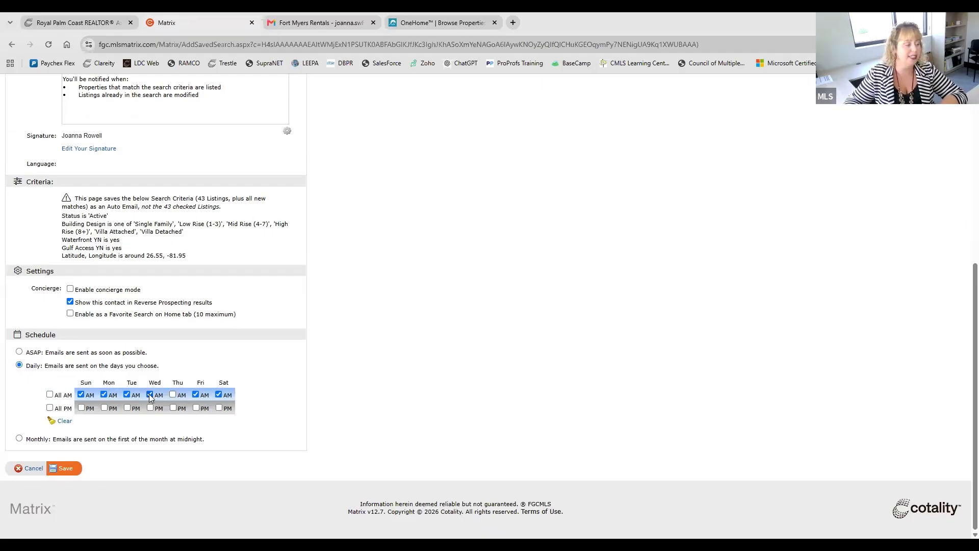
pyautogui.click(150, 394)
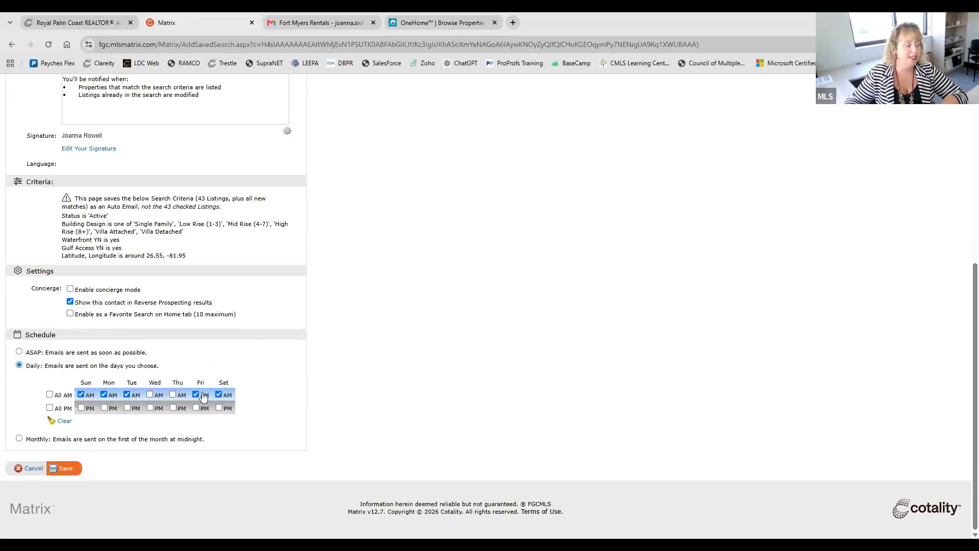
pyautogui.click(150, 395)
pyautogui.click(173, 395)
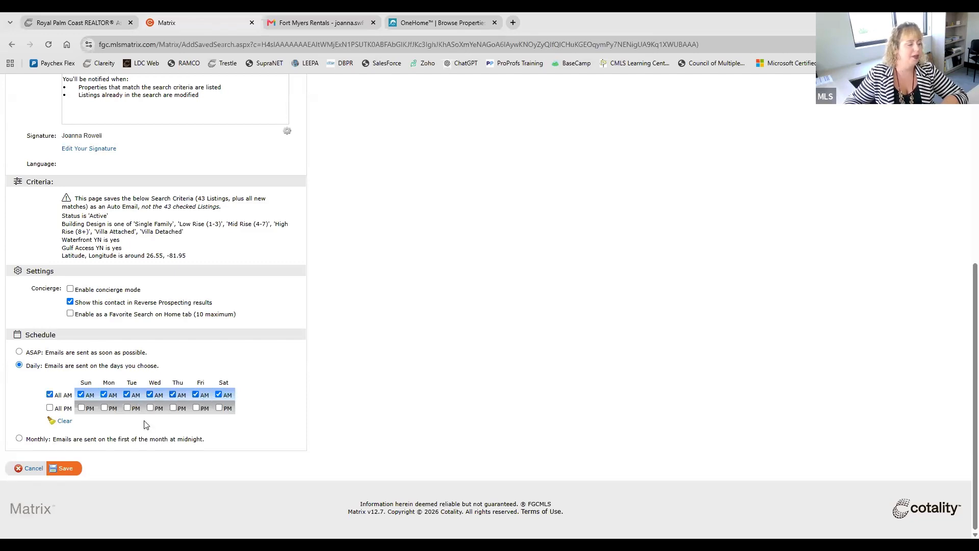
# Step: Select all AM and all PM deliveries for the daily schedule, and switch the schedule to Monthly
pyautogui.click(50, 408)
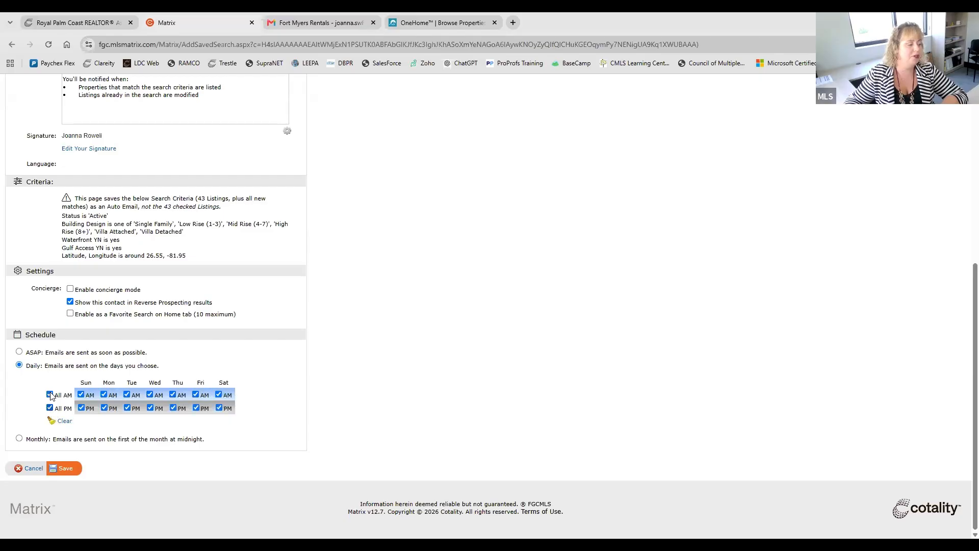
pyautogui.click(49, 394)
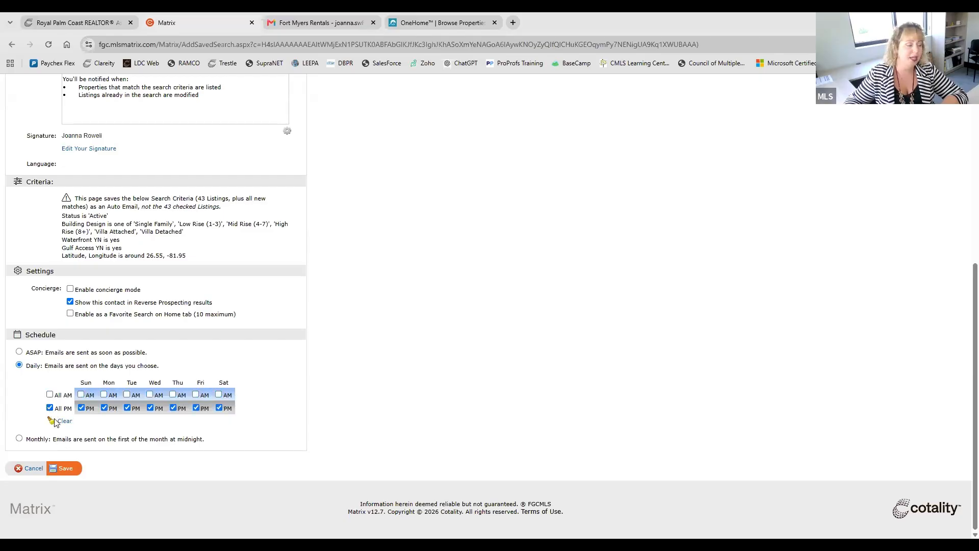
pyautogui.click(49, 394)
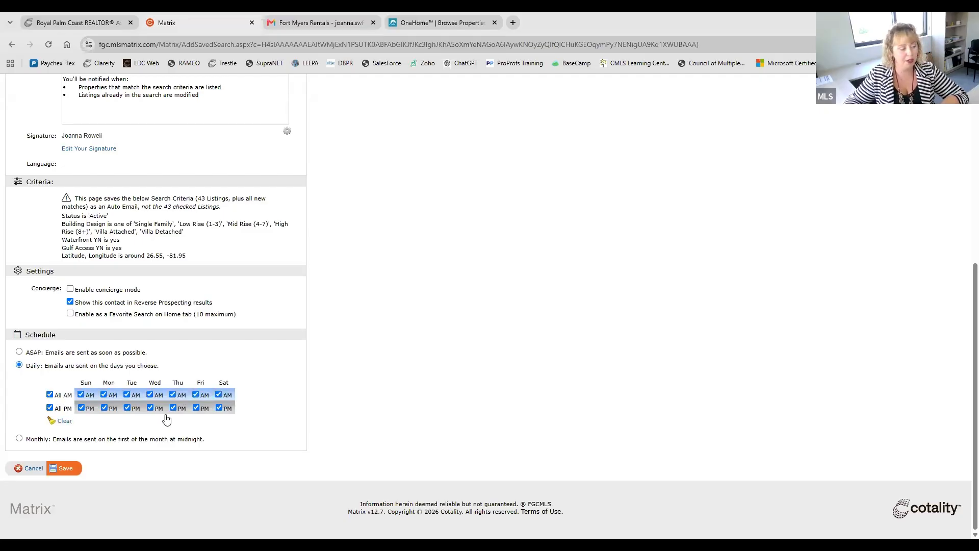
pyautogui.click(19, 439)
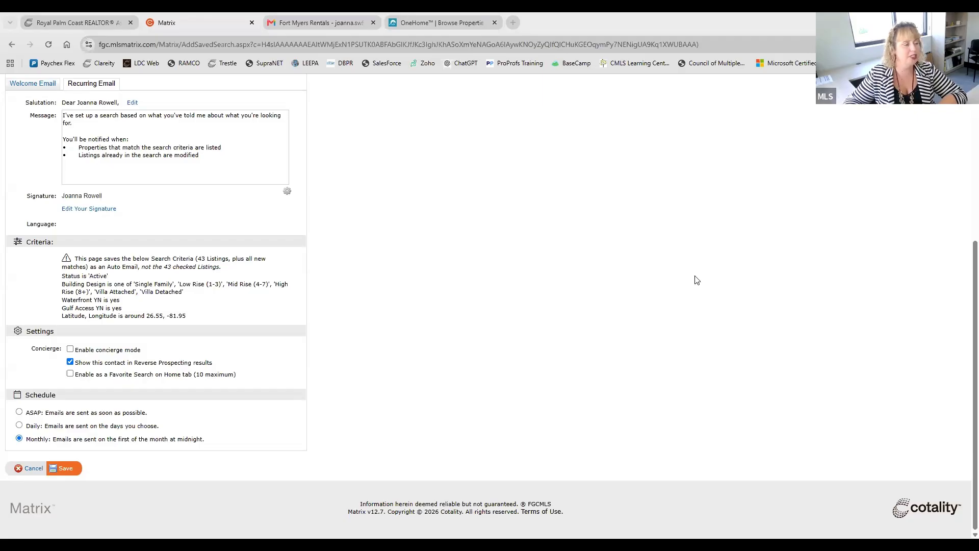
# Step: Review the filled-in auto email form, from recipient and message to criteria, settings and schedule
pyautogui.scroll(4, 412, 328)
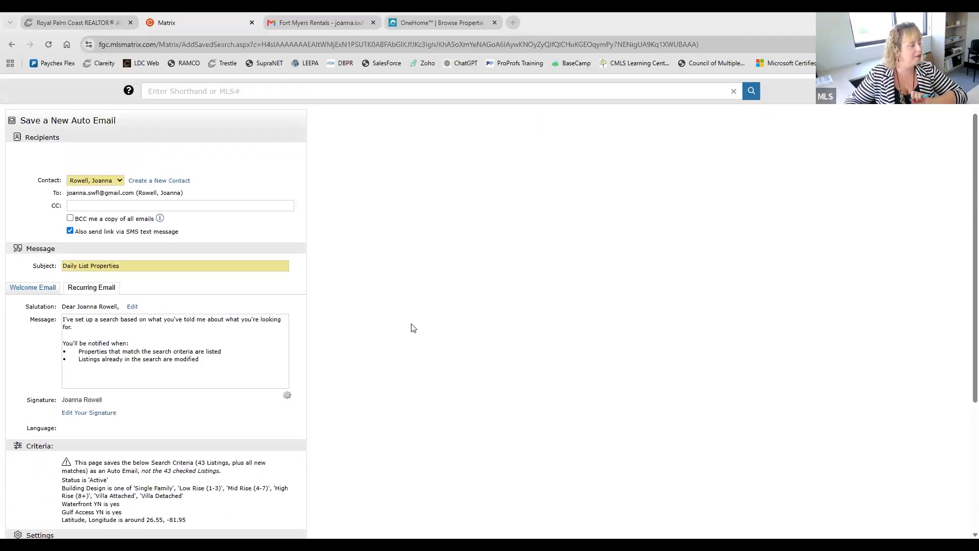
pyautogui.scroll(-4, 413, 328)
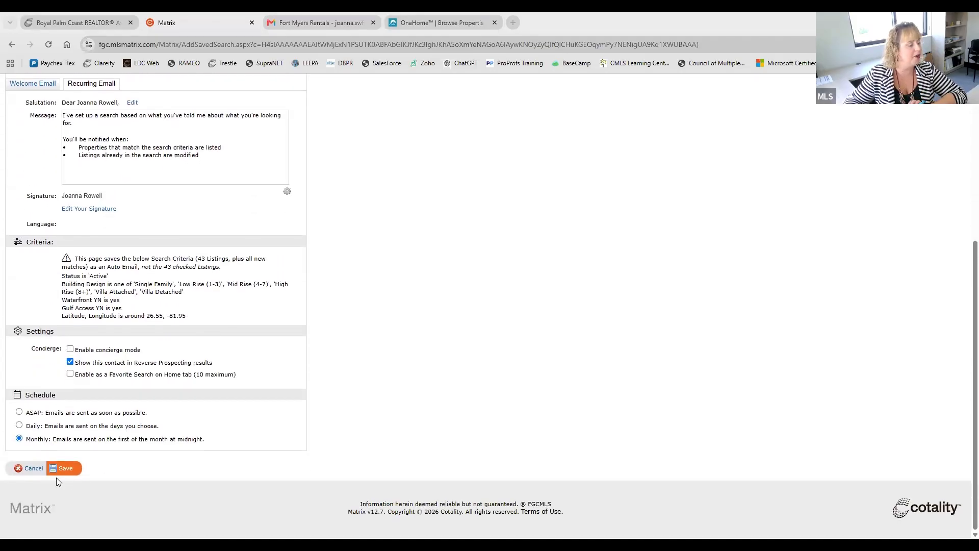
pyautogui.scroll(2, 464, 321)
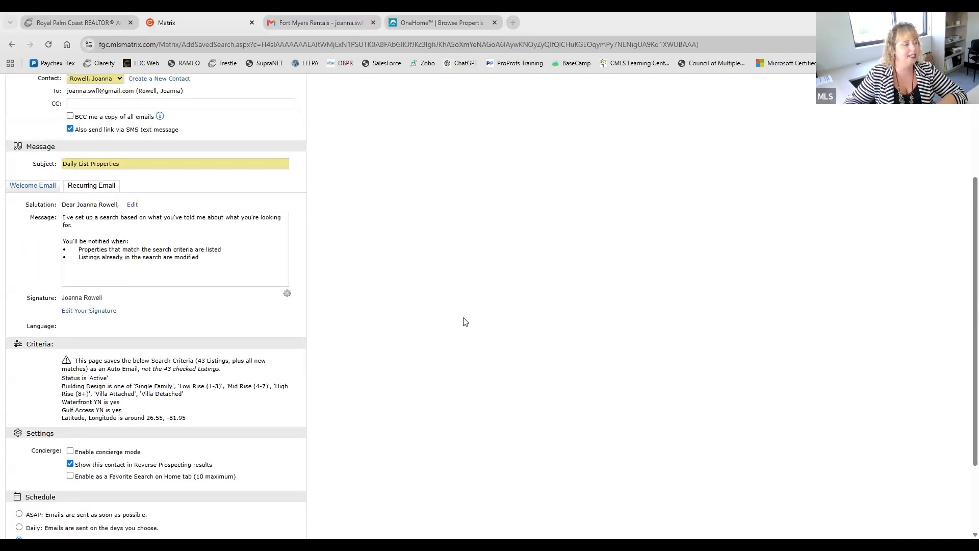
pyautogui.scroll(3, 464, 321)
pyautogui.scroll(-1, 446, 367)
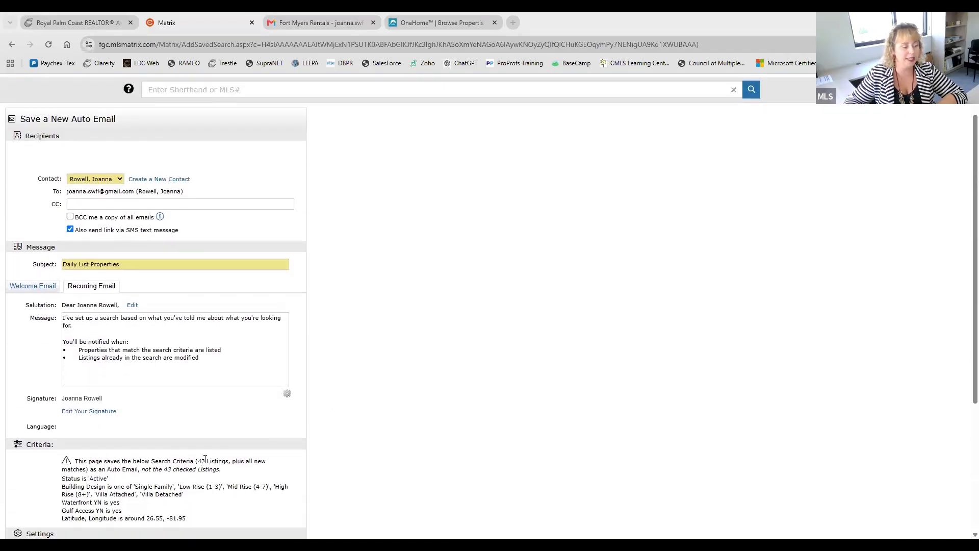
pyautogui.tripleClick(205, 459)
pyautogui.click(351, 481)
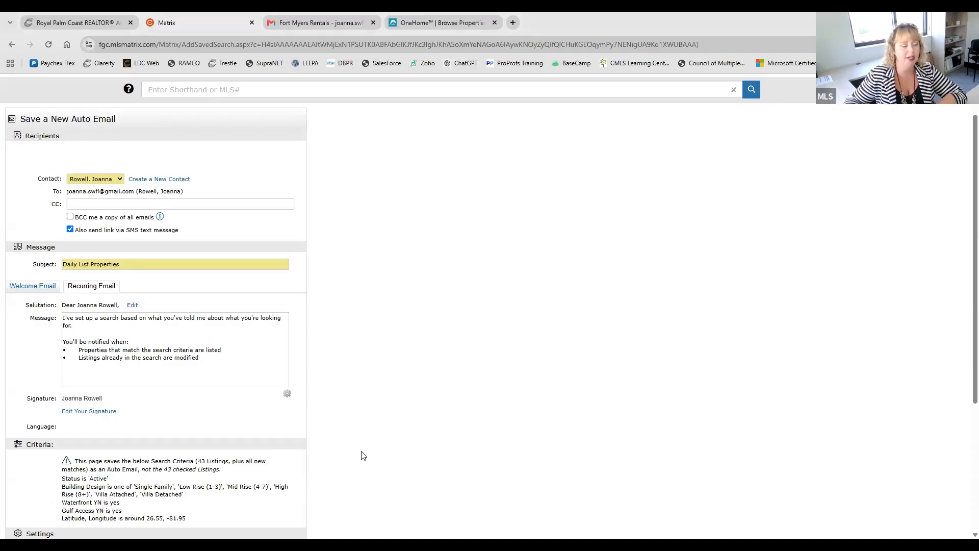
pyautogui.scroll(1, 435, 414)
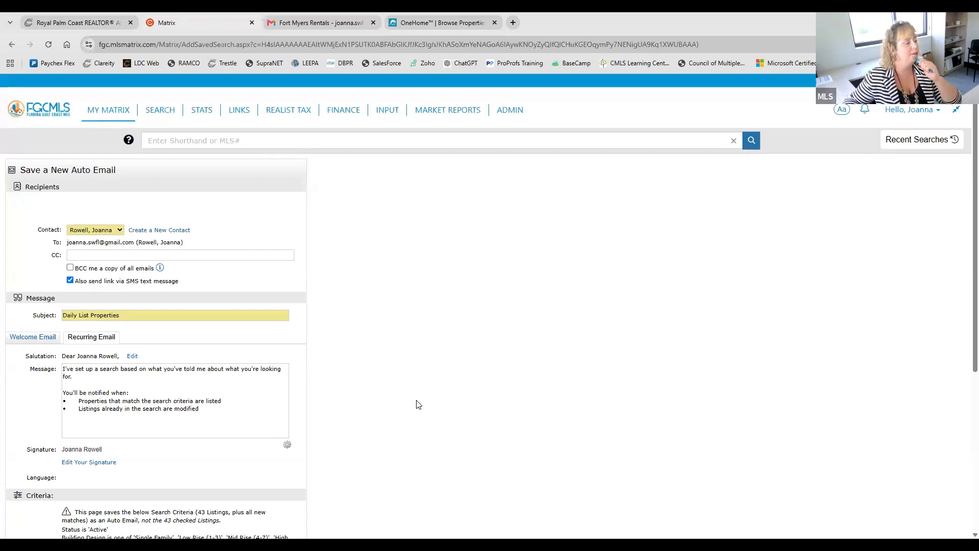
# Step: Leave the auto email form for the classic Residential search and look through its criteria down to Additional Fields
pyautogui.click(159, 113)
pyautogui.click(173, 159)
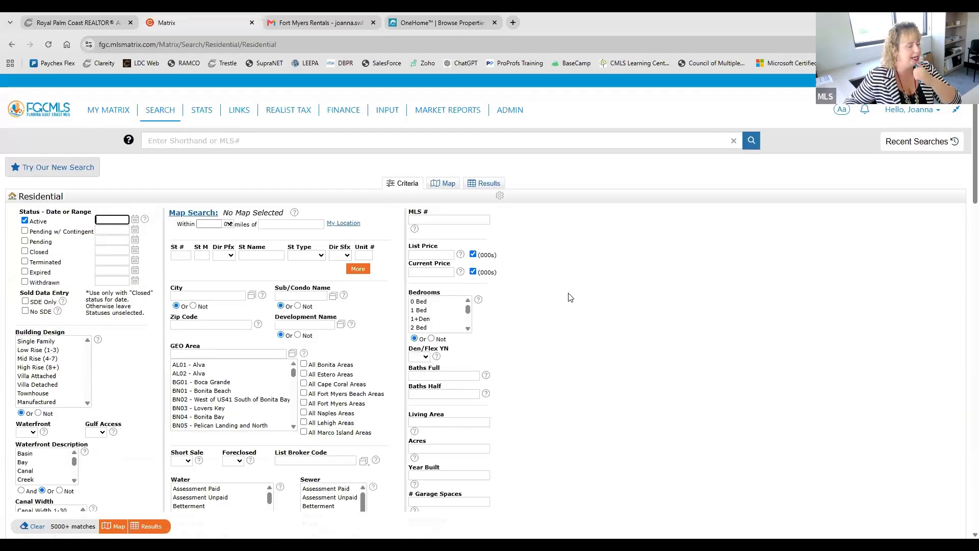
pyautogui.scroll(-4, 570, 297)
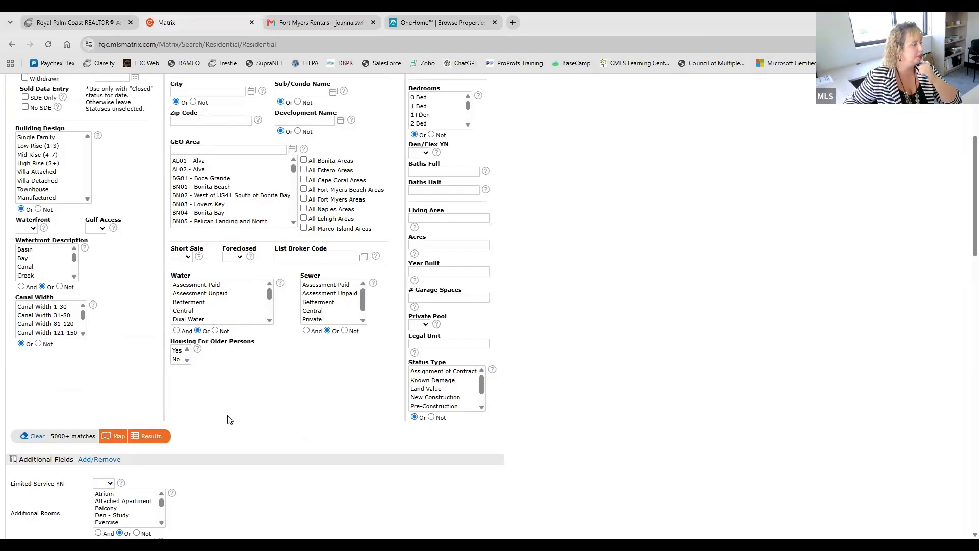
pyautogui.scroll(2, 153, 453)
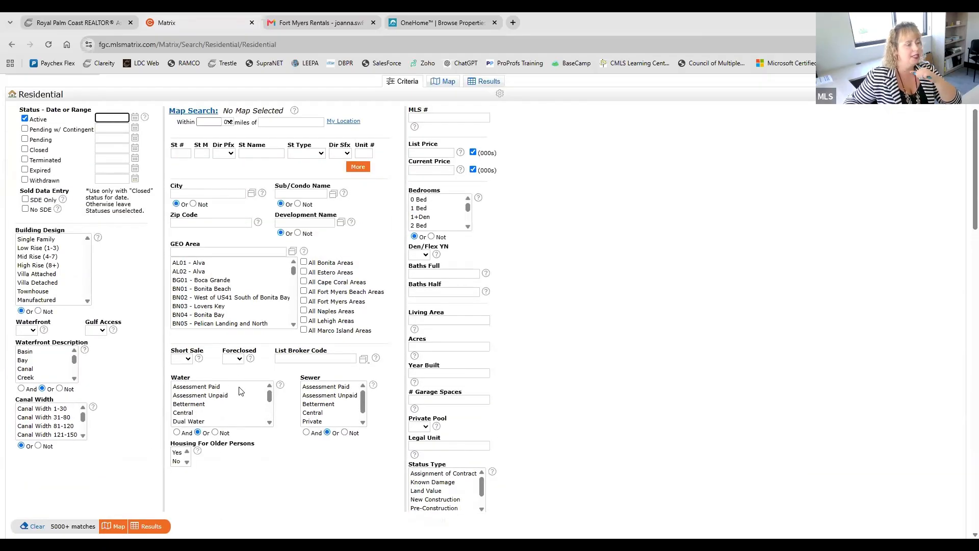
pyautogui.scroll(-3, 239, 402)
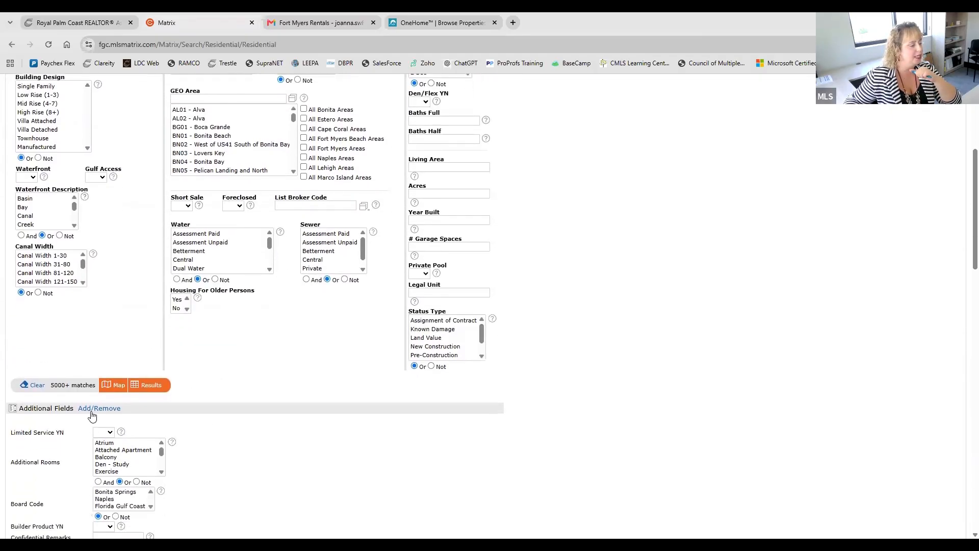
# Step: Show the classic Residential search results and read the second listing's report through its detailed property information
pyautogui.click(153, 384)
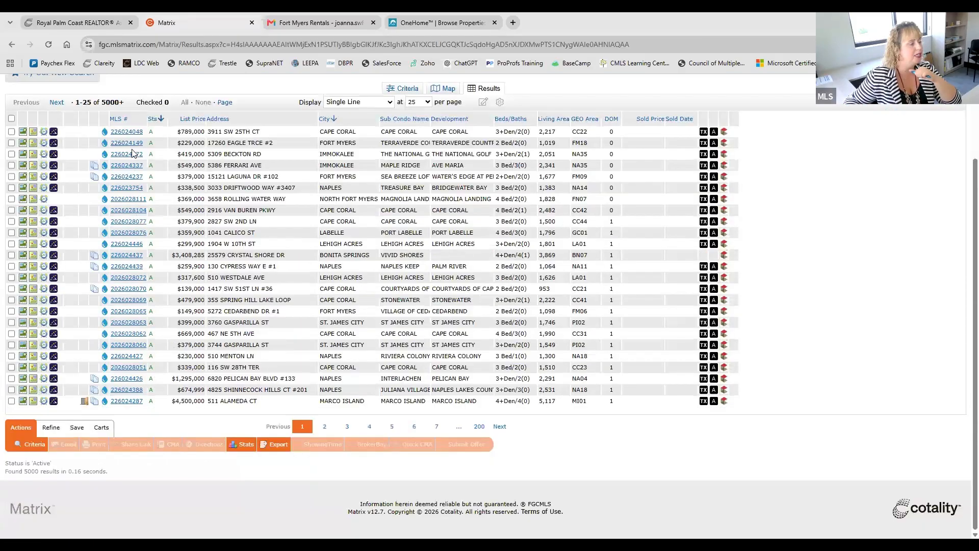
pyautogui.click(129, 143)
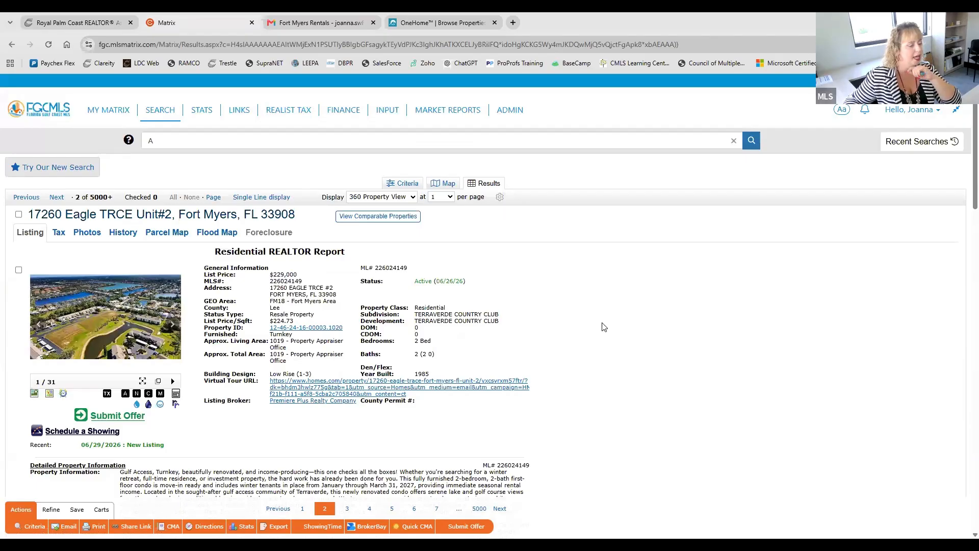
pyautogui.scroll(-4, 603, 326)
pyautogui.scroll(-1, 602, 326)
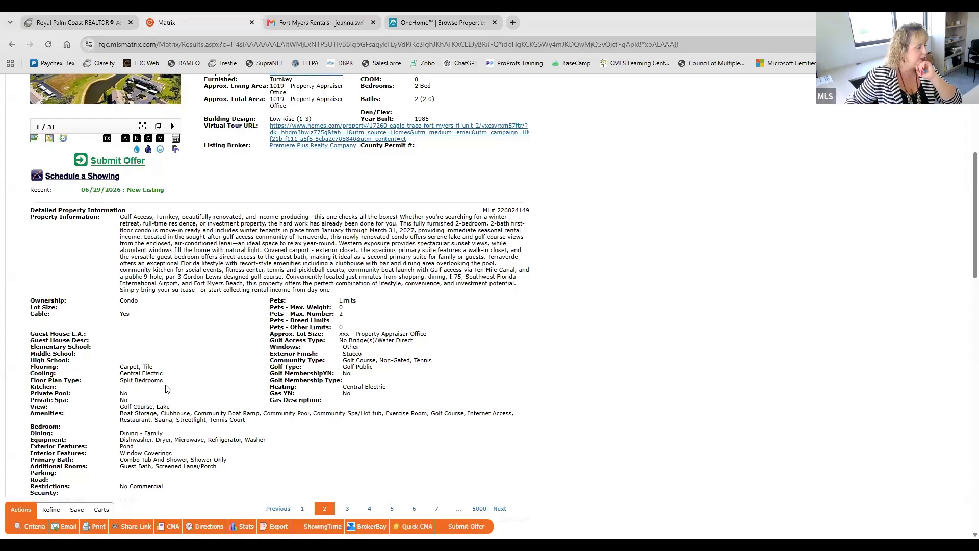
pyautogui.scroll(-1, 167, 389)
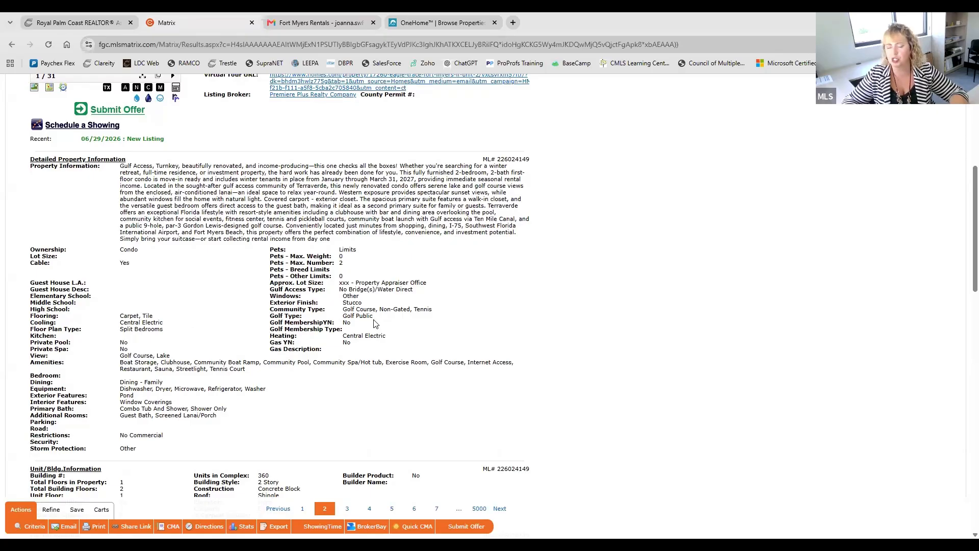
pyautogui.scroll(2, 418, 291)
pyautogui.scroll(1, 417, 289)
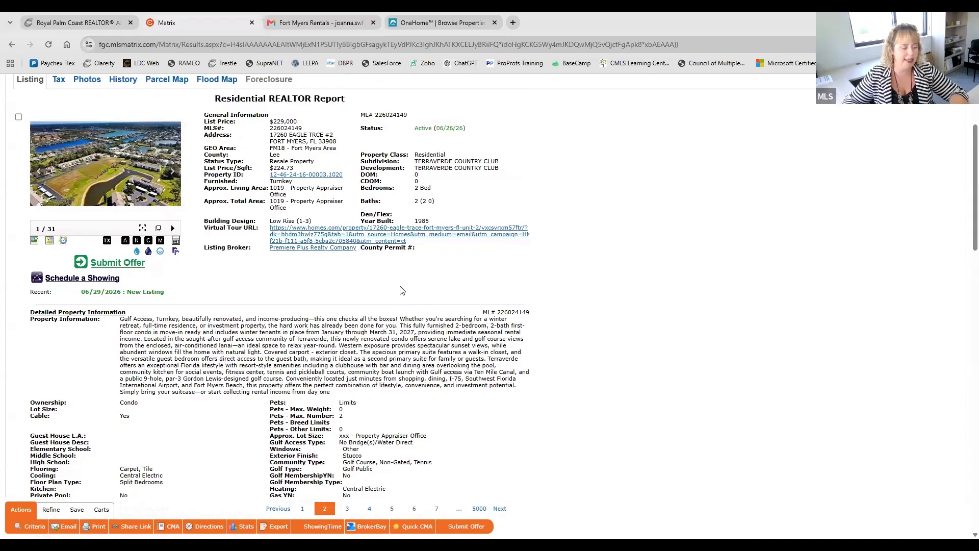
pyautogui.scroll(3, 402, 290)
# Step: Return to the classic Residential search and open the add/remove page for its Additional Fields
pyautogui.moveTo(160, 110)
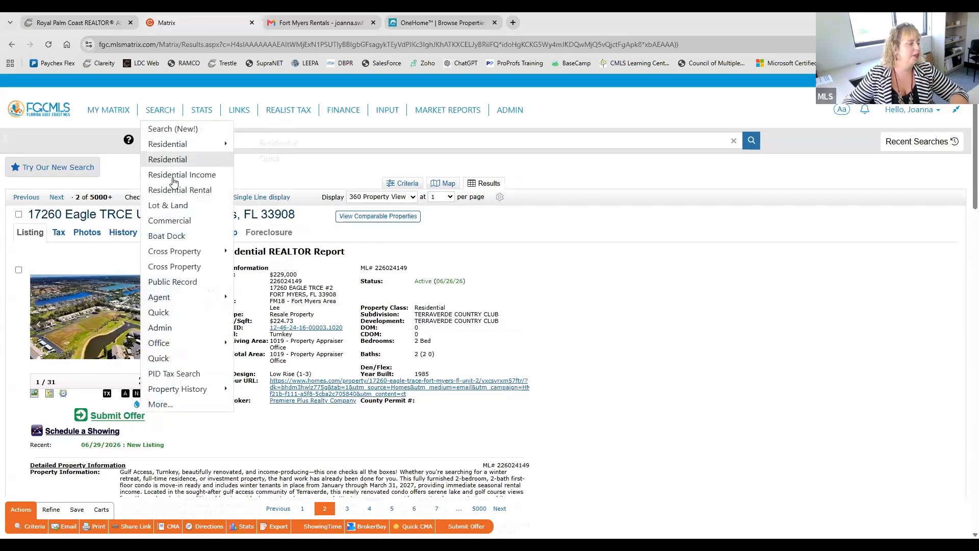
pyautogui.click(172, 159)
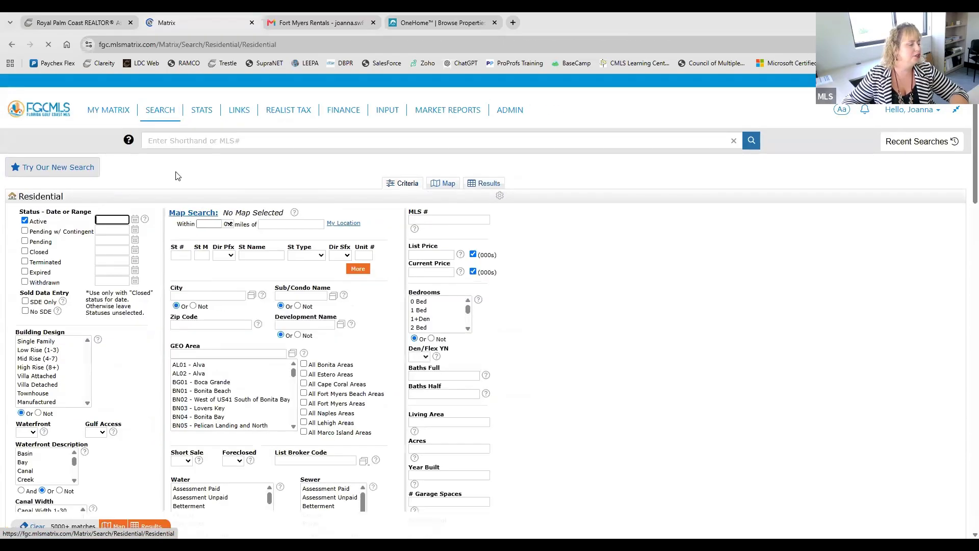
pyautogui.scroll(-7, 178, 176)
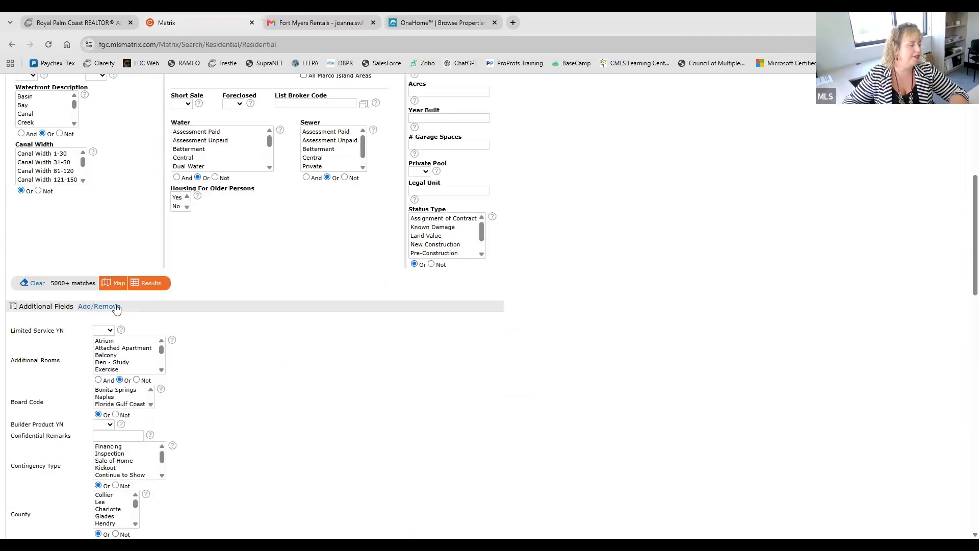
pyautogui.click(113, 306)
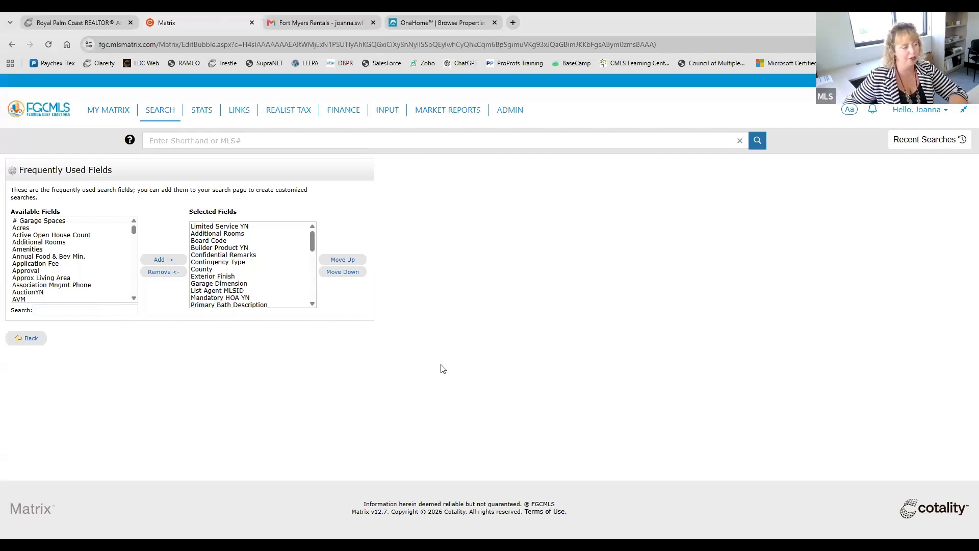
# Step: Go back to the dashboard, run the classic Residential search for Active listings, and open the fifth result's report
pyautogui.click(37, 108)
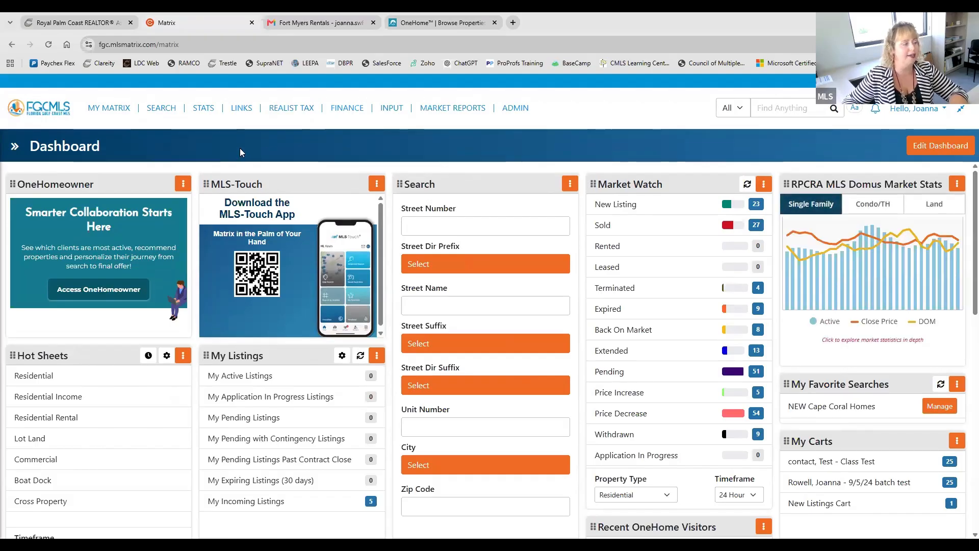
pyautogui.click(178, 119)
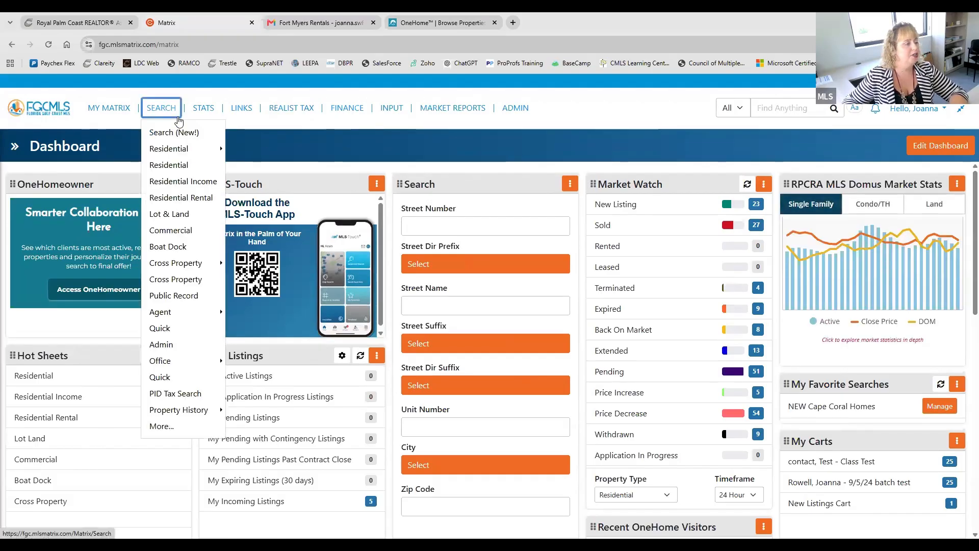
pyautogui.click(302, 120)
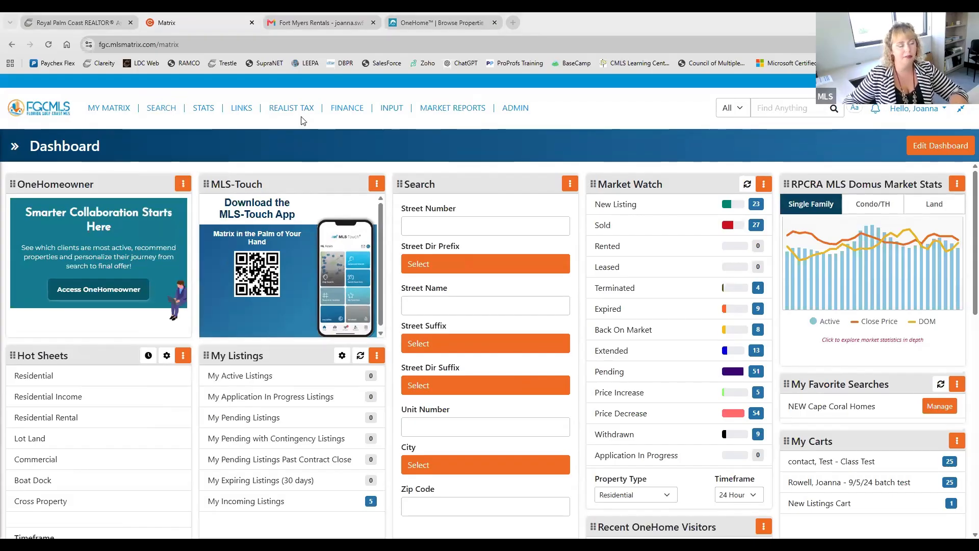
pyautogui.click(161, 108)
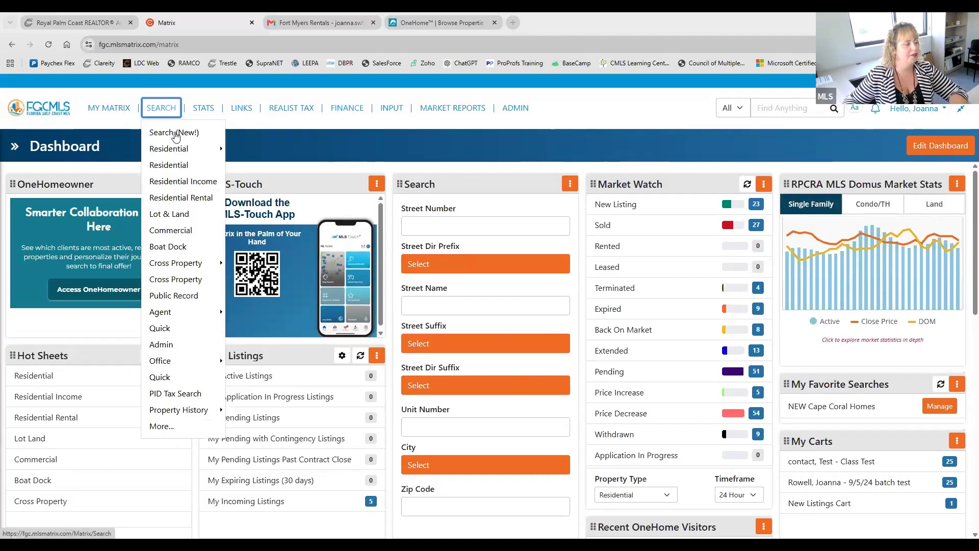
pyautogui.click(183, 167)
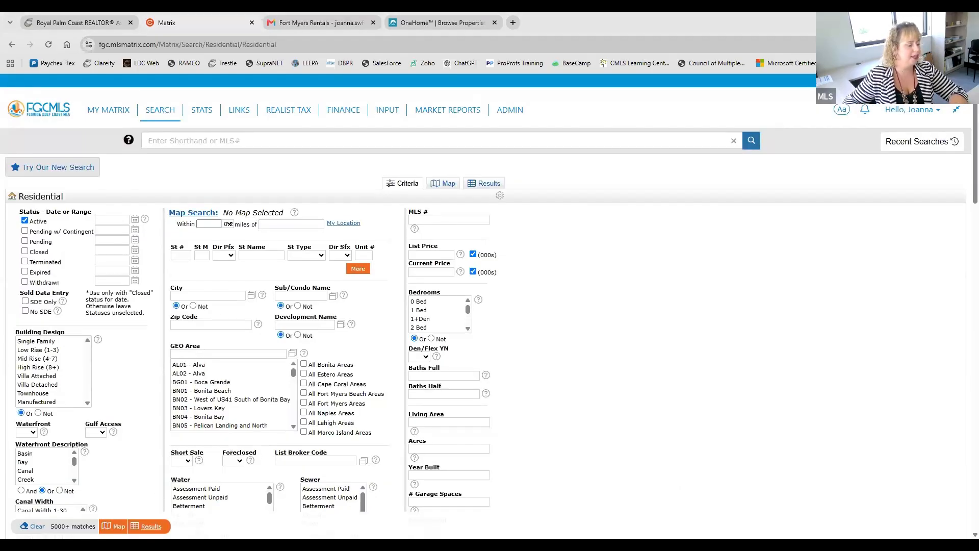
pyautogui.click(151, 526)
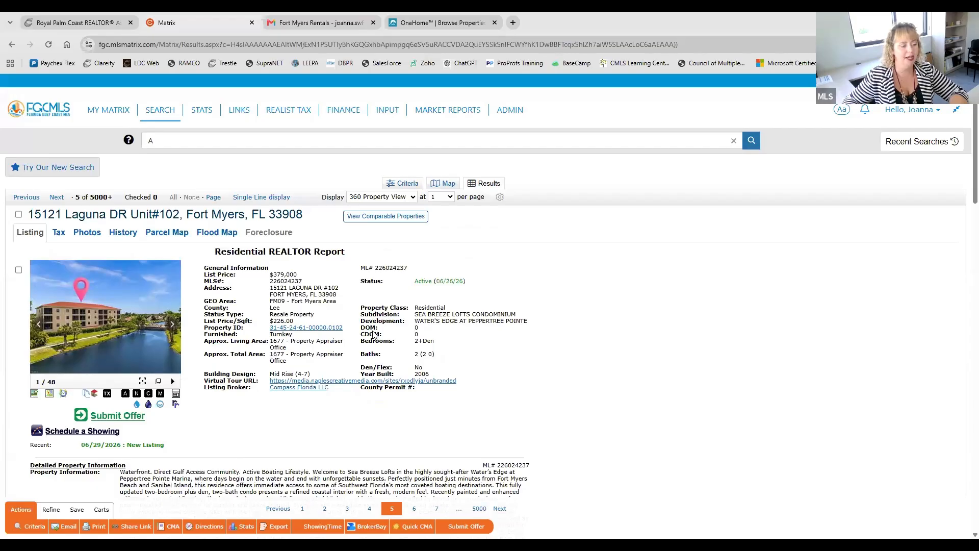
# Step: Highlight the Property Class, Bedrooms and Approx. Total Area labels in the listing report's general information
pyautogui.doubleClick(368, 306)
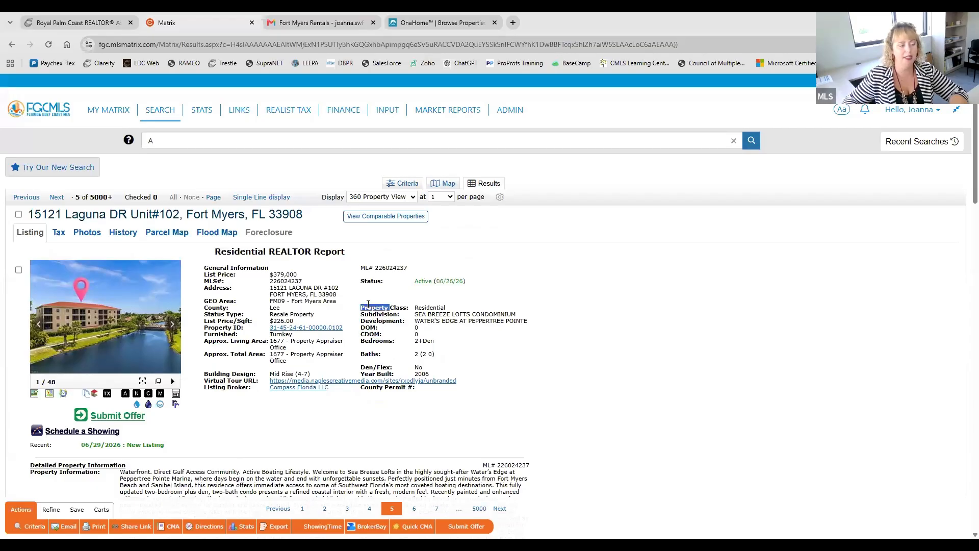
pyautogui.click(378, 347)
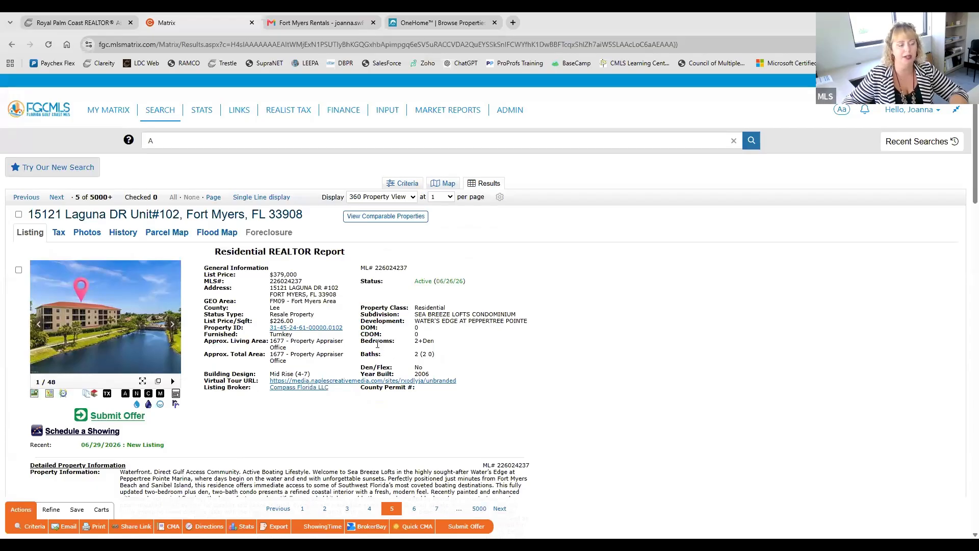
pyautogui.doubleClick(377, 341)
pyautogui.tripleClick(233, 351)
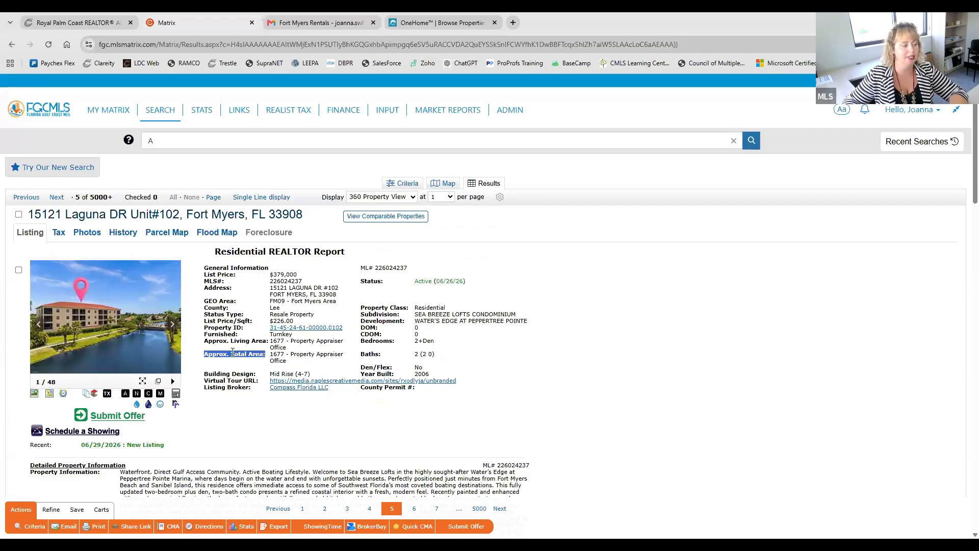
# Step: Look through the listing's detailed property and building information, highlighting the Equipment, Construction and Building Style labels
pyautogui.scroll(-5, 233, 351)
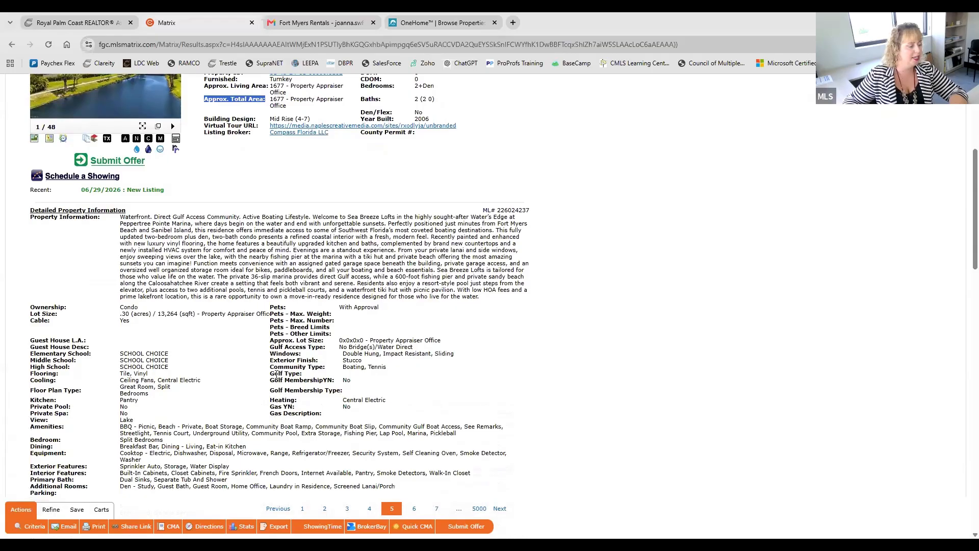
pyautogui.scroll(-2, 185, 417)
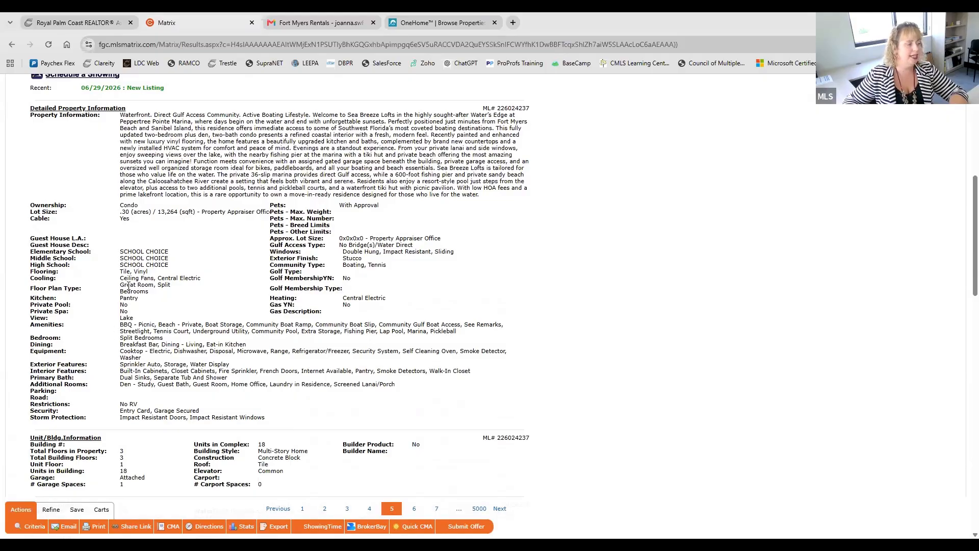
pyautogui.doubleClick(55, 359)
pyautogui.scroll(-2, 227, 427)
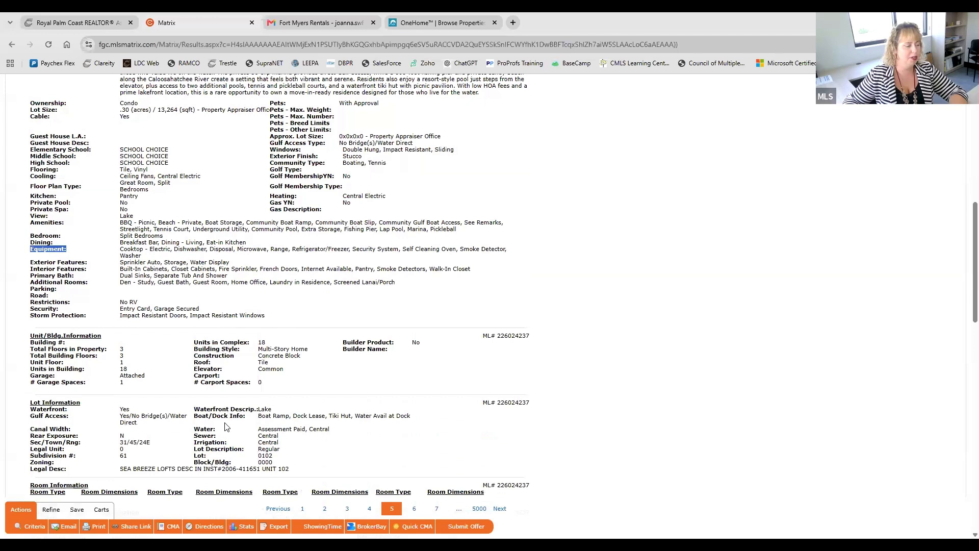
pyautogui.doubleClick(222, 357)
pyautogui.tripleClick(222, 349)
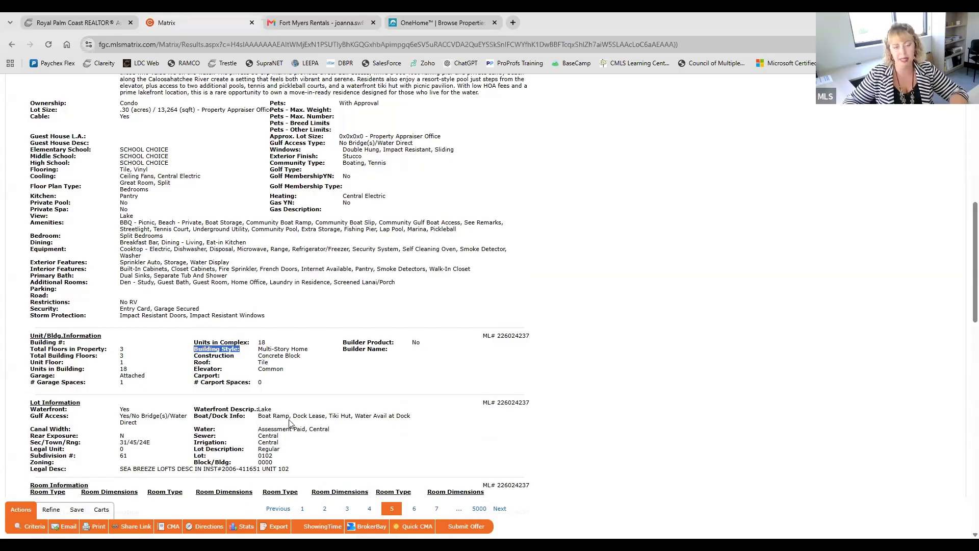
pyautogui.click(382, 392)
pyautogui.scroll(3, 381, 391)
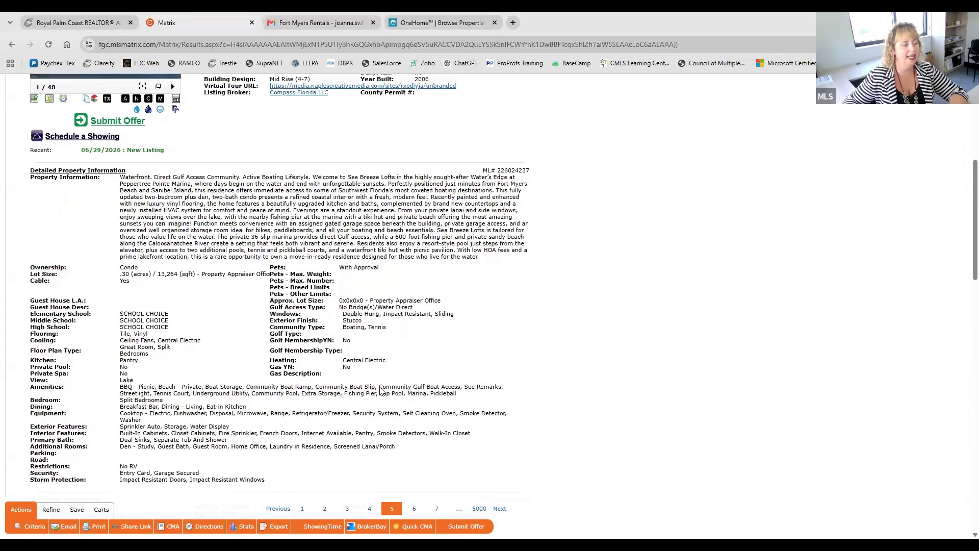
pyautogui.scroll(5, 381, 391)
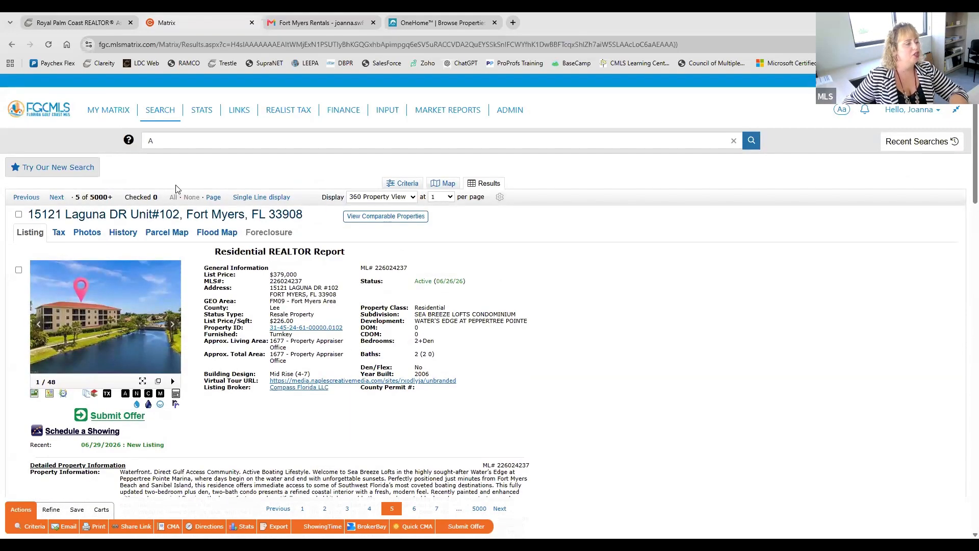
# Step: Open the new search with the Cape Coral waterfront criteria and select all listings on the results page
pyautogui.moveTo(159, 108)
pyautogui.click(177, 129)
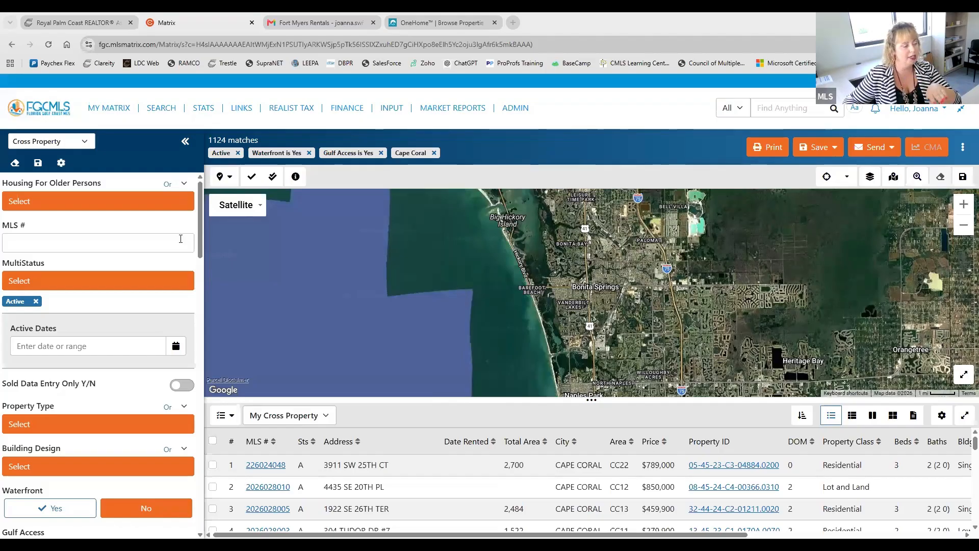
pyautogui.click(212, 440)
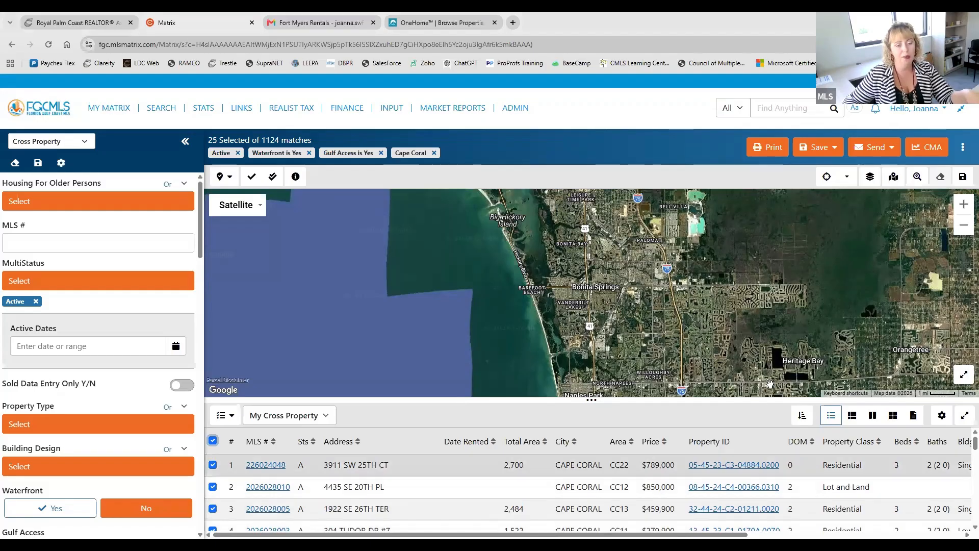
# Step: Show the Save and Send options for the selected listings, and look over the Cross Property criteria down to City
pyautogui.click(833, 149)
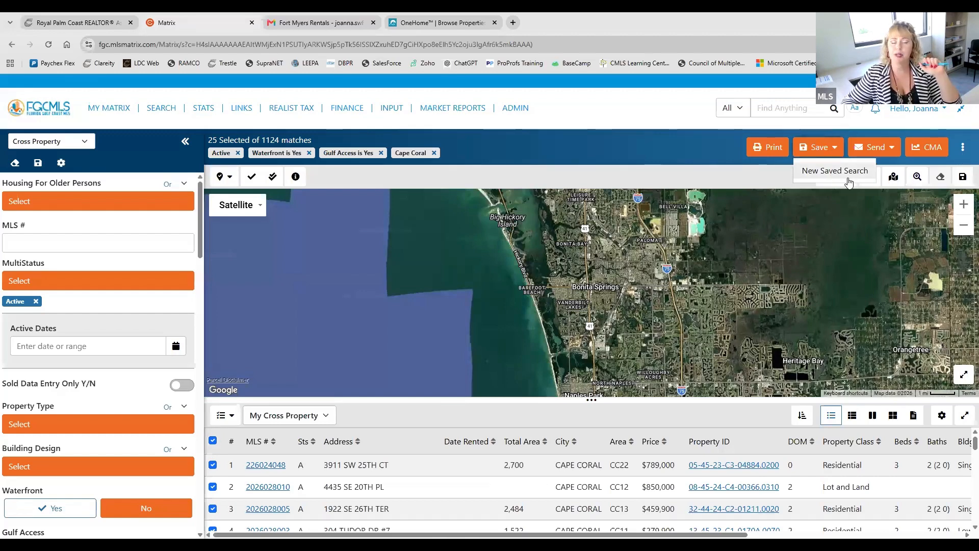
pyautogui.click(882, 150)
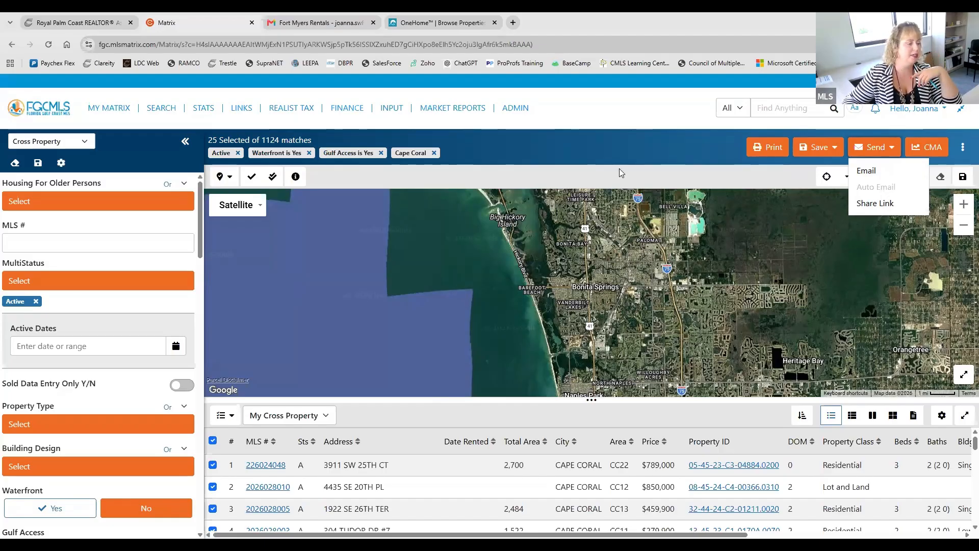
pyautogui.scroll(-1, 138, 290)
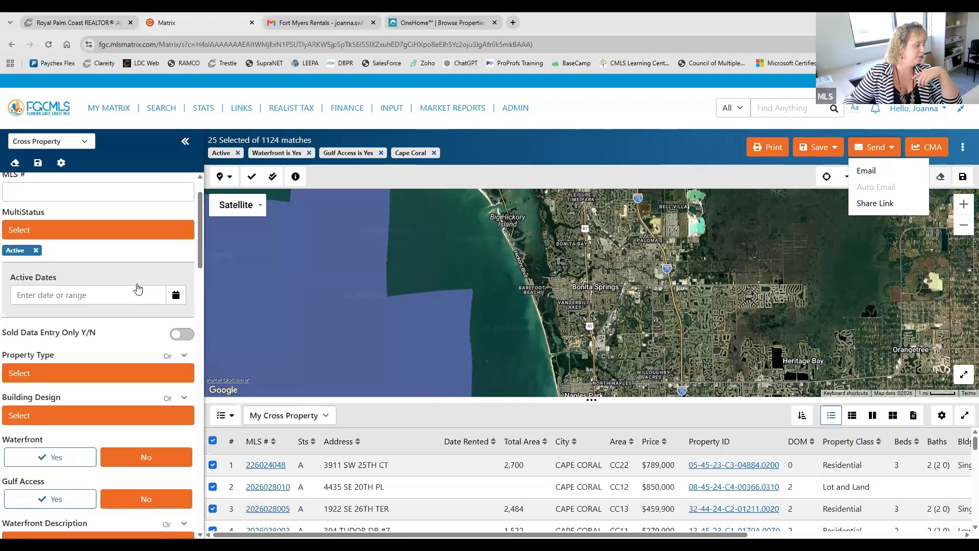
pyautogui.scroll(-4, 138, 289)
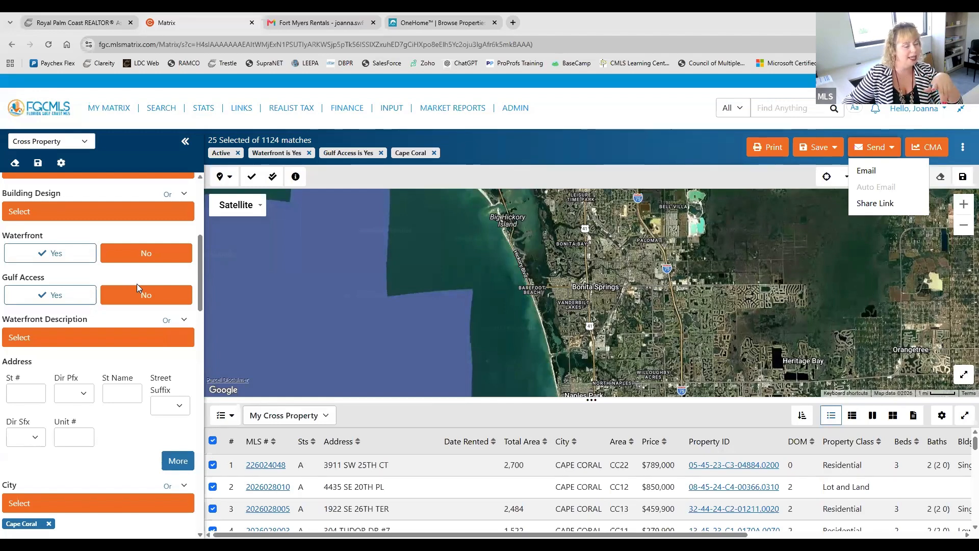
pyautogui.scroll(5, 136, 283)
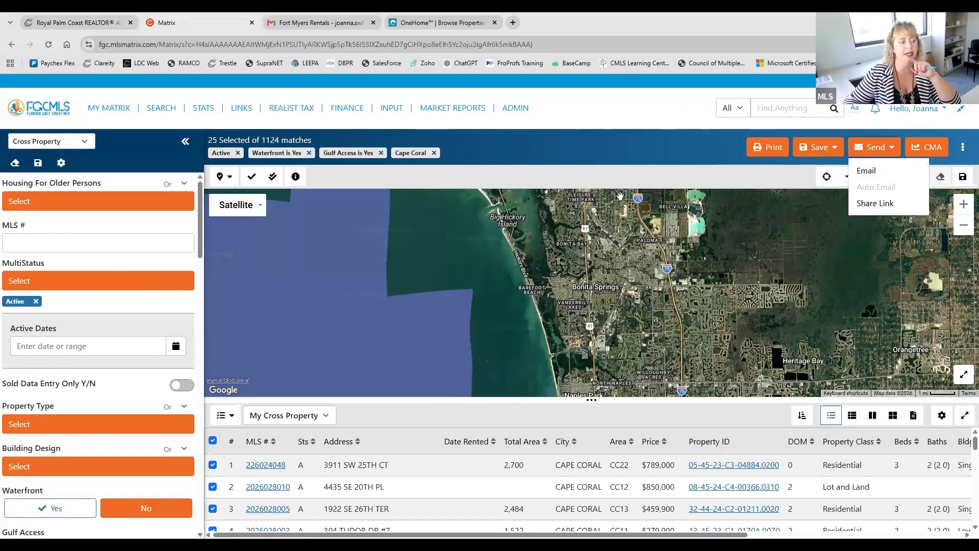
pyautogui.click(561, 162)
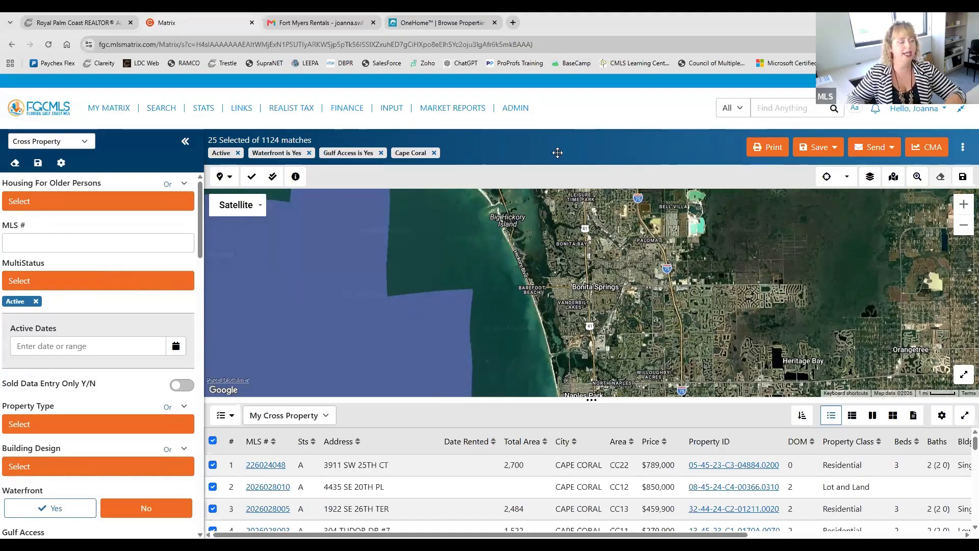
# Step: Switch to the OneHome portal and look through its list of Cape Coral properties
pyautogui.click(472, 13)
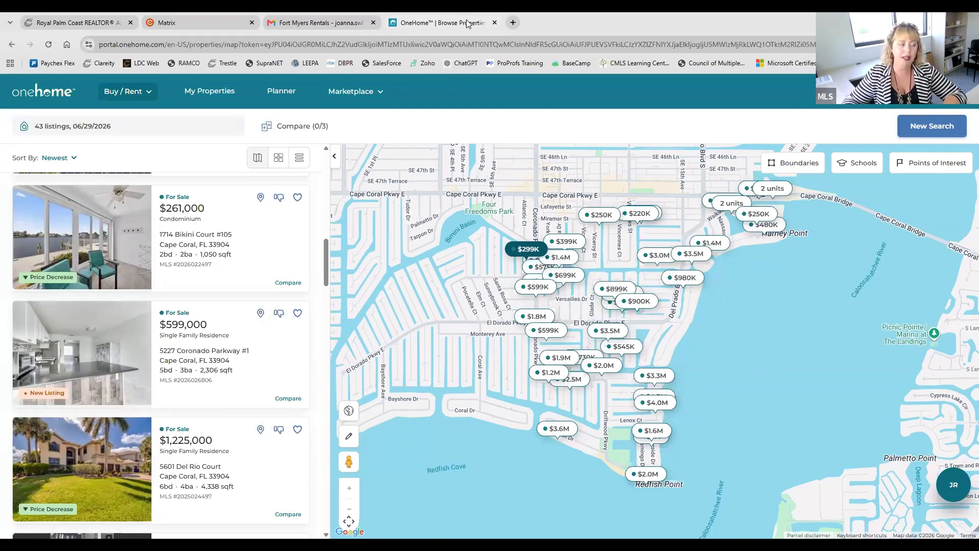
pyautogui.scroll(-15, 149, 325)
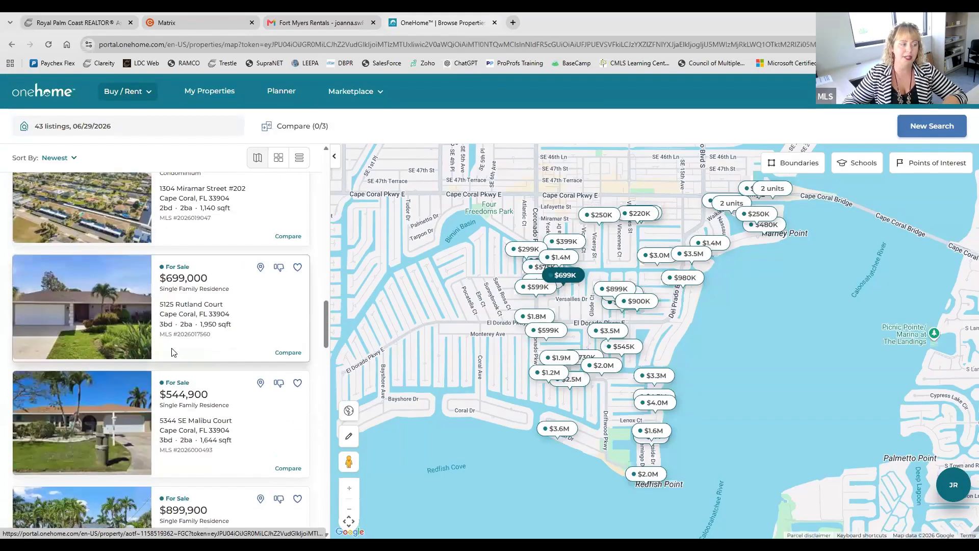
pyautogui.scroll(20, 172, 351)
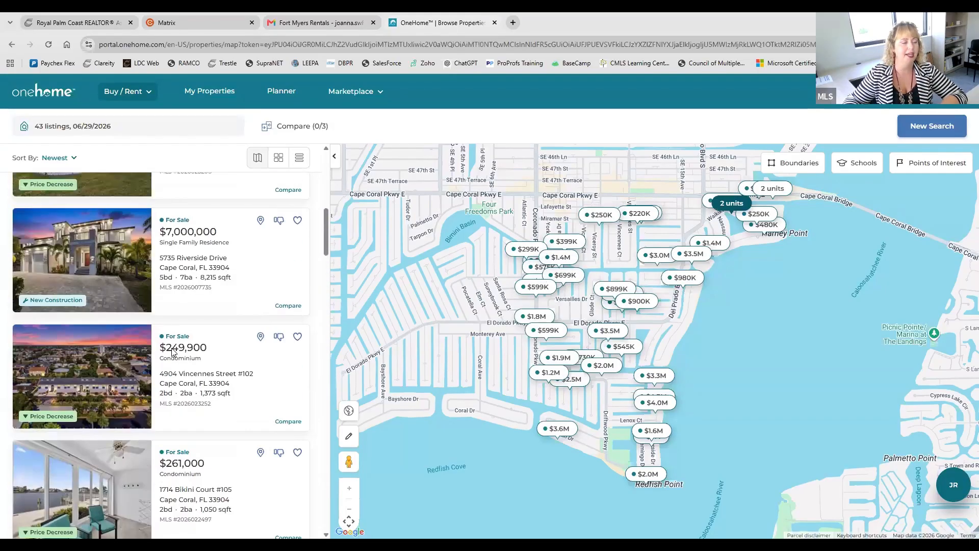
# Step: Open the first condominium in the results and look through its overview, features and property detail sections
pyautogui.scroll(6, 172, 351)
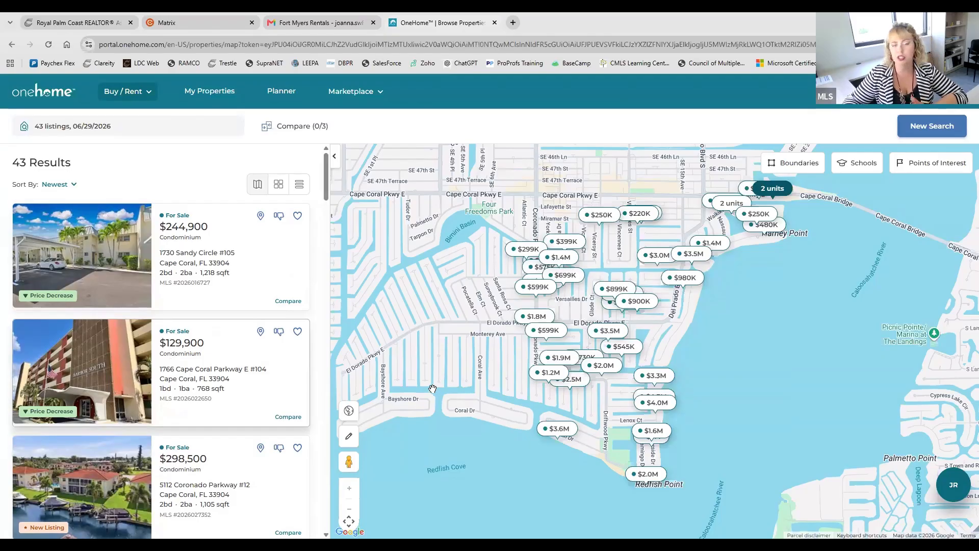
pyautogui.click(213, 264)
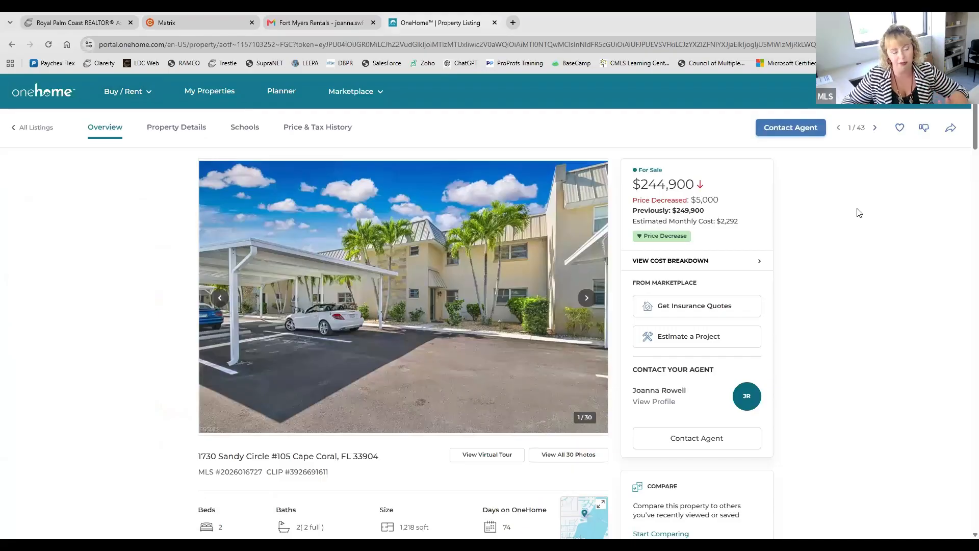
pyautogui.scroll(-1, 585, 314)
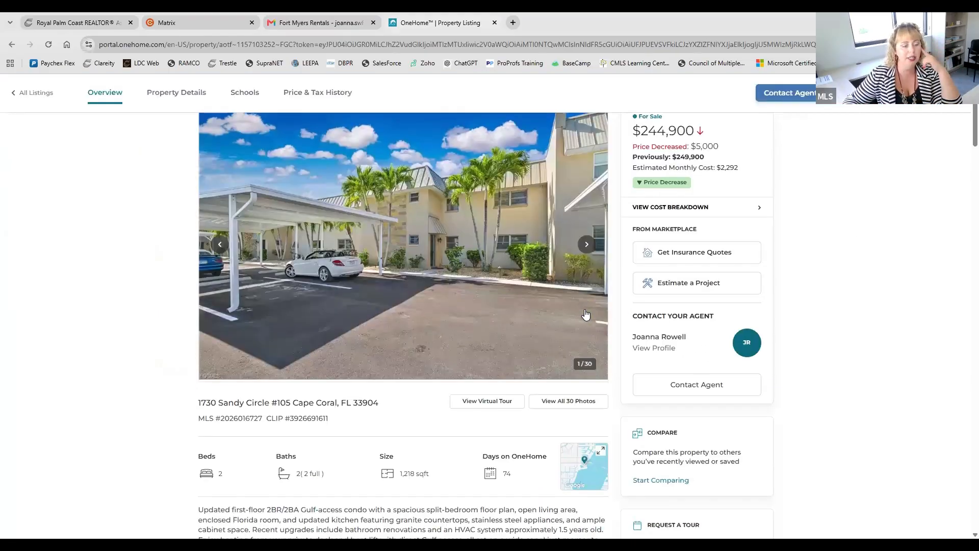
pyautogui.scroll(-10, 586, 314)
pyautogui.scroll(10, 586, 314)
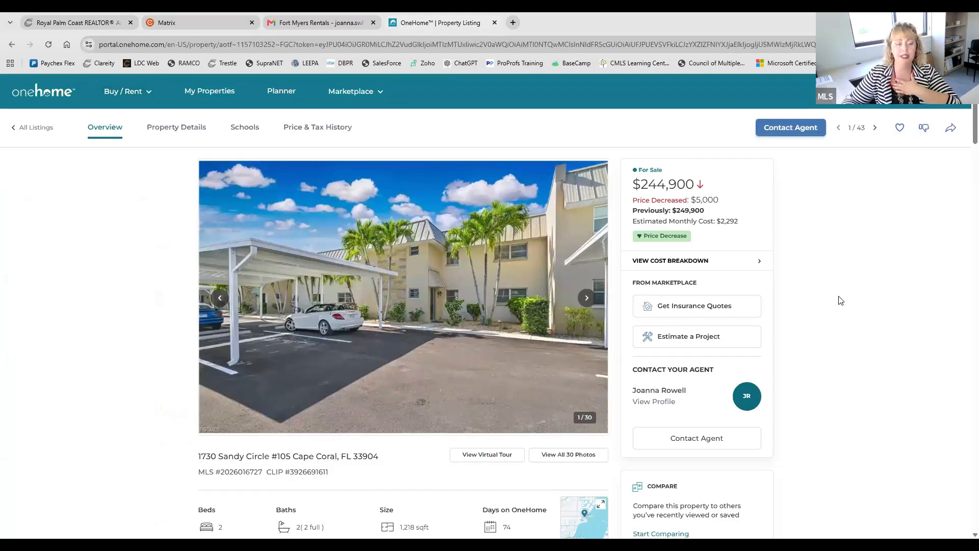
pyautogui.scroll(-3, 833, 293)
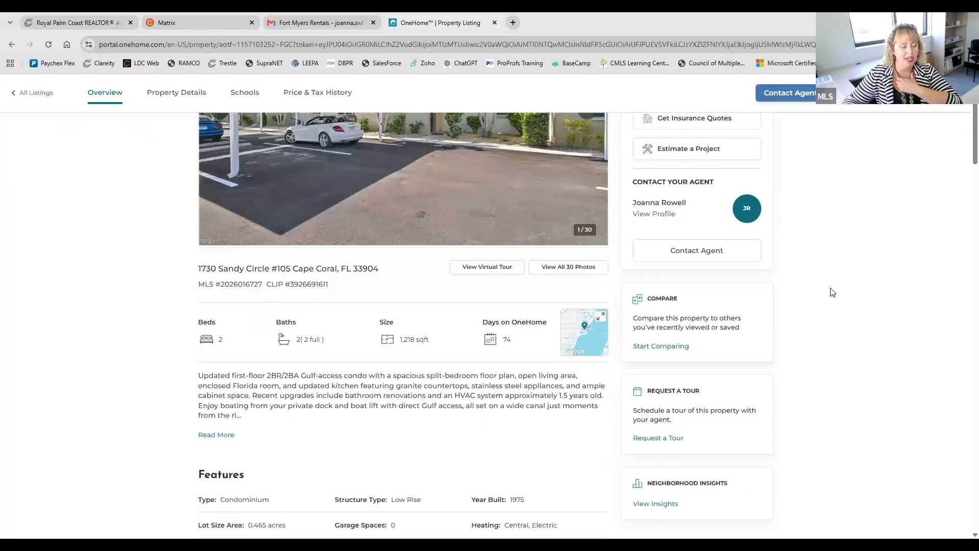
pyautogui.scroll(3, 832, 292)
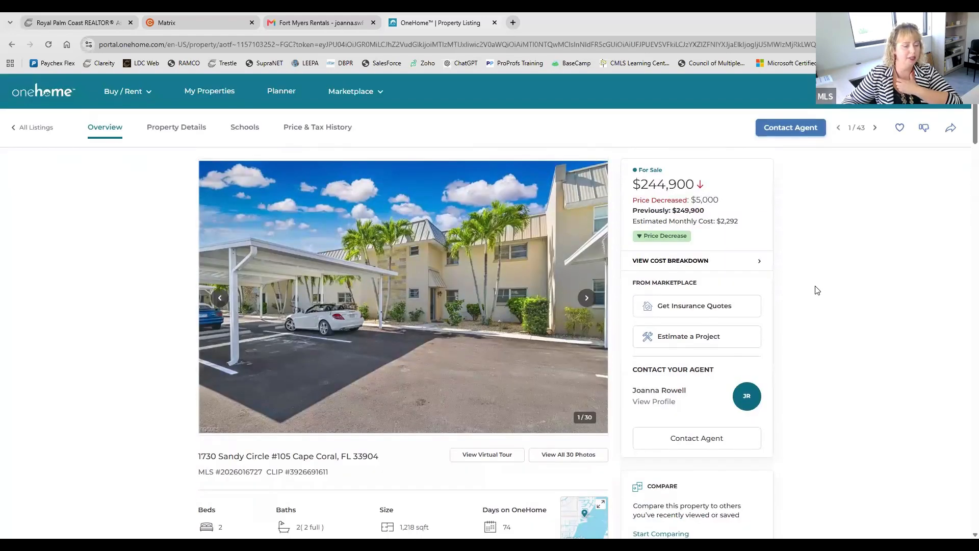
pyautogui.scroll(-3, 817, 290)
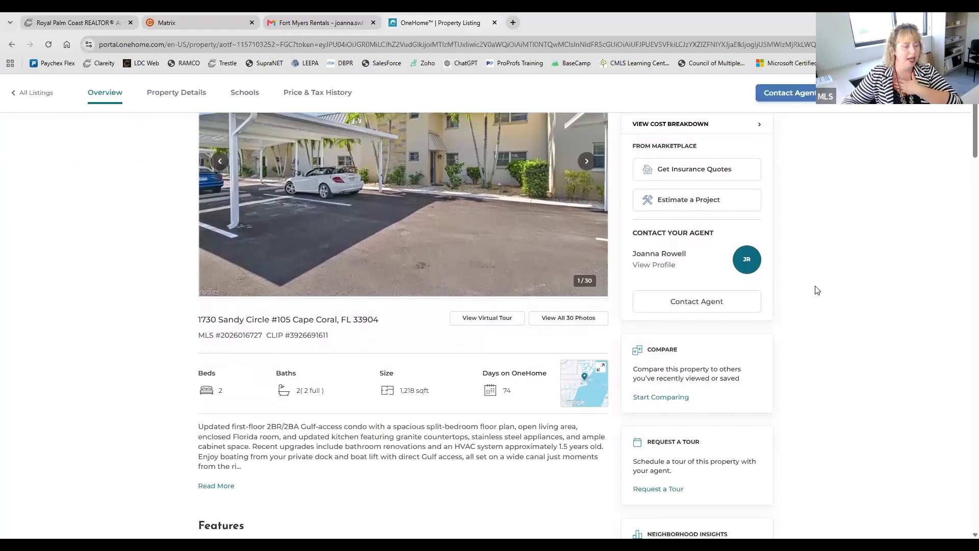
pyautogui.scroll(3, 816, 288)
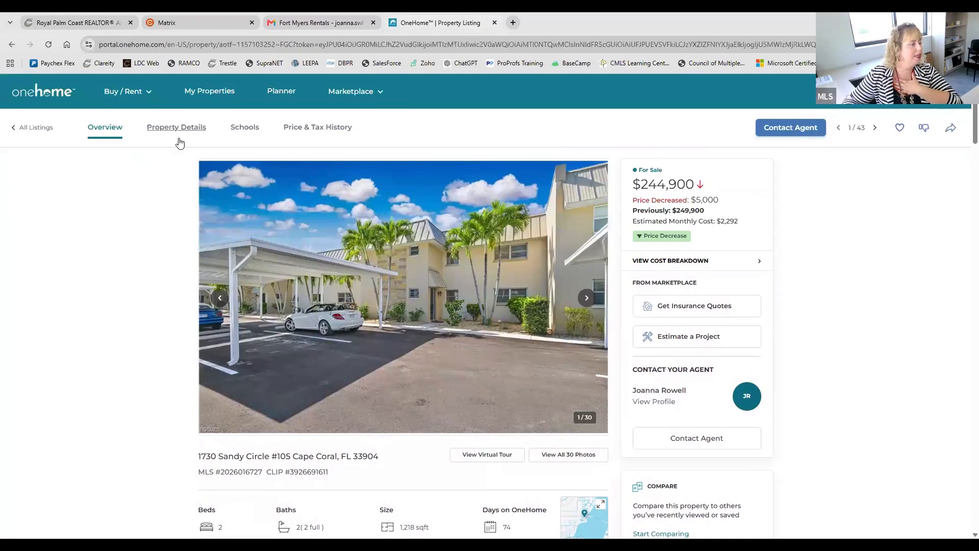
pyautogui.scroll(-7, 452, 401)
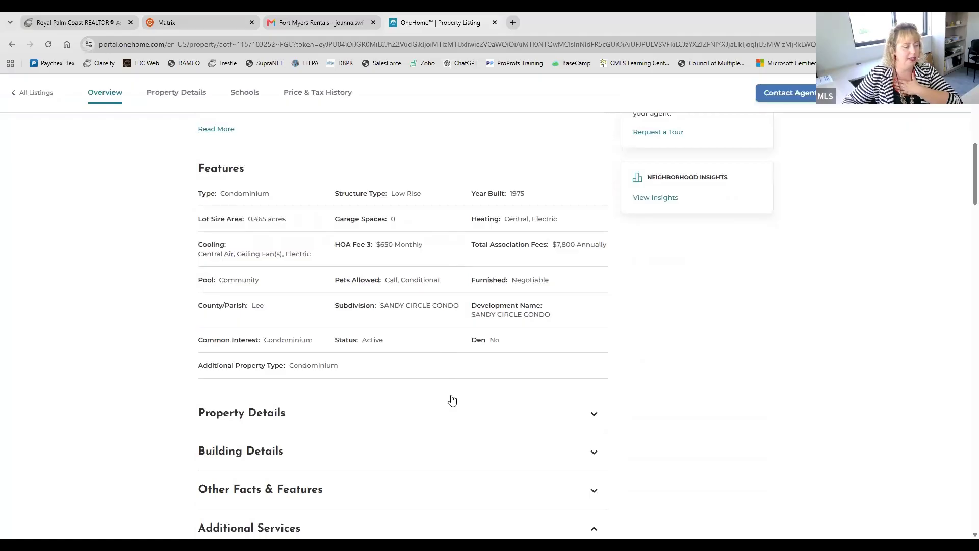
pyautogui.scroll(-5, 452, 400)
pyautogui.scroll(12, 451, 400)
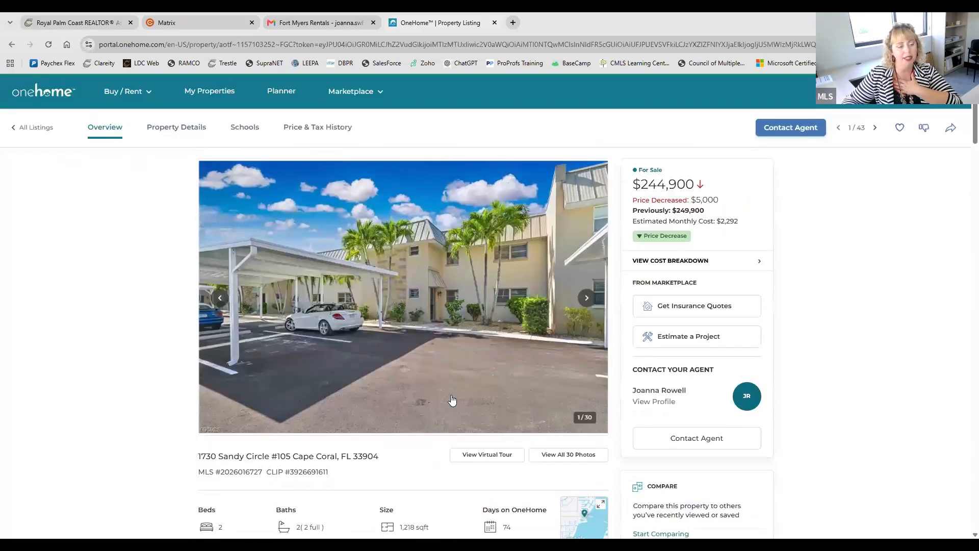
# Step: Try to get insurance quotes for the condominium, dismiss the sign-in dialog and return to all listings
pyautogui.click(685, 306)
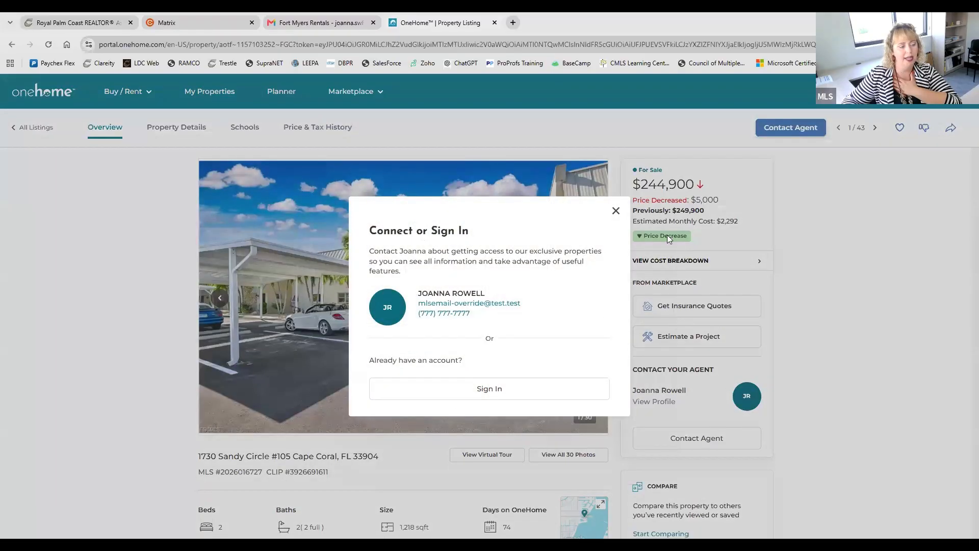
pyautogui.click(616, 212)
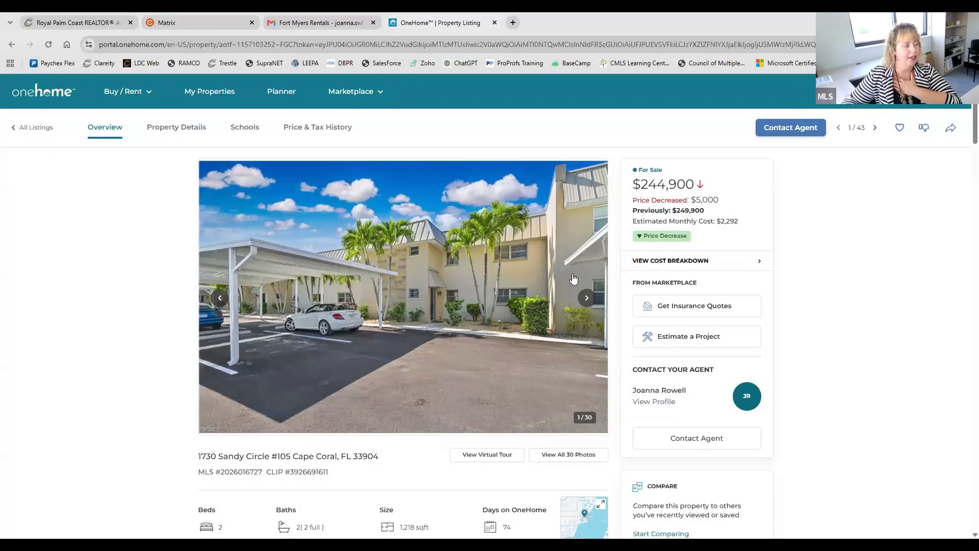
pyautogui.click(45, 129)
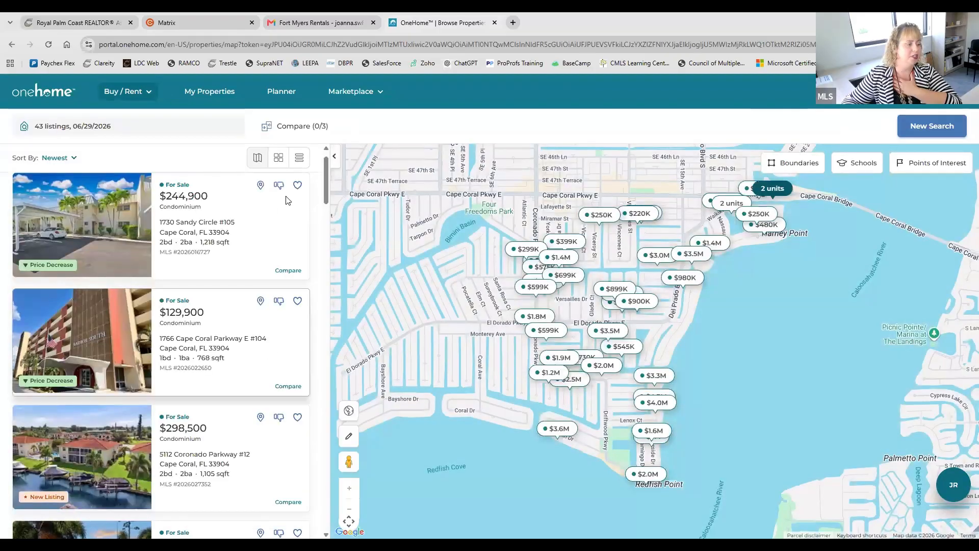
# Step: Try to favorite the first listing and to view My Properties, dismissing the sign-in dialog each time
pyautogui.click(297, 186)
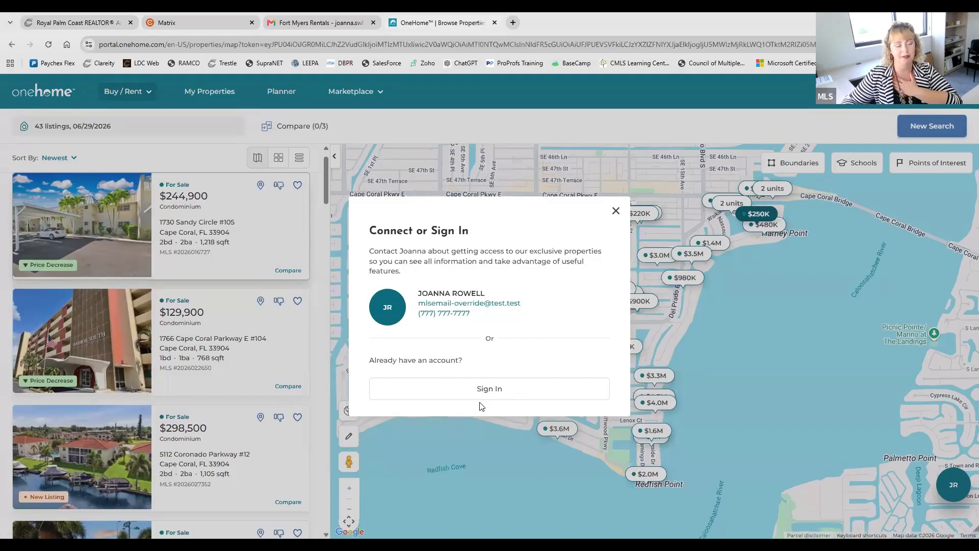
pyautogui.click(615, 213)
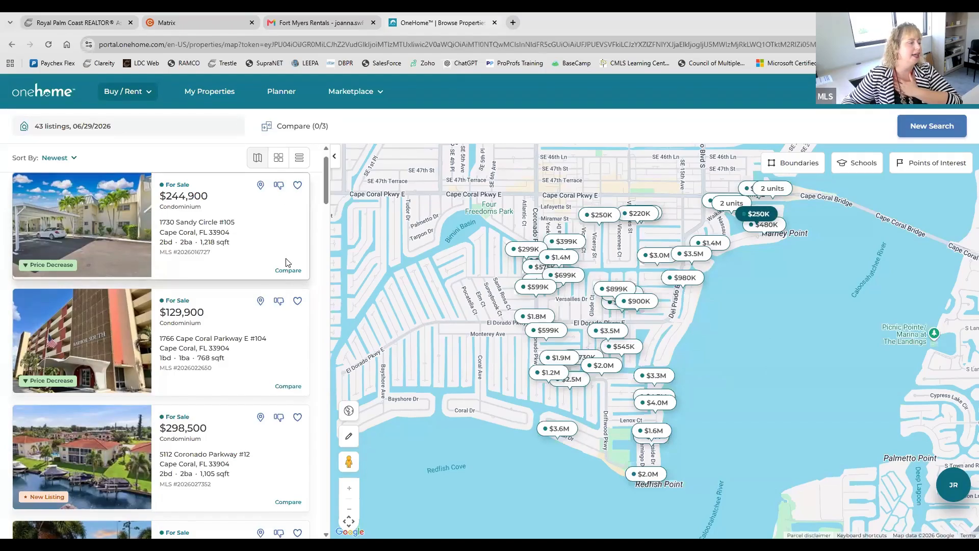
pyautogui.click(208, 91)
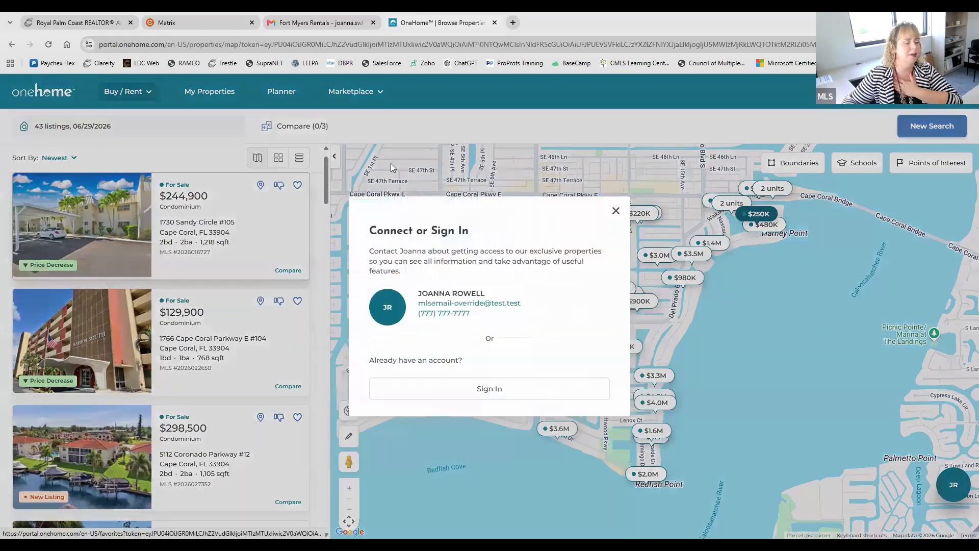
pyautogui.click(616, 211)
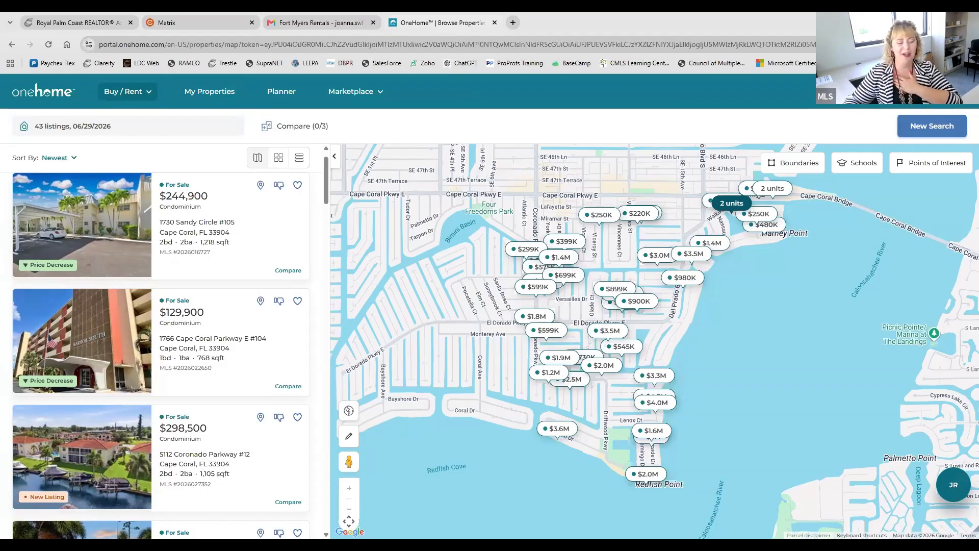
# Step: Show the agent's contact card, view the full agent profile and return to the listings
pyautogui.click(946, 491)
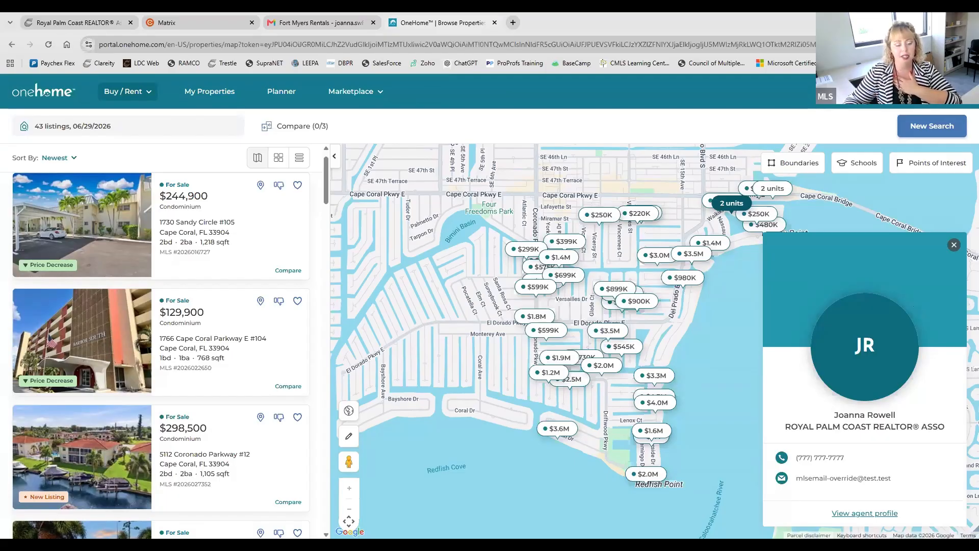
pyautogui.click(864, 513)
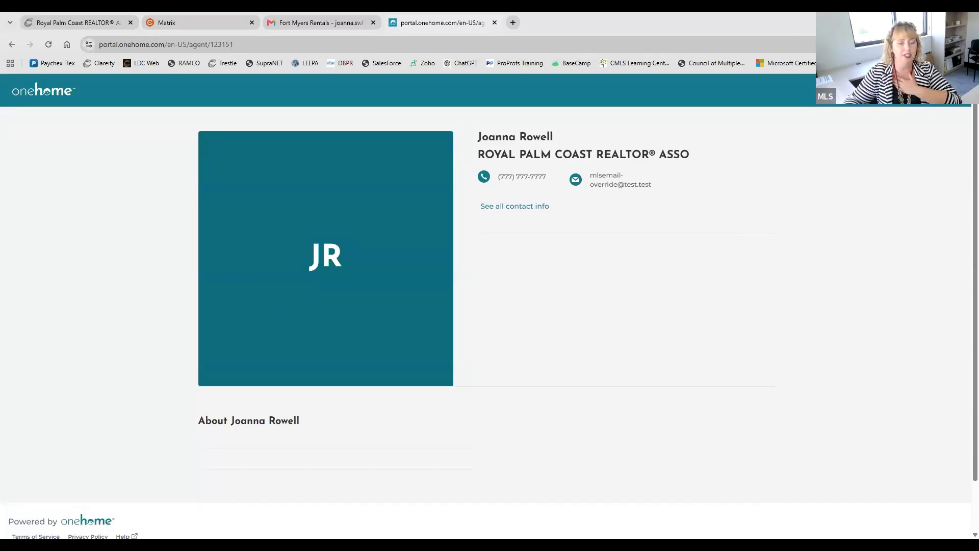
pyautogui.click(12, 45)
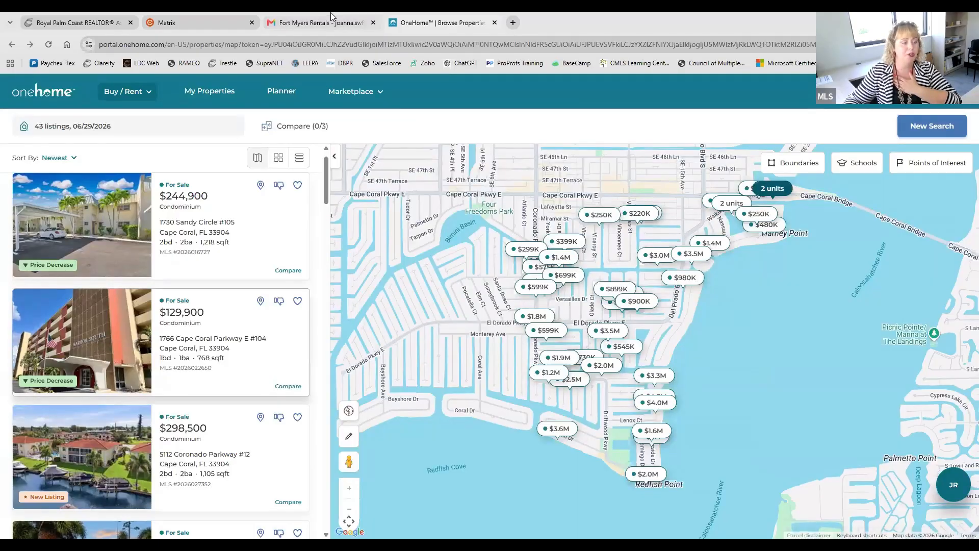
# Step: Switch to Gmail and look over the Fort Myers Rentals email down to its View Properties link
pyautogui.click(332, 18)
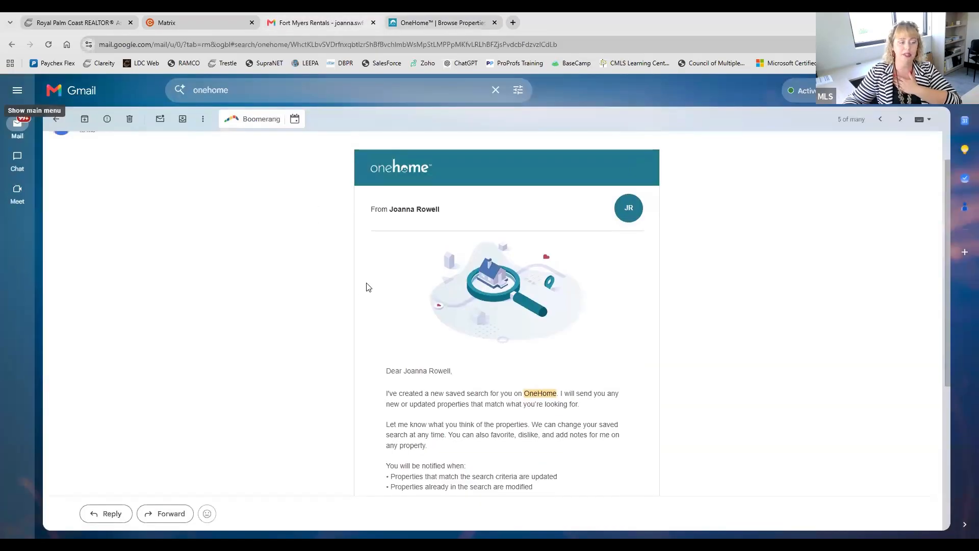
pyautogui.scroll(1, 371, 287)
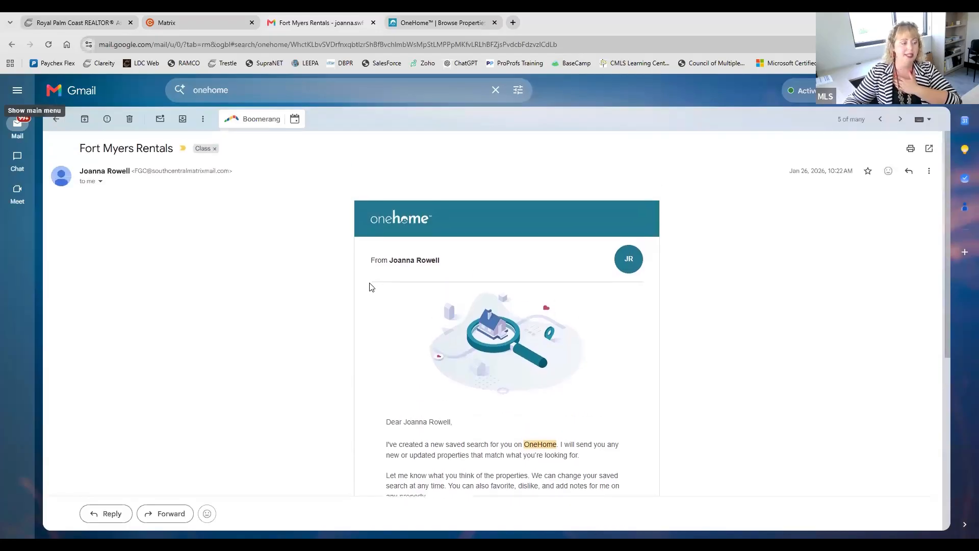
pyautogui.scroll(-3, 371, 287)
pyautogui.scroll(2, 372, 288)
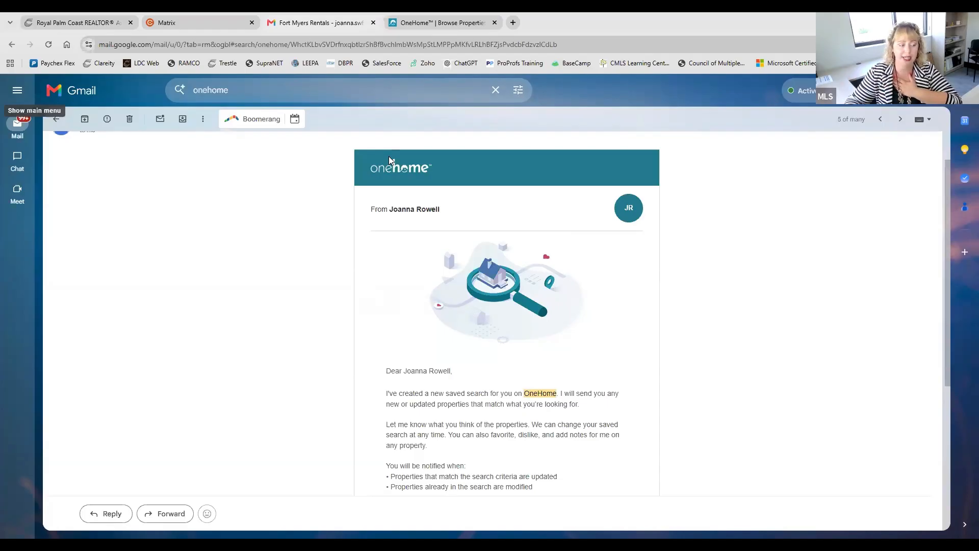
pyautogui.scroll(-1, 412, 207)
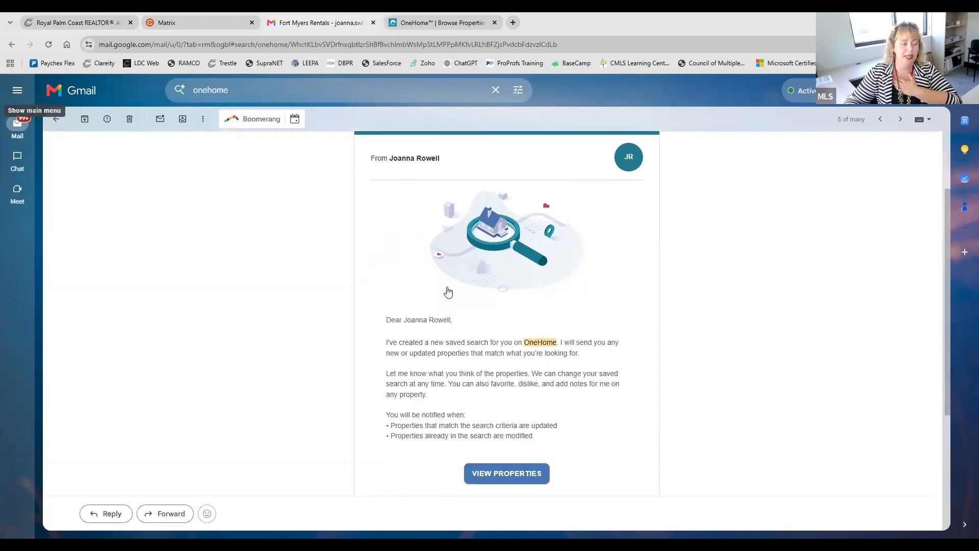
pyautogui.scroll(-1, 633, 261)
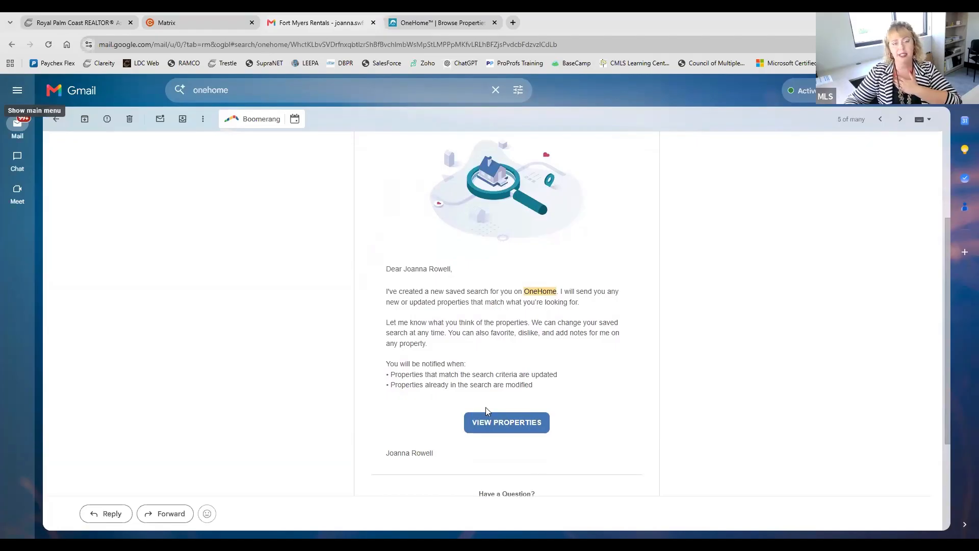
pyautogui.scroll(3, 568, 377)
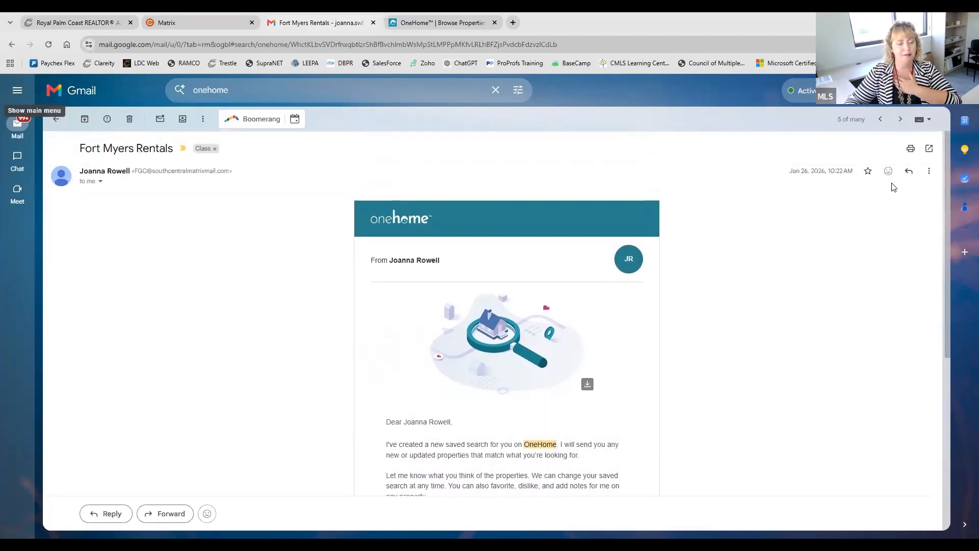
# Step: Open the Get Property Alerts by Text Message email and look over its SMS text alert opt-in
pyautogui.click(900, 119)
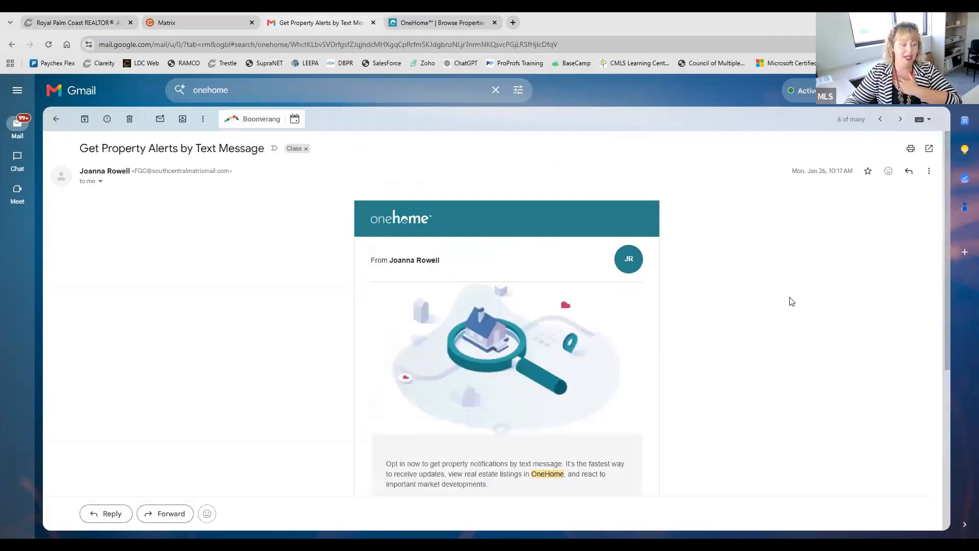
pyautogui.scroll(-2, 791, 301)
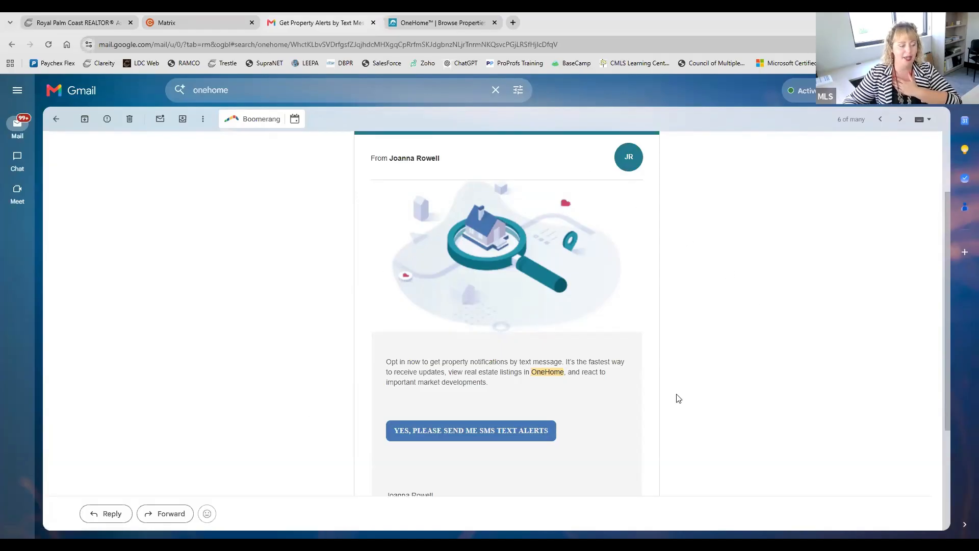
pyautogui.scroll(-1, 678, 398)
pyautogui.scroll(1, 678, 398)
pyautogui.scroll(2, 678, 398)
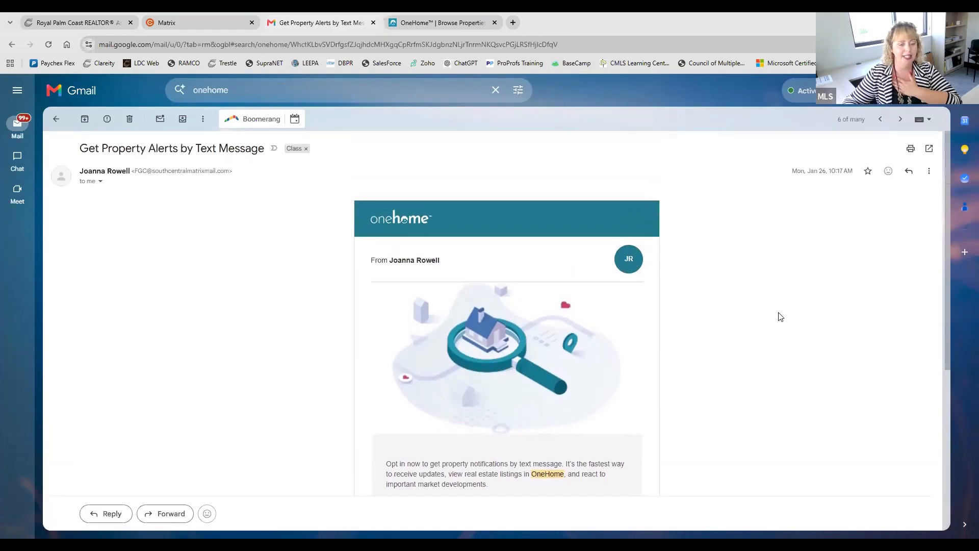
# Step: Open the New Rentals email and look through its notification text and highlighted rental listings
pyautogui.click(898, 121)
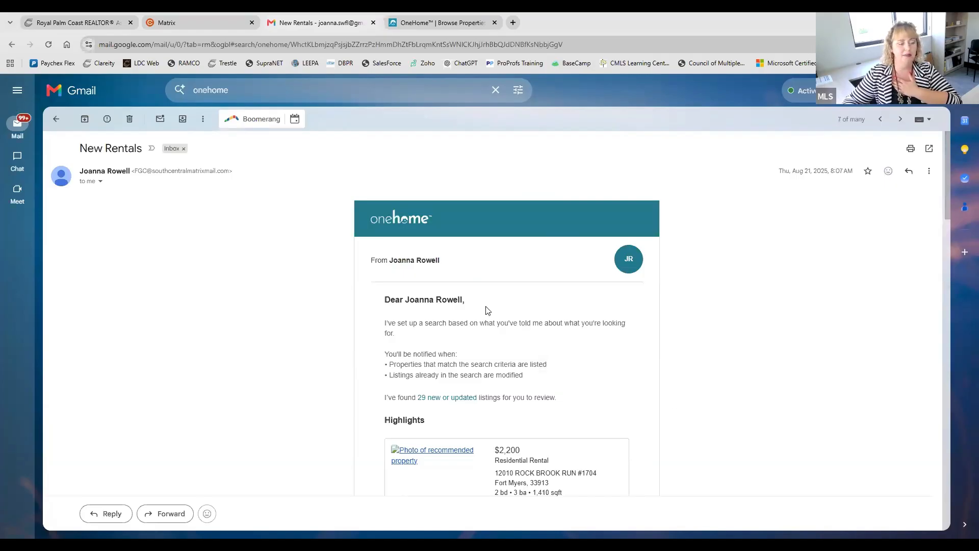
pyautogui.scroll(-8, 487, 308)
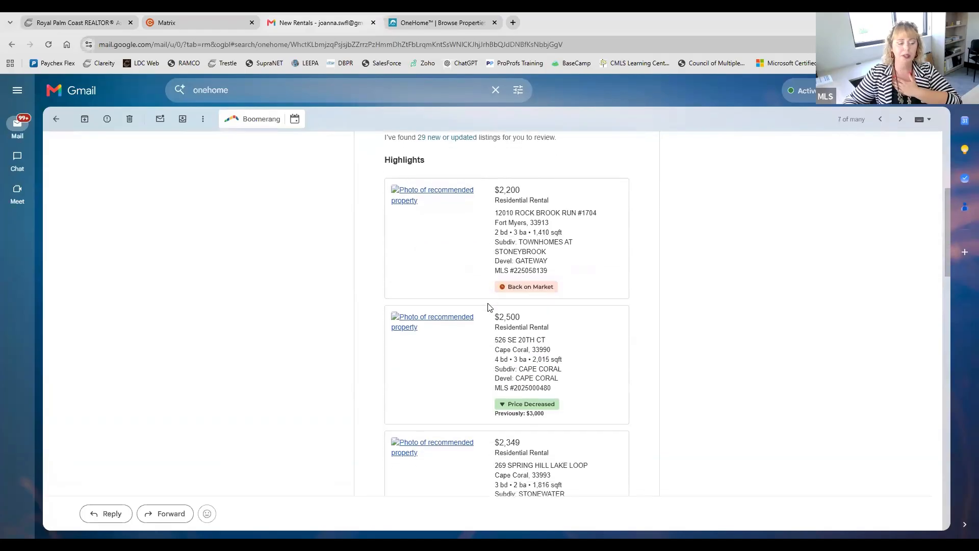
pyautogui.scroll(-13, 488, 306)
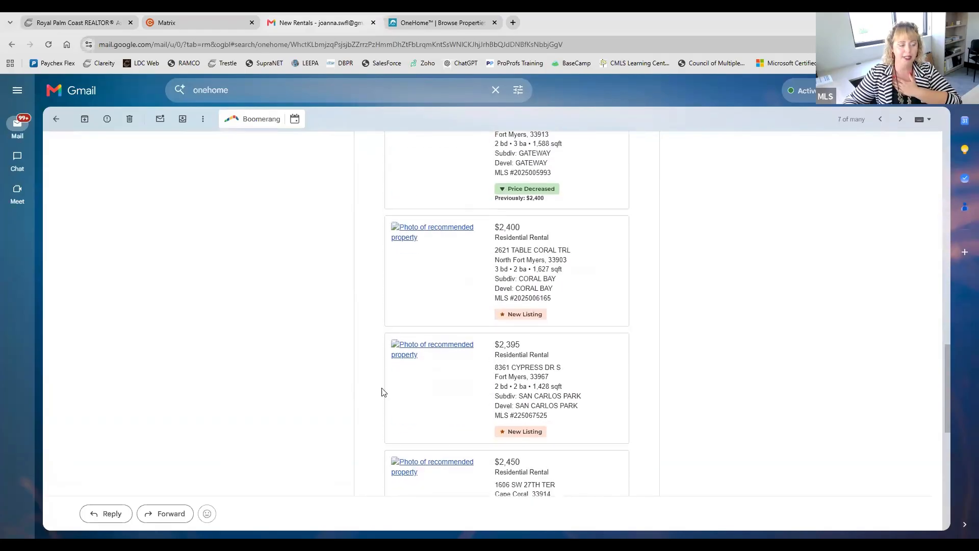
pyautogui.scroll(15, 436, 386)
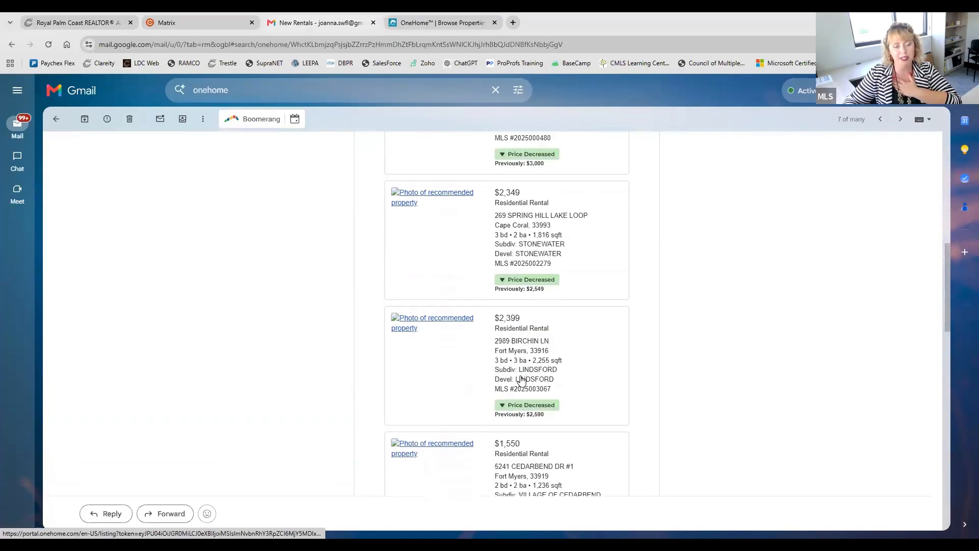
pyautogui.scroll(4, 521, 380)
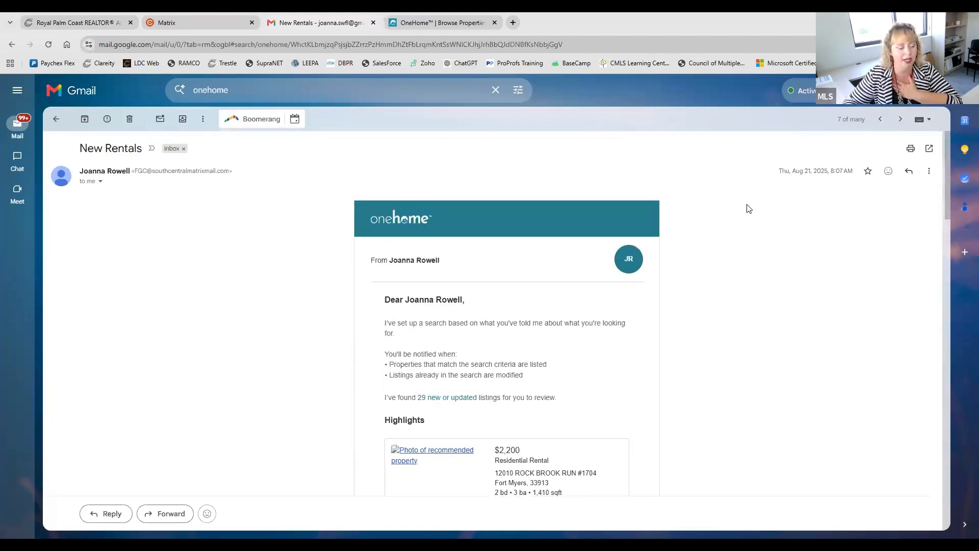
pyautogui.scroll(-2, 756, 266)
pyautogui.scroll(-8, 755, 267)
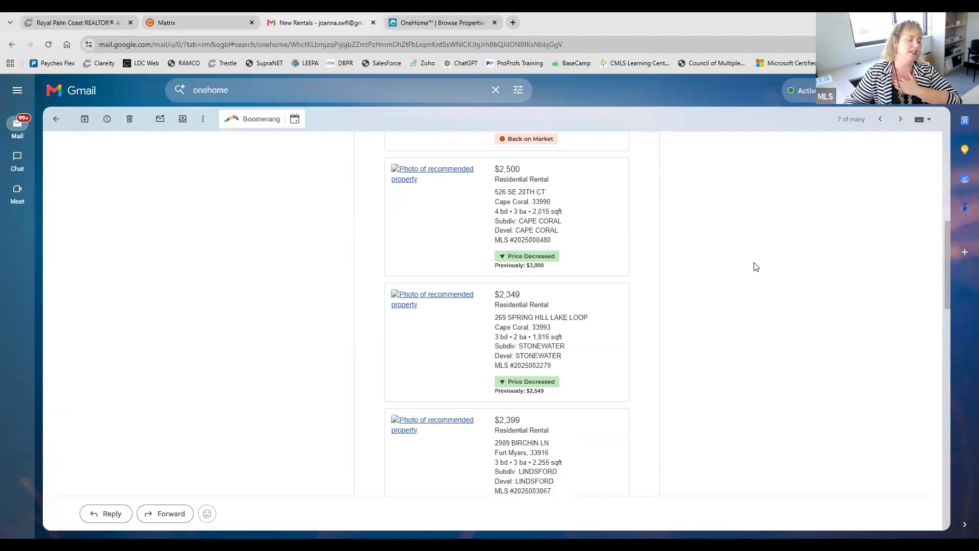
# Step: Look through the remaining rentals in the New Rentals email and their Price Decreased and Back on Market labels
pyautogui.scroll(-3, 755, 267)
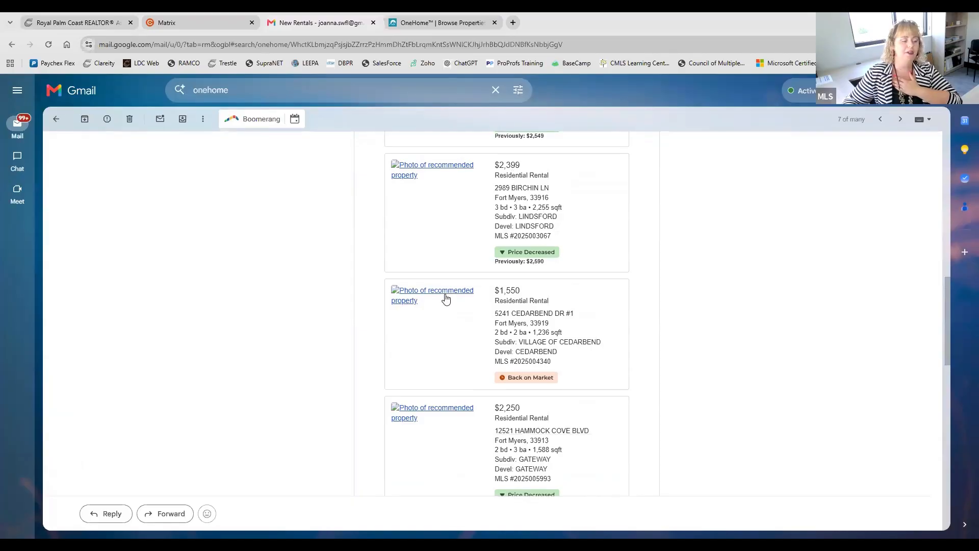
pyautogui.scroll(-3, 584, 304)
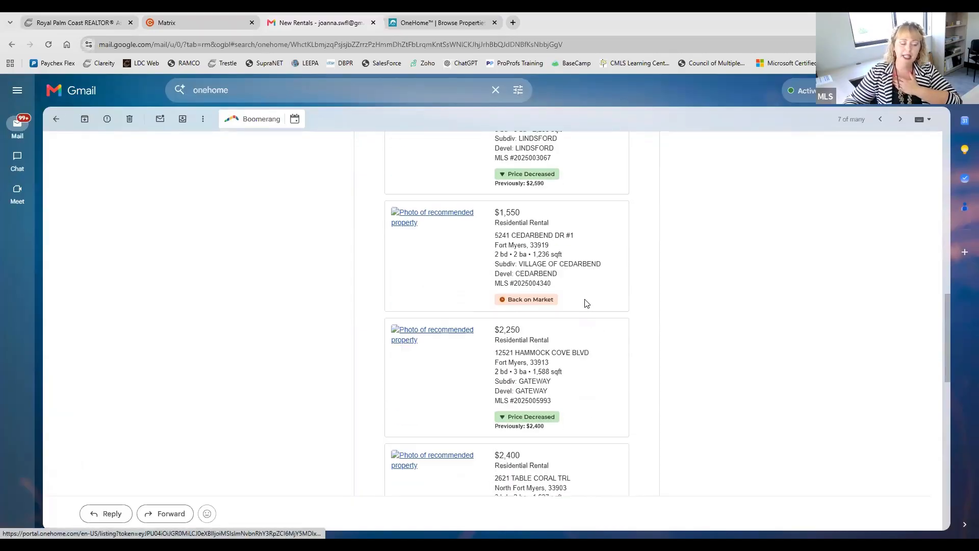
pyautogui.scroll(-3, 748, 365)
pyautogui.scroll(6, 662, 290)
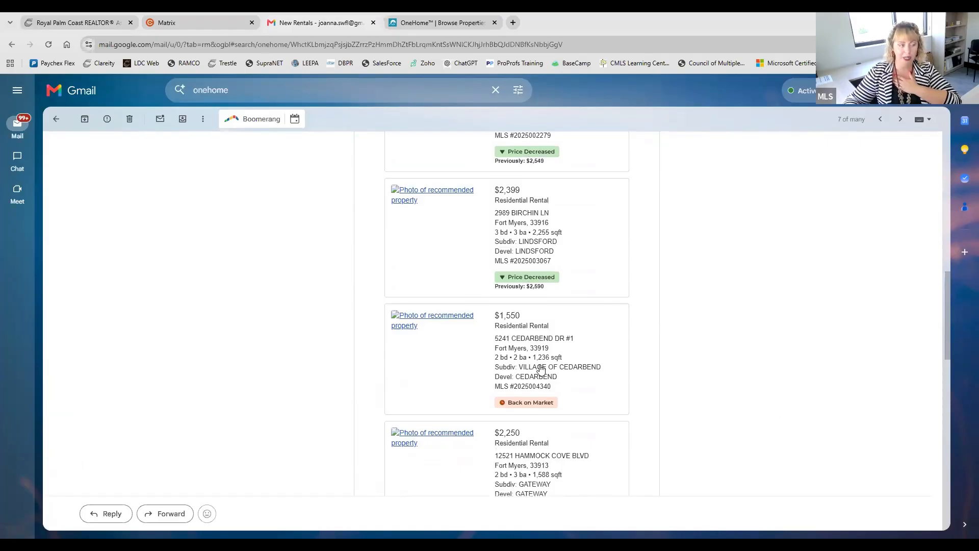
# Step: Switch to Matrix, open the Contacts list and point out its search by name, email or reference number
pyautogui.hotkey('ctrl', 'Tab')
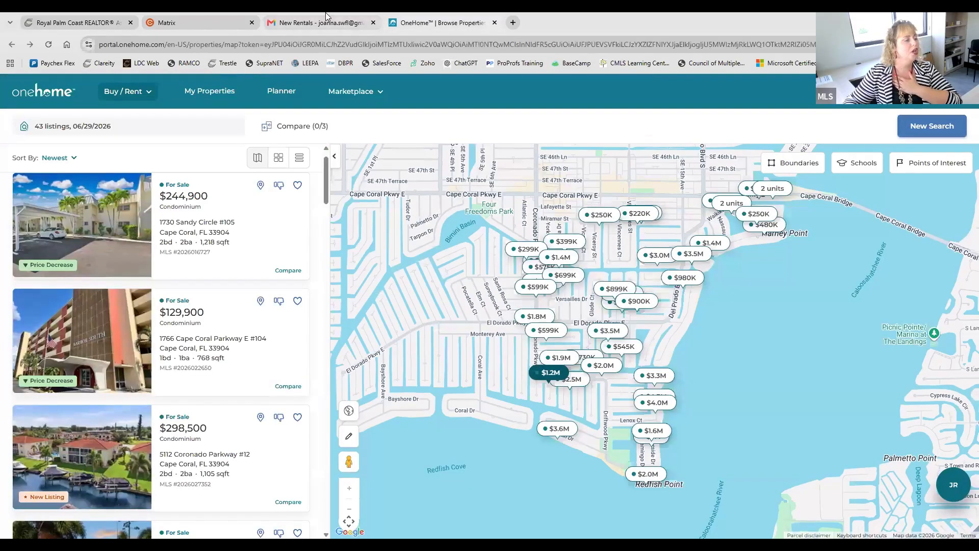
pyautogui.click(199, 14)
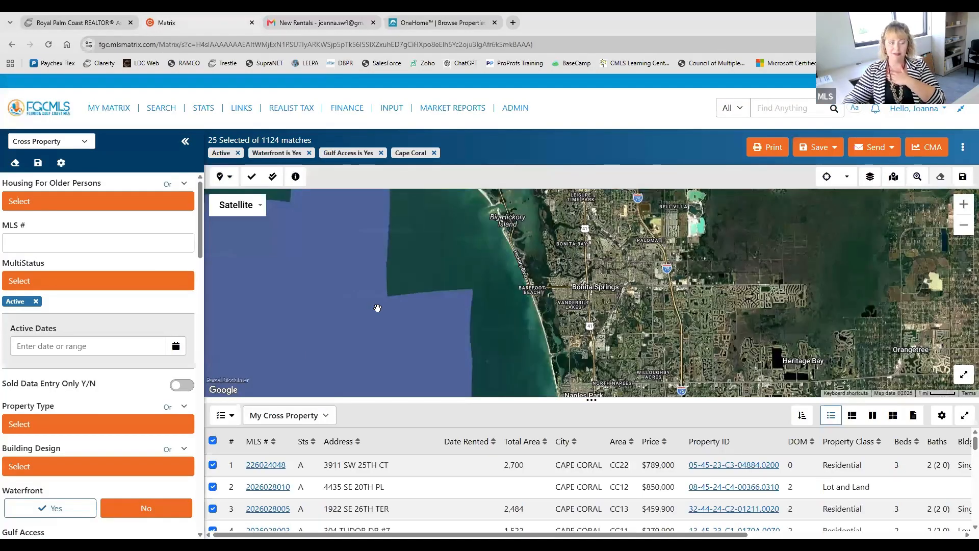
pyautogui.click(113, 116)
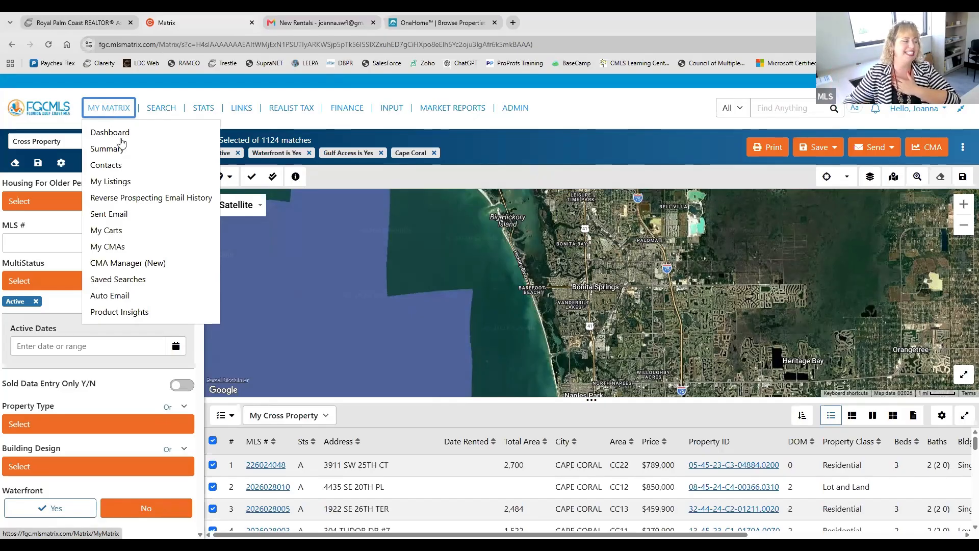
pyautogui.click(121, 165)
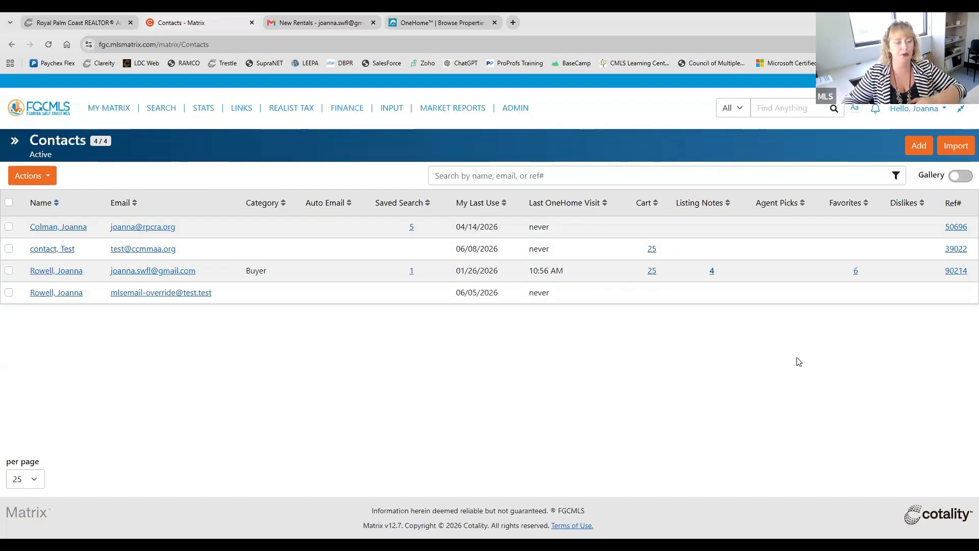
pyautogui.click(668, 162)
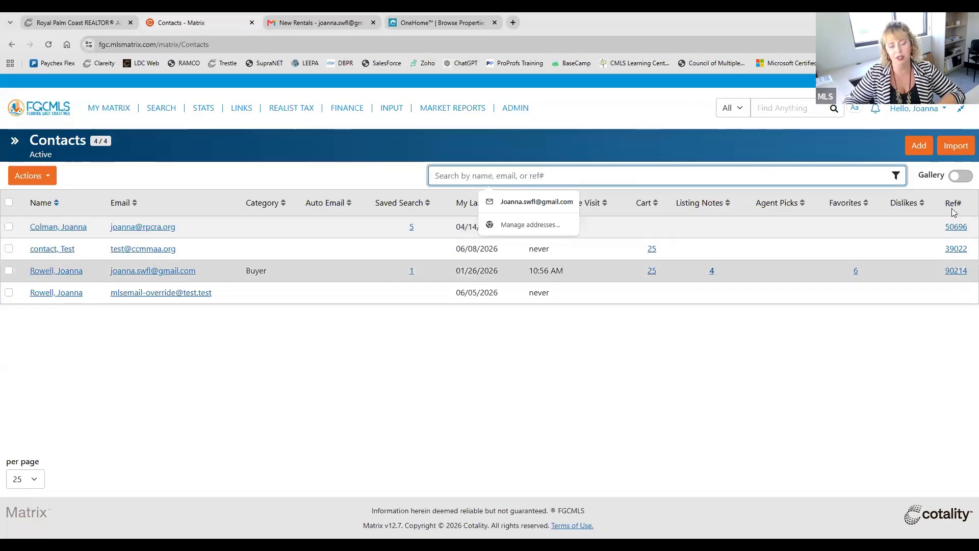
pyautogui.click(520, 421)
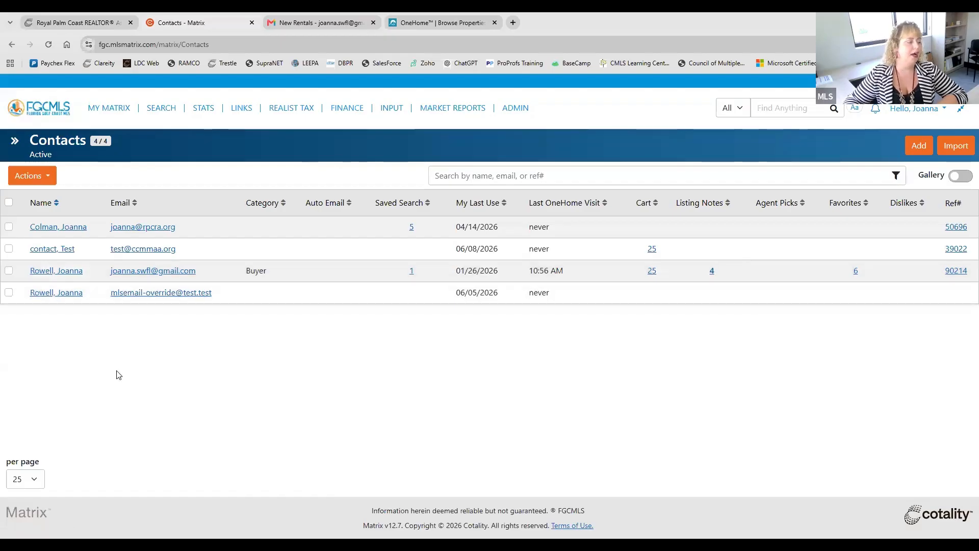
# Step: Select the Buyer contact, extend the selection to all contacts and look over the available contact actions
pyautogui.click(9, 271)
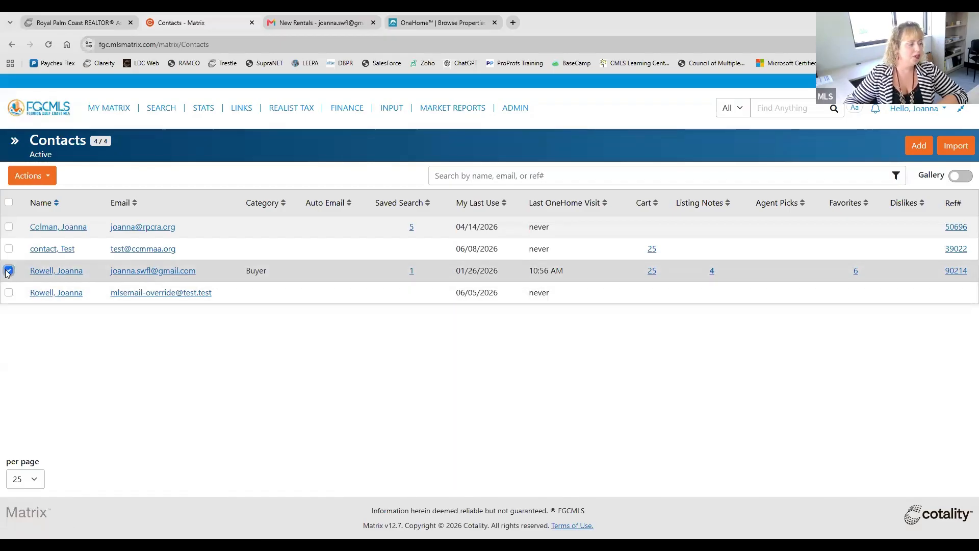
pyautogui.click(49, 177)
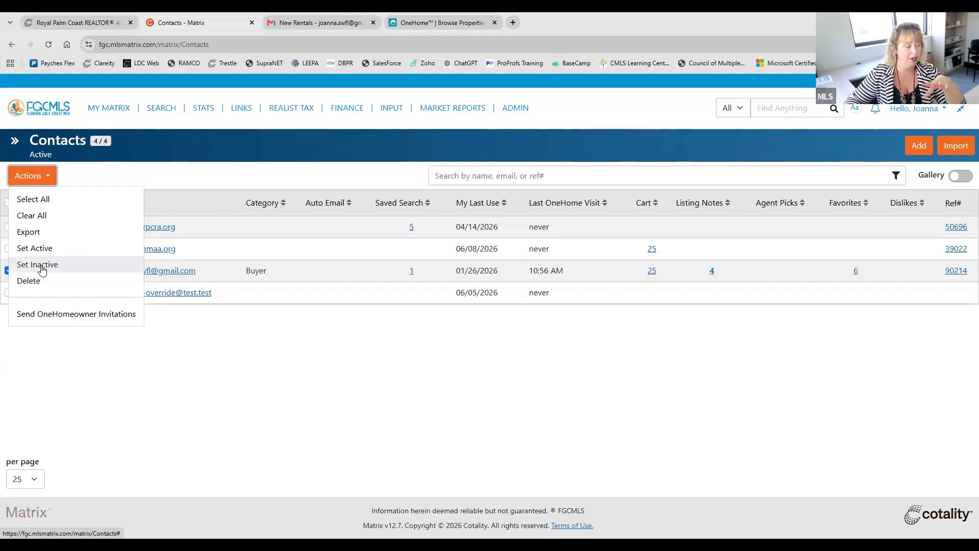
pyautogui.click(40, 200)
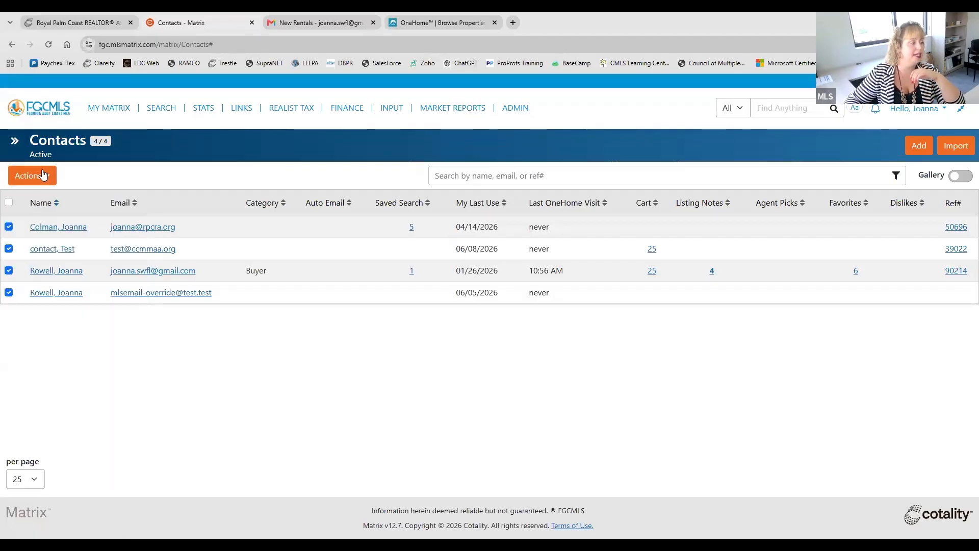
pyautogui.click(43, 176)
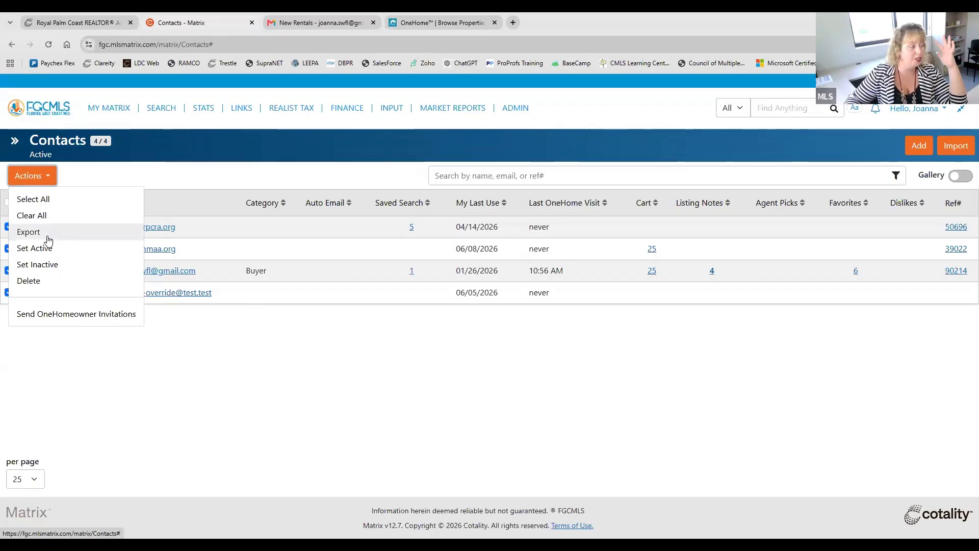
pyautogui.click(51, 178)
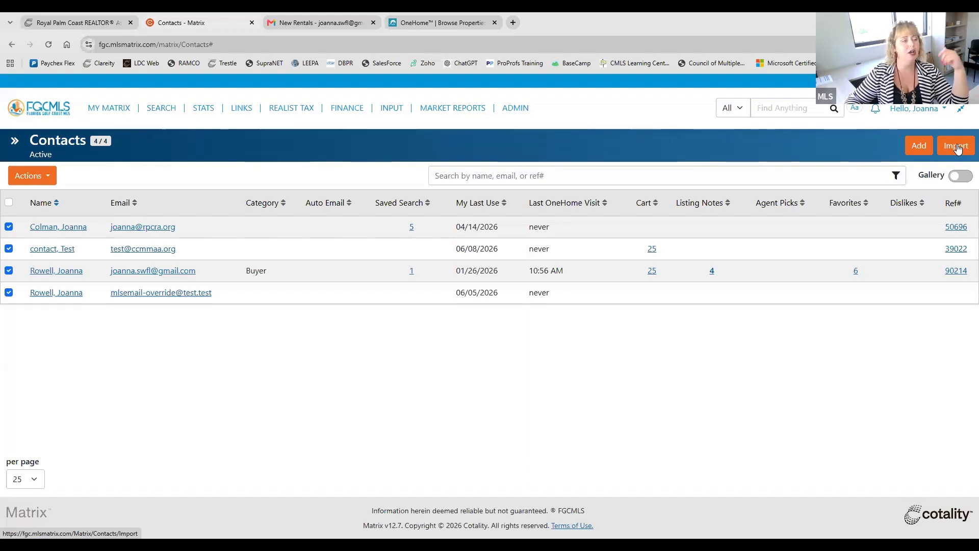
# Step: Open a blank Add Contact form, look over its contact, settings and business fields, and cancel it
pyautogui.click(914, 148)
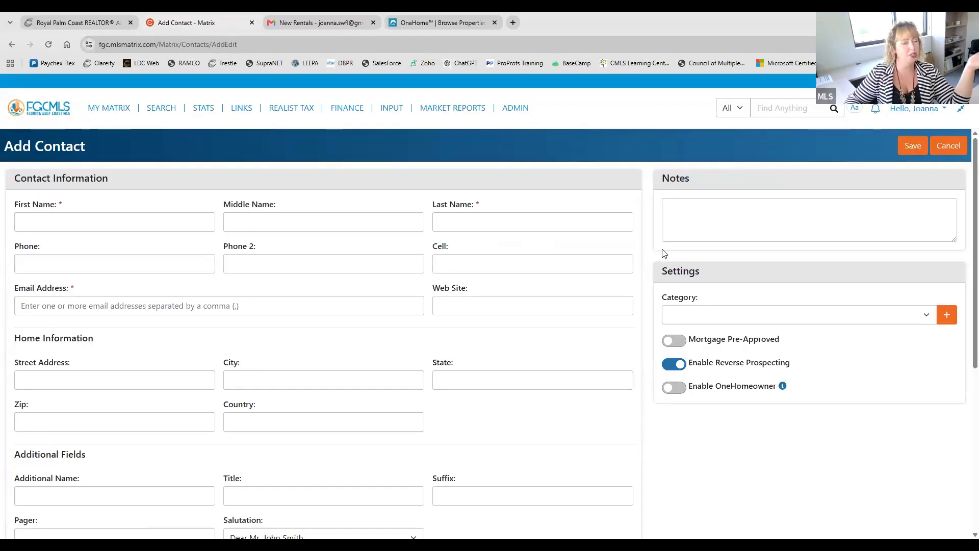
pyautogui.scroll(-6, 664, 253)
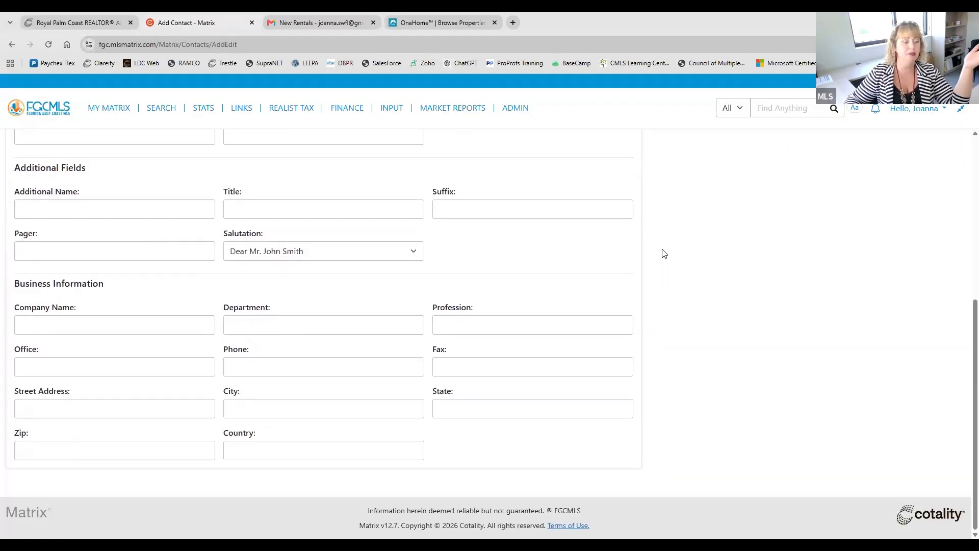
pyautogui.scroll(6, 663, 270)
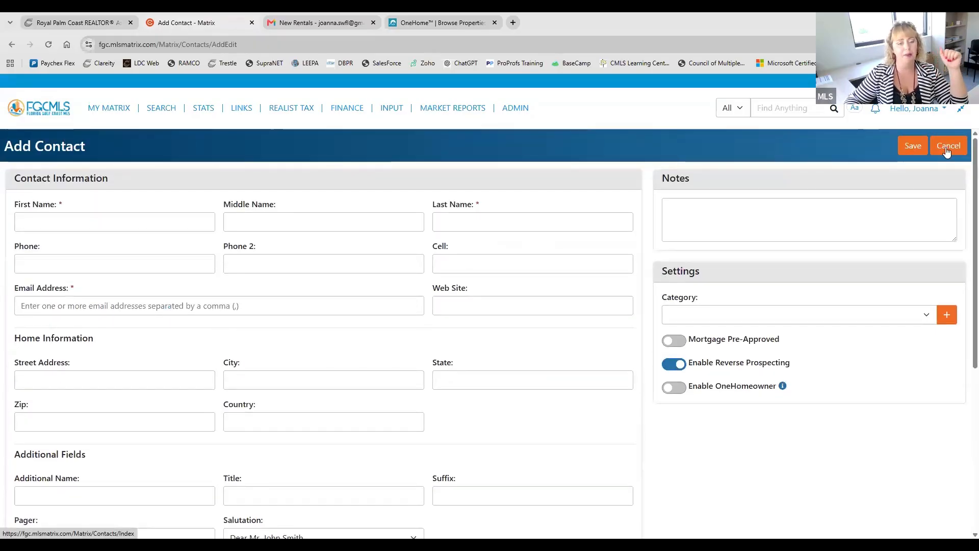
pyautogui.click(947, 148)
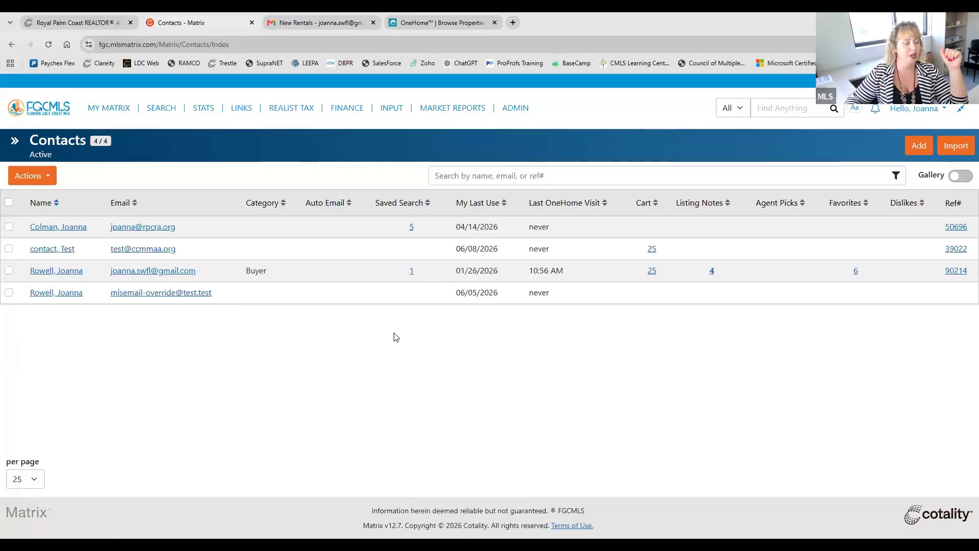
# Step: Open the Buyer contact's record, view its editable contact information and cancel the edit
pyautogui.click(56, 271)
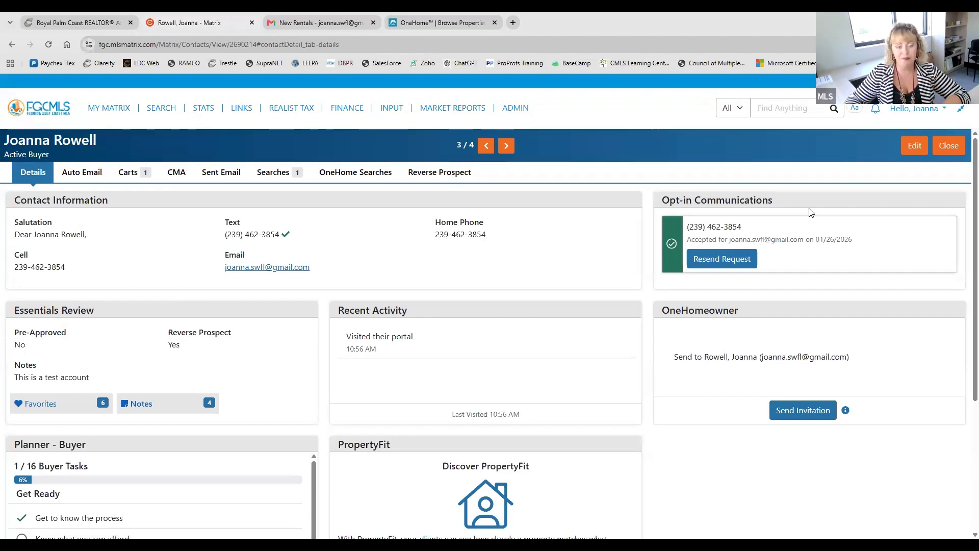
pyautogui.click(916, 148)
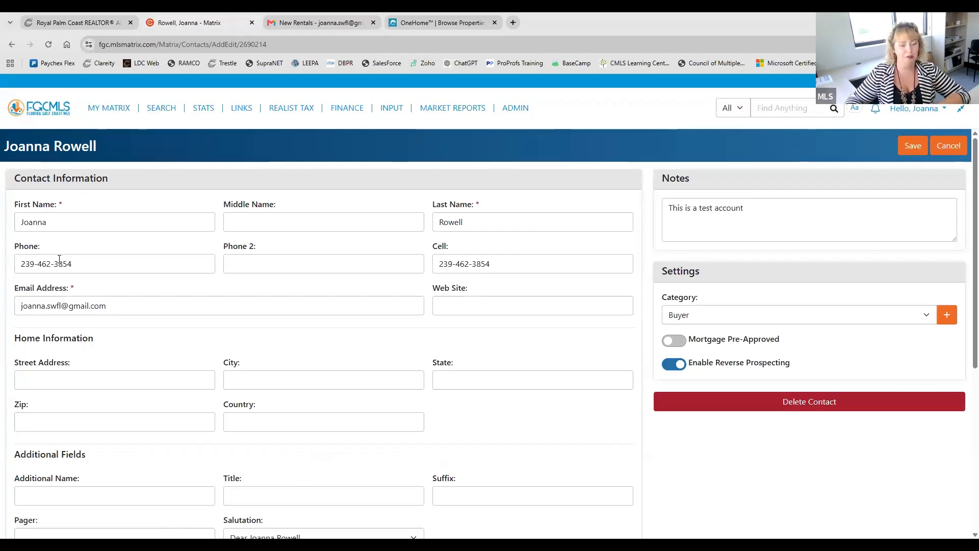
pyautogui.click(952, 145)
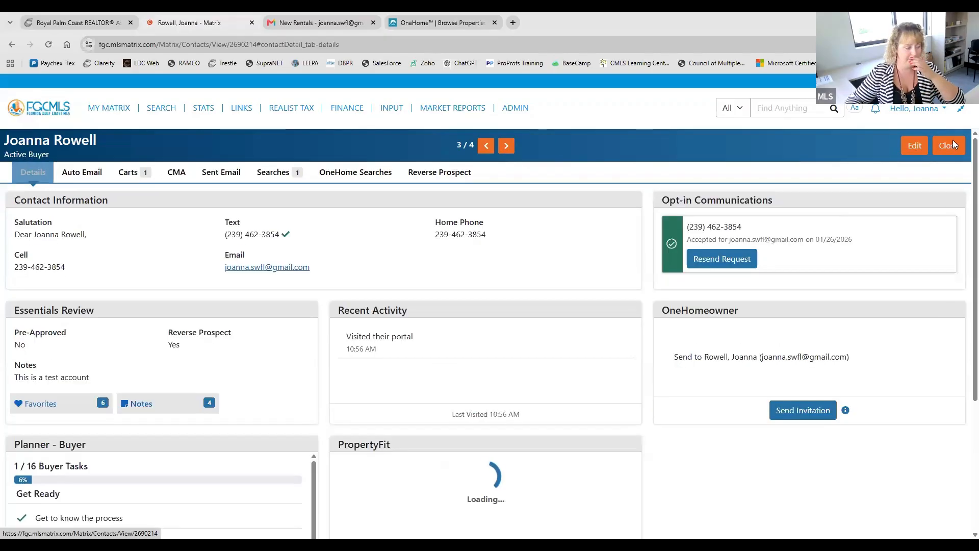
# Step: Look over the contact's Essentials Review, Recent Activity and Buyer planner, and locate the matching Planner in the OneHome portal
pyautogui.scroll(-1, 509, 243)
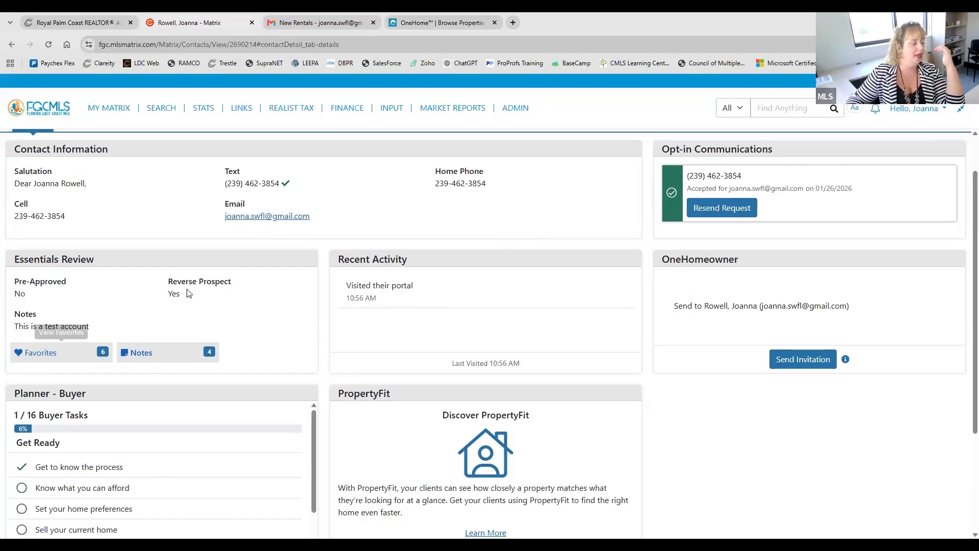
pyautogui.scroll(-1, 234, 286)
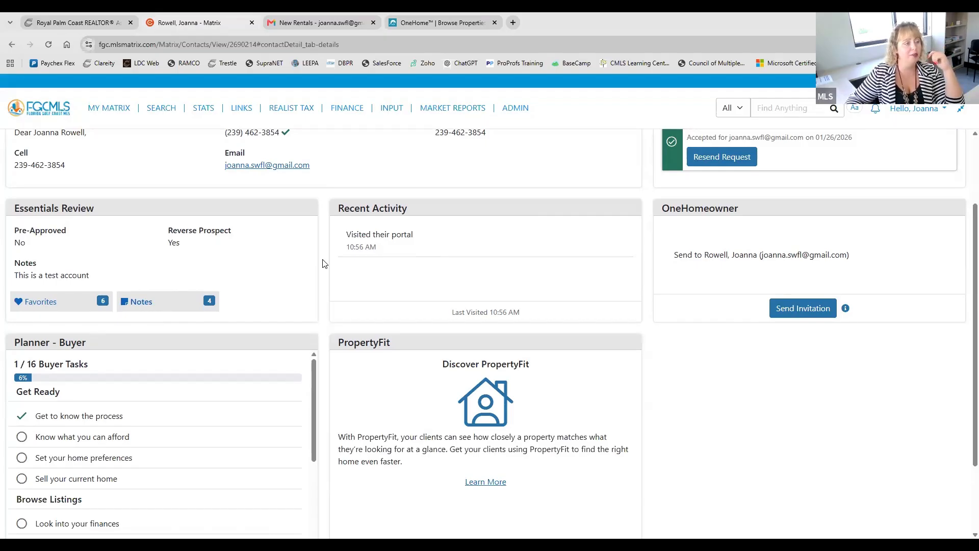
pyautogui.click(441, 23)
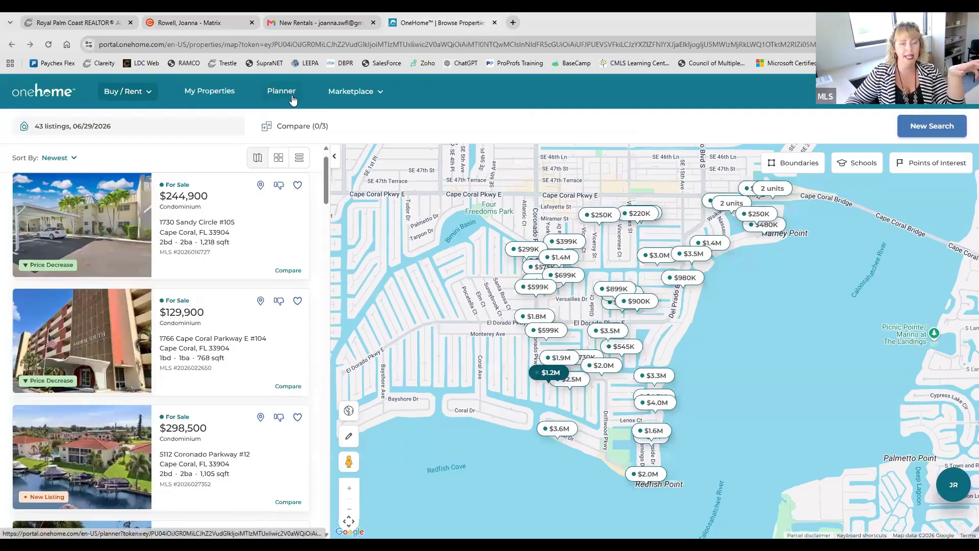
pyautogui.click(317, 22)
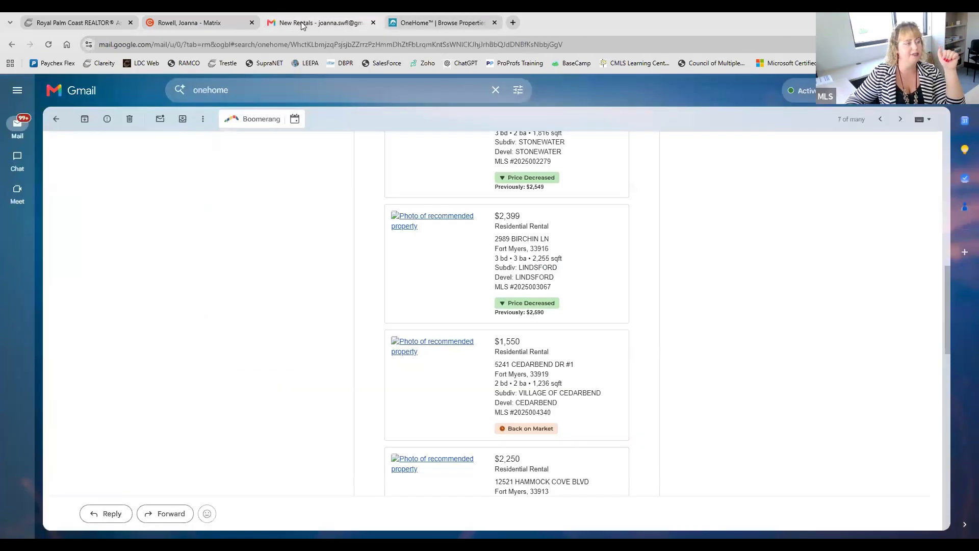
pyautogui.click(188, 15)
pyautogui.scroll(-2, 246, 172)
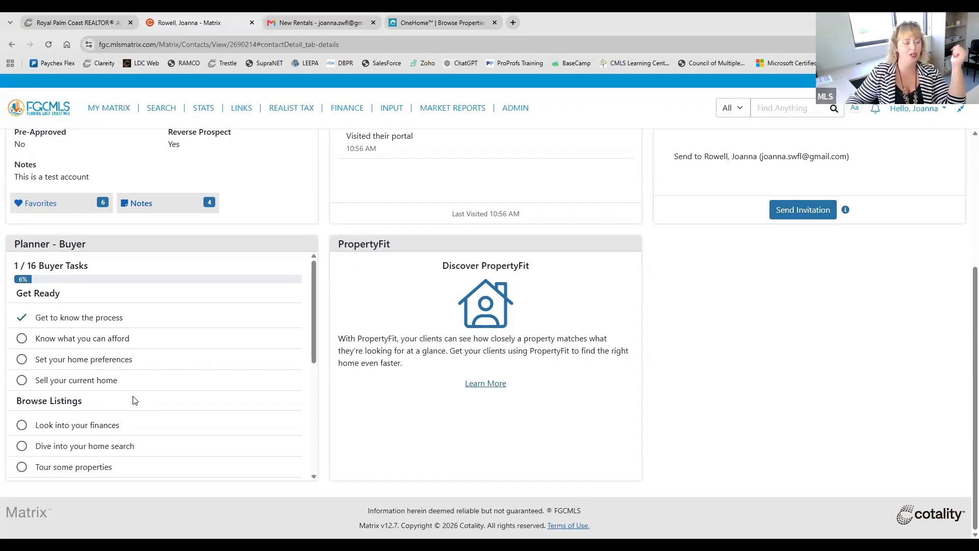
# Step: Show the OneHome portal again, return to the contact in Matrix and review its PropertyFit, OneHomeowner and Opt-in Communications sections
pyautogui.click(441, 21)
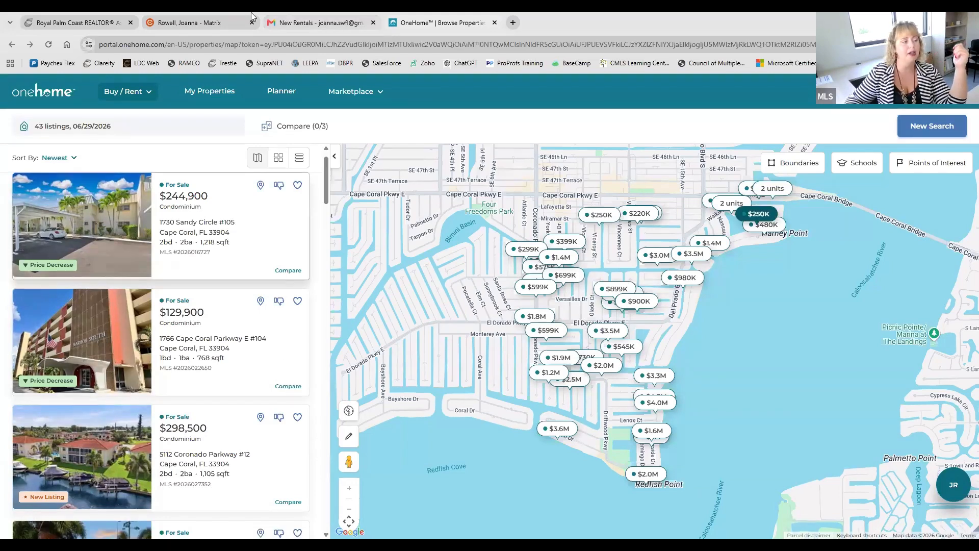
pyautogui.click(212, 20)
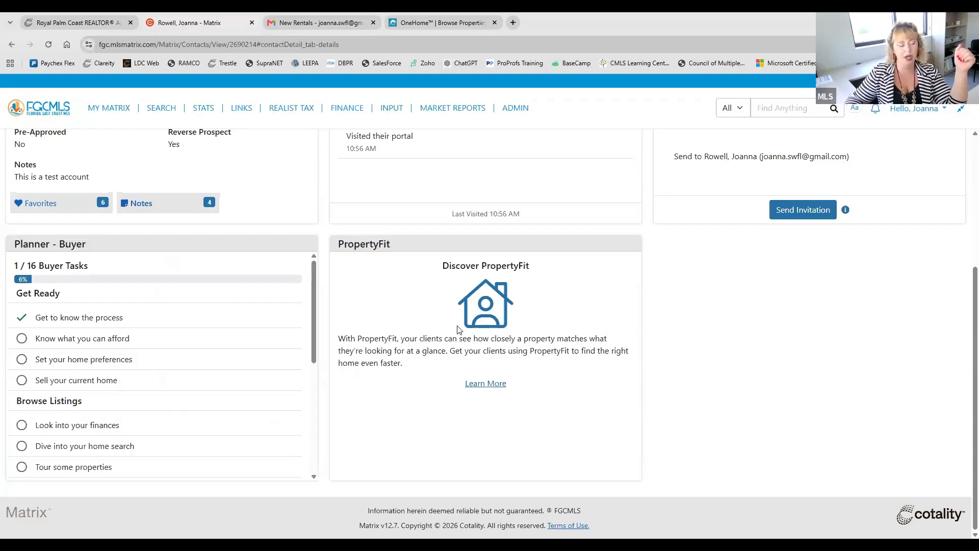
pyautogui.scroll(1, 527, 353)
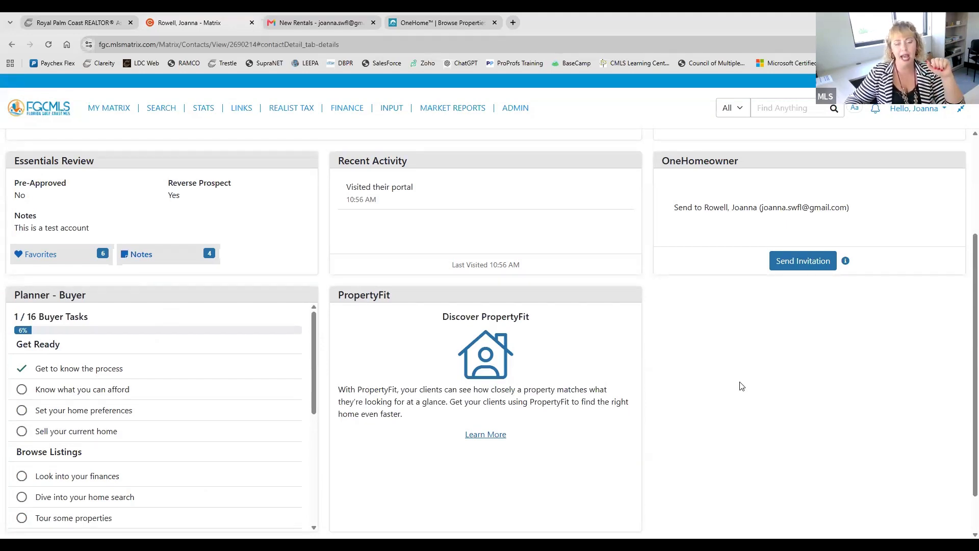
pyautogui.scroll(2, 742, 386)
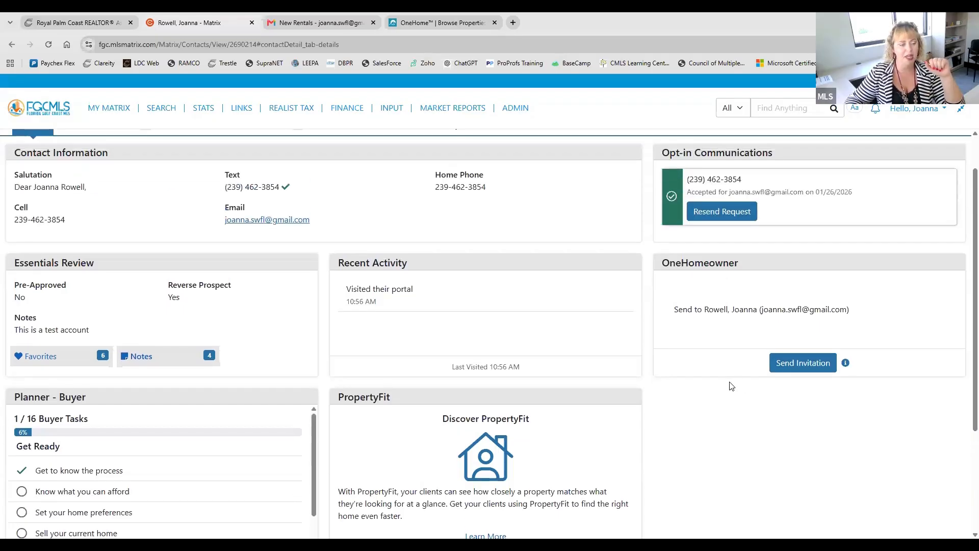
pyautogui.scroll(1, 731, 374)
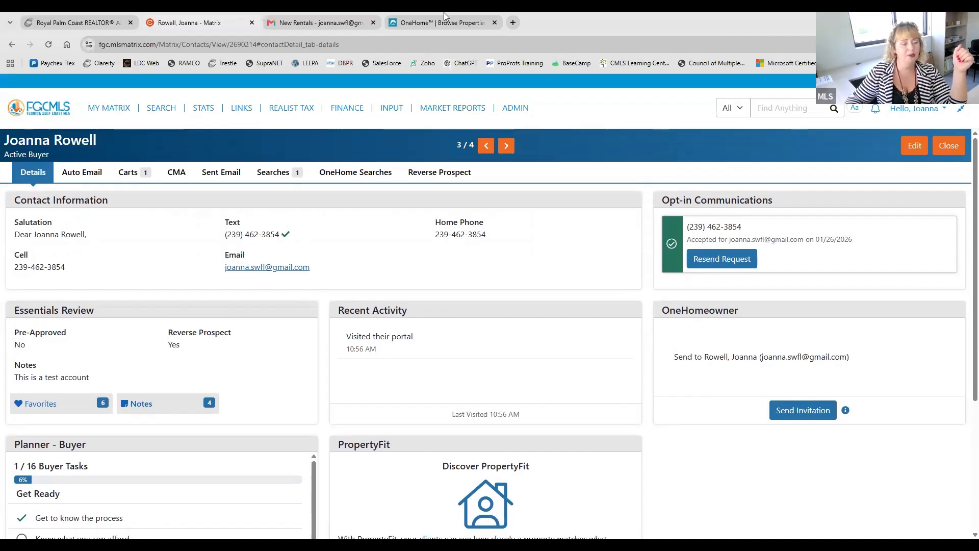
# Step: Show the Get Property Alerts by Text Message email in Gmail and return to the contact's details in Matrix
pyautogui.click(324, 23)
pyautogui.scroll(1, 827, 113)
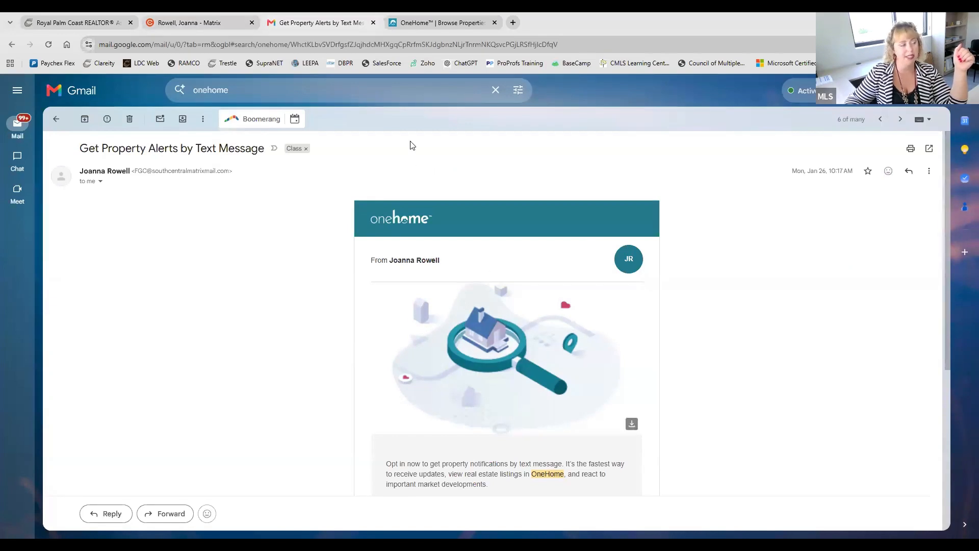
pyautogui.click(245, 22)
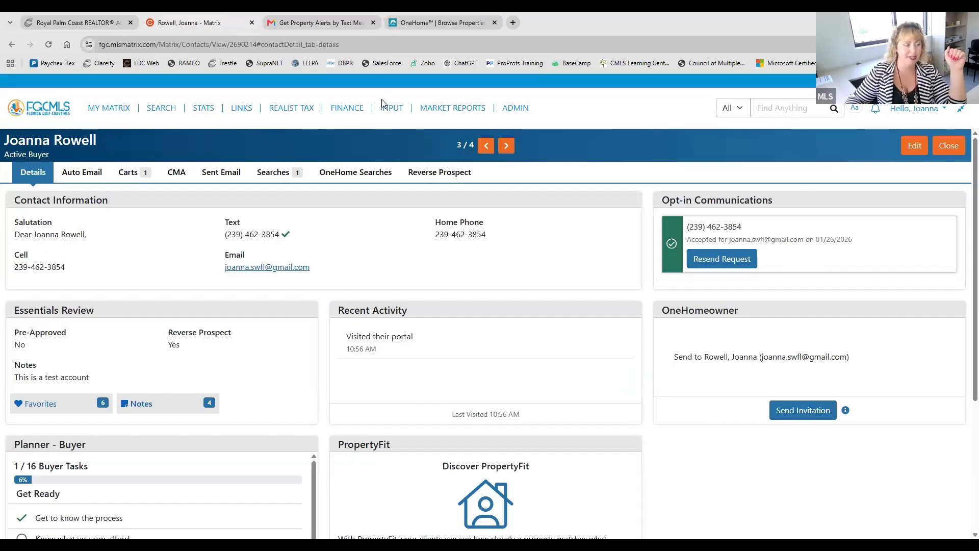
pyautogui.moveTo(382, 102)
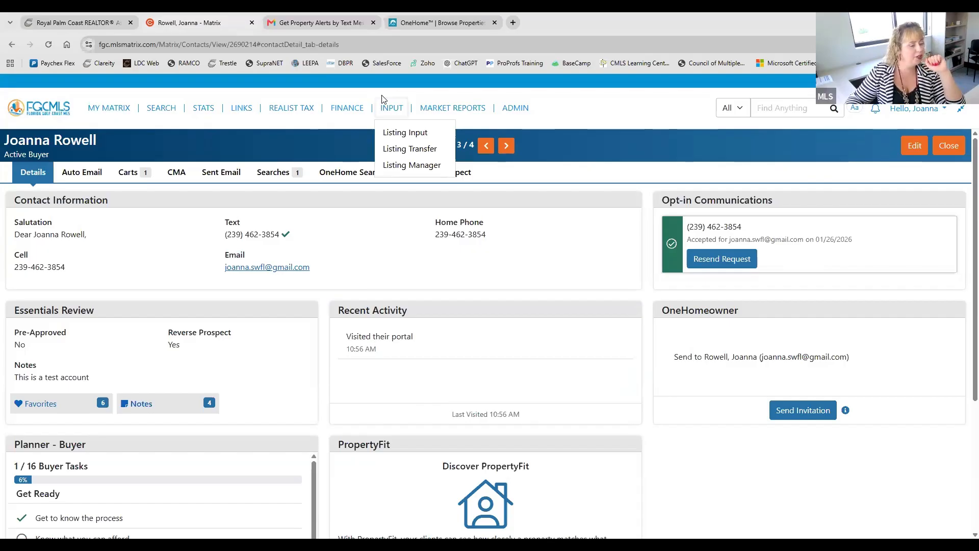
pyautogui.scroll(-3, 385, 100)
pyautogui.scroll(3, 96, 236)
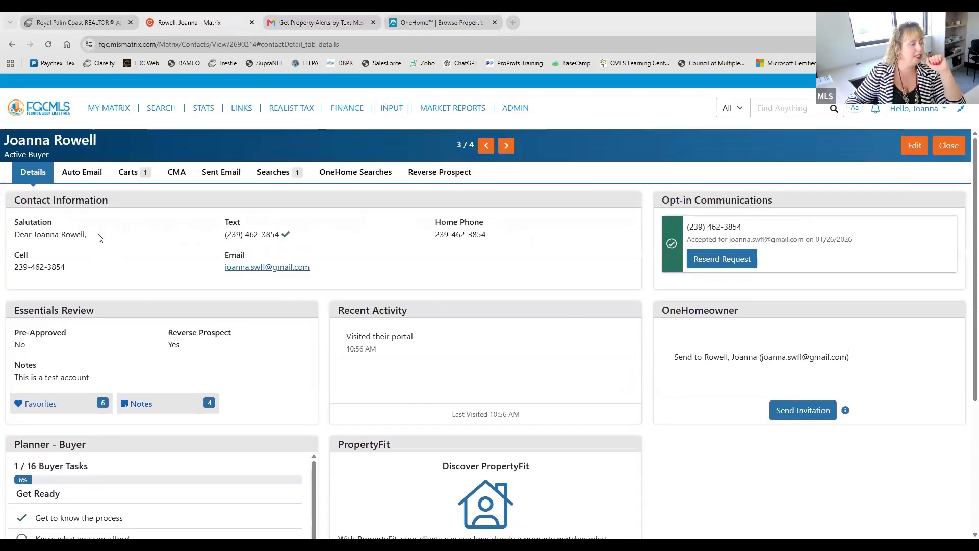
# Step: View the Buyer contact's Auto Email information, including after closing and reopening the record from the contacts list
pyautogui.click(83, 176)
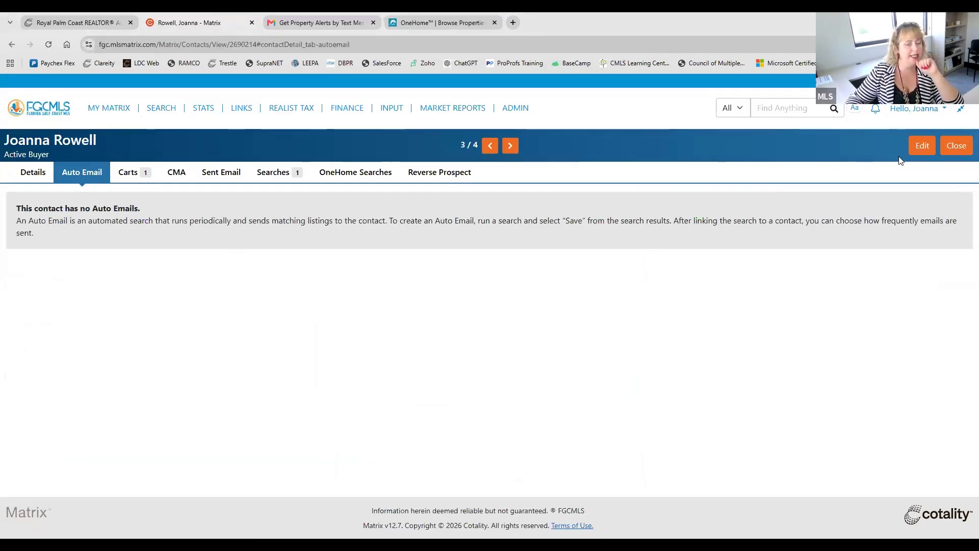
pyautogui.click(945, 145)
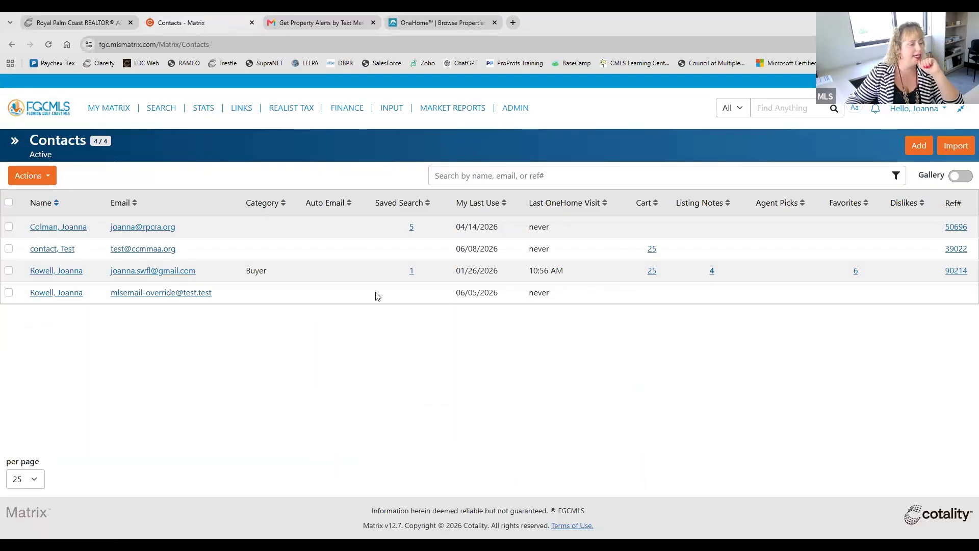
pyautogui.click(77, 271)
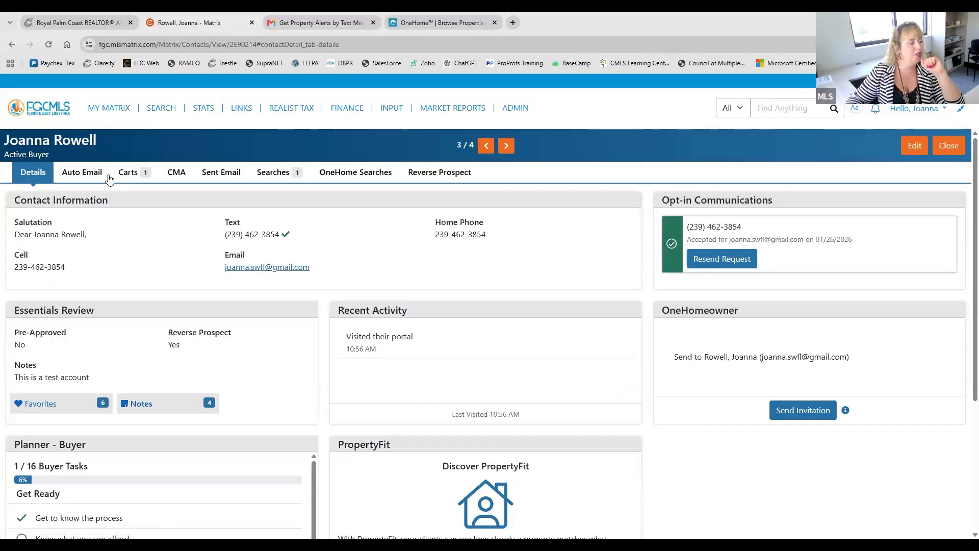
pyautogui.click(82, 174)
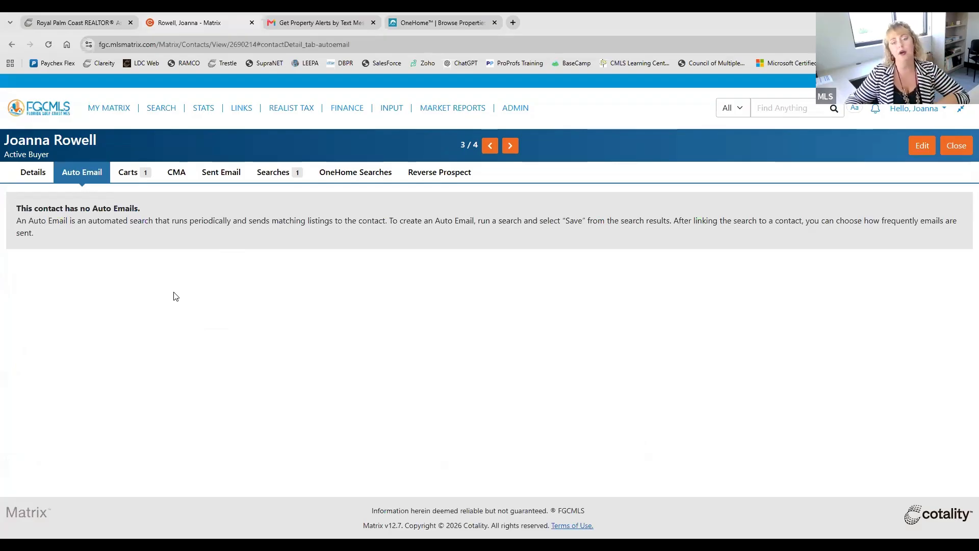
pyautogui.click(109, 108)
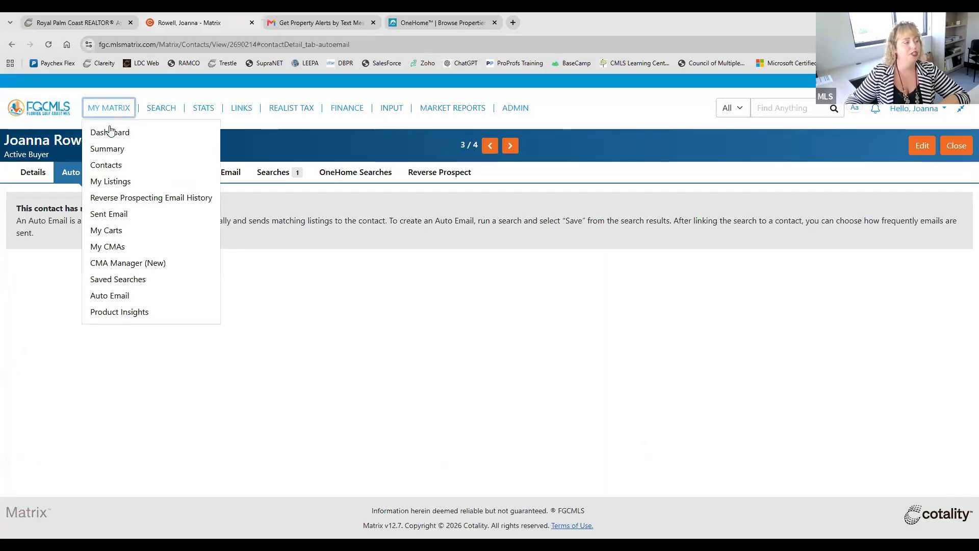
pyautogui.click(76, 176)
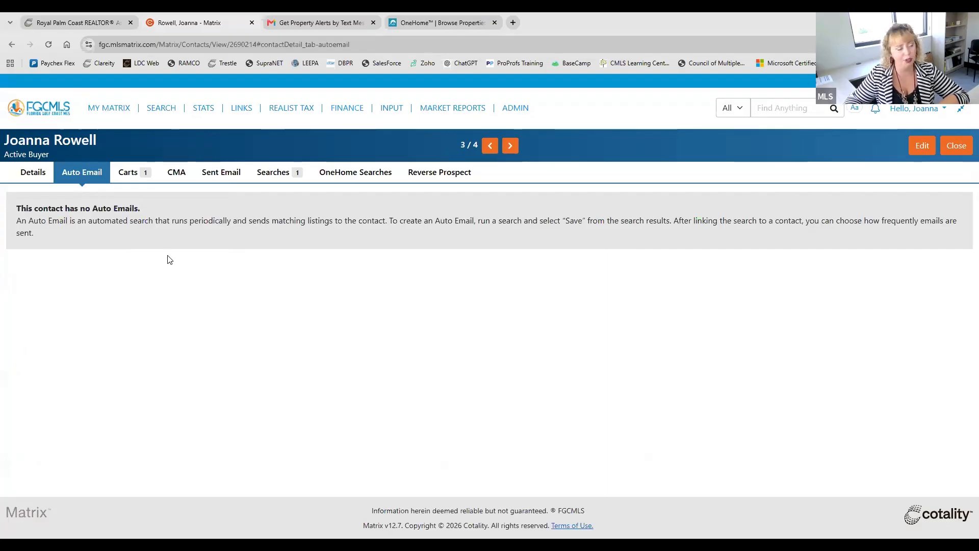
# Step: View the contact's carts and saved searches, glance at the OneHome portal, and expand the New Rentals search to see its criteria
pyautogui.click(130, 172)
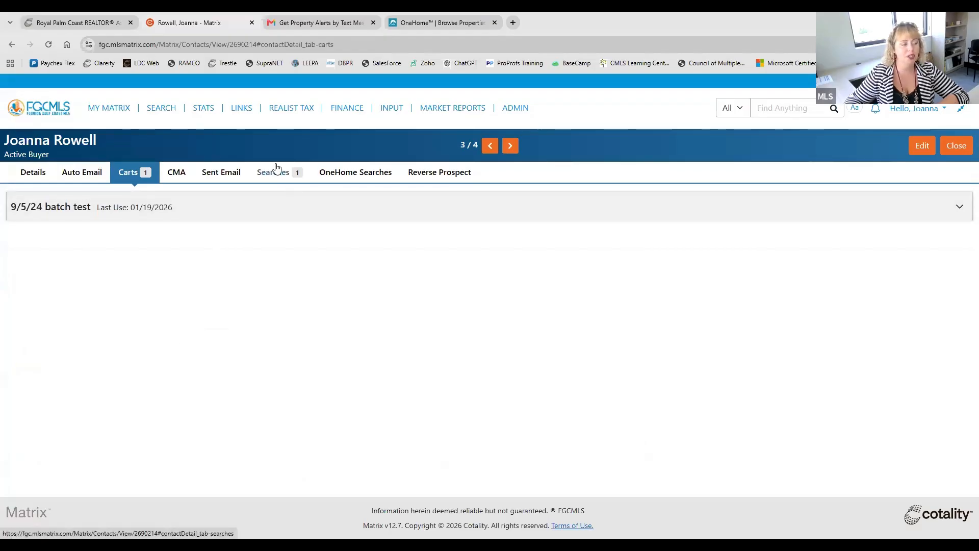
pyautogui.click(289, 172)
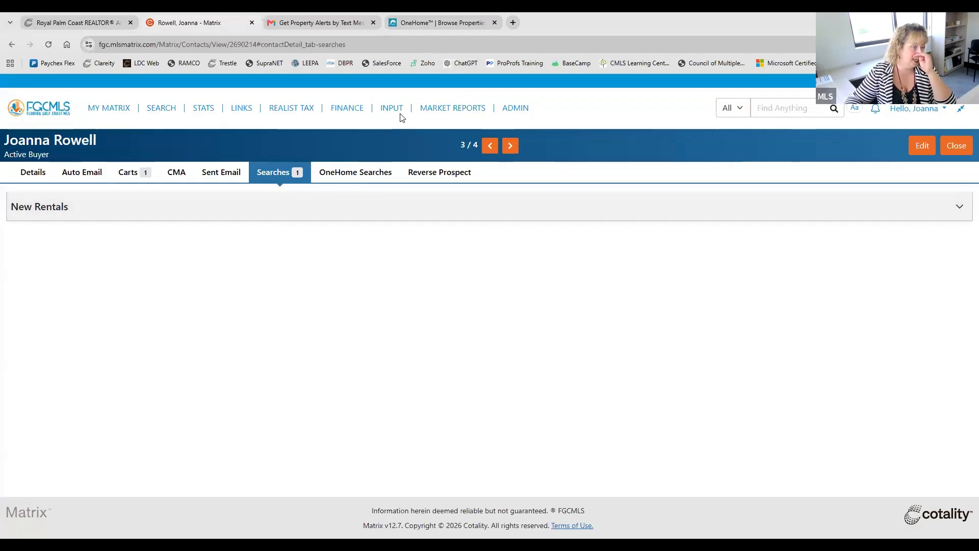
pyautogui.click(427, 23)
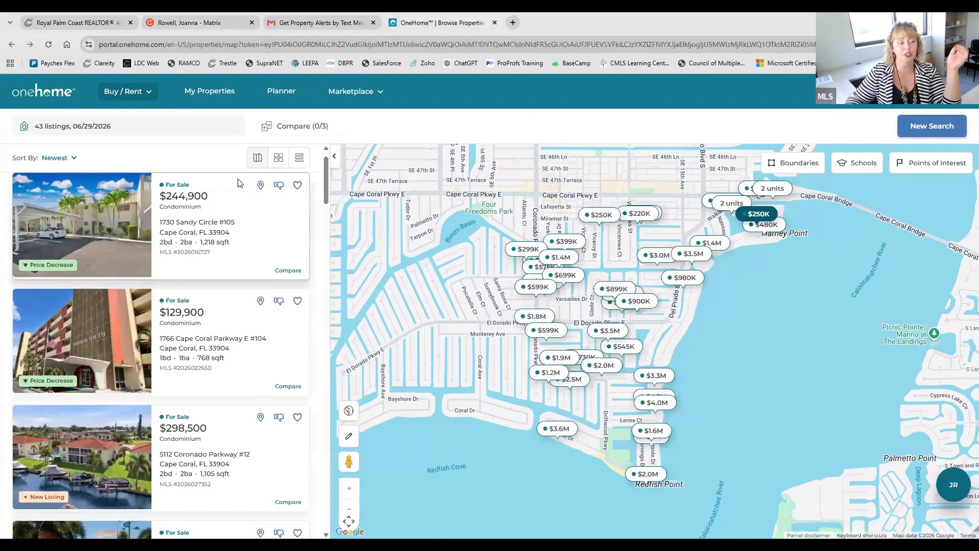
pyautogui.click(187, 14)
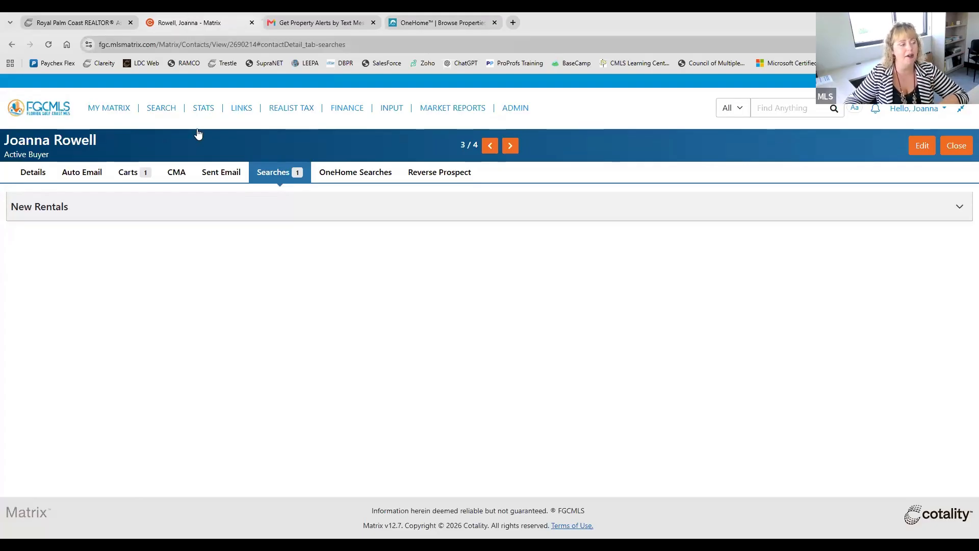
pyautogui.click(184, 223)
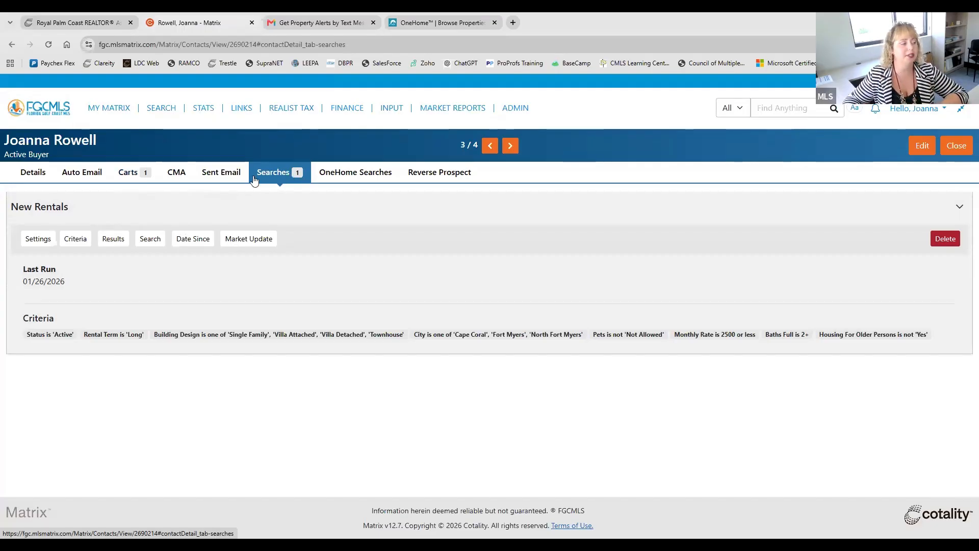
# Step: Review the contact's Sent Email, CMA and Reverse Prospect information and return to the contact's details
pyautogui.click(203, 175)
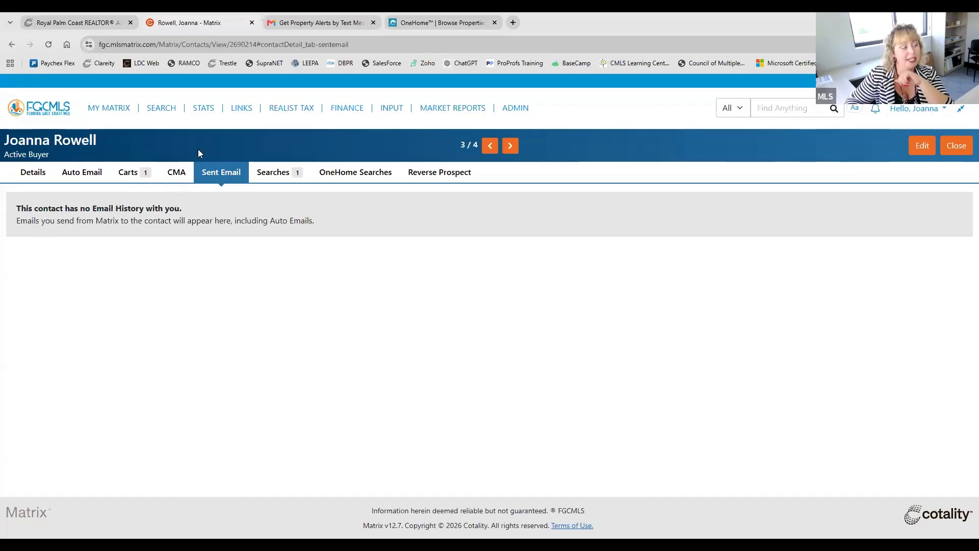
pyautogui.click(176, 172)
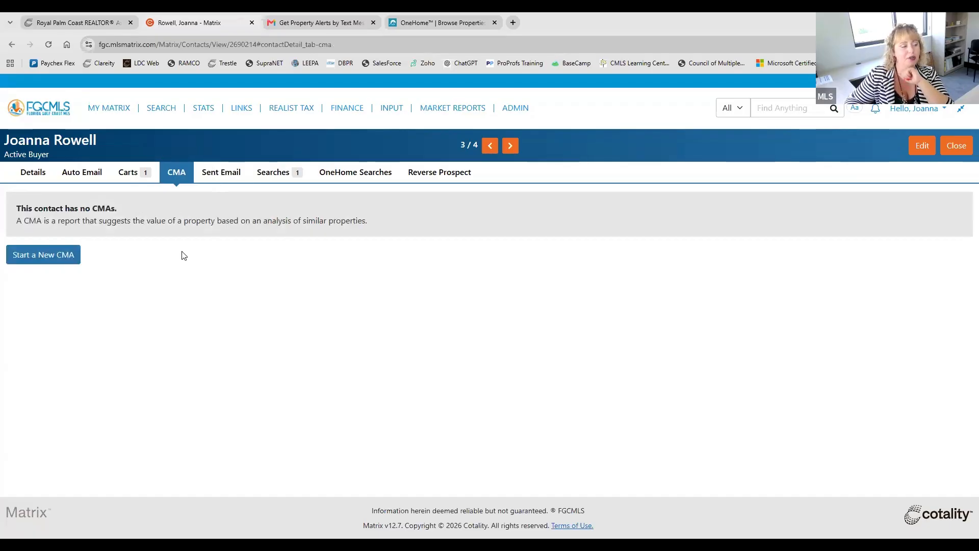
pyautogui.click(443, 179)
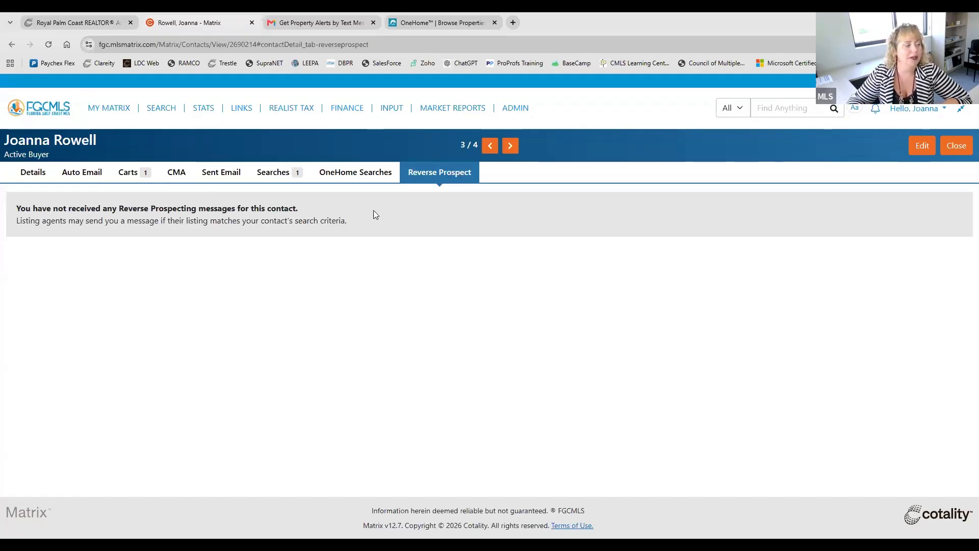
pyautogui.click(47, 173)
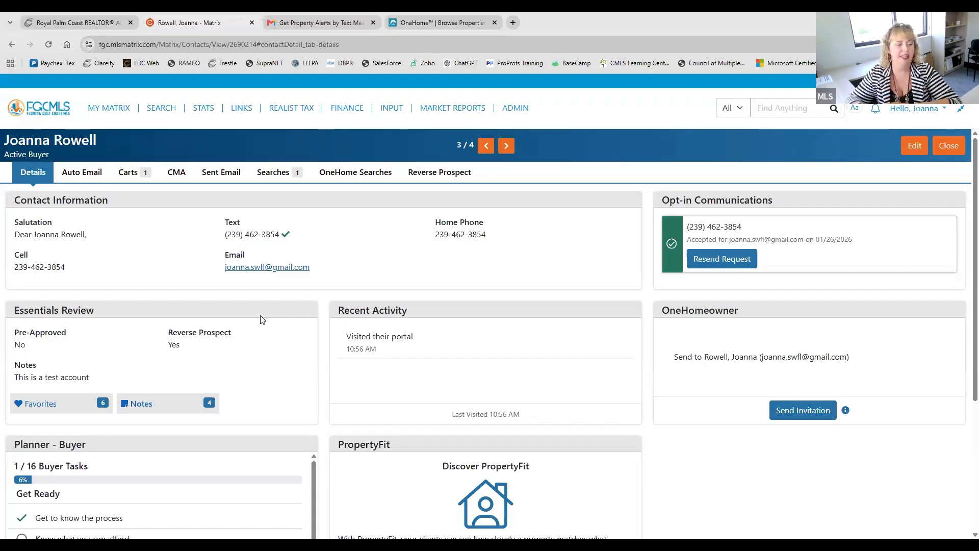
# Step: Switch to the FGCMLS Clareity dashboard, launch the OneHome Agent Portal and preview the recently active client's account
pyautogui.click(75, 16)
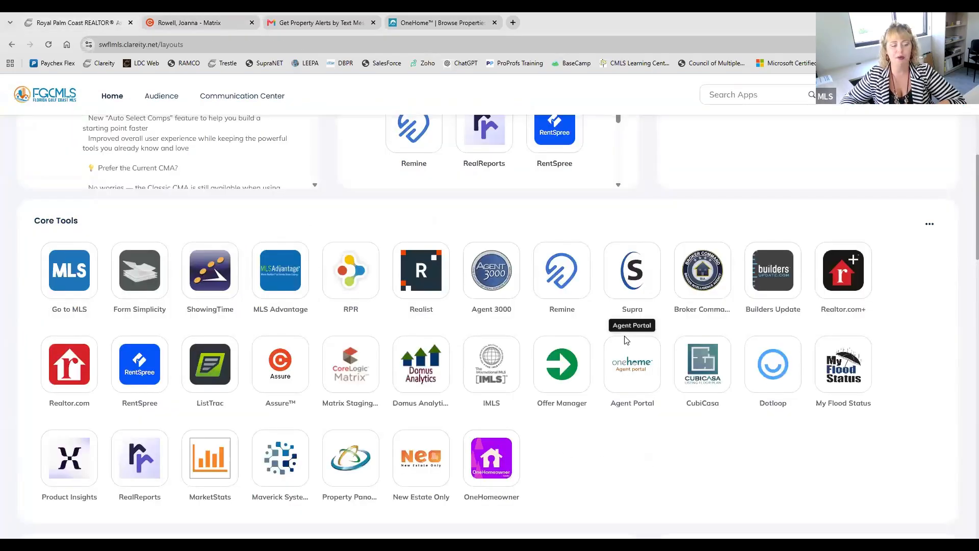
pyautogui.click(627, 384)
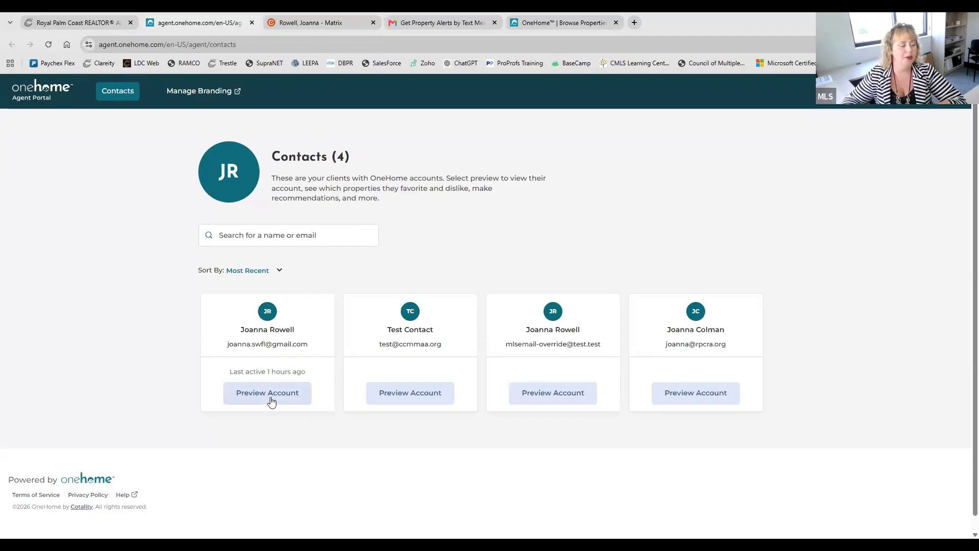
pyautogui.click(271, 402)
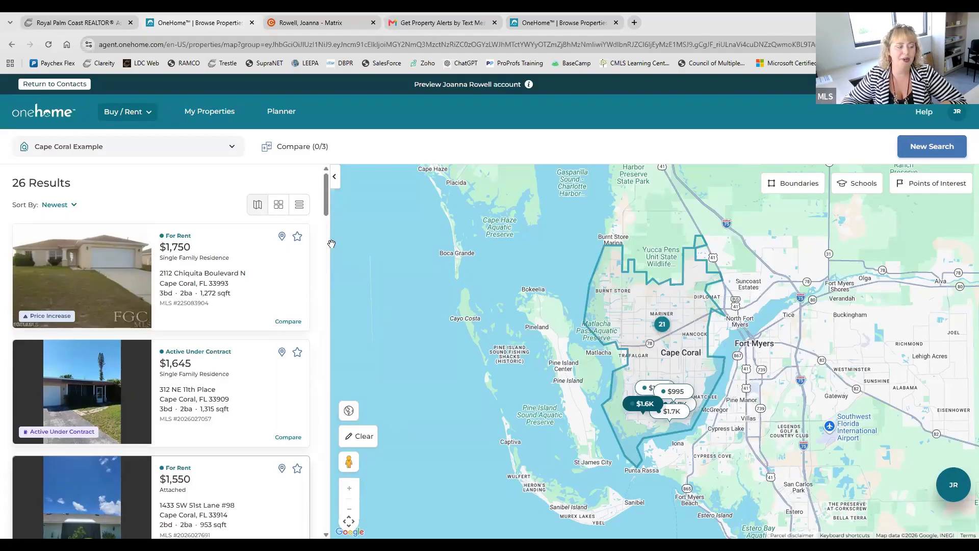
# Step: Star the $1,750 single-family rental and the $1,550 attached rental as agent picks in the client's Cape Coral Example results
pyautogui.click(298, 238)
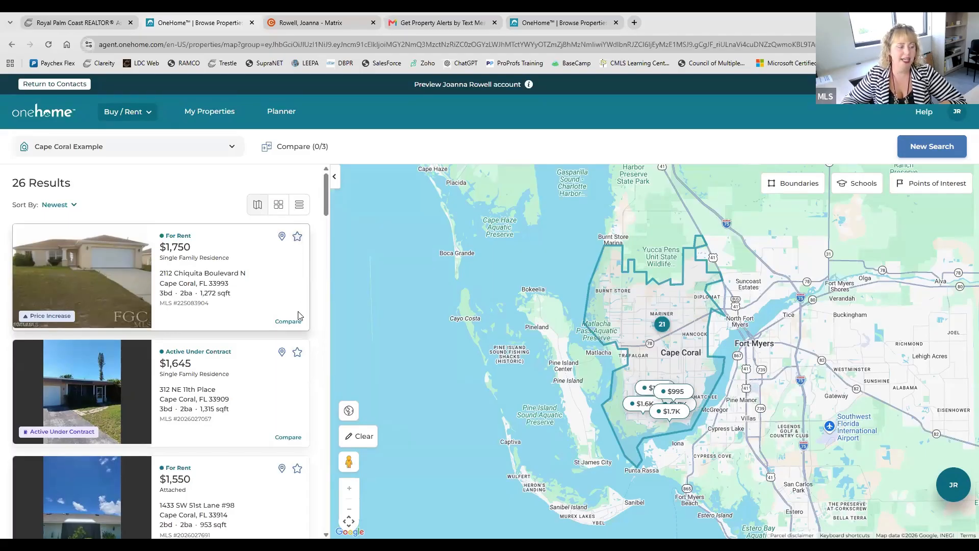
pyautogui.click(296, 469)
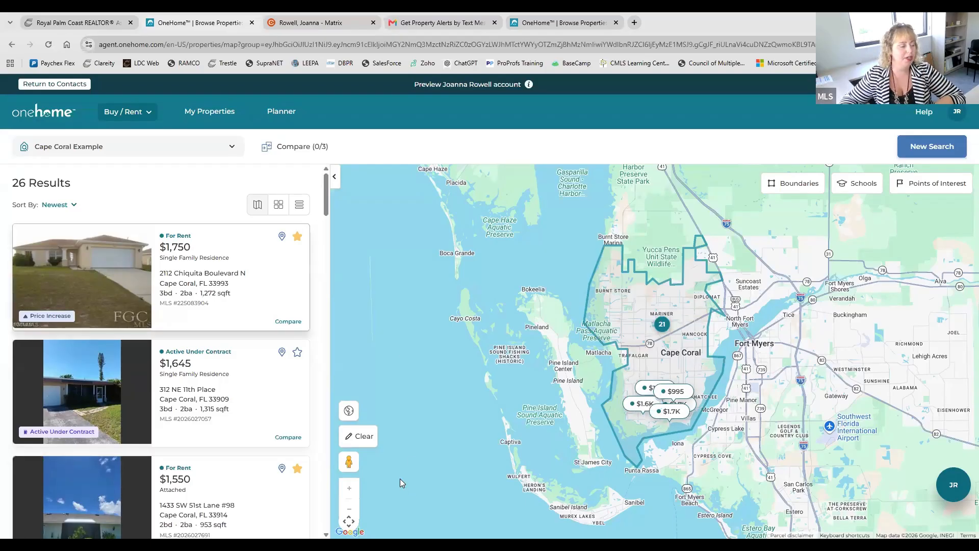
pyautogui.scroll(-2, 230, 364)
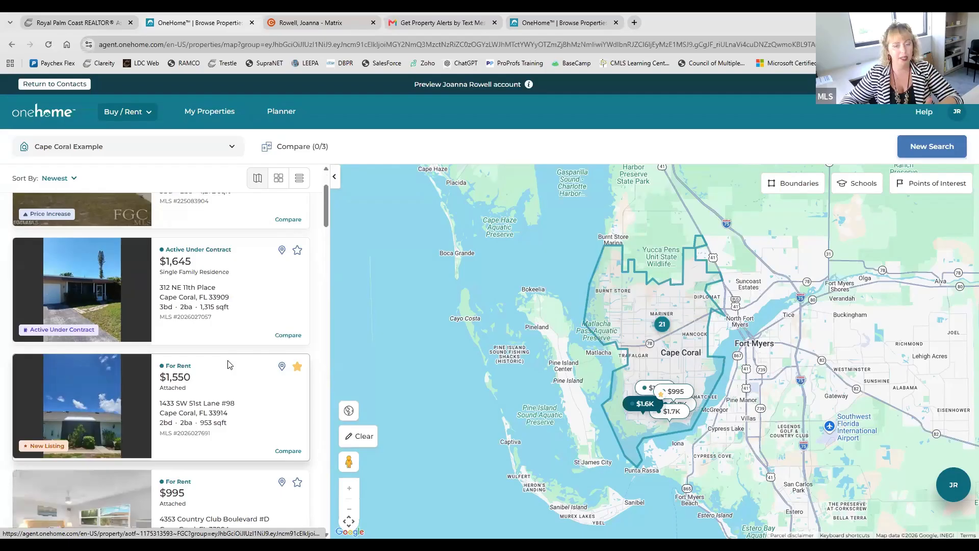
pyautogui.scroll(1, 229, 364)
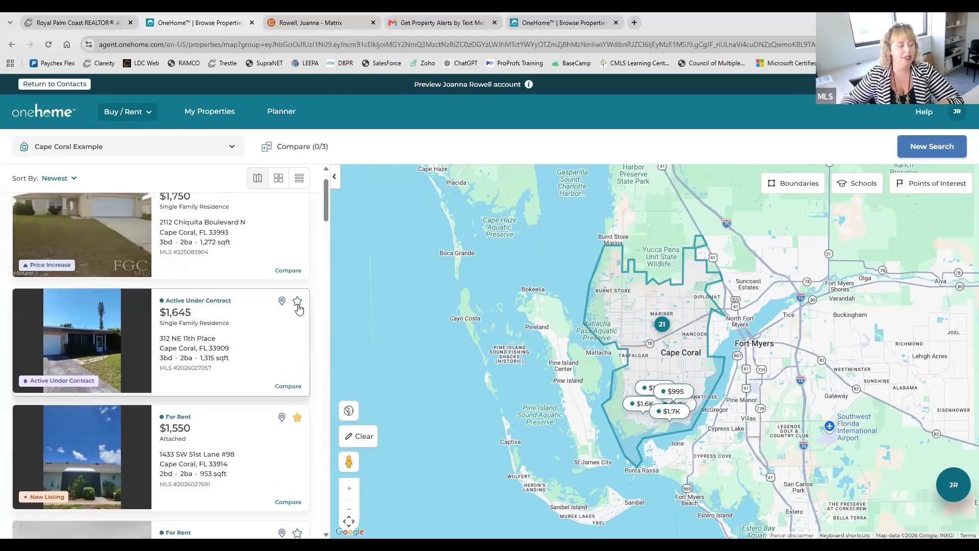